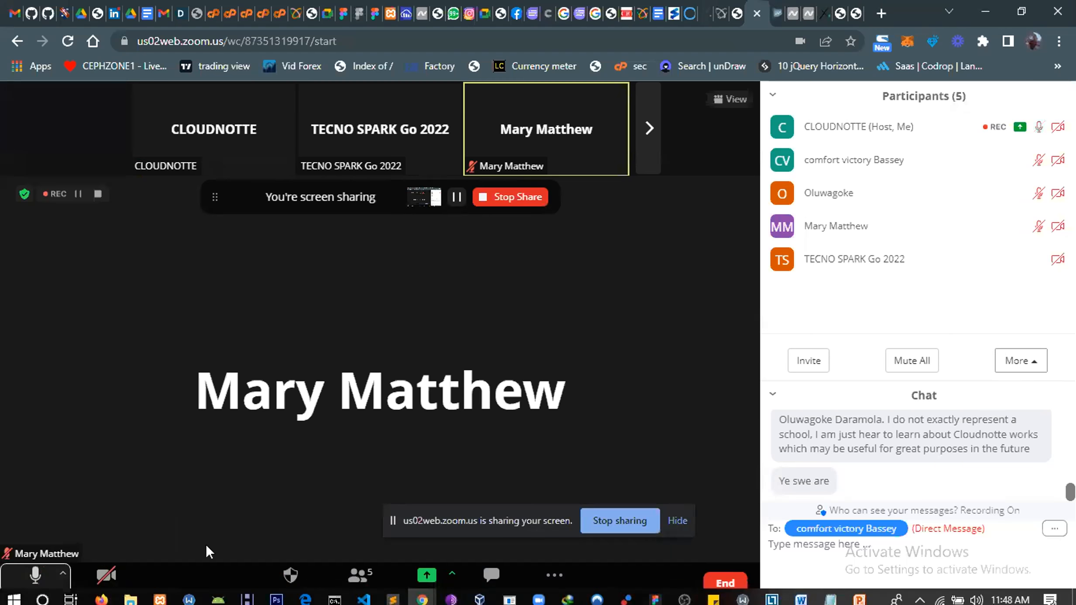
Switch to the incognito Chrome window and load cloudnotte.com
{"action": "mouse_move", "coordinate": [428, 597]}
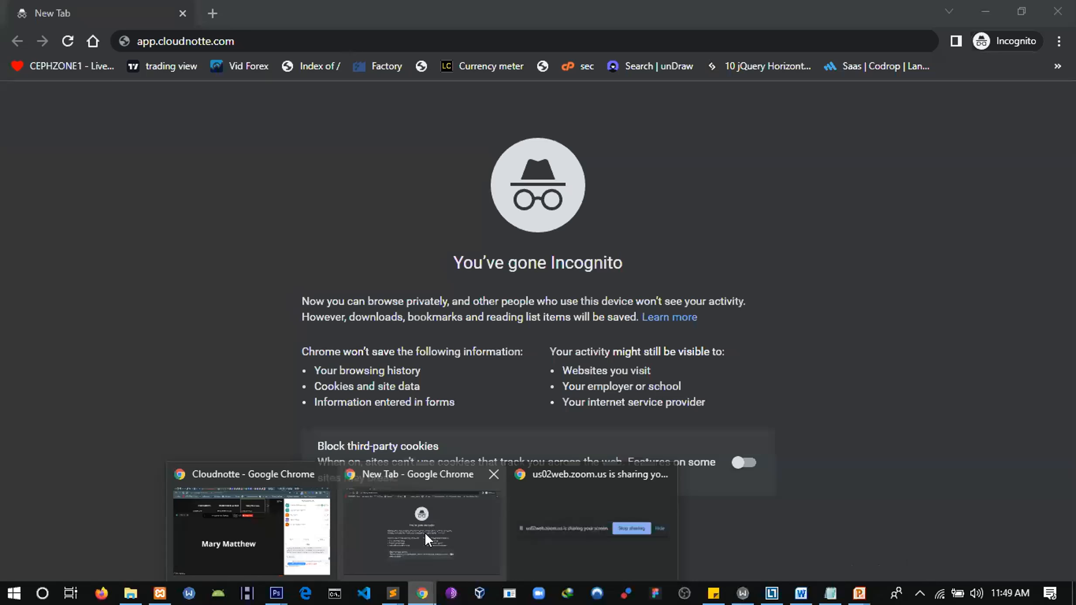
{"action": "left_click", "coordinate": [425, 533]}
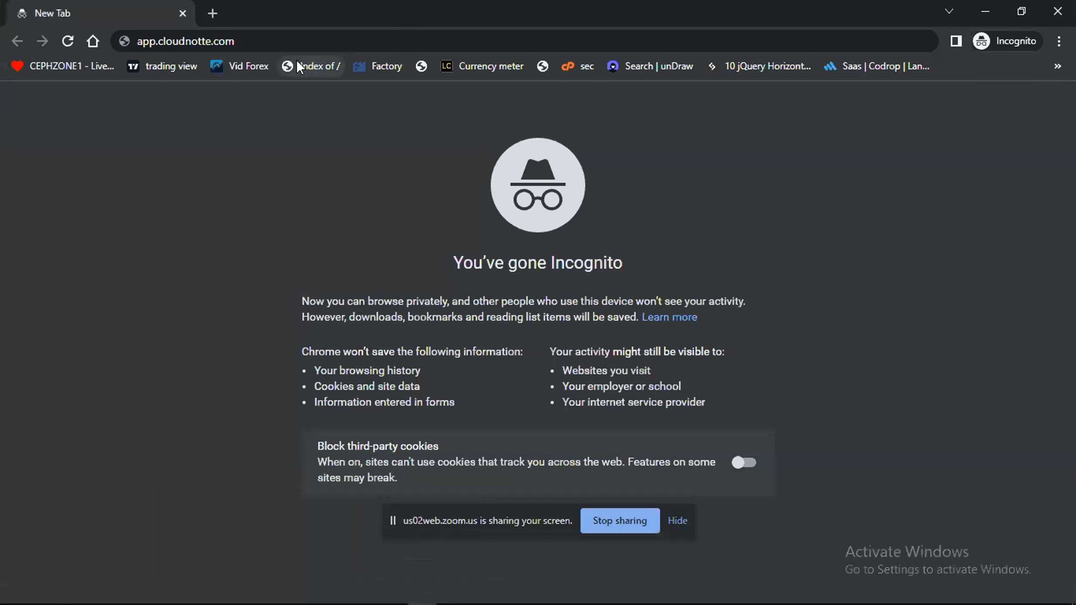
{"action": "left_click", "coordinate": [257, 40]}
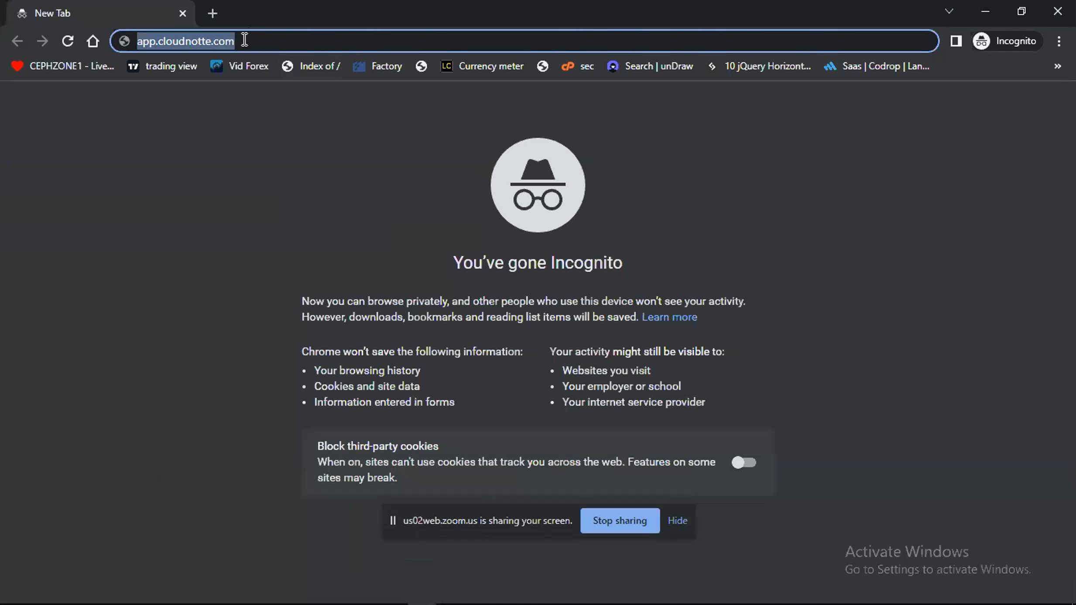
{"action": "left_click_drag", "start_coordinate": [245, 40], "coordinate": [109, 44]}
{"action": "type", "text": "clo"}
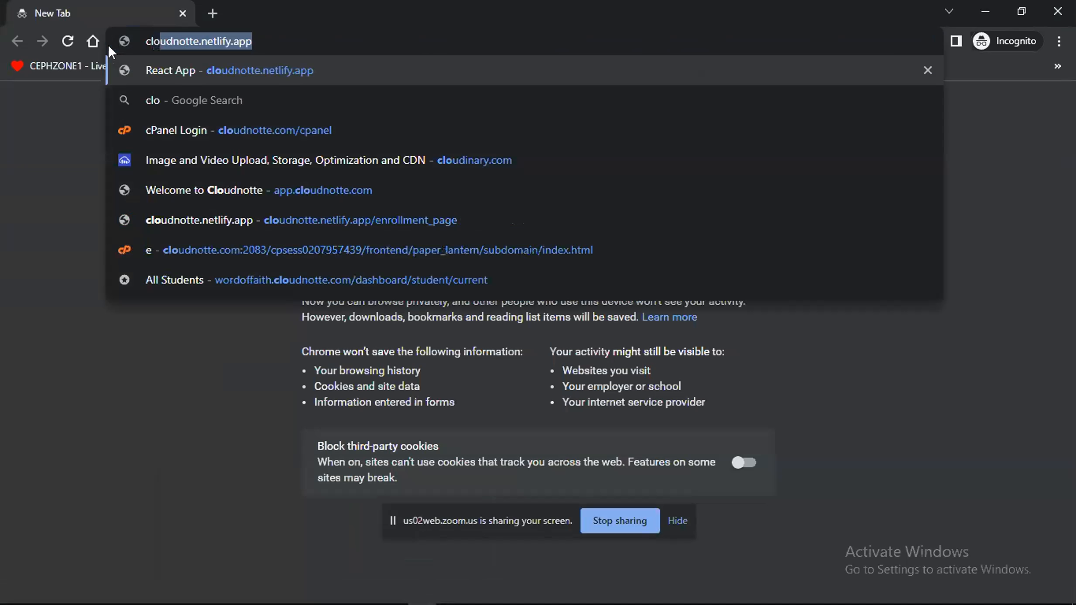
{"action": "type", "text": "udnotte"}
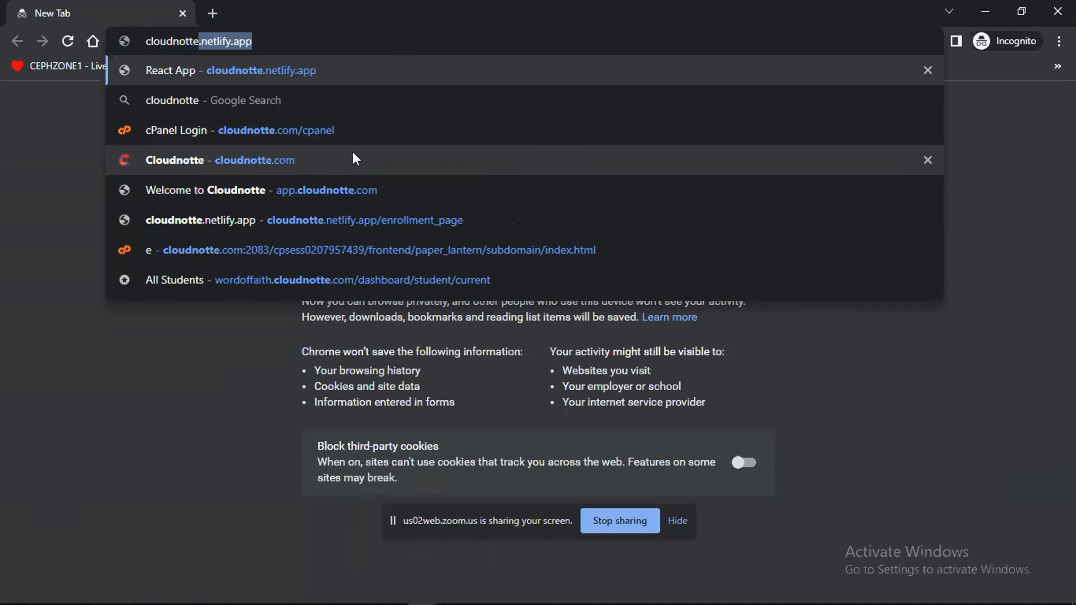
{"action": "type", "text": ".com"}
{"action": "key", "text": "Return"}
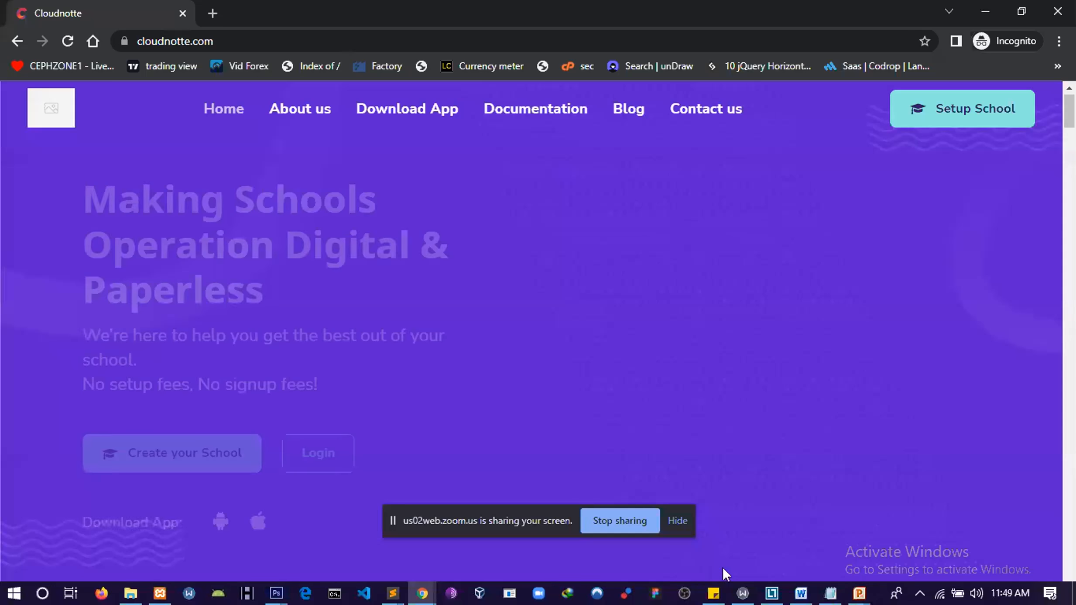
Open the Cloudnotte login page and sign in with the first saved account's e-mail and password
{"action": "scroll", "coordinate": [1073, 120], "scroll_direction": "down", "scroll_amount": 3}
{"action": "scroll", "coordinate": [1073, 121], "scroll_direction": "up", "scroll_amount": 3}
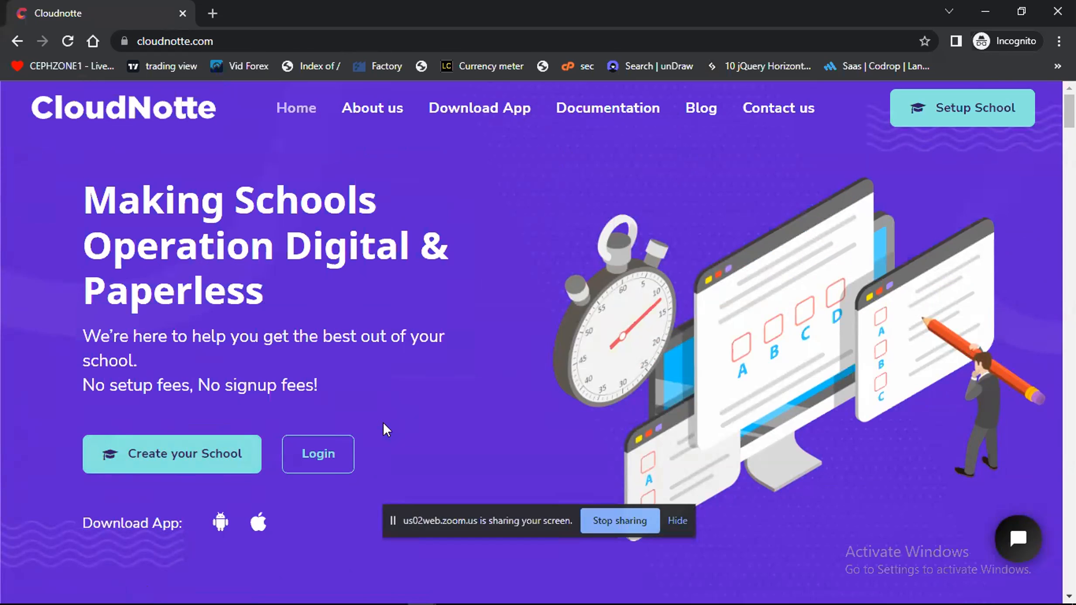
{"action": "left_click", "coordinate": [328, 458]}
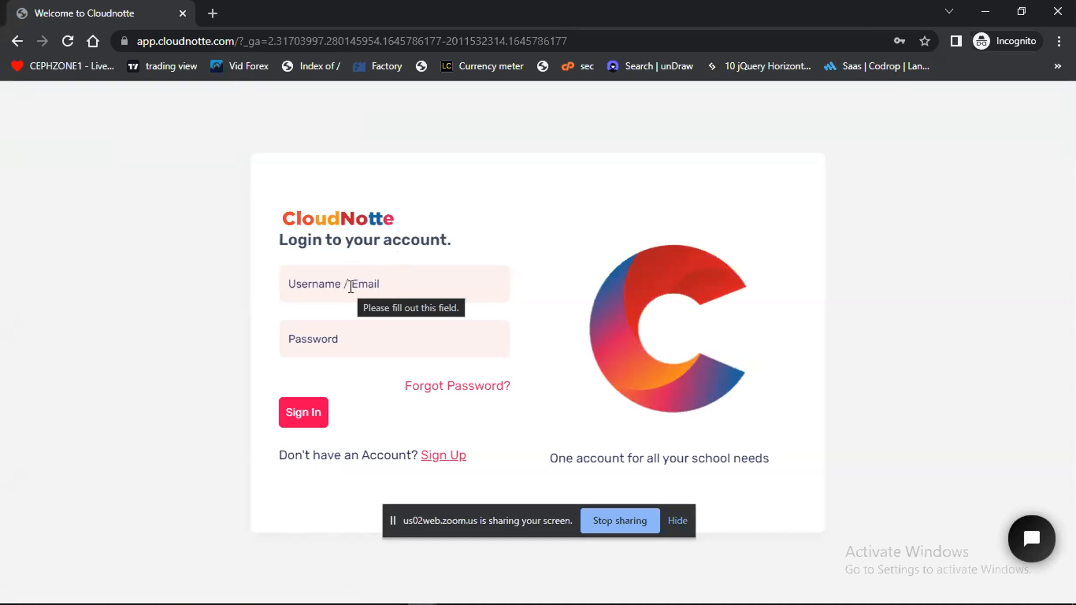
{"action": "left_click", "coordinate": [383, 290]}
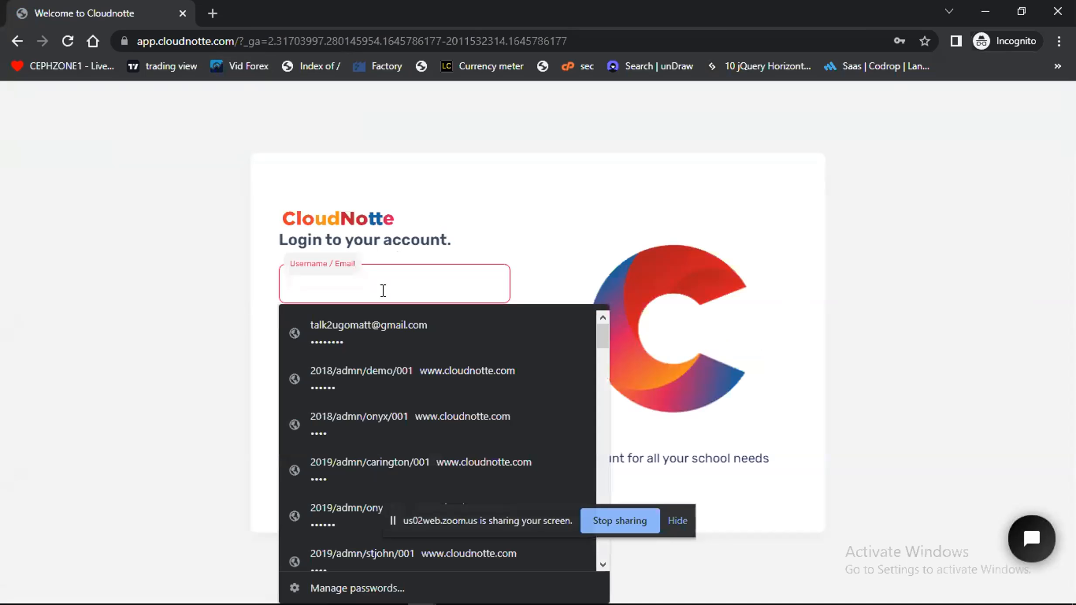
{"action": "left_click", "coordinate": [382, 331]}
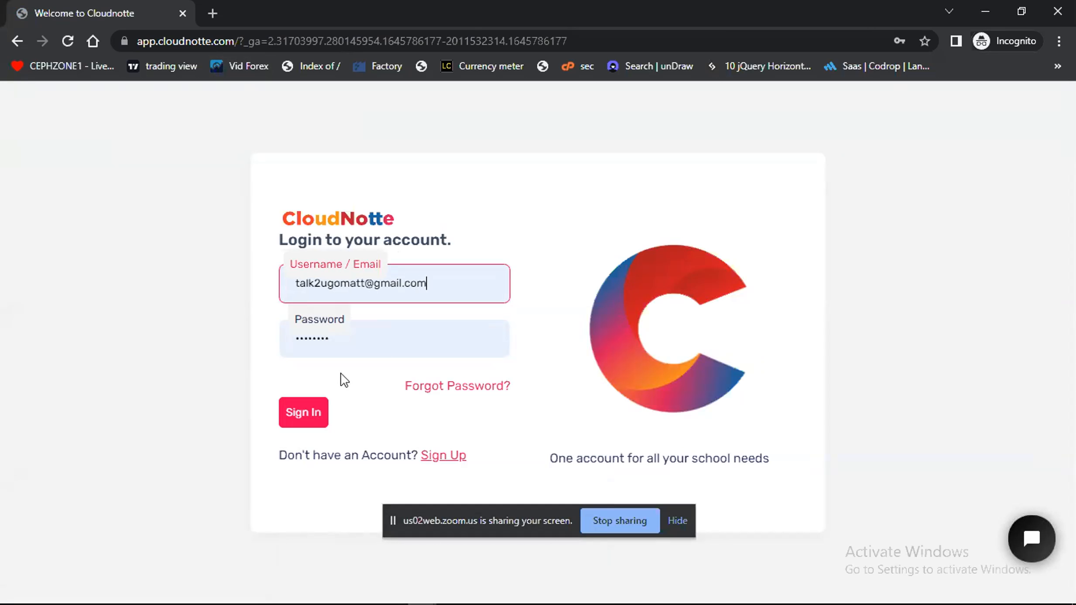
{"action": "left_click", "coordinate": [243, 370]}
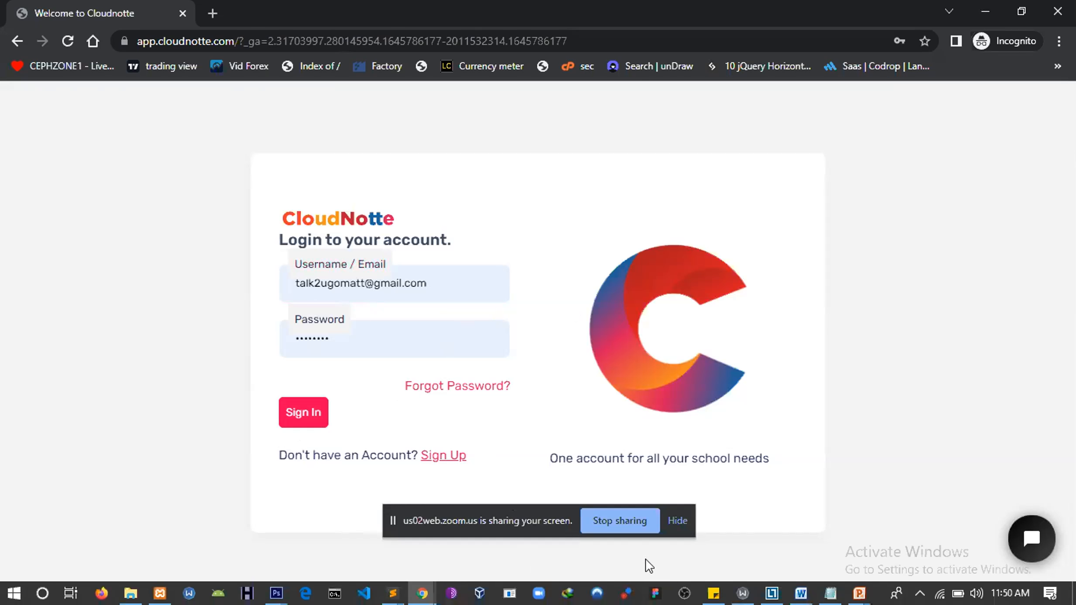
{"action": "left_click", "coordinate": [305, 413]}
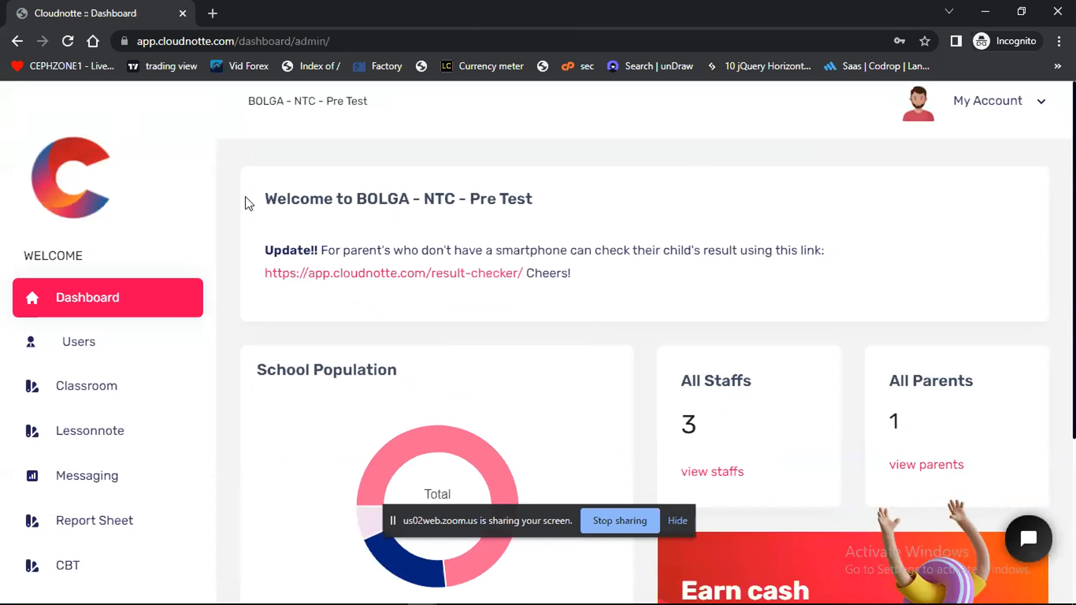
Examine the admin dashboard, including the students, staffs and parents segments of the School Population chart
{"action": "scroll", "coordinate": [349, 333], "scroll_direction": "down", "scroll_amount": 2}
{"action": "scroll", "coordinate": [348, 333], "scroll_direction": "up", "scroll_amount": 2}
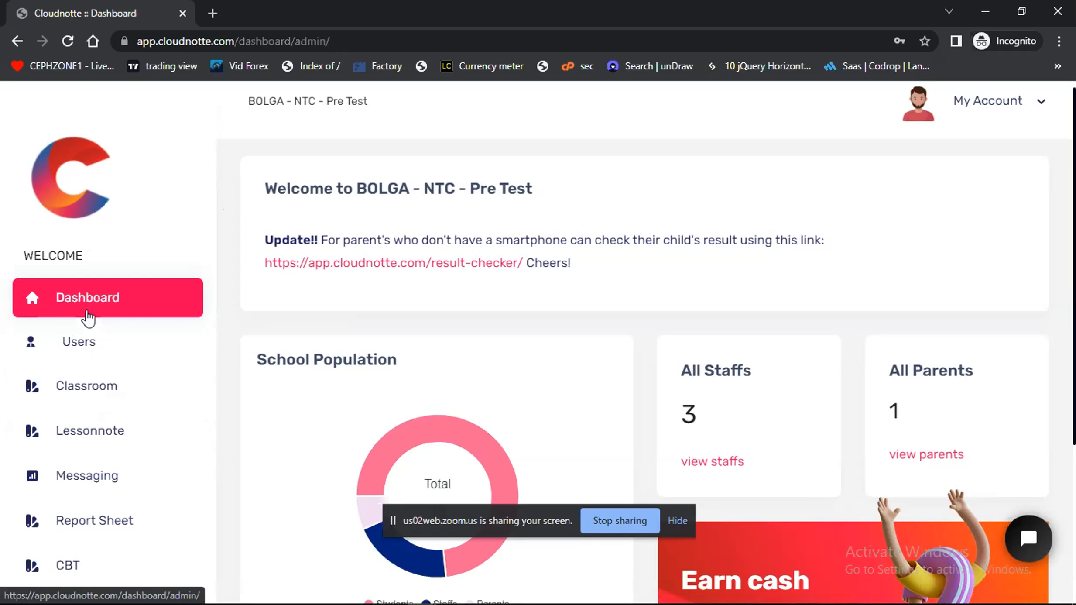
{"action": "scroll", "coordinate": [512, 384], "scroll_direction": "down", "scroll_amount": 5}
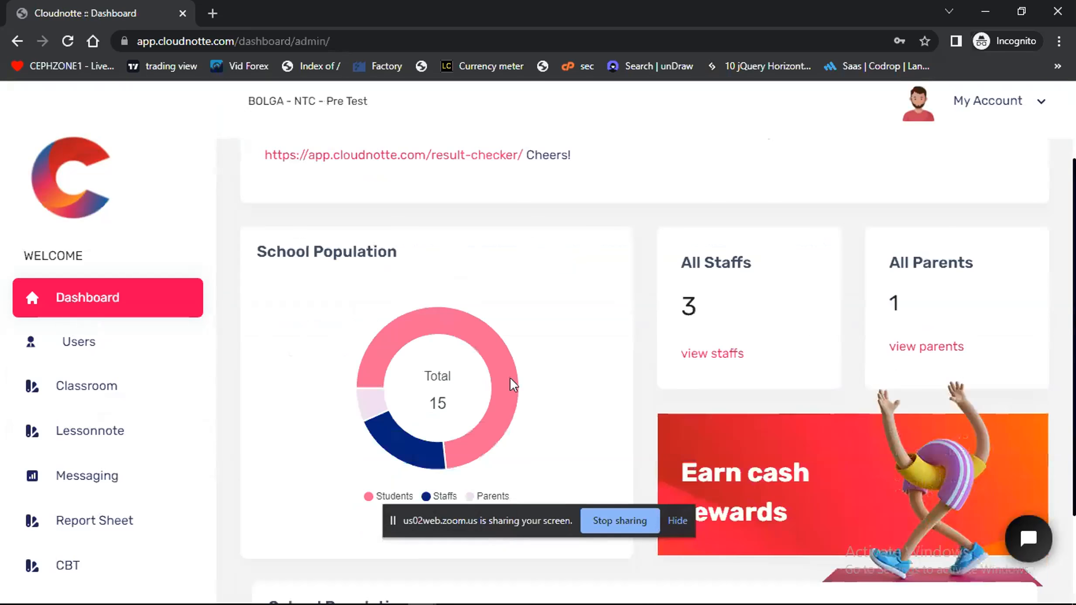
{"action": "scroll", "coordinate": [513, 384], "scroll_direction": "up", "scroll_amount": 5}
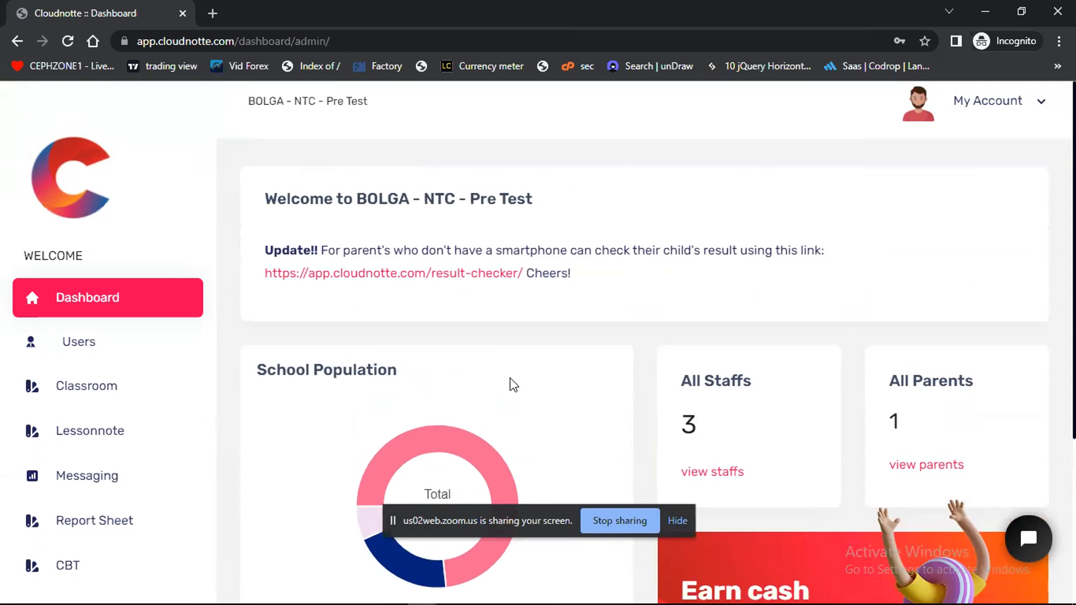
{"action": "scroll", "coordinate": [488, 420], "scroll_direction": "down", "scroll_amount": 2}
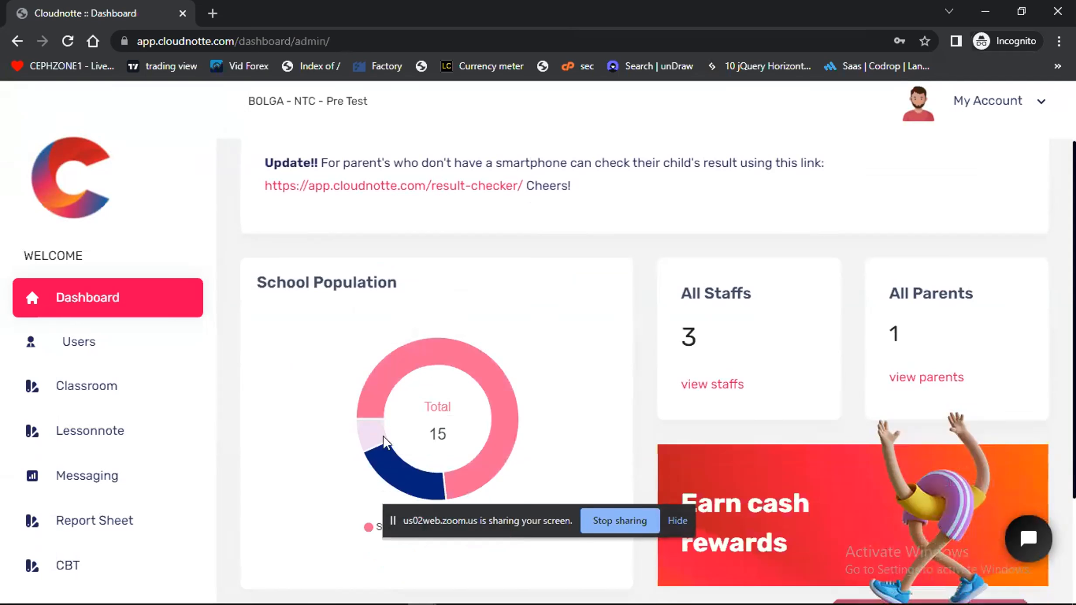
{"action": "mouse_move", "coordinate": [377, 441]}
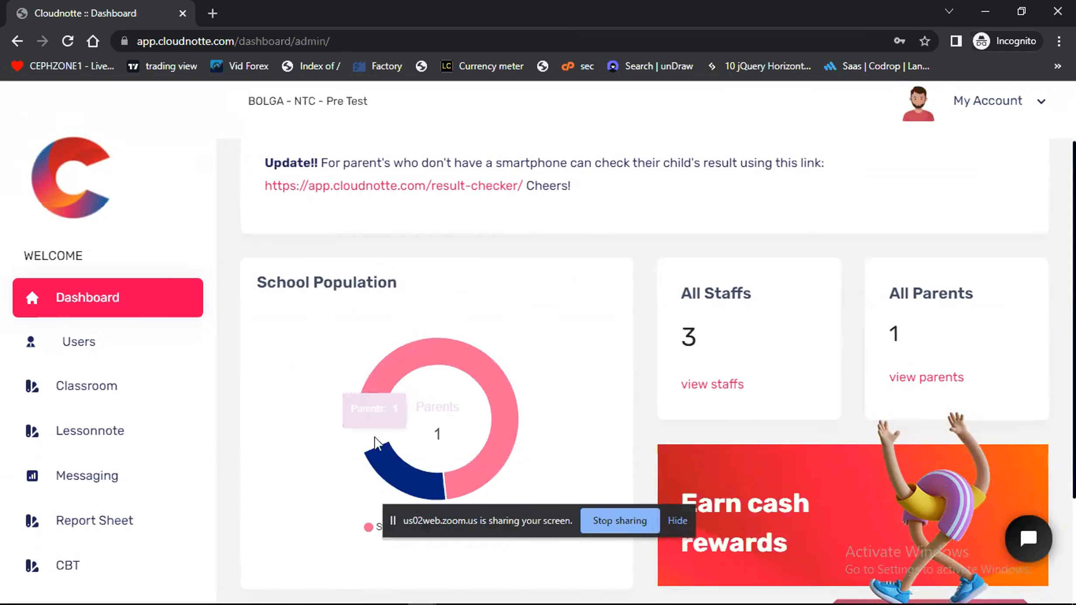
{"action": "scroll", "coordinate": [376, 440], "scroll_direction": "down", "scroll_amount": 1}
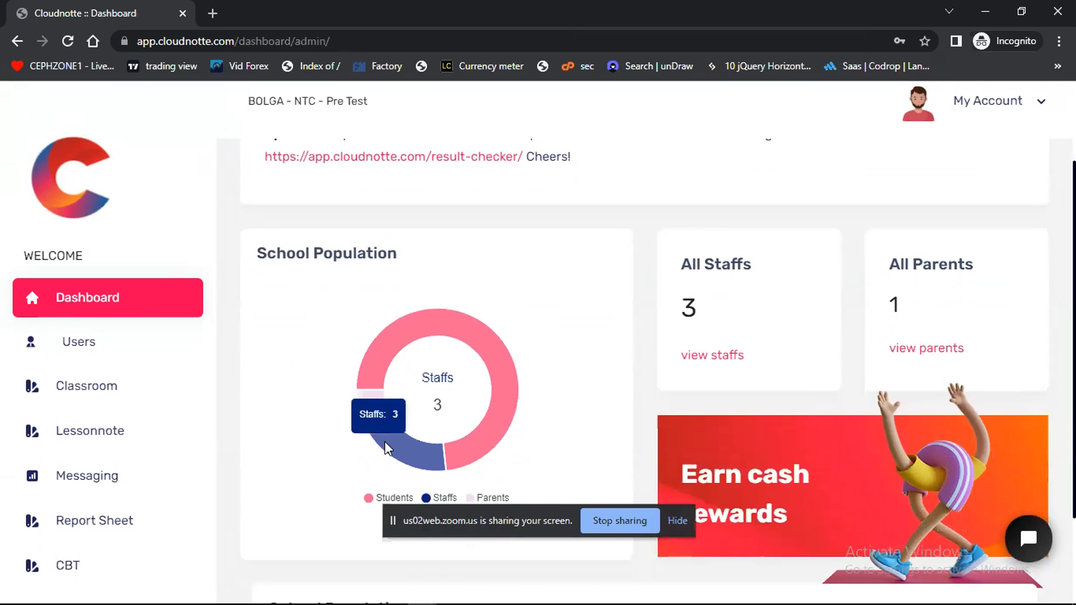
{"action": "mouse_move", "coordinate": [502, 386]}
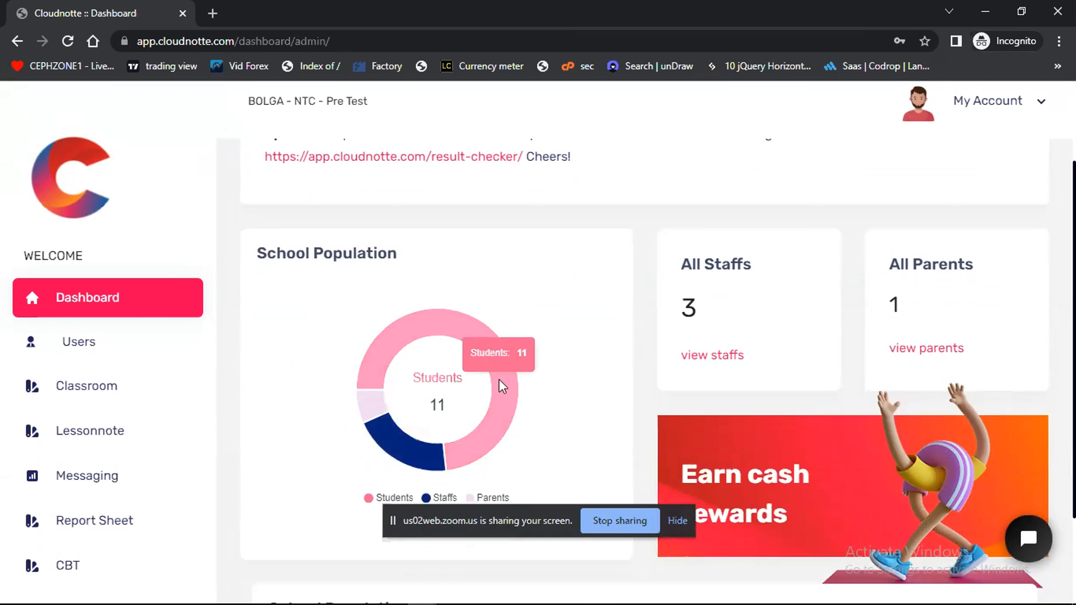
{"action": "scroll", "coordinate": [593, 422], "scroll_direction": "down", "scroll_amount": 3}
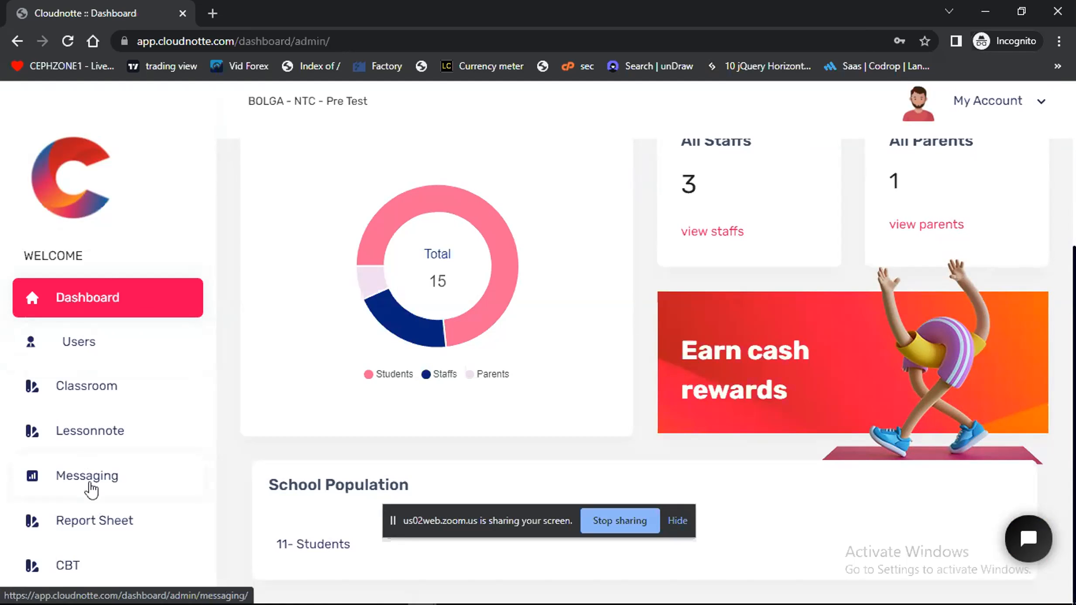
Open the new class form in the Classroom section and expand its class category choices
{"action": "left_click", "coordinate": [96, 389]}
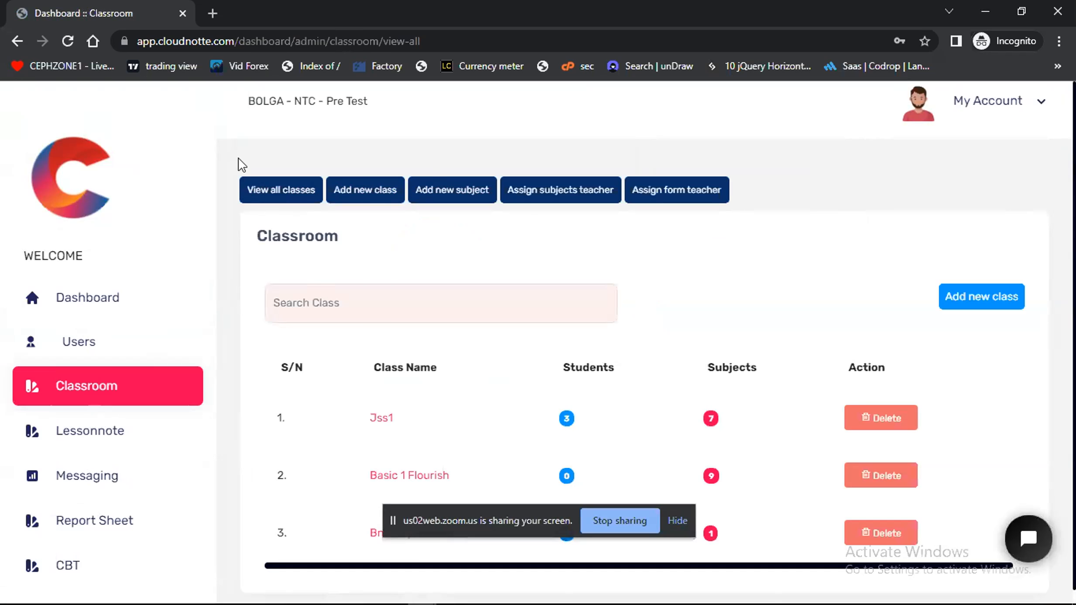
{"action": "left_click_drag", "start_coordinate": [315, 150], "coordinate": [516, 137]}
{"action": "left_click", "coordinate": [805, 187]}
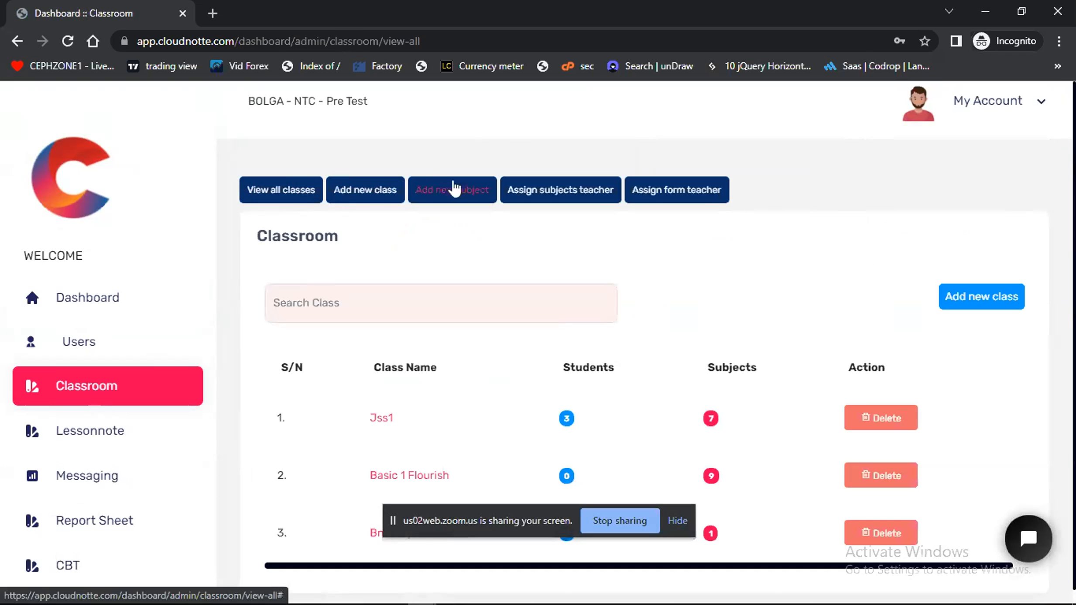
{"action": "left_click", "coordinate": [357, 191]}
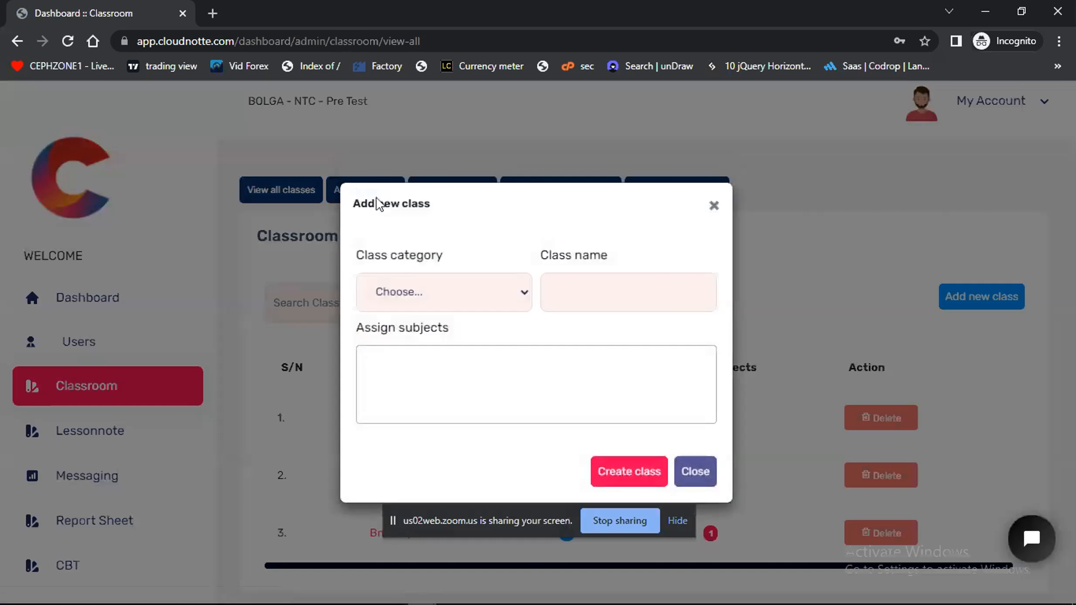
{"action": "left_click", "coordinate": [426, 292]}
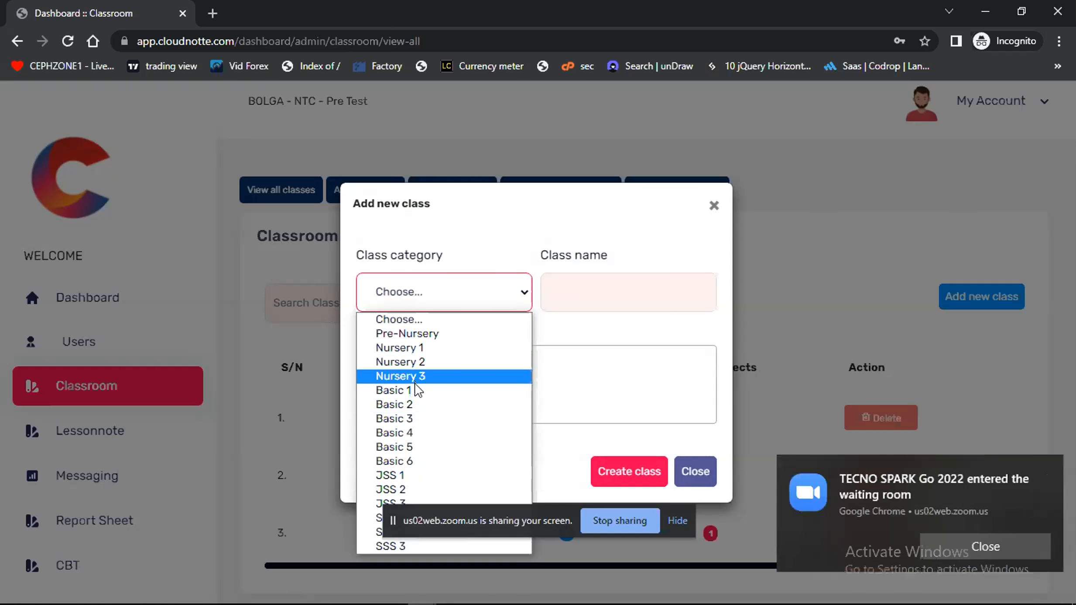
Switch to the Zoom meeting window, admit the participant from the waiting room, and return to the Cloudnotte window
{"action": "mouse_move", "coordinate": [611, 603]}
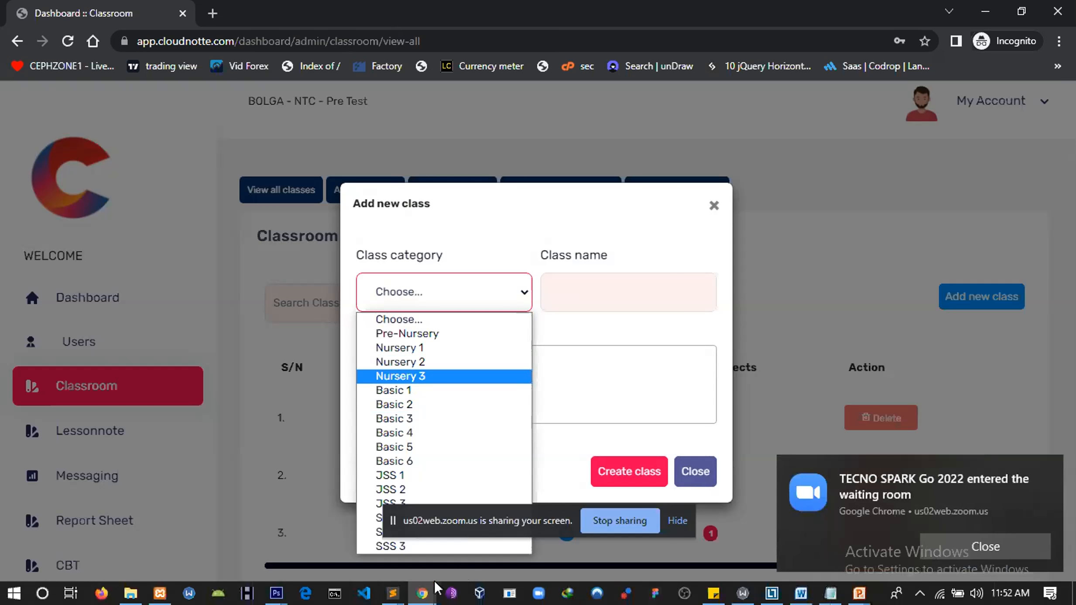
{"action": "left_click", "coordinate": [436, 589]}
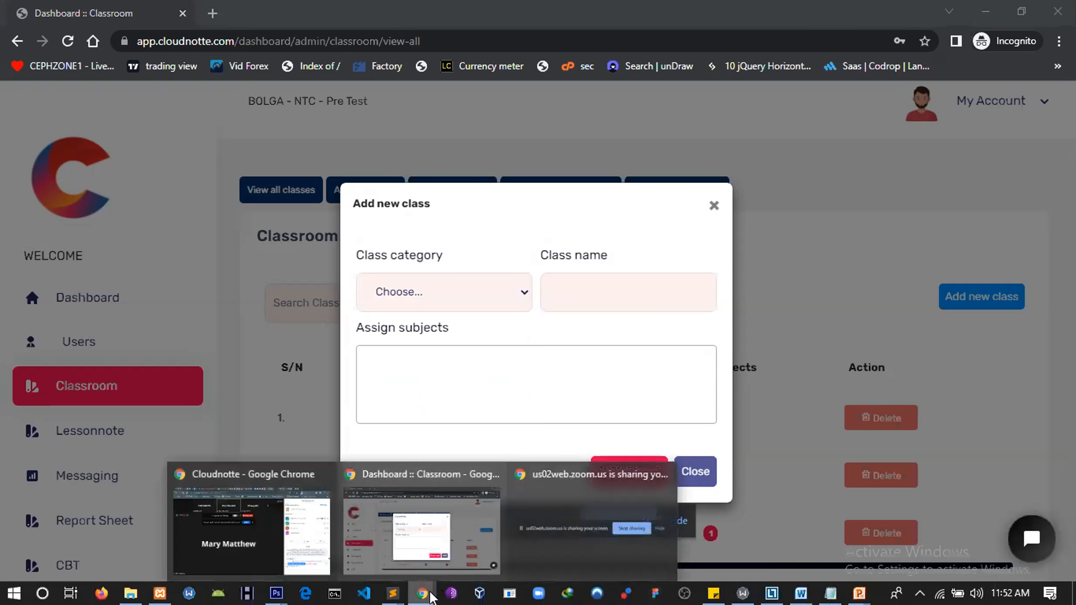
{"action": "left_click", "coordinate": [247, 526]}
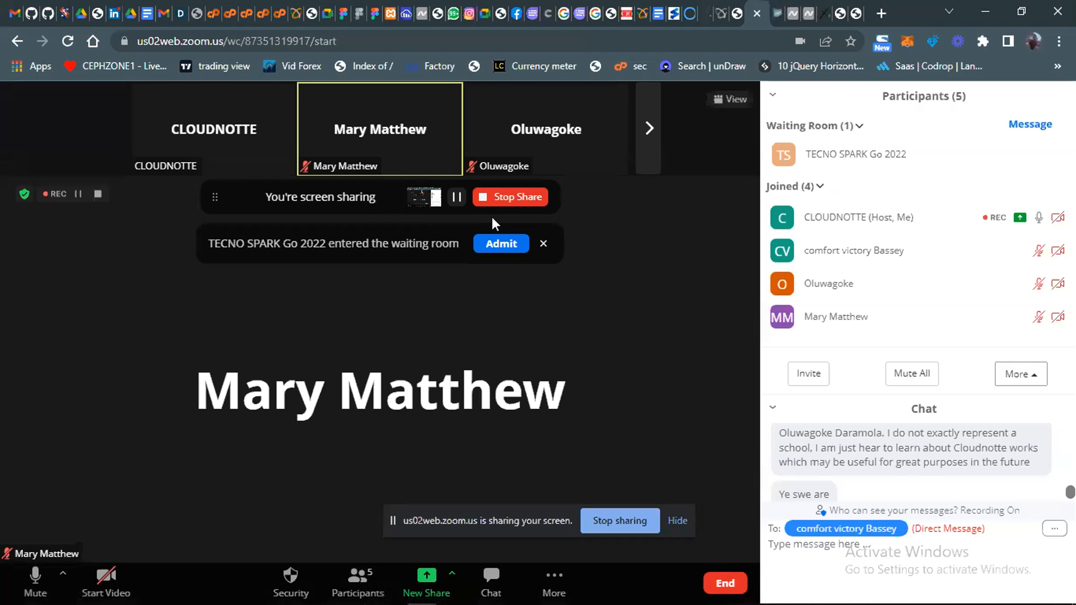
{"action": "left_click", "coordinate": [502, 244]}
{"action": "mouse_move", "coordinate": [438, 594]}
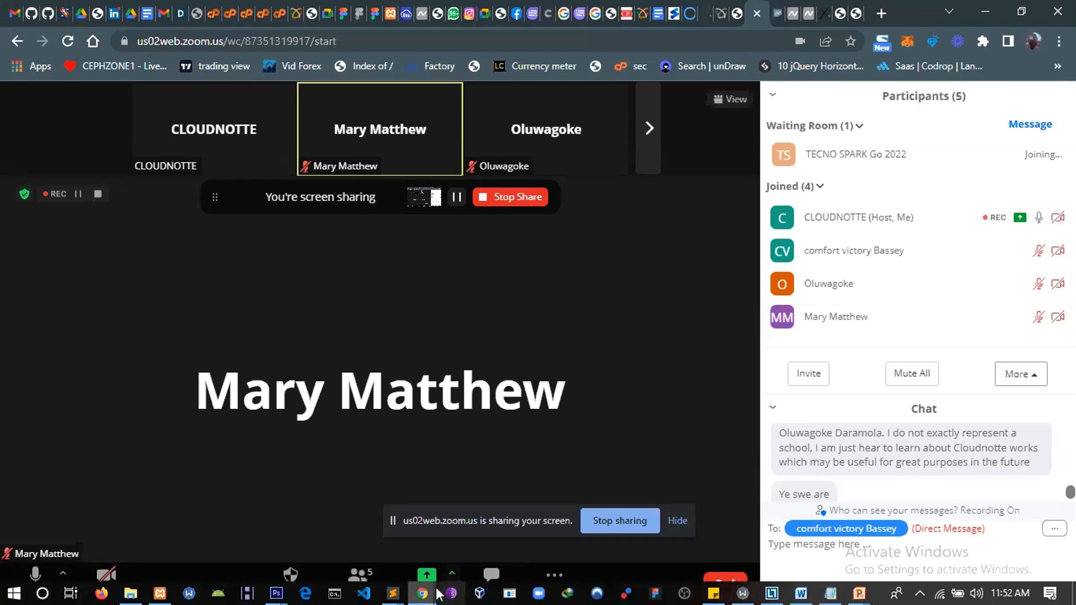
{"action": "left_click", "coordinate": [418, 519]}
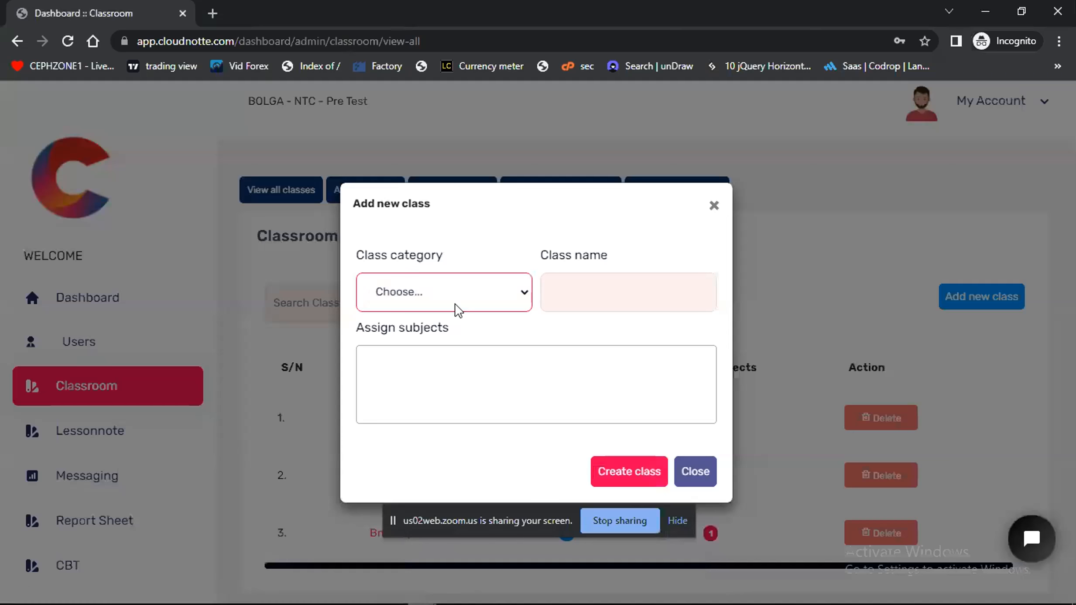
Hide the screen-sharing notice, set the class category to JSS 1, and name the class JSS1 UNIQUE
{"action": "left_click", "coordinate": [432, 301]}
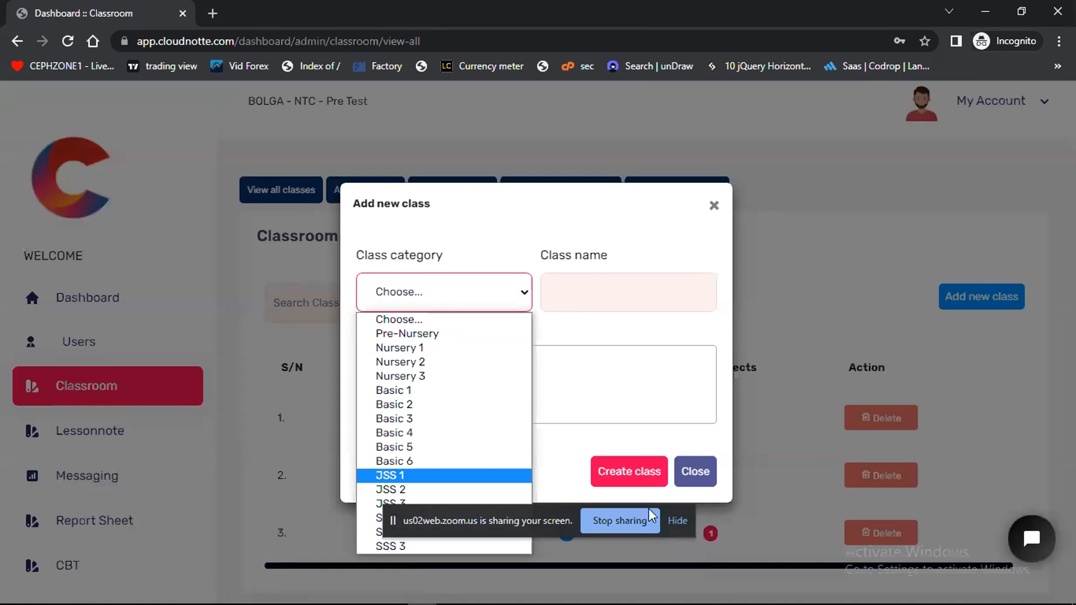
{"action": "left_click", "coordinate": [678, 521]}
{"action": "left_click", "coordinate": [435, 301]}
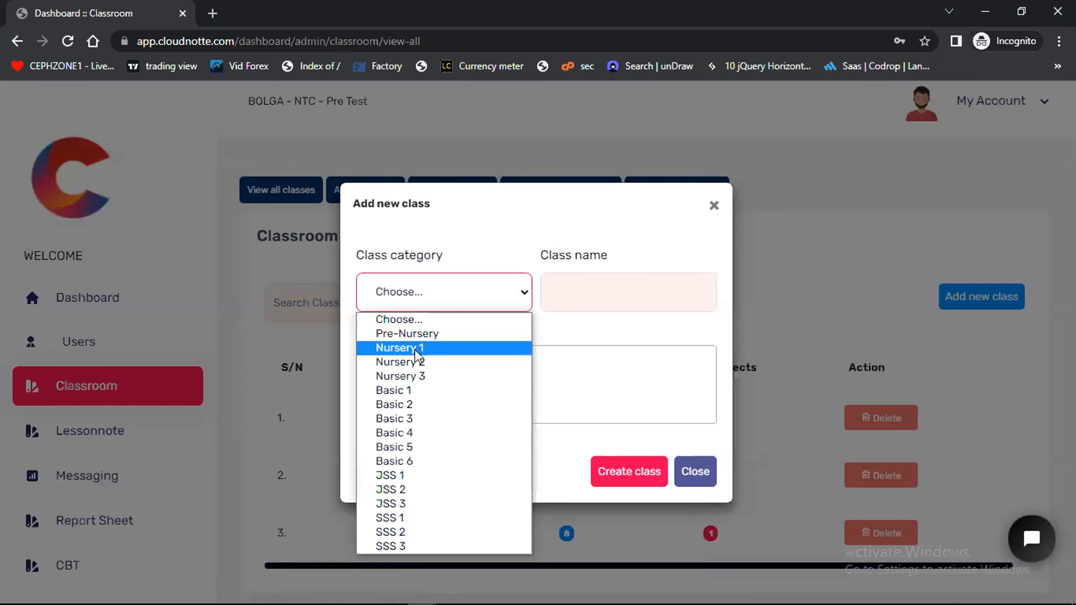
{"action": "left_click", "coordinate": [410, 475]}
{"action": "left_click", "coordinate": [581, 292]}
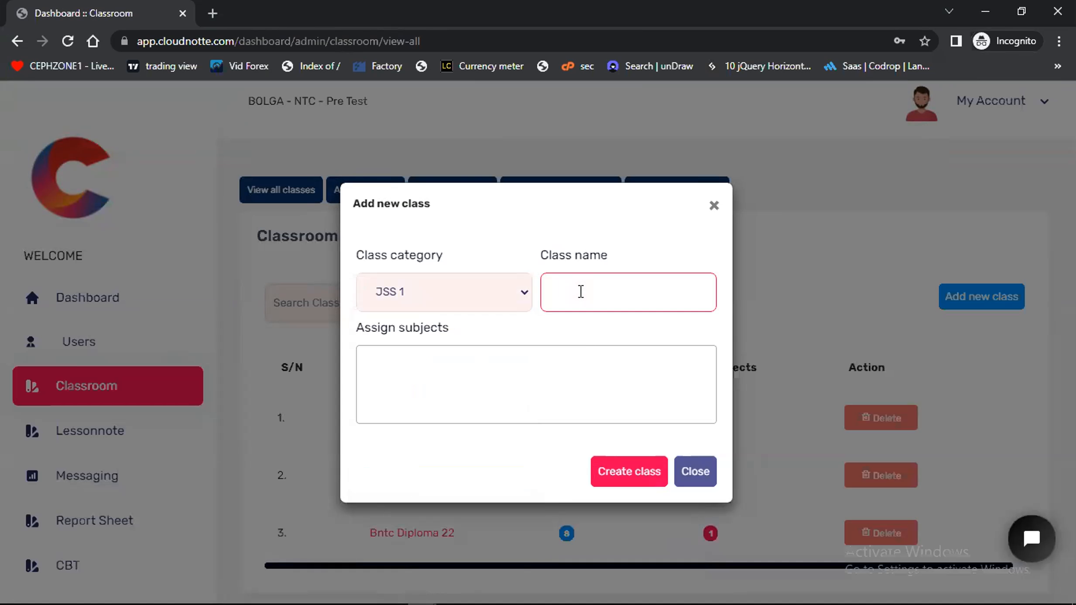
{"action": "type", "text": "JS"}
{"action": "type", "text": "S UB"}
{"action": "type", "text": "NIQUE"}
{"action": "left_click", "coordinate": [532, 218]}
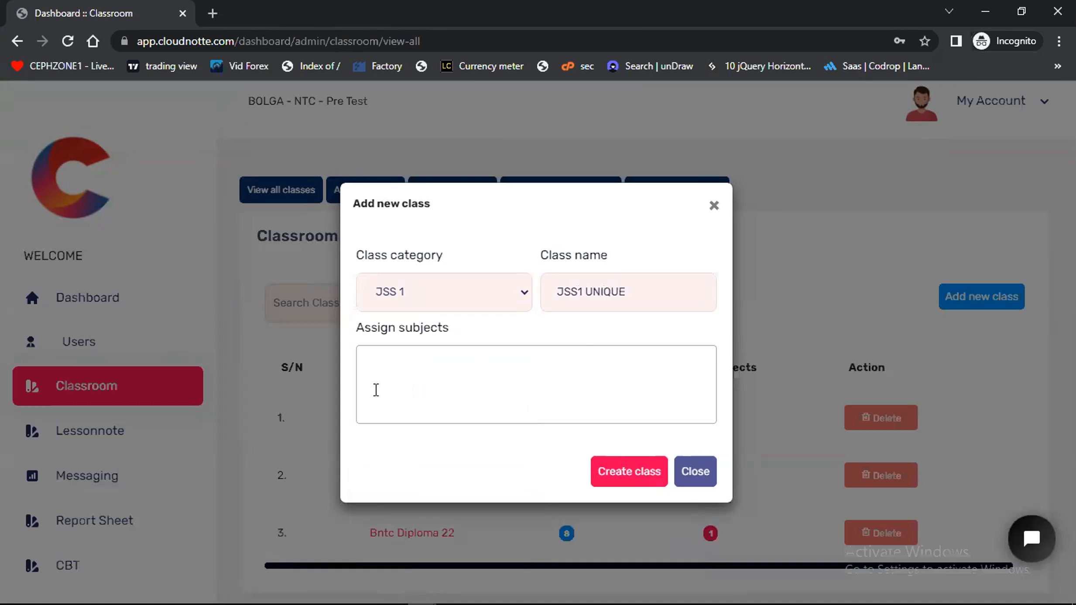
Assign English Language, Mathematics, French, Agric and Calculus as subjects of the new JSS1 UNIQUE class
{"action": "left_click", "coordinate": [385, 361]}
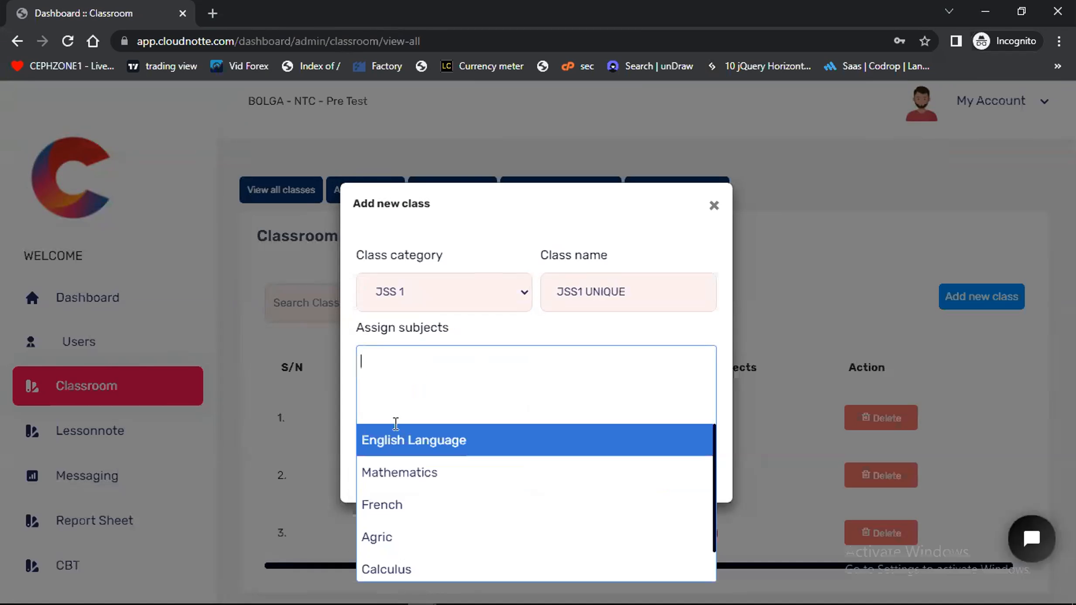
{"action": "left_click", "coordinate": [398, 442]}
{"action": "left_click", "coordinate": [503, 363]}
{"action": "left_click", "coordinate": [413, 473]}
{"action": "left_click", "coordinate": [611, 364]}
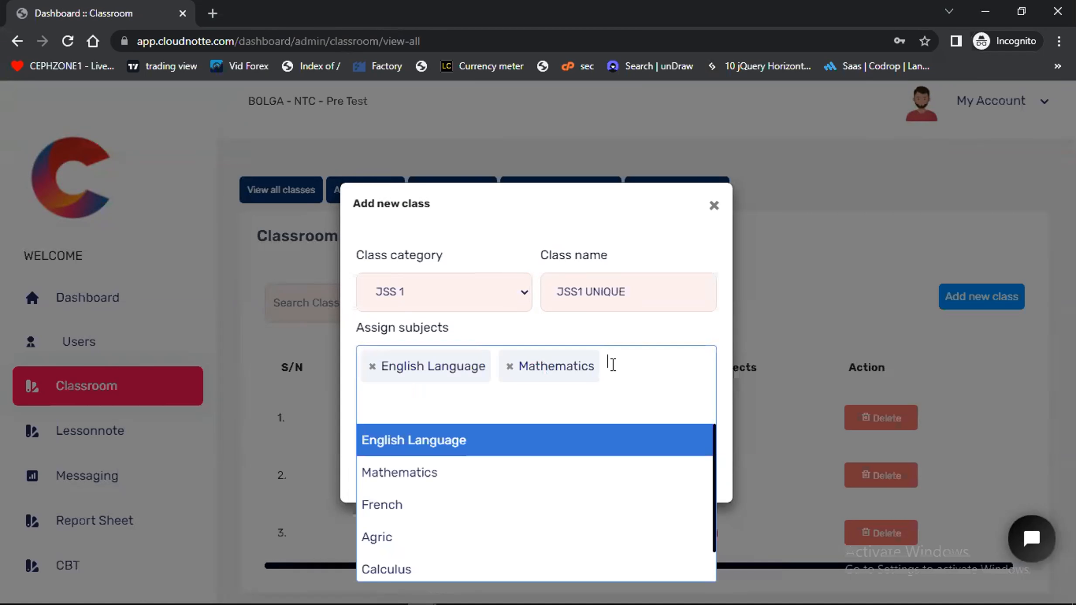
{"action": "left_click", "coordinate": [421, 510]}
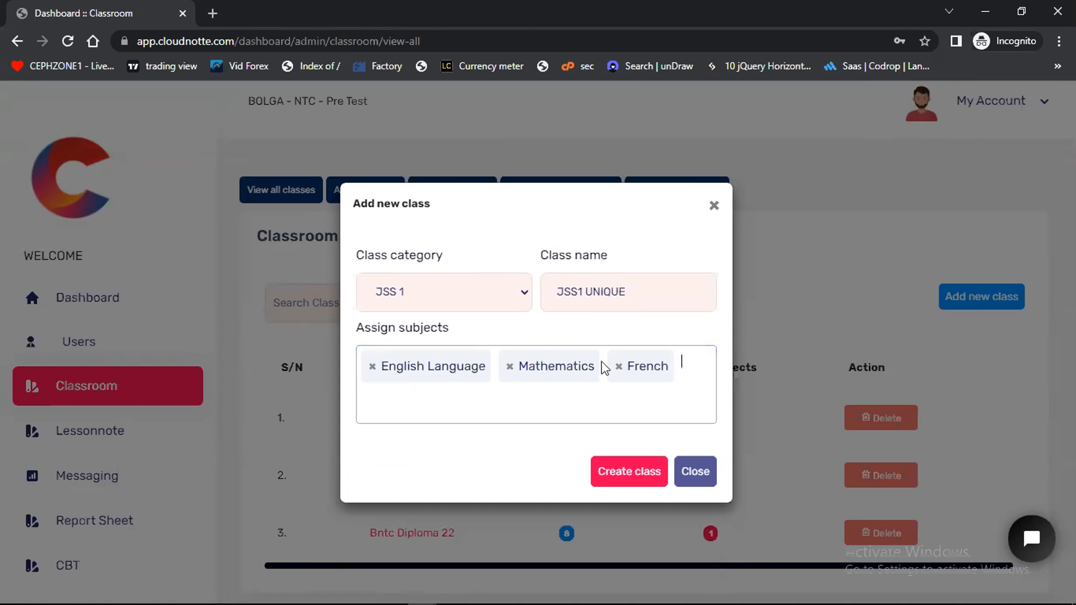
{"action": "left_click", "coordinate": [684, 358]}
{"action": "left_click", "coordinate": [411, 541]}
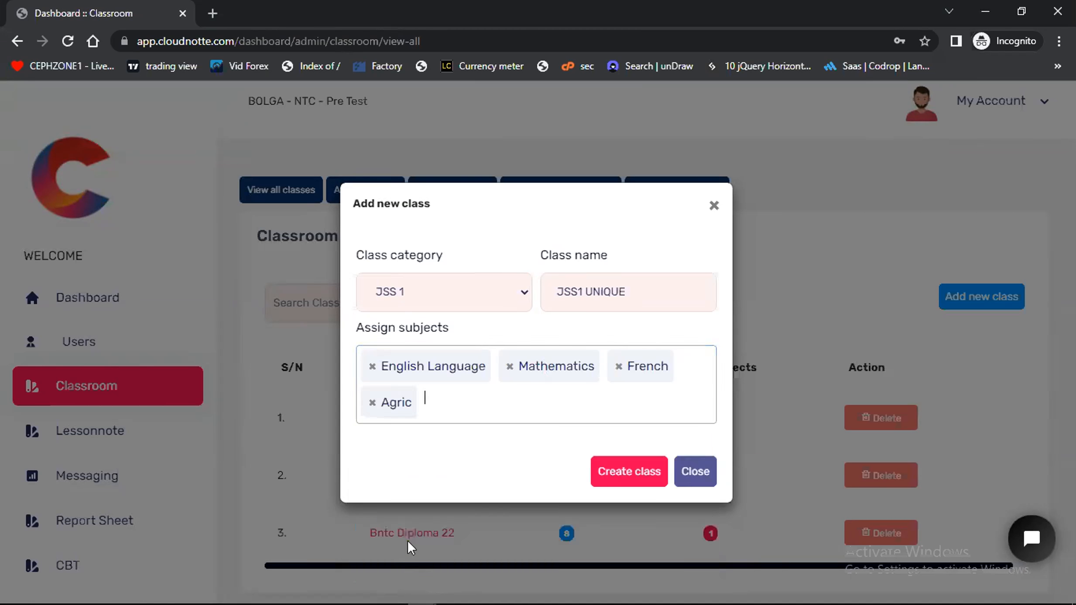
{"action": "left_click", "coordinate": [429, 403]}
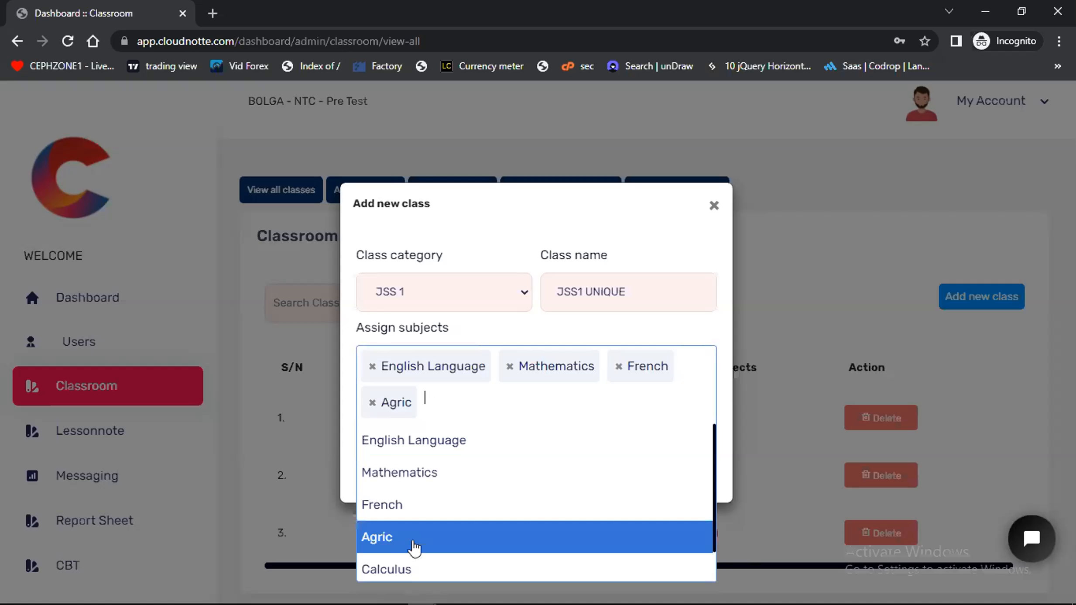
{"action": "left_click", "coordinate": [413, 569]}
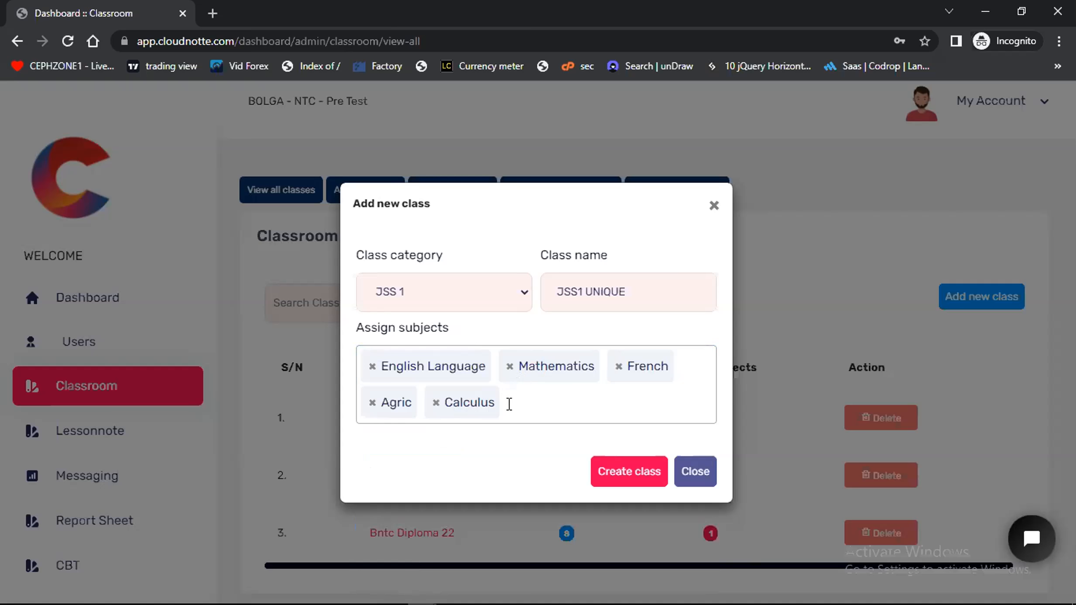
Add Biology and Home economics to the assigned subjects, and create the JSS1 UNIQUE class
{"action": "type", "text": "Biology"}
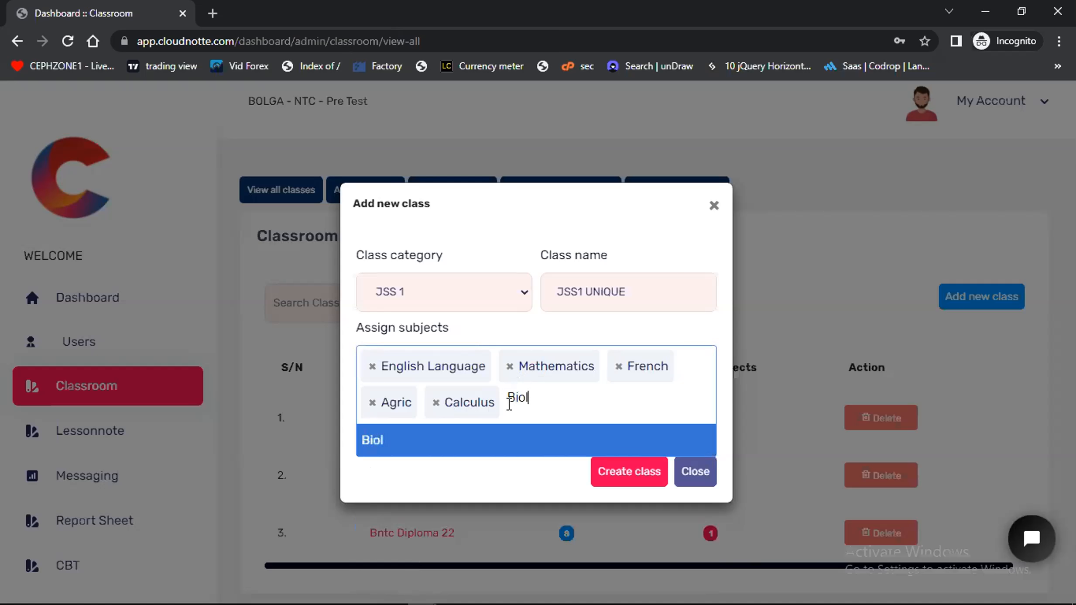
{"action": "left_click", "coordinate": [475, 439]}
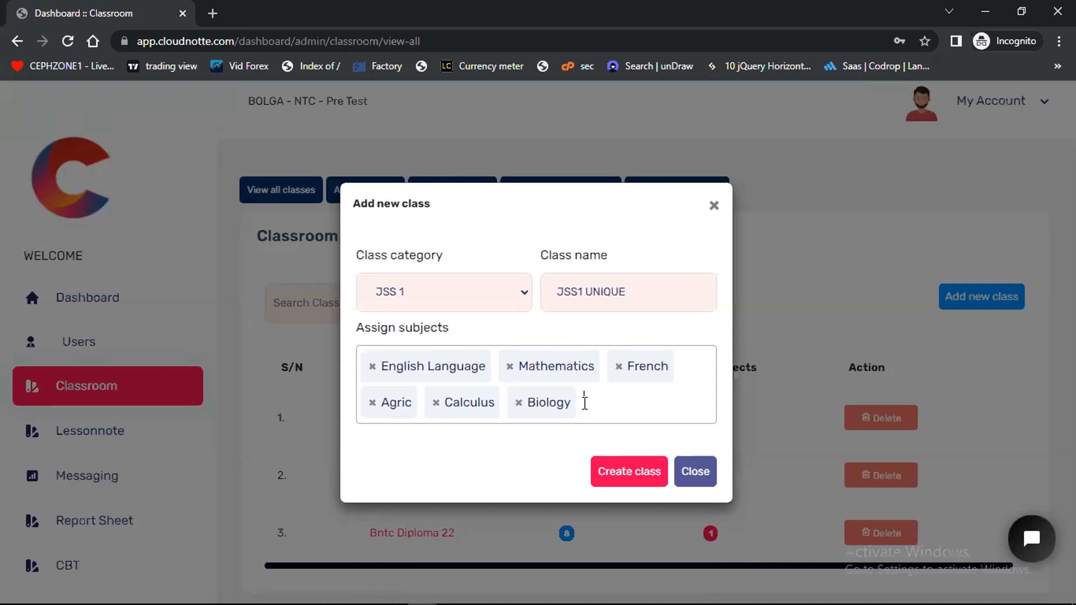
{"action": "type", "text": "Hi"}
{"action": "key", "text": "BackSpace"}
{"action": "type", "text": "ome"}
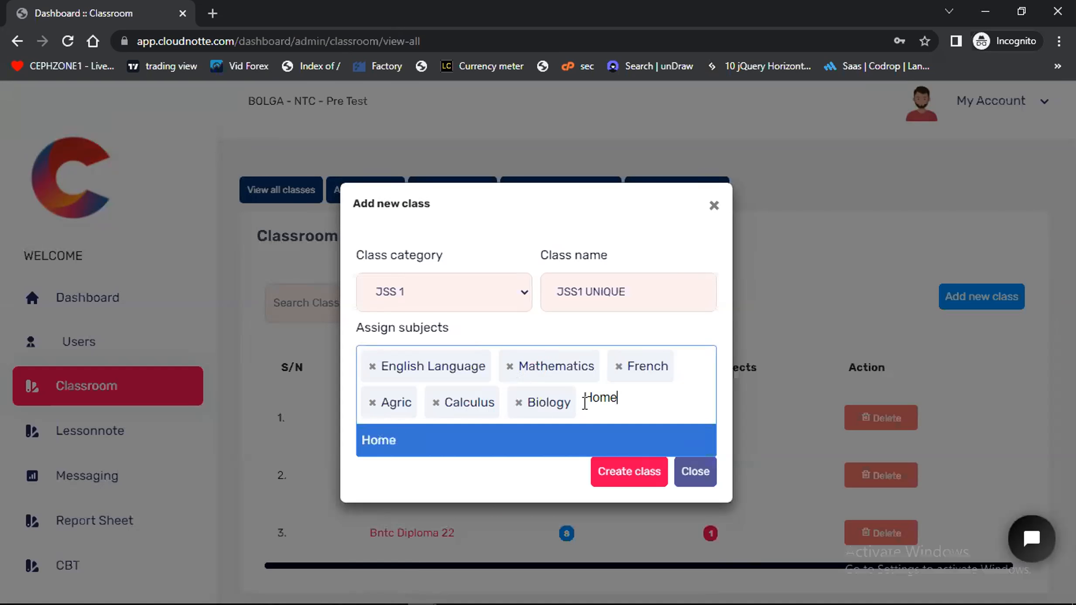
{"action": "type", "text": " economics"}
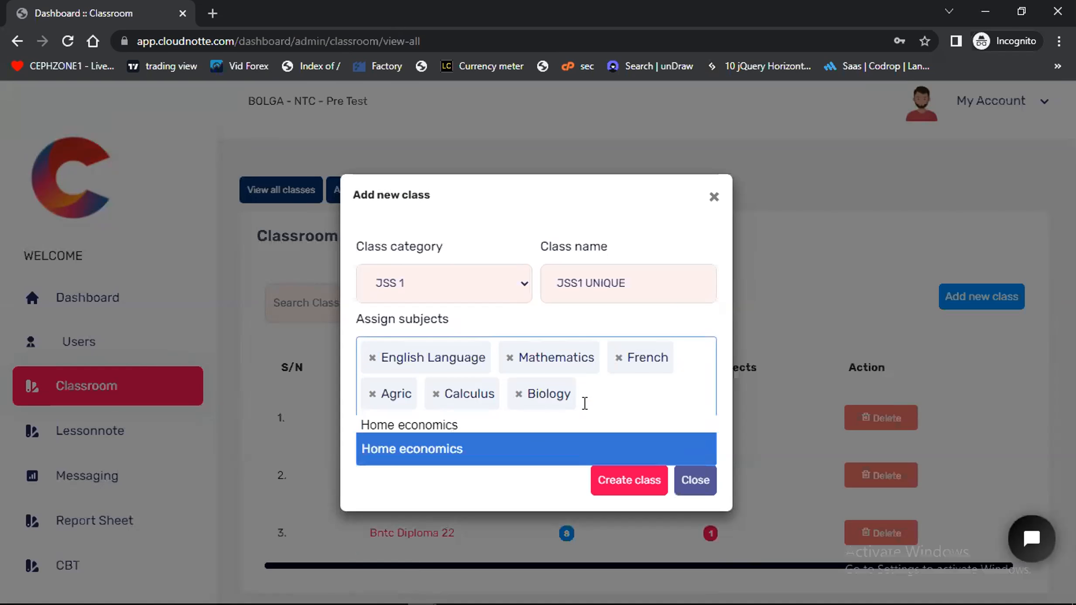
{"action": "left_click", "coordinate": [543, 454]}
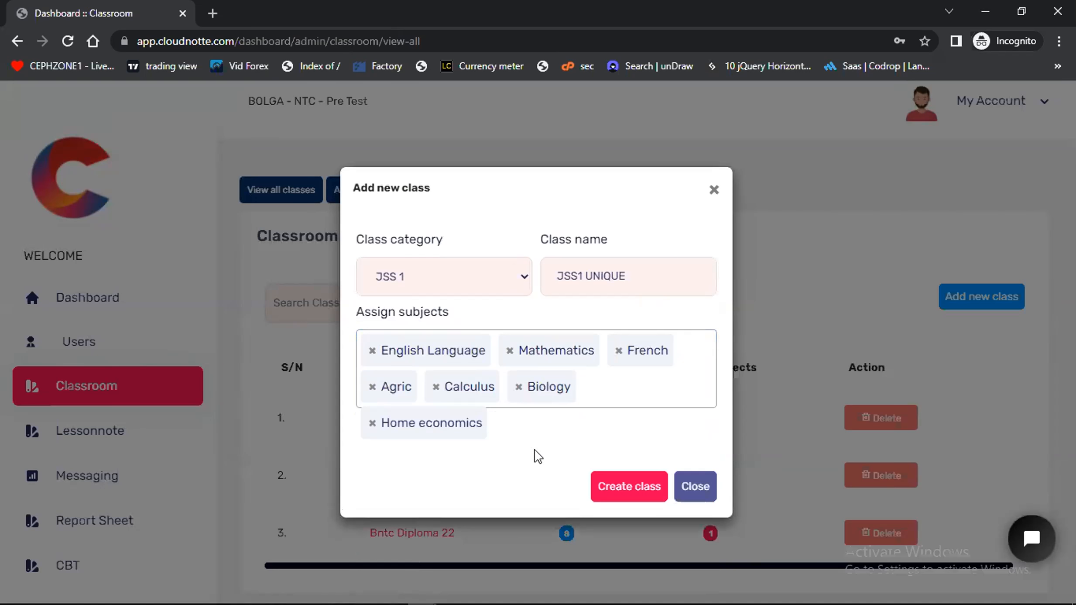
{"action": "left_click", "coordinate": [631, 486]}
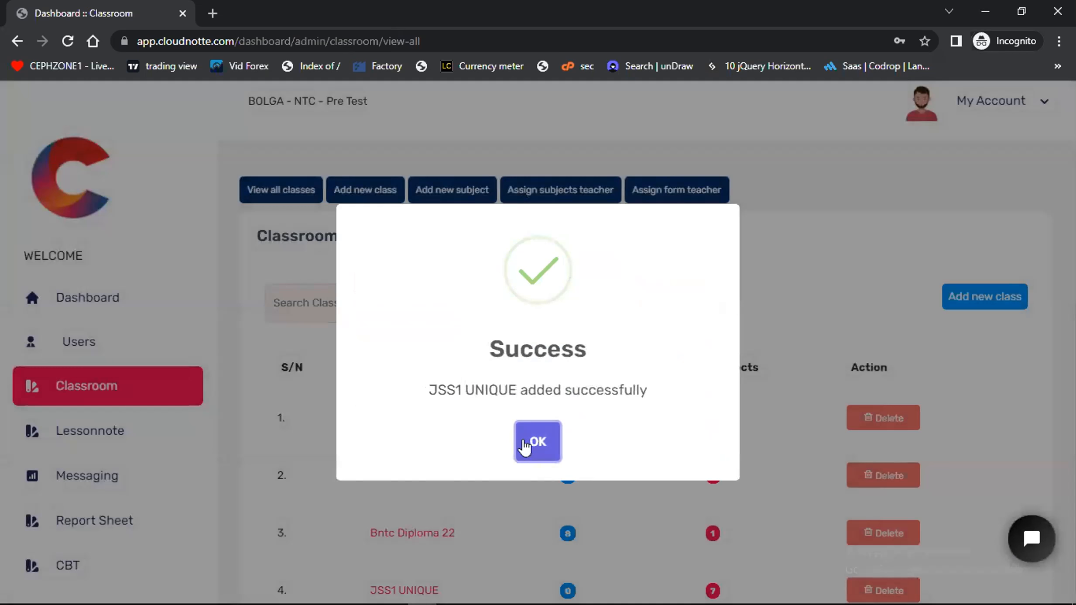
{"action": "left_click", "coordinate": [528, 442]}
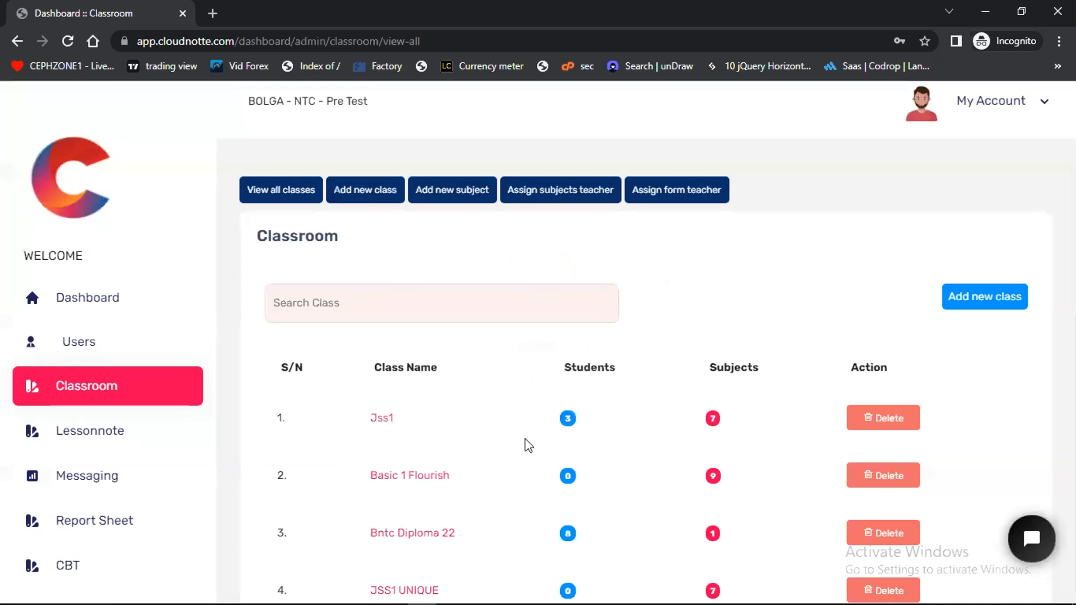
Open the JSS1 UNIQUE class from the class list and review its assigned subjects
{"action": "scroll", "coordinate": [525, 445], "scroll_direction": "down", "scroll_amount": 2}
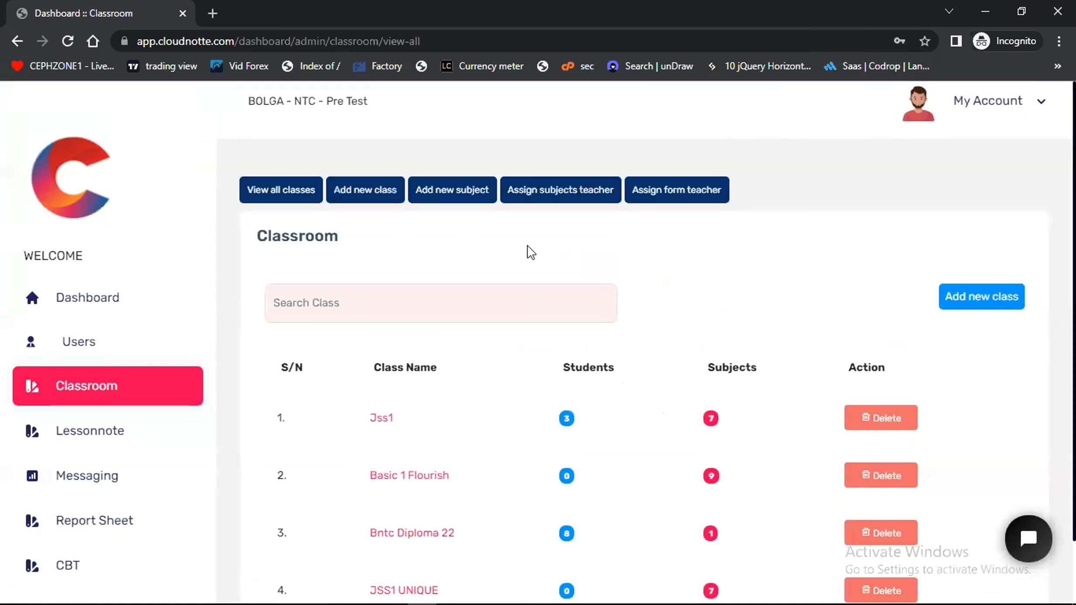
{"action": "scroll", "coordinate": [618, 365], "scroll_direction": "down", "scroll_amount": 2}
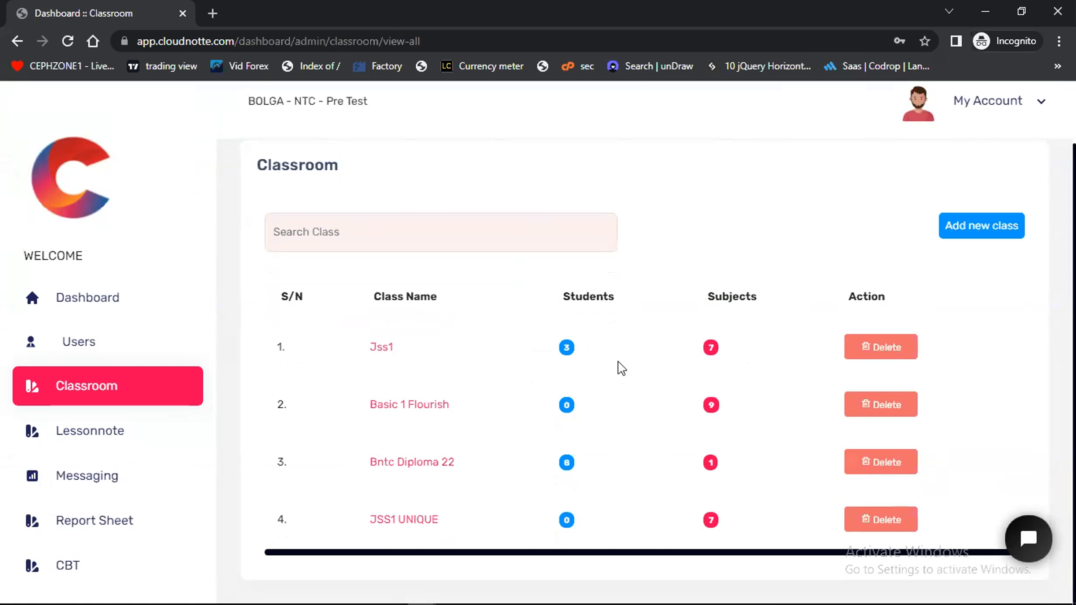
{"action": "left_click", "coordinate": [402, 525]}
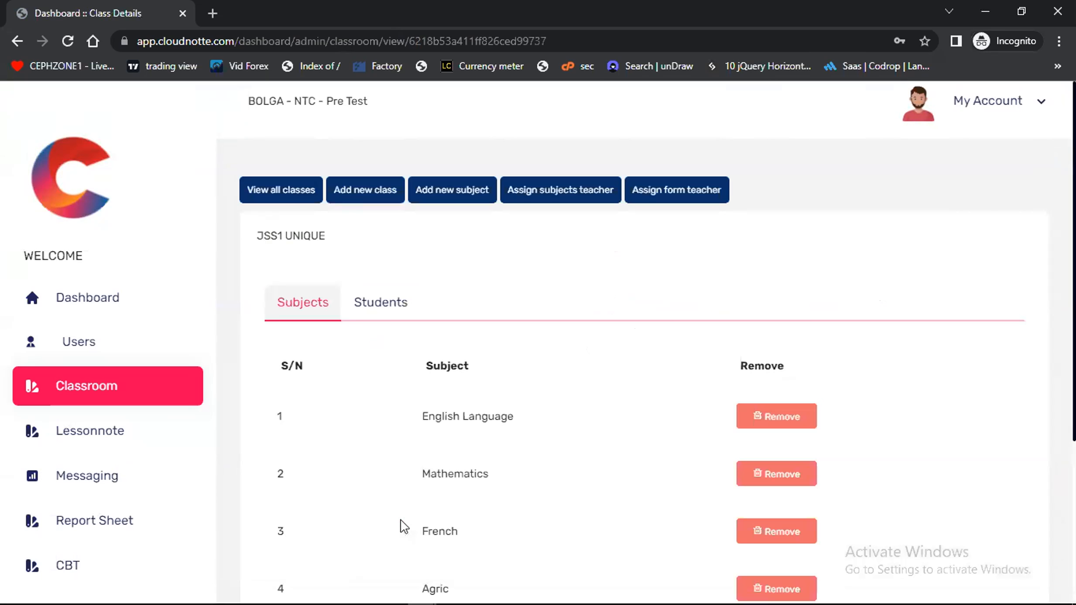
{"action": "scroll", "coordinate": [668, 477], "scroll_direction": "down", "scroll_amount": 3}
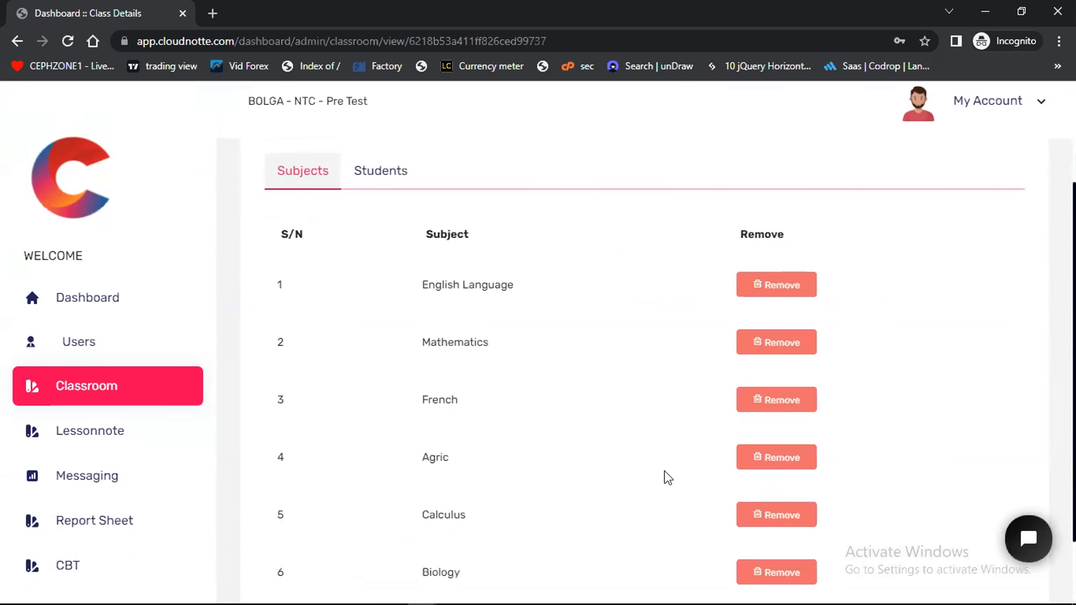
{"action": "scroll", "coordinate": [668, 477], "scroll_direction": "up", "scroll_amount": 2}
{"action": "scroll", "coordinate": [669, 480], "scroll_direction": "down", "scroll_amount": 4}
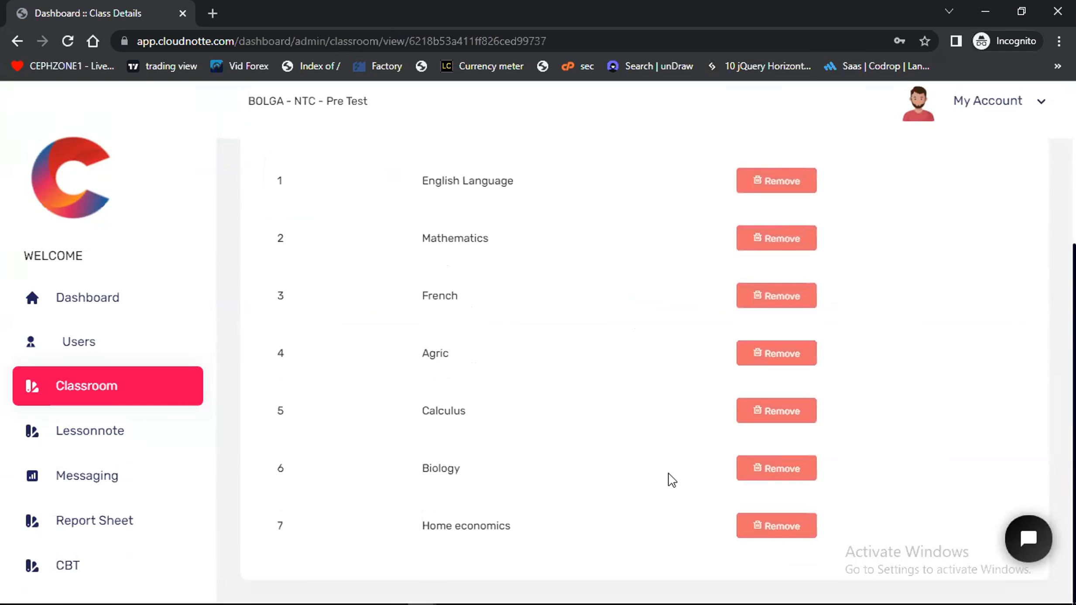
{"action": "scroll", "coordinate": [670, 479], "scroll_direction": "up", "scroll_amount": 1}
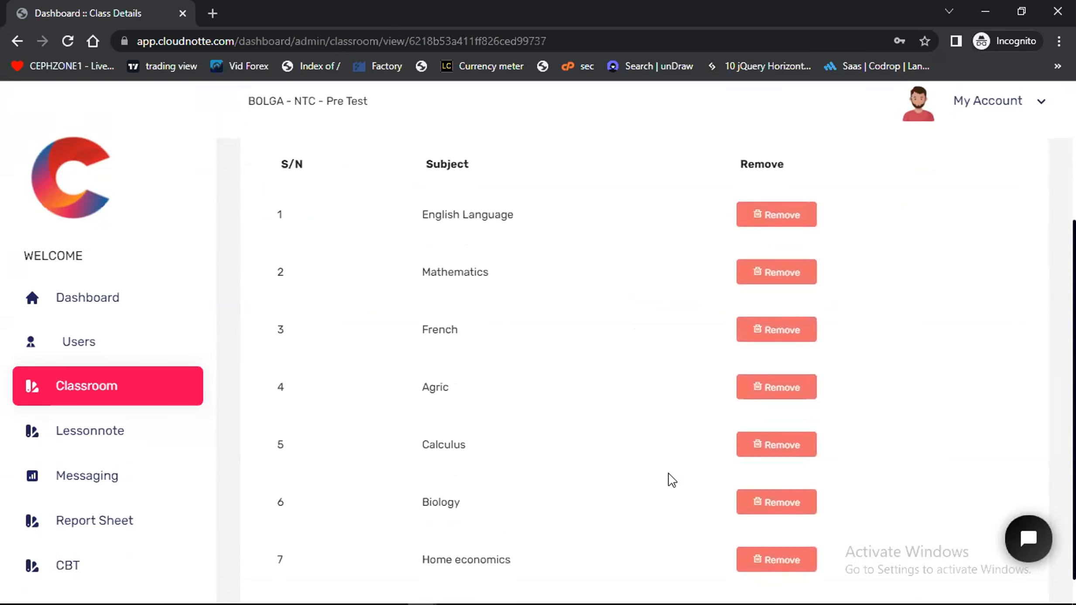
{"action": "scroll", "coordinate": [671, 346], "scroll_direction": "up", "scroll_amount": 3}
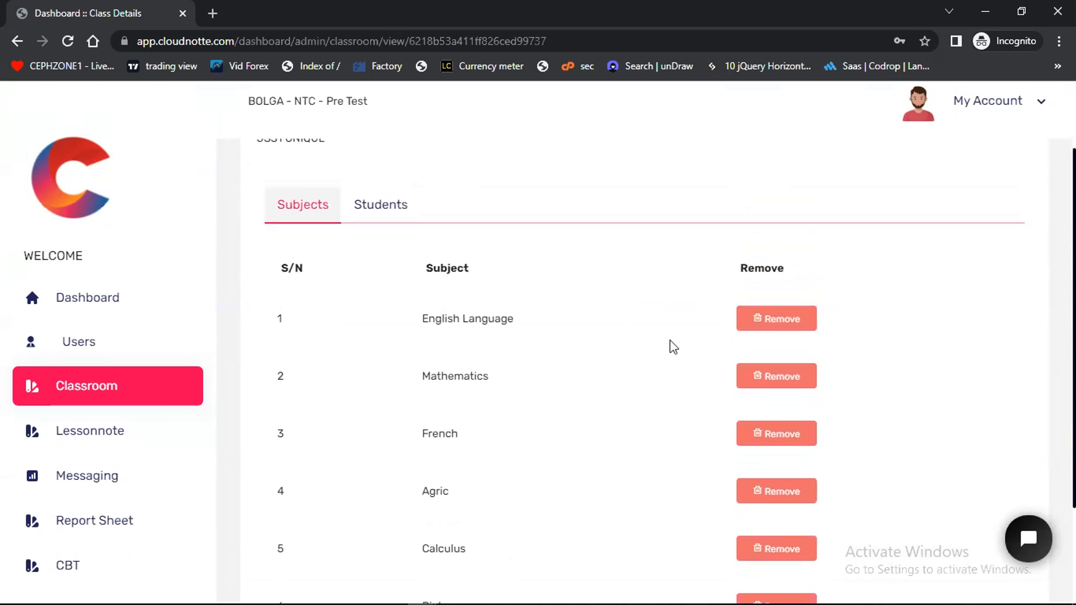
Remove the Calculus subject from the JSS1 UNIQUE class
{"action": "scroll", "coordinate": [778, 353], "scroll_direction": "down", "scroll_amount": 3}
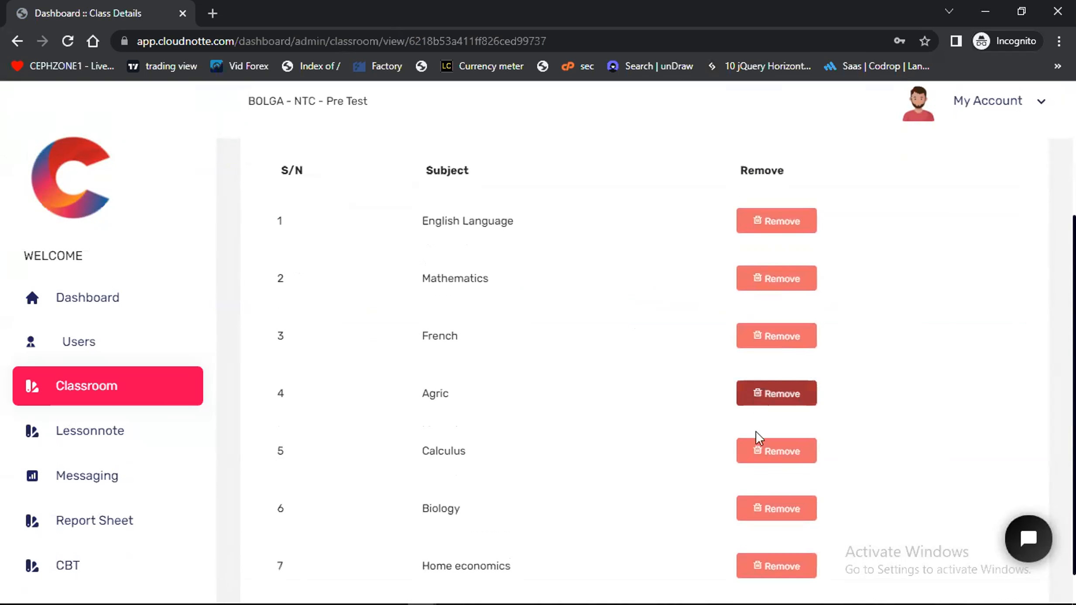
{"action": "left_click", "coordinate": [758, 450]}
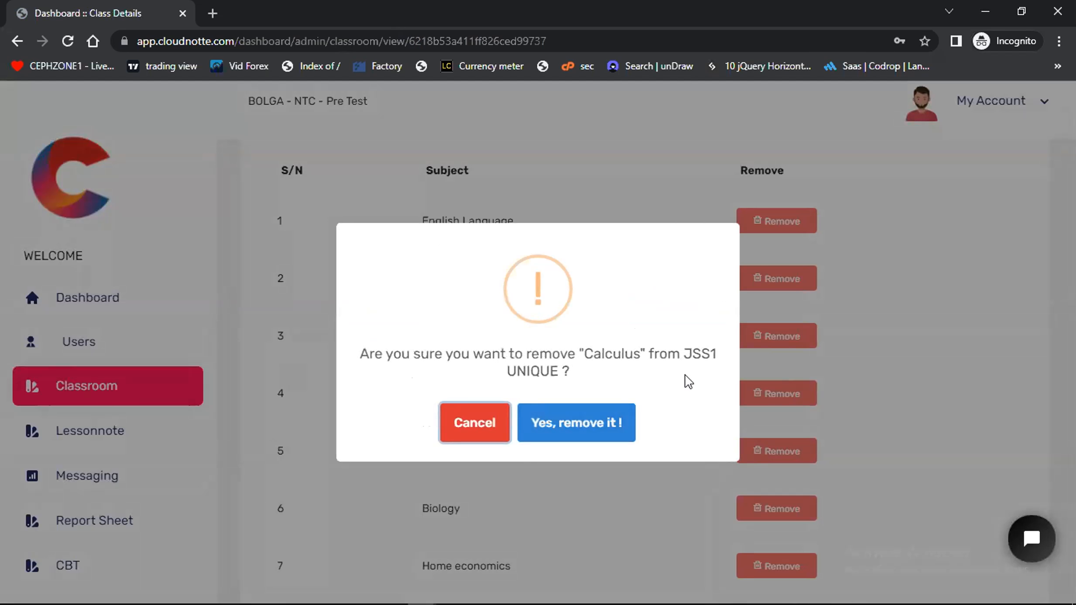
{"action": "left_click", "coordinate": [593, 427]}
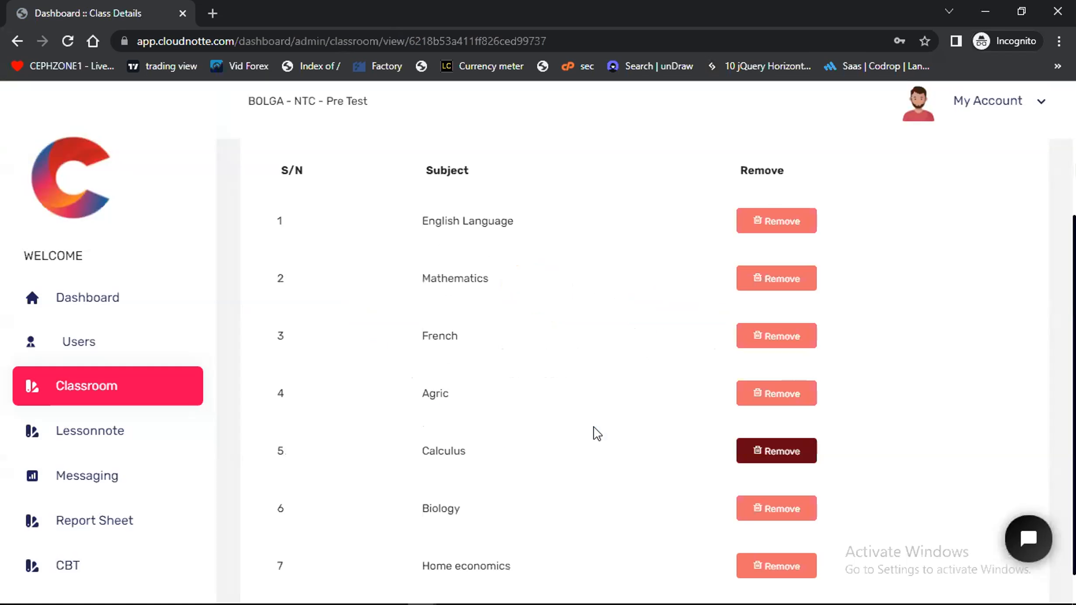
{"action": "left_click", "coordinate": [538, 441]}
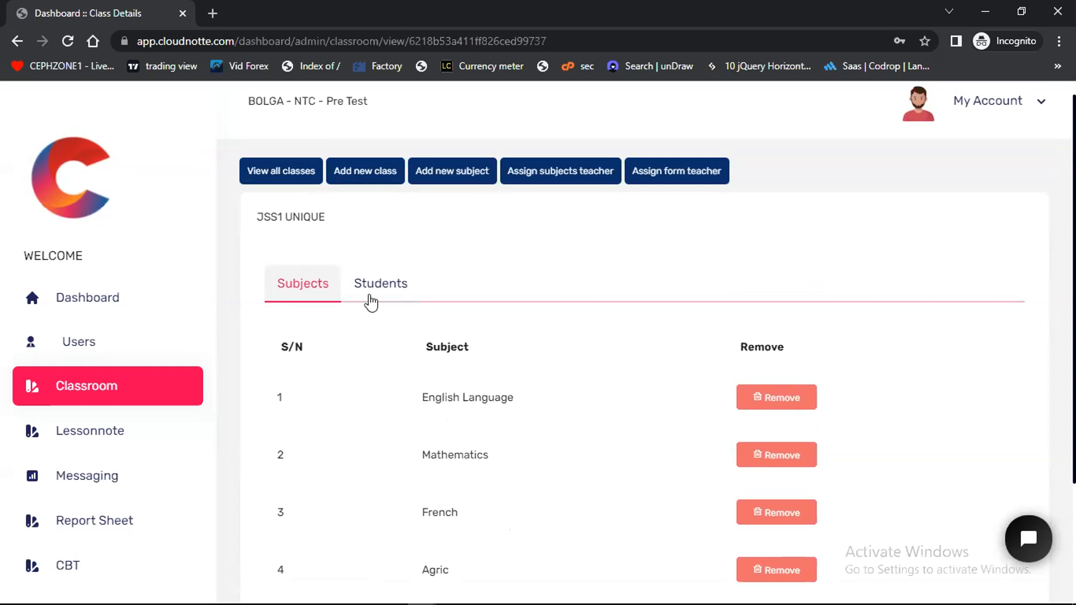
Check the JSS1 UNIQUE class's student list, and open the new student form in the Users section
{"action": "left_click", "coordinate": [369, 286]}
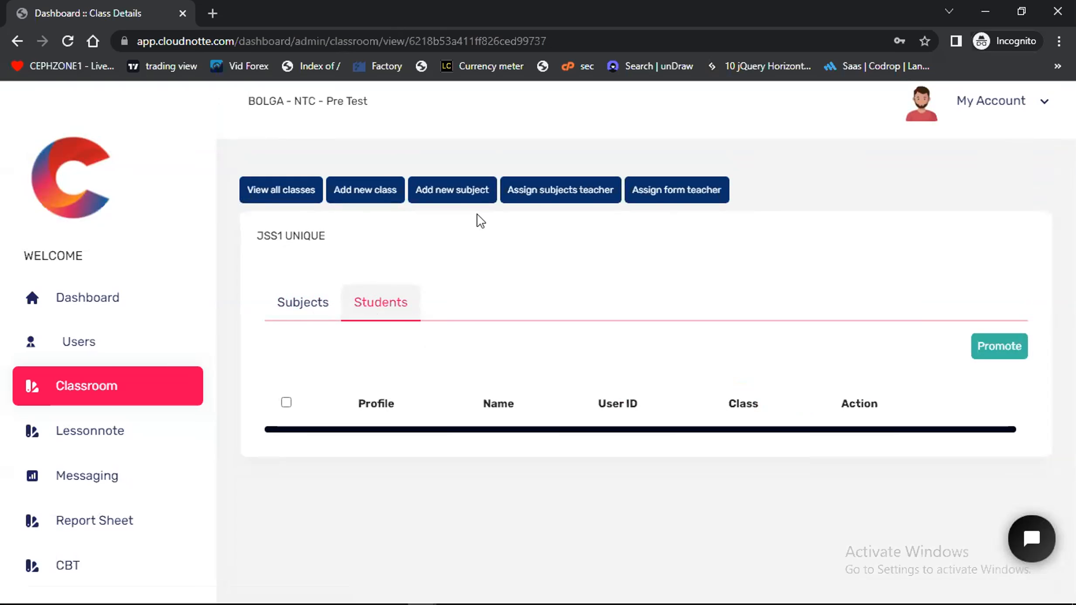
{"action": "left_click", "coordinate": [85, 345]}
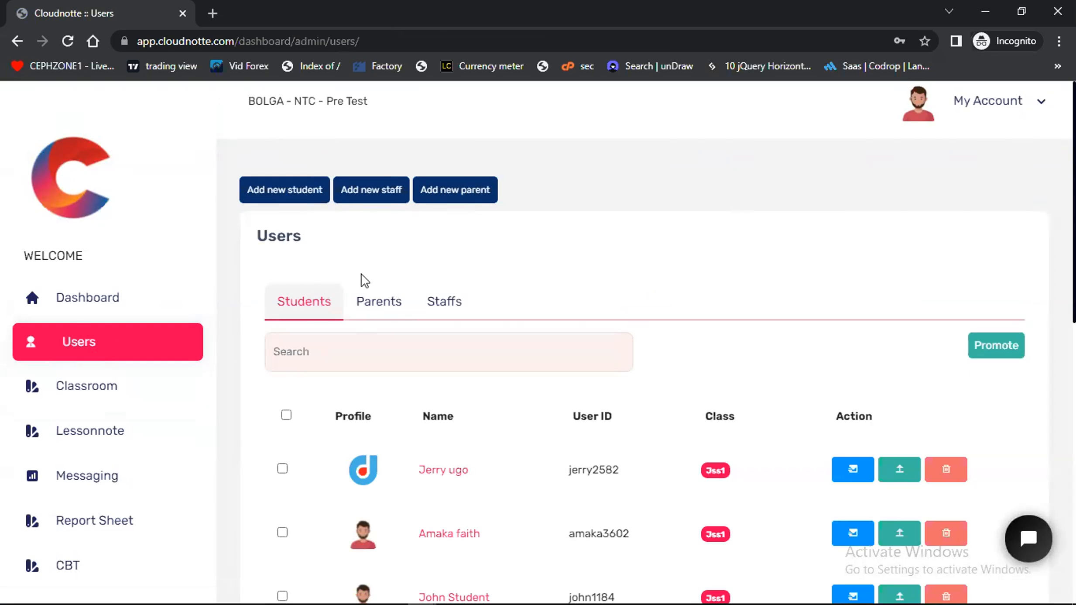
{"action": "left_click", "coordinate": [286, 191]}
Fill in the new student's first, middle and last names
{"action": "left_click", "coordinate": [392, 191]}
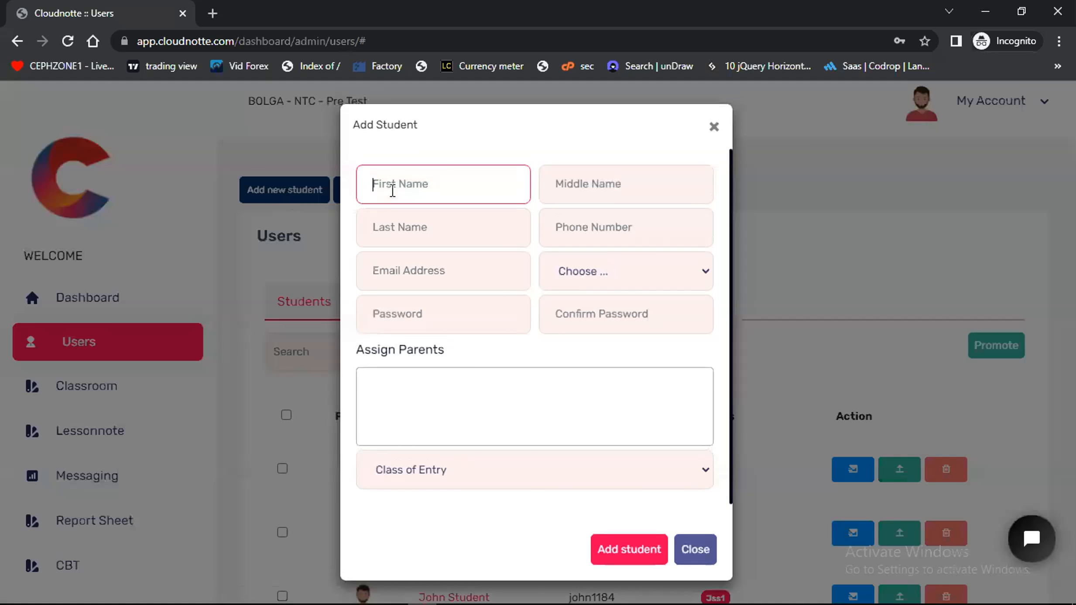
{"action": "left_click", "coordinate": [576, 193]}
{"action": "left_click", "coordinate": [402, 240]}
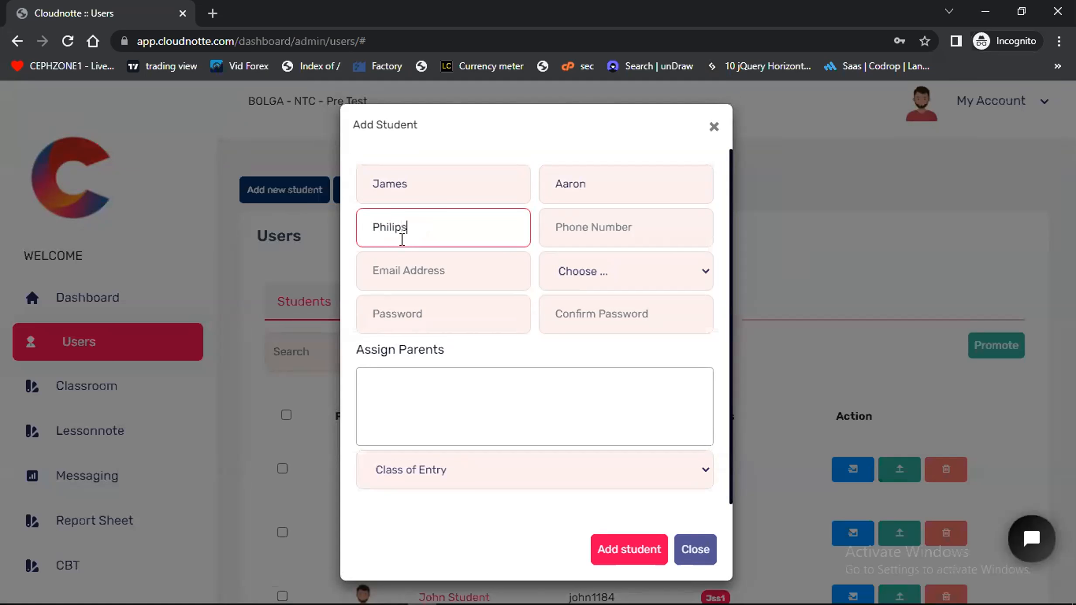
Fill in the new student's phone number and email address
{"action": "left_click", "coordinate": [585, 231]}
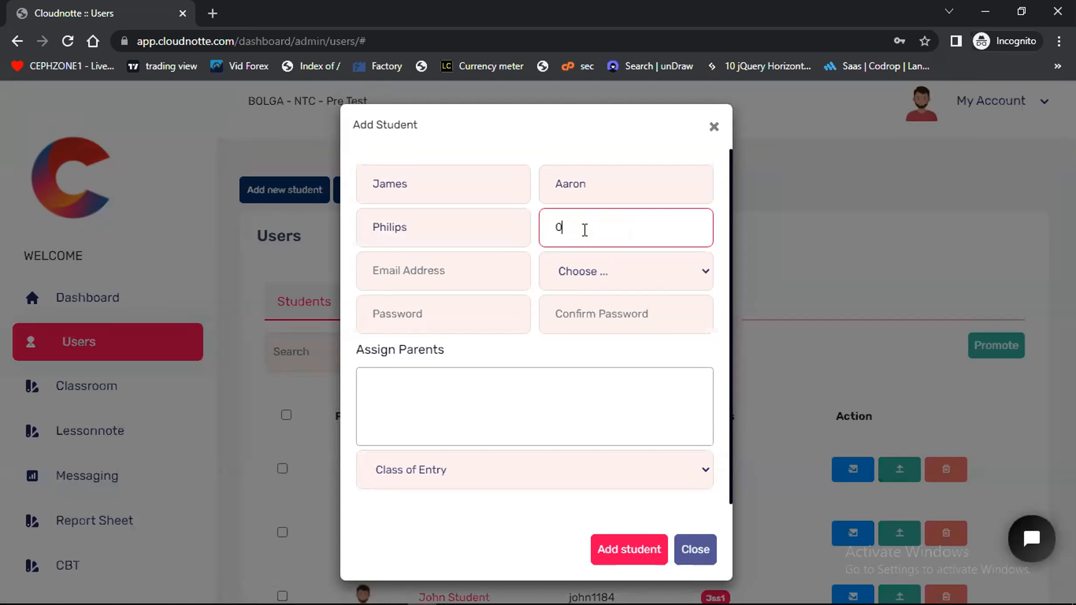
{"action": "left_click", "coordinate": [463, 282]}
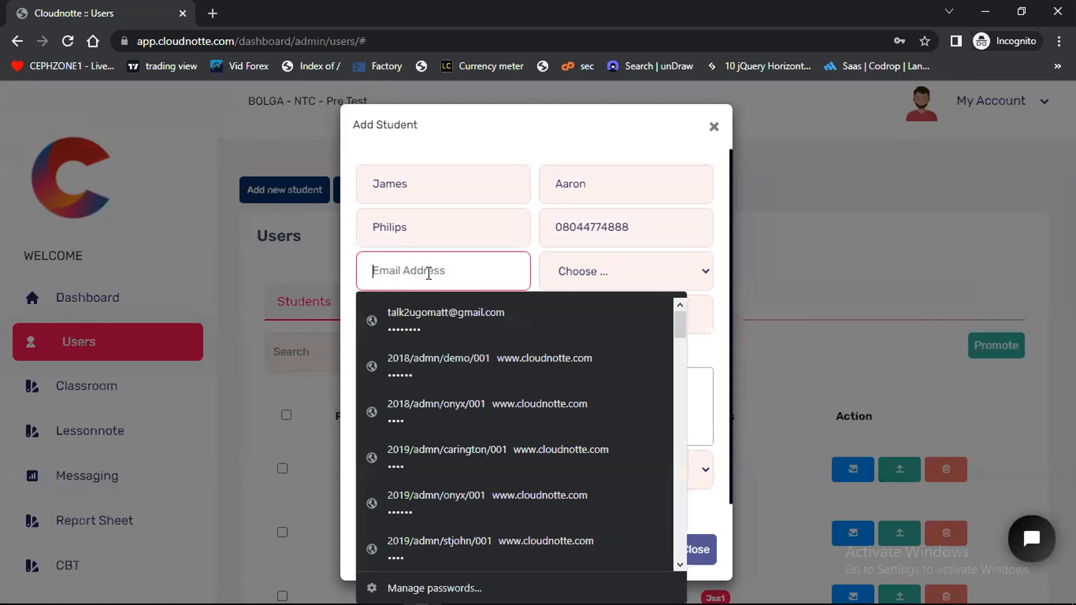
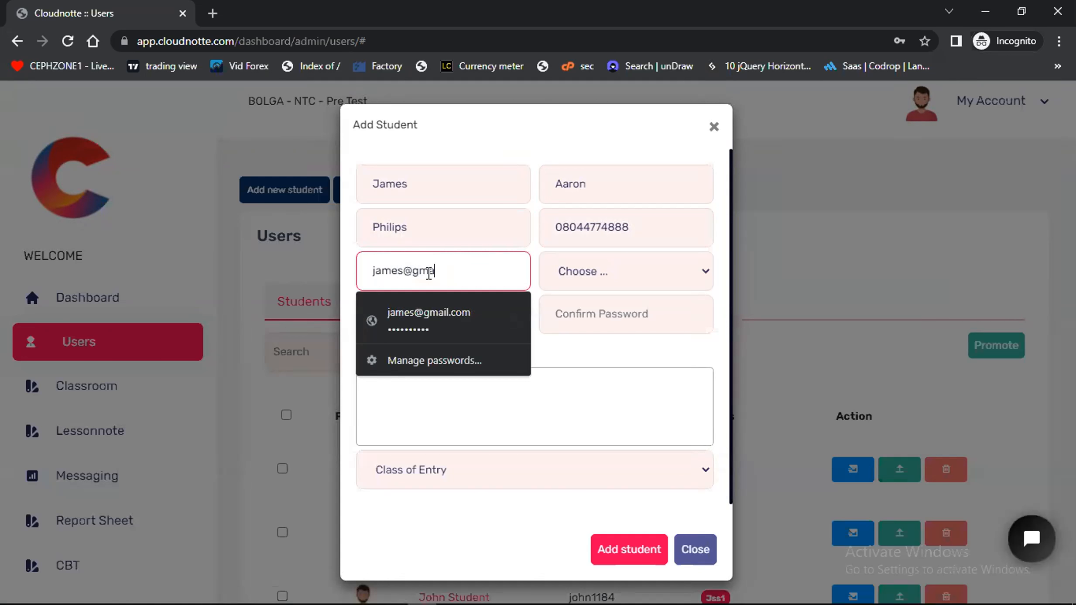
{"action": "left_click", "coordinate": [407, 271]}
{"action": "type", "text": "s"}
Set the student's gender to Male, and enter the account password in both the password and confirmation fields
{"action": "left_click", "coordinate": [578, 277]}
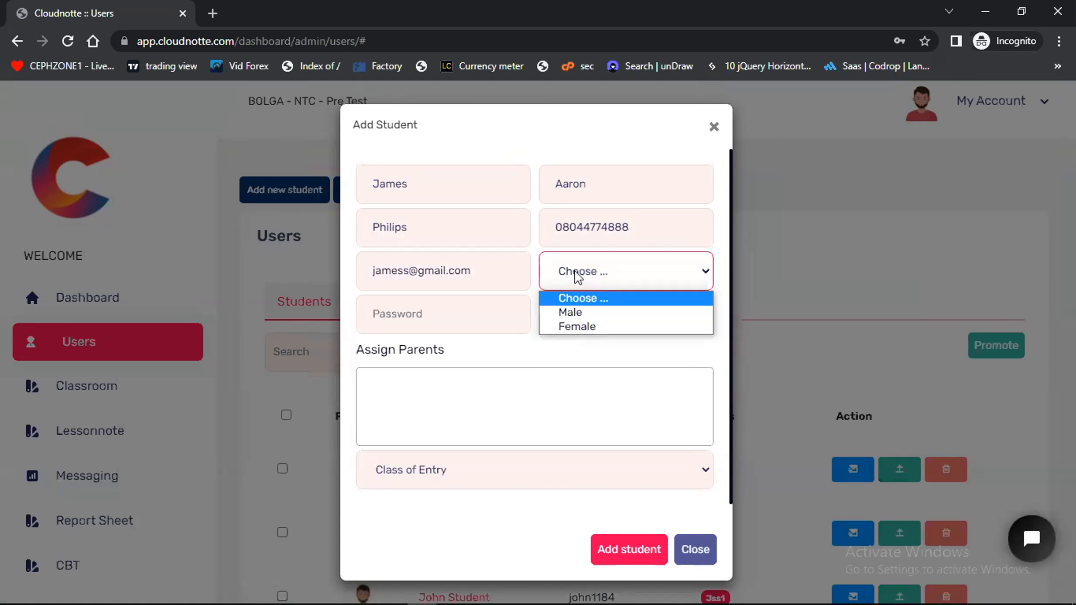
{"action": "left_click", "coordinate": [588, 312]}
{"action": "left_click", "coordinate": [456, 324]}
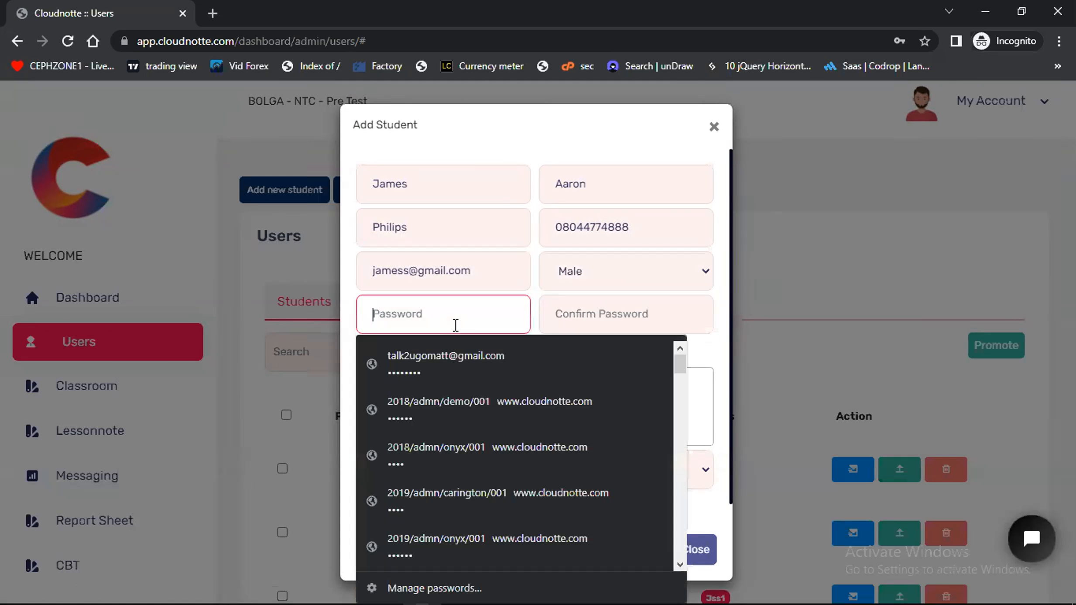
{"action": "type", "text": "123456"}
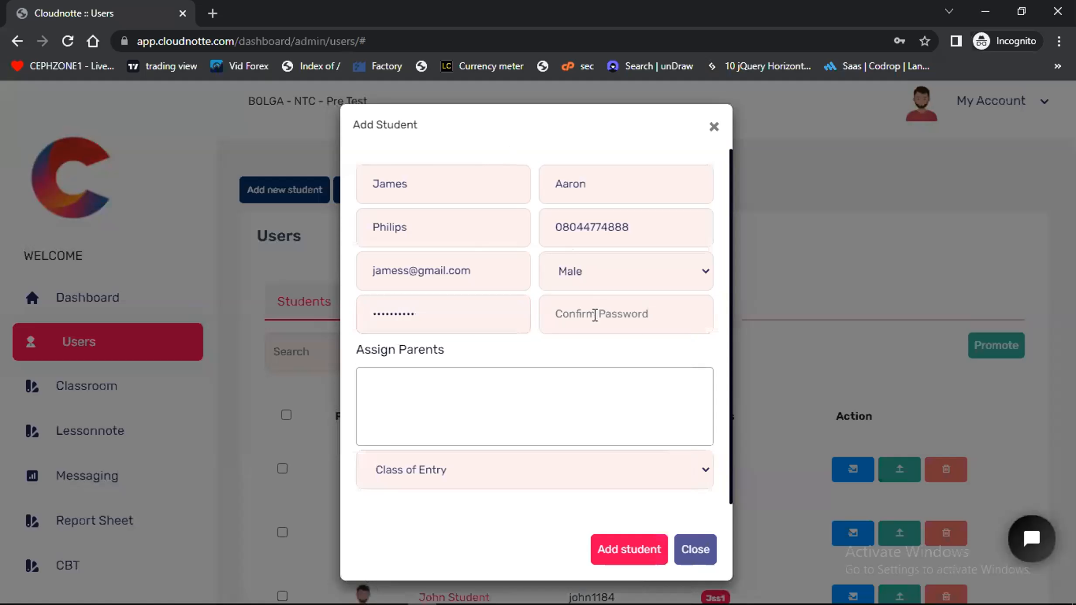
{"action": "left_click", "coordinate": [595, 314]}
{"action": "type", "text": "p"}
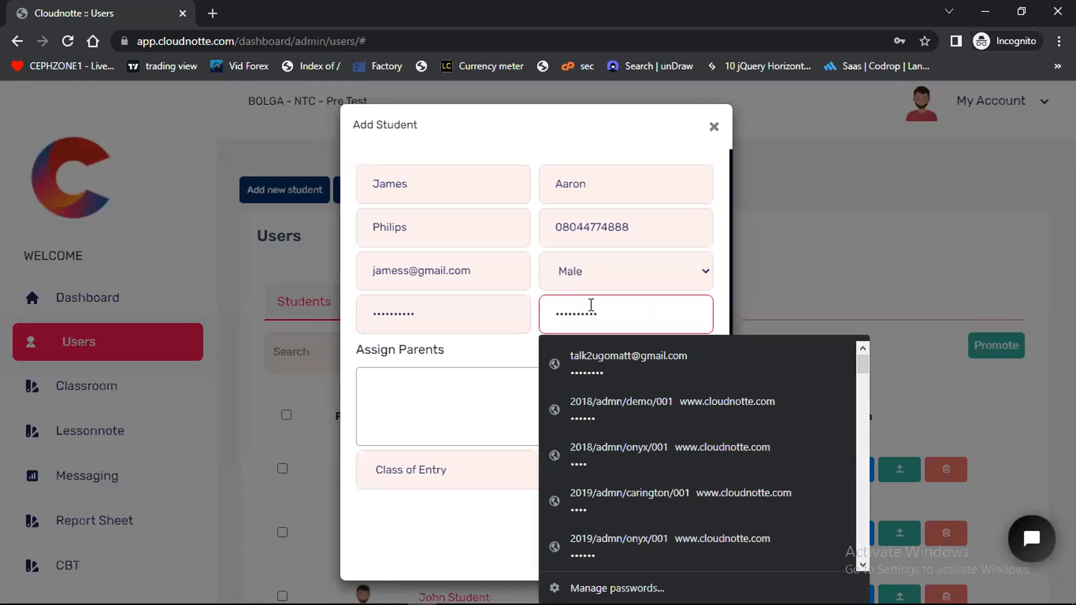
Search the Assign Parents field for the student's parent and assign the matching parent to the new student
{"action": "left_click", "coordinate": [547, 132]}
{"action": "scroll", "coordinate": [458, 349], "scroll_direction": "down", "scroll_amount": 1}
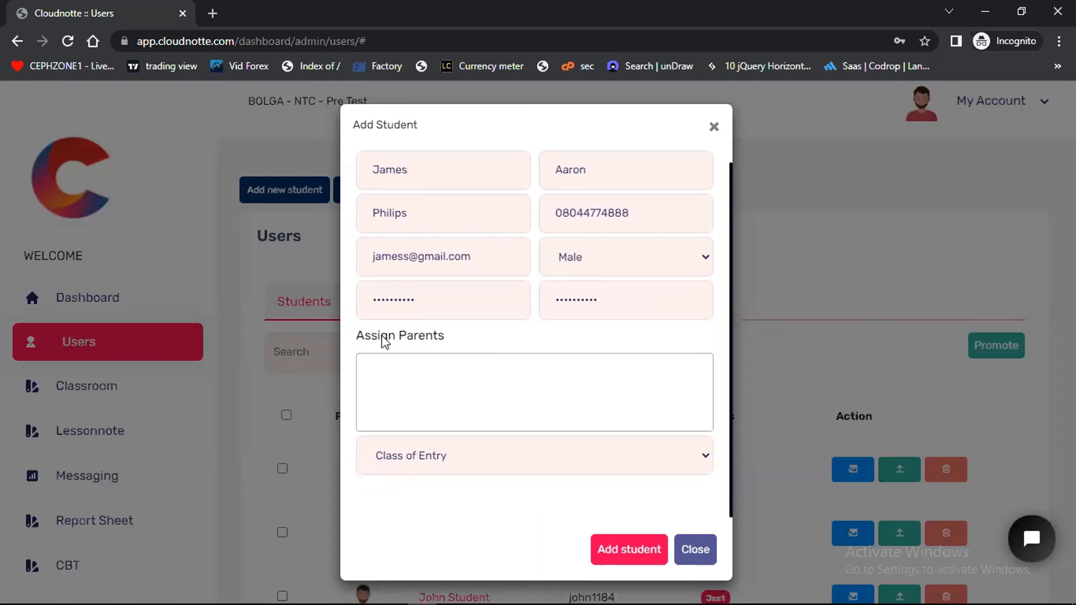
{"action": "left_click", "coordinate": [374, 364]}
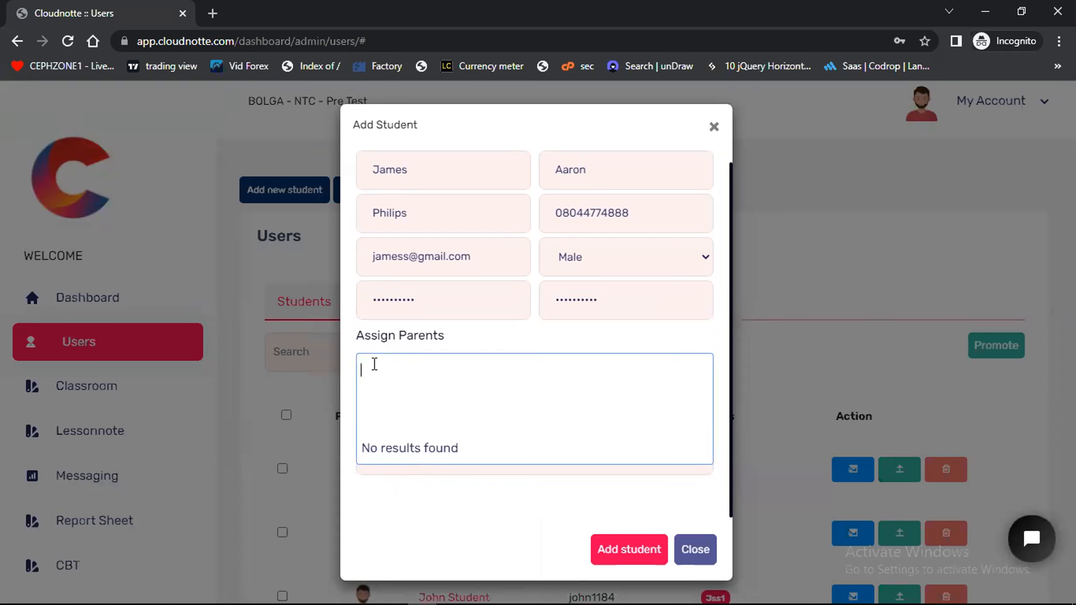
{"action": "type", "text": "matt"}
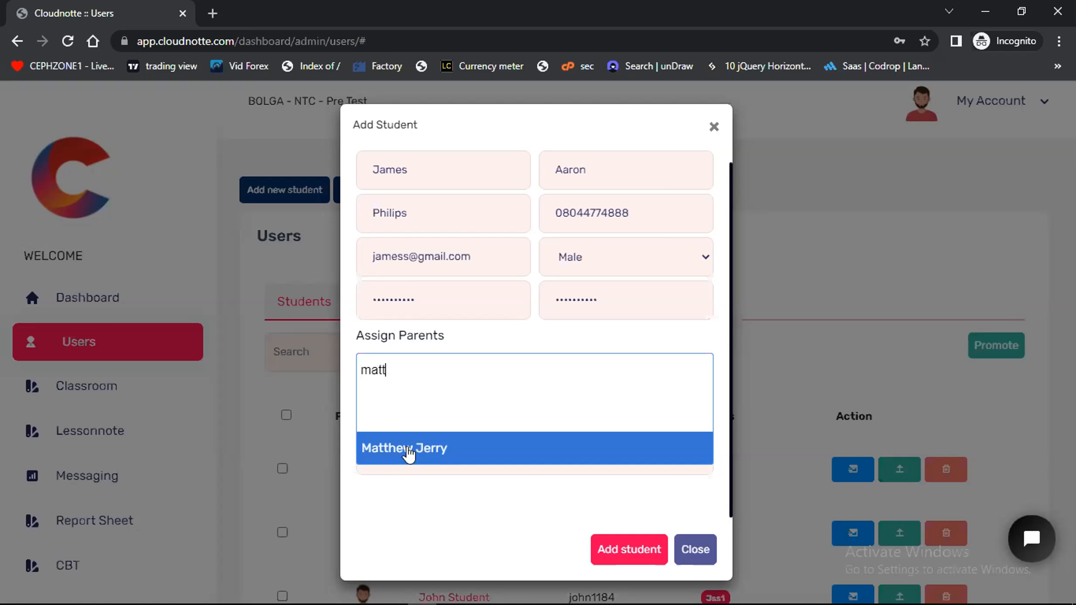
{"action": "left_click", "coordinate": [408, 453]}
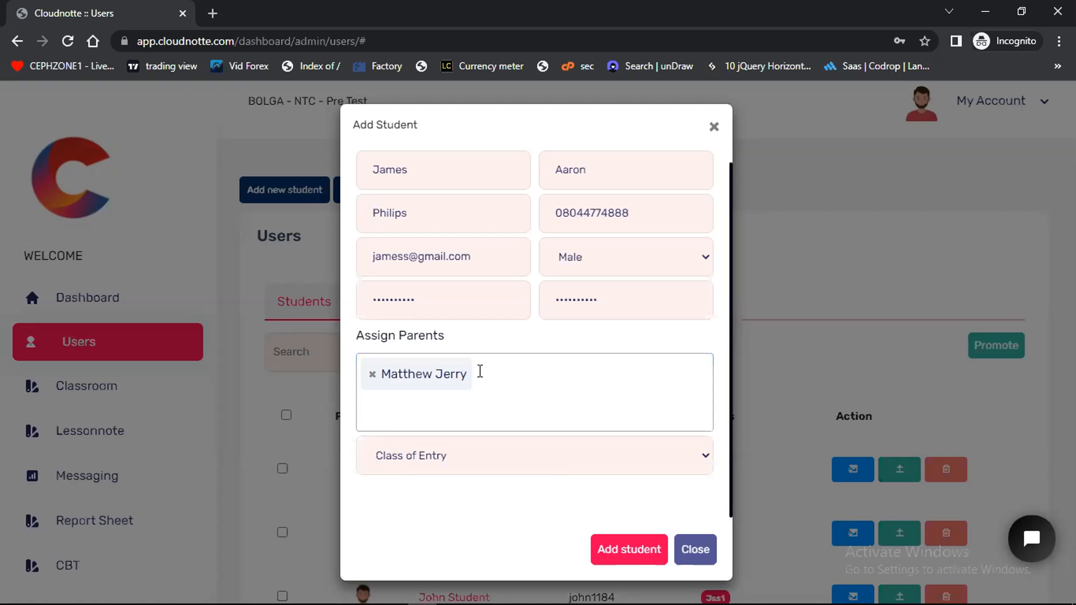
Set the new student's class of entry to JSS1 UNIQUE
{"action": "left_click", "coordinate": [404, 456]}
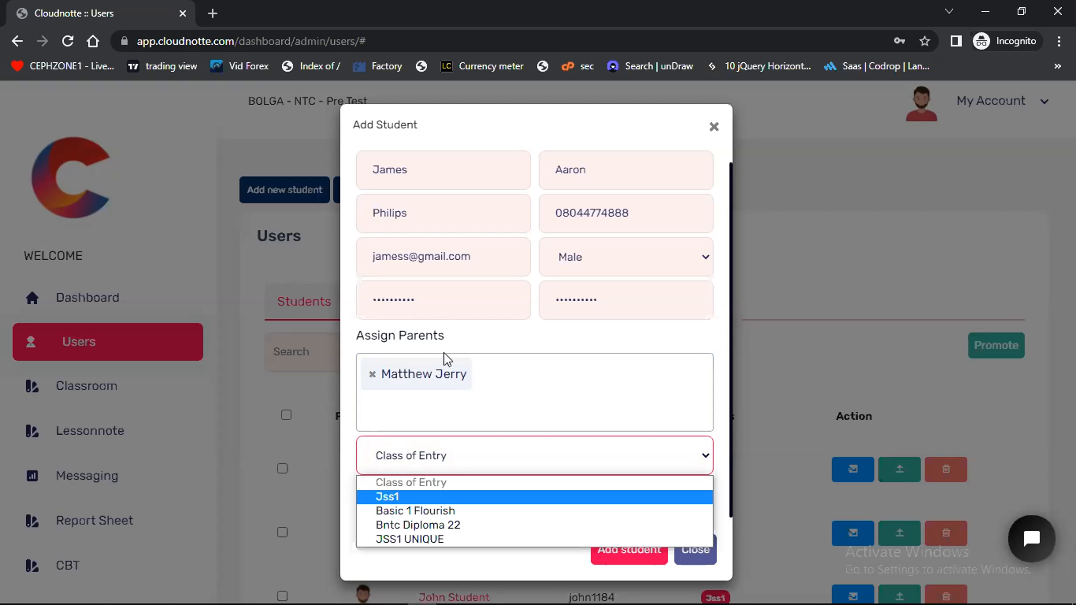
{"action": "left_click", "coordinate": [422, 538]}
{"action": "scroll", "coordinate": [452, 501], "scroll_direction": "down", "scroll_amount": 3}
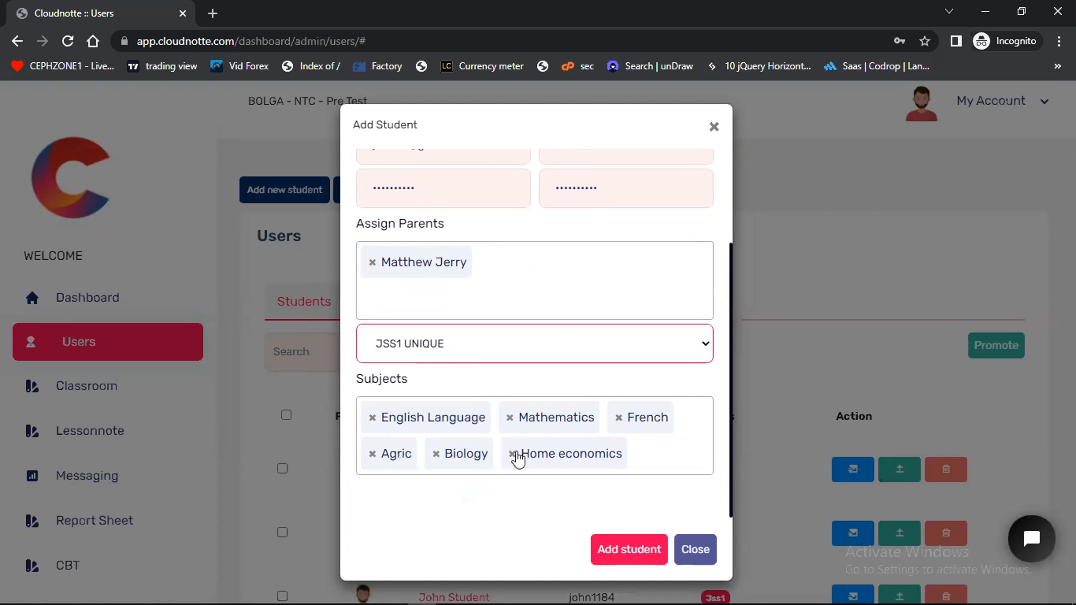
Remove Biology from the new student's subjects, and add the student to the school
{"action": "left_click", "coordinate": [631, 460]}
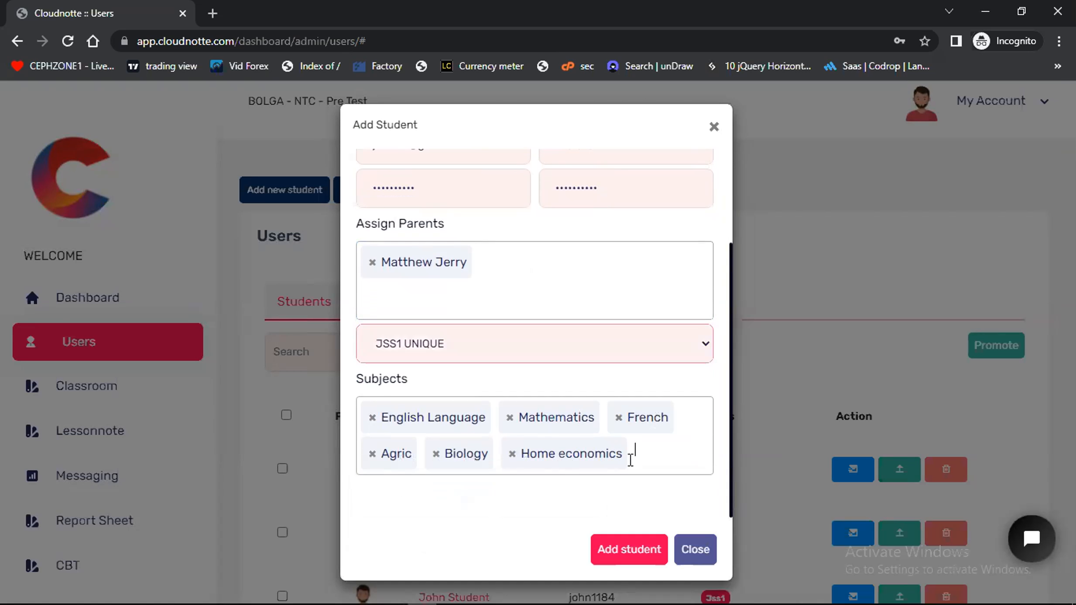
{"action": "left_click", "coordinate": [499, 524]}
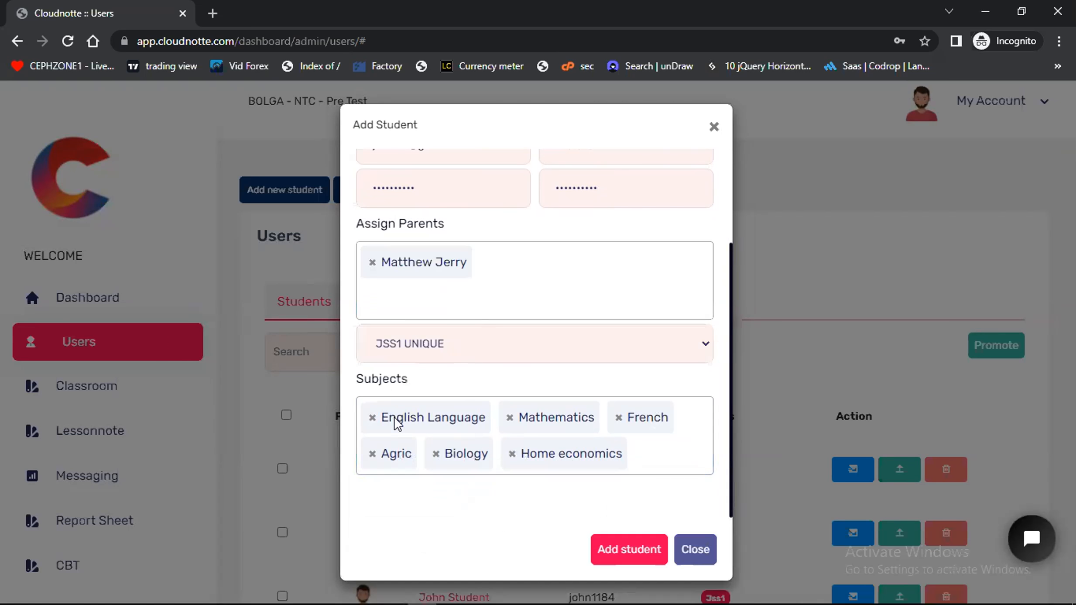
{"action": "left_click", "coordinate": [436, 454]}
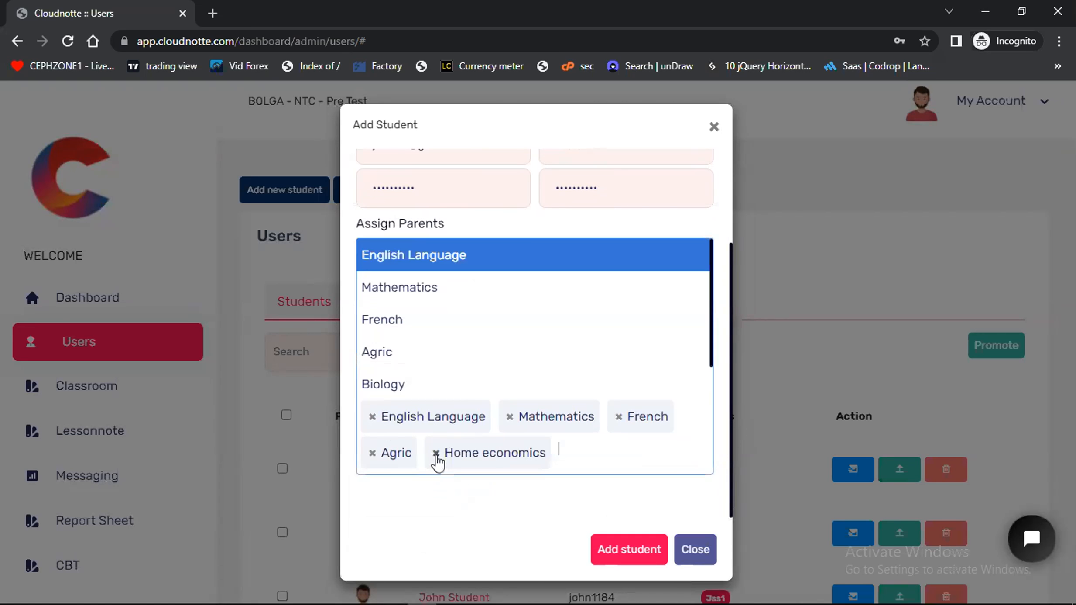
{"action": "left_click", "coordinate": [470, 529]}
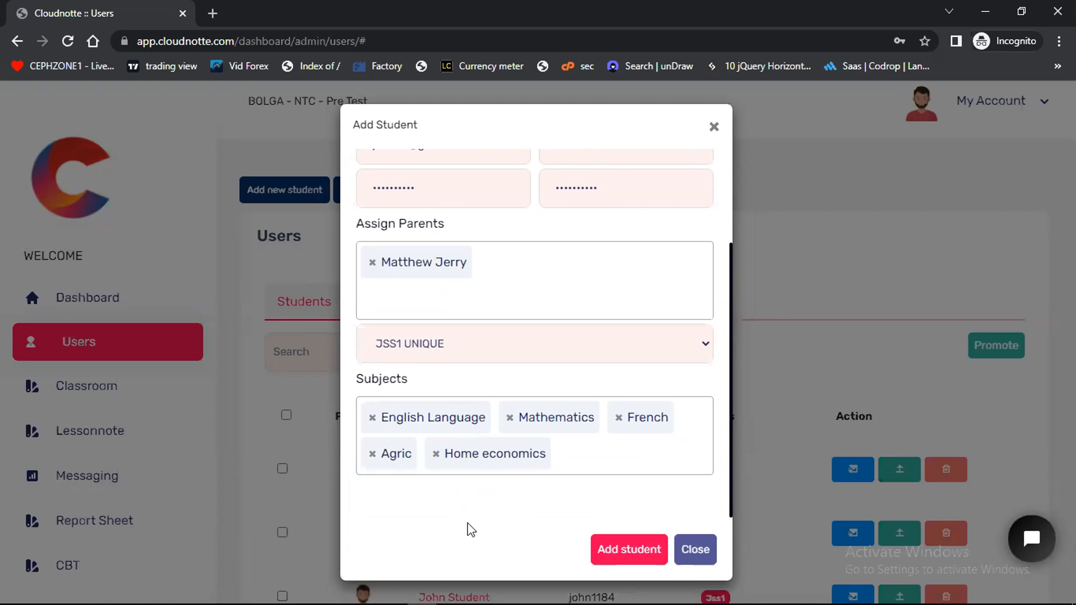
{"action": "left_click", "coordinate": [619, 550]}
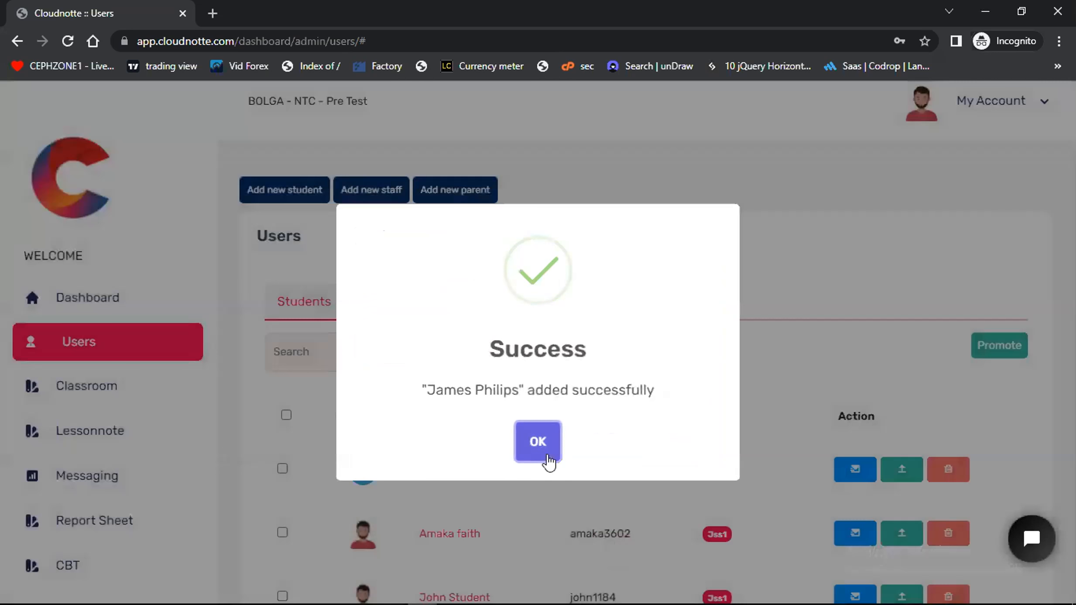
{"action": "left_click", "coordinate": [531, 446]}
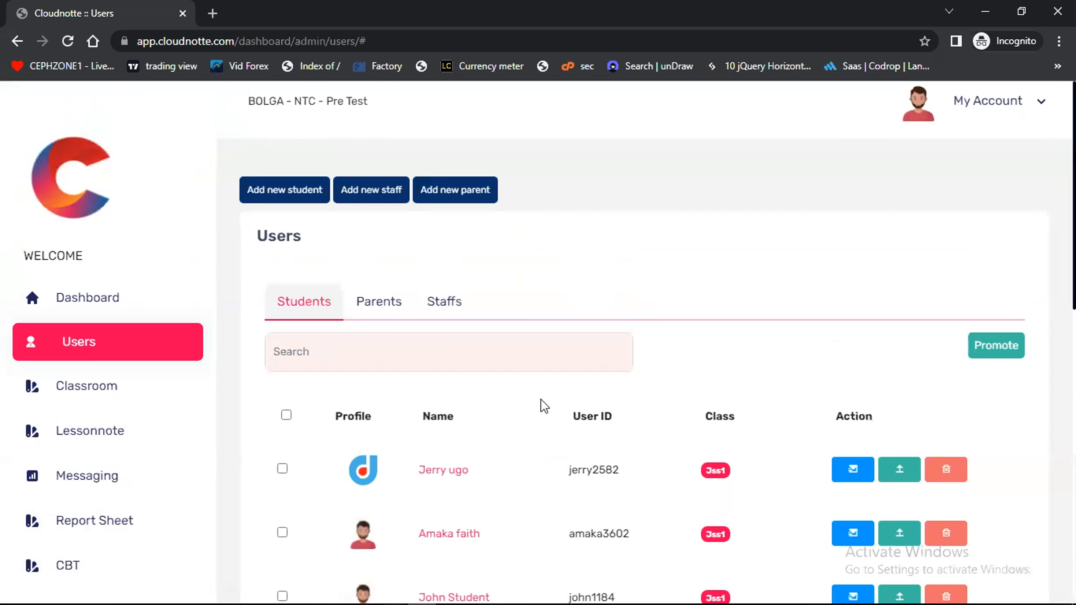
Find the newly added student at the end of the Students list and check the generated user ID
{"action": "scroll", "coordinate": [541, 403], "scroll_direction": "down", "scroll_amount": 8}
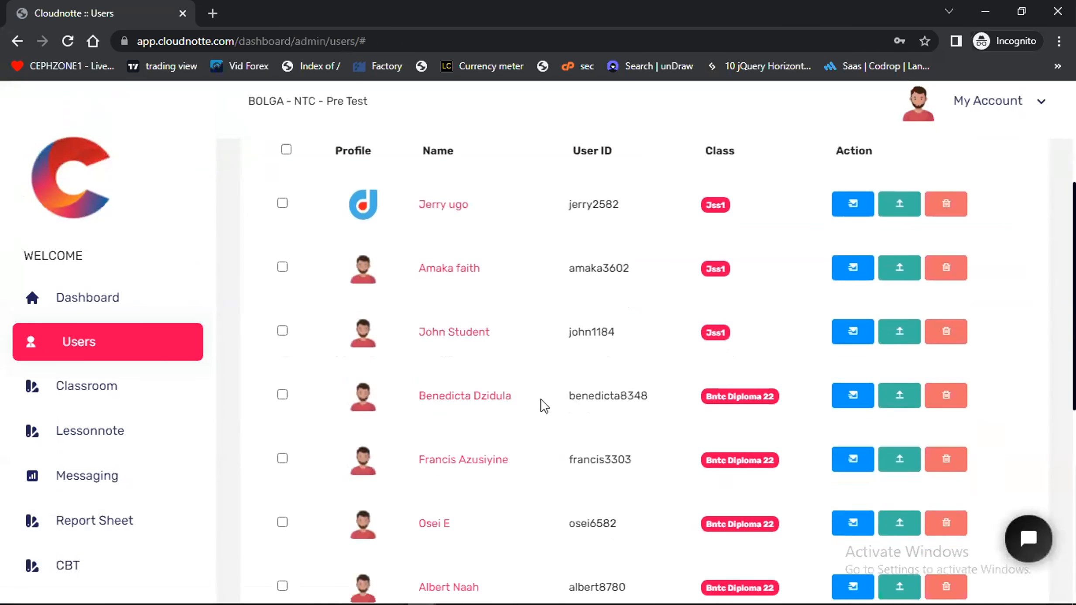
{"action": "scroll", "coordinate": [477, 521], "scroll_direction": "down", "scroll_amount": 7}
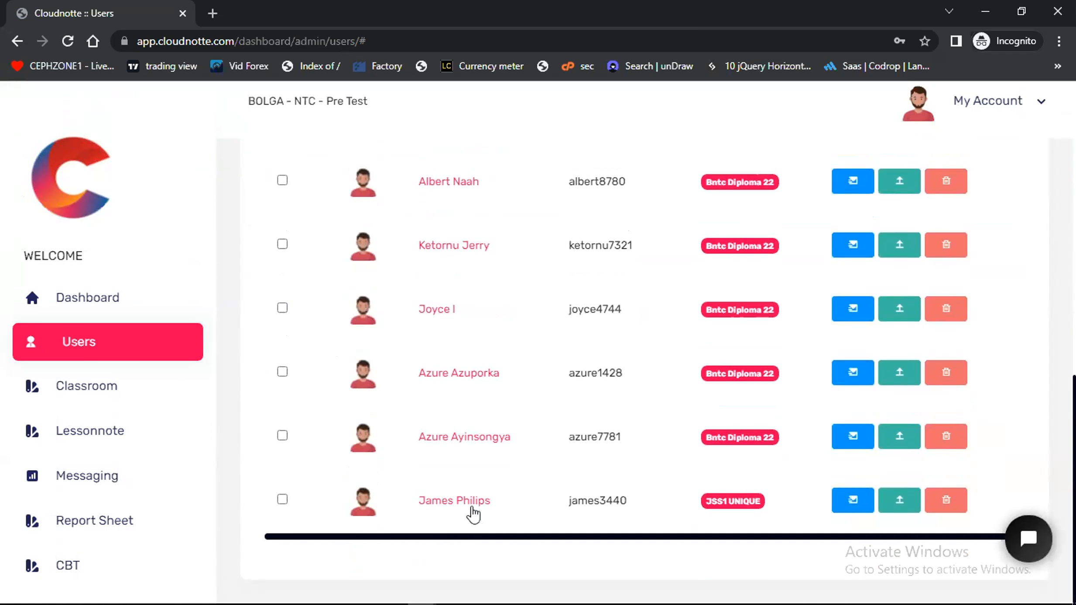
{"action": "double_click", "coordinate": [597, 500]}
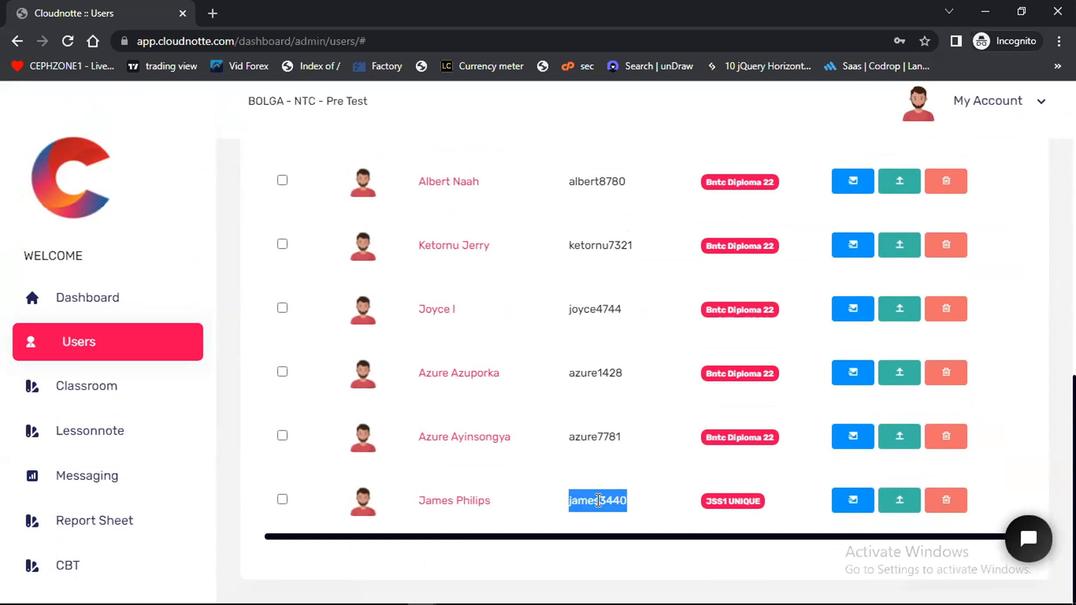
{"action": "left_click", "coordinate": [598, 500]}
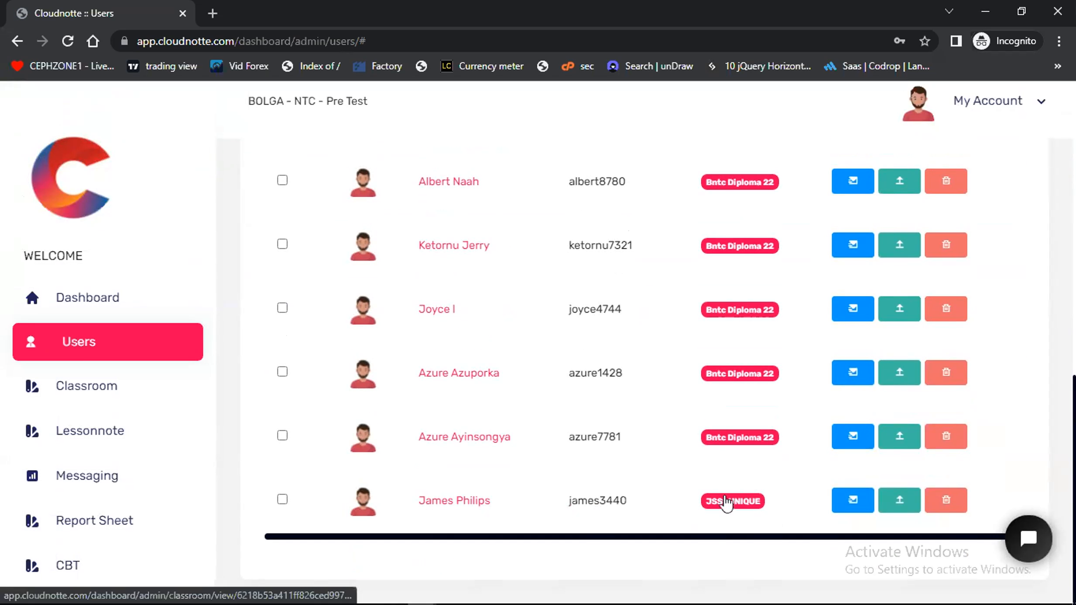
View the message form and the class transfer form for the new student, closing each without sending or transferring
{"action": "left_click", "coordinate": [854, 500]}
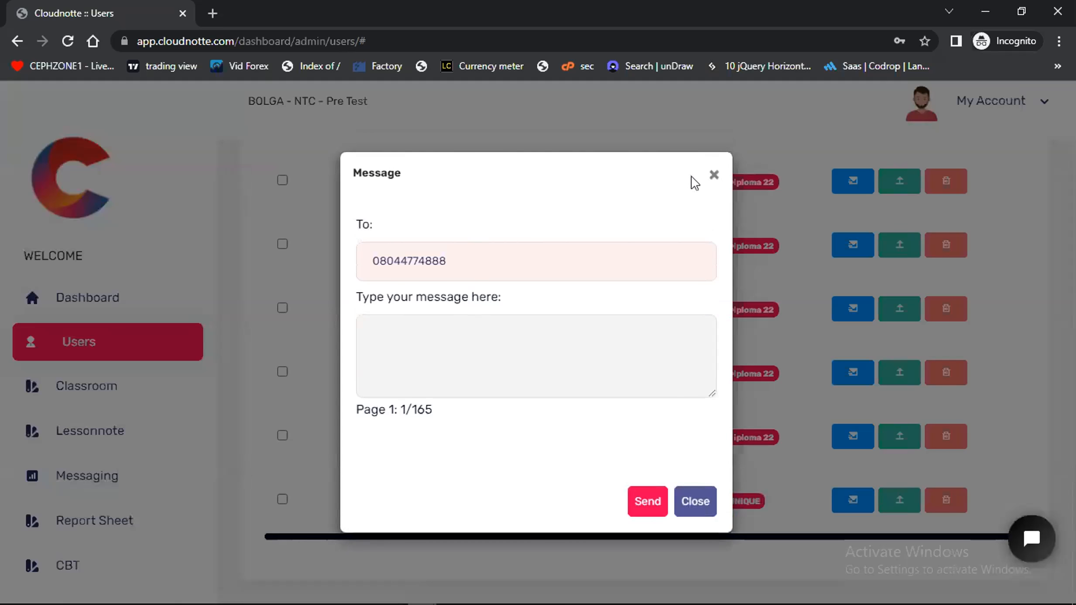
{"action": "left_click", "coordinate": [714, 175]}
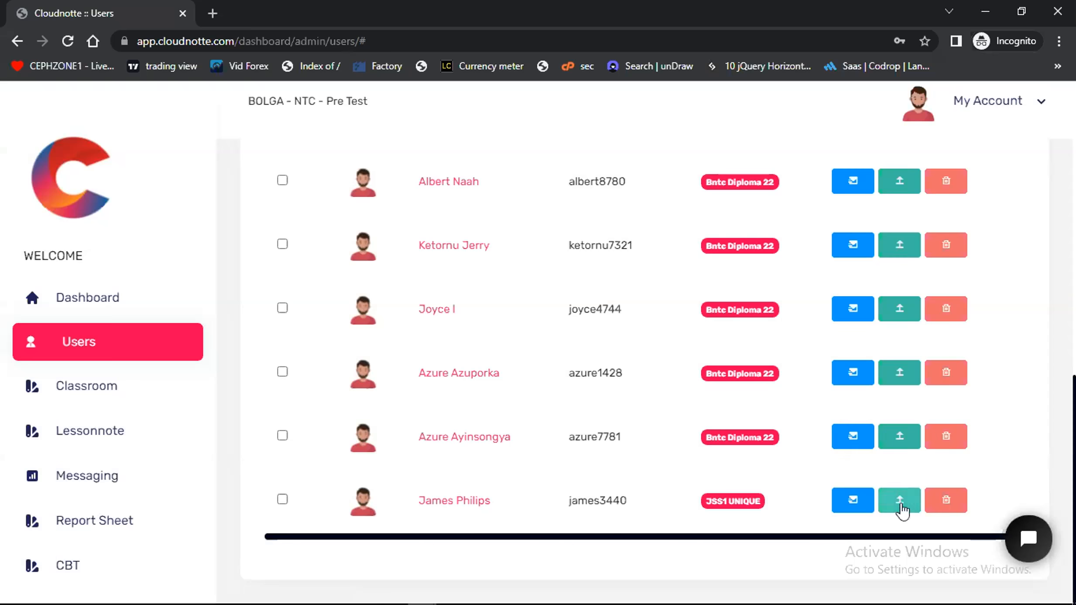
{"action": "left_click", "coordinate": [900, 502]}
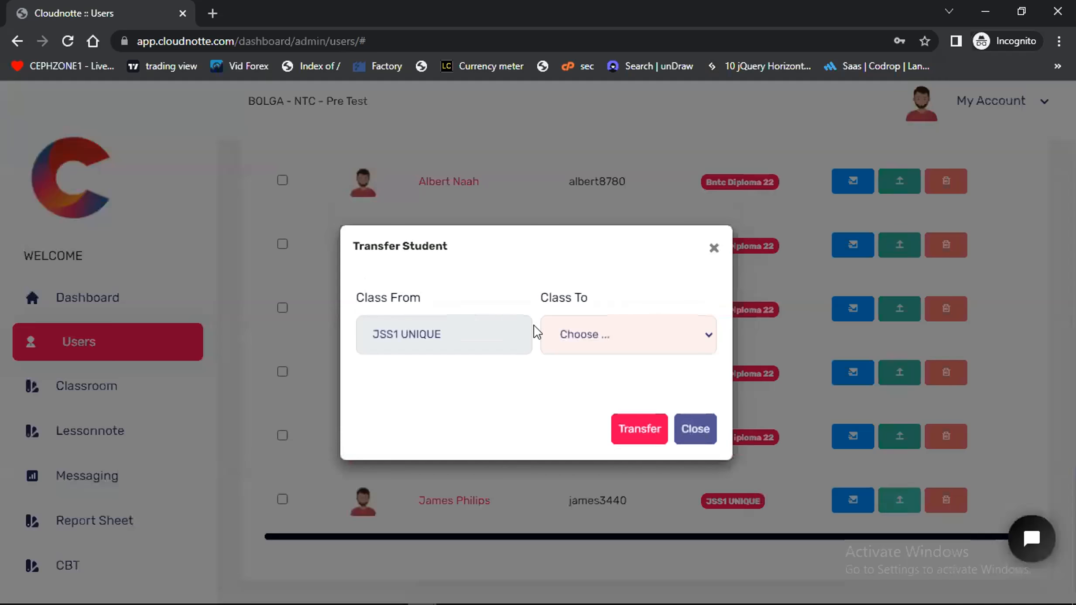
{"action": "left_click", "coordinate": [712, 249]}
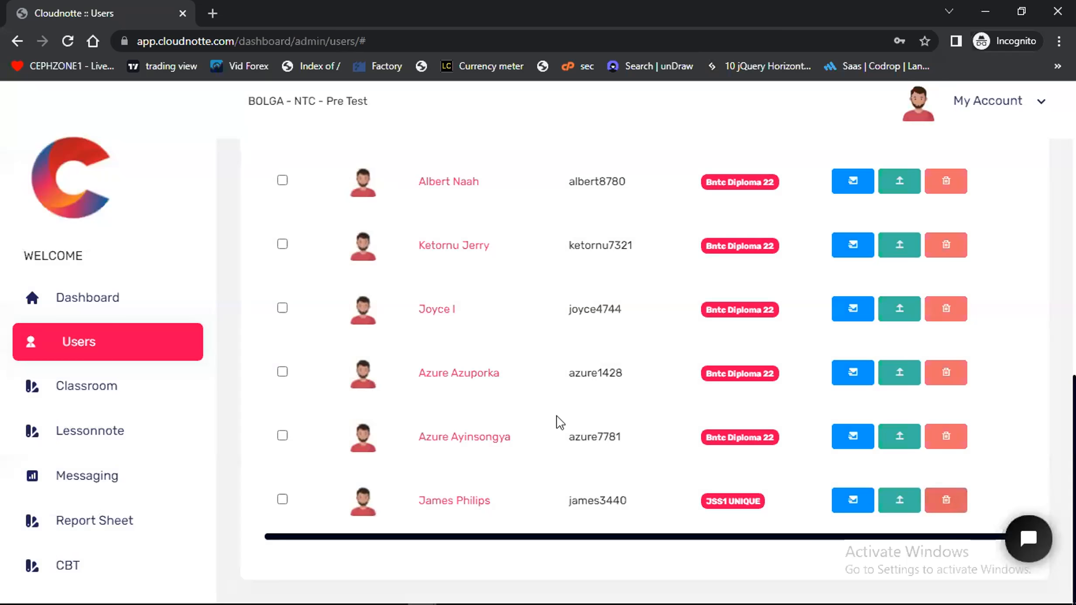
Open the new student's profile and review the subjects assigned to the student
{"action": "scroll", "coordinate": [559, 421], "scroll_direction": "down", "scroll_amount": 1}
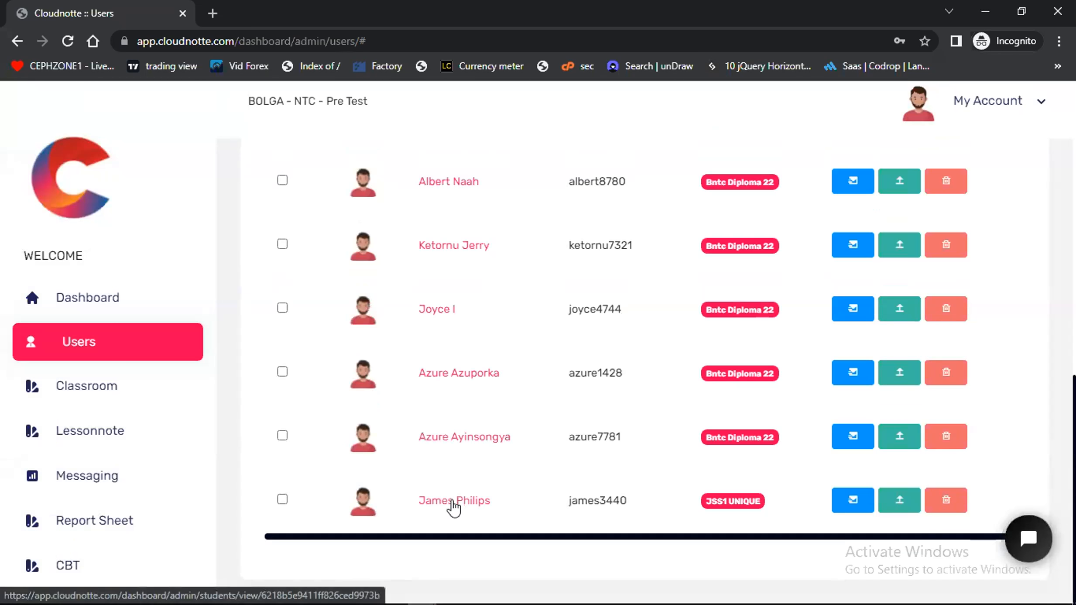
{"action": "left_click", "coordinate": [453, 501]}
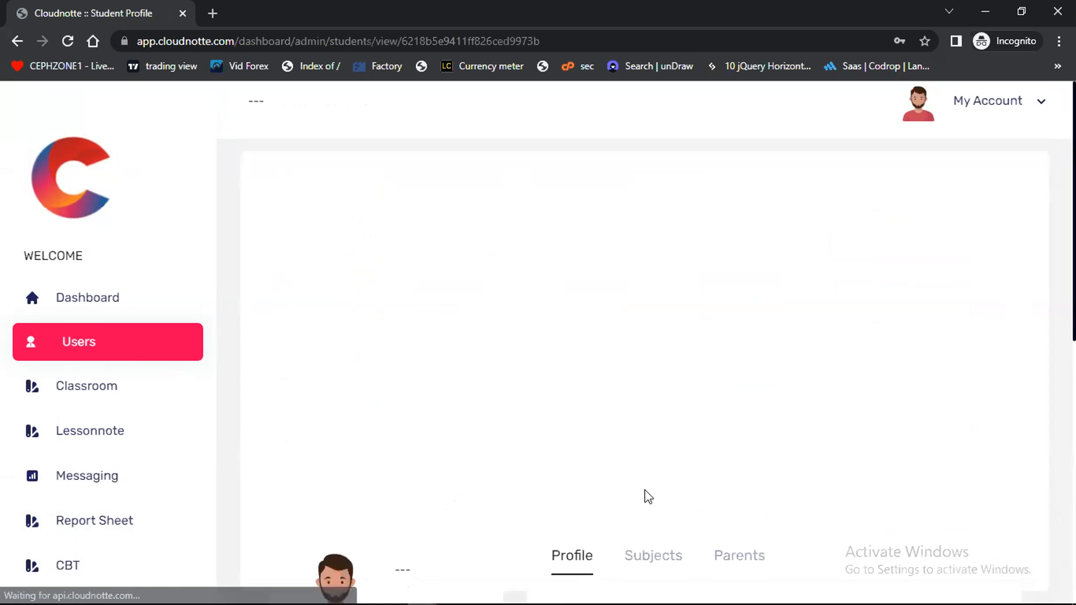
{"action": "scroll", "coordinate": [649, 496], "scroll_direction": "down", "scroll_amount": 4}
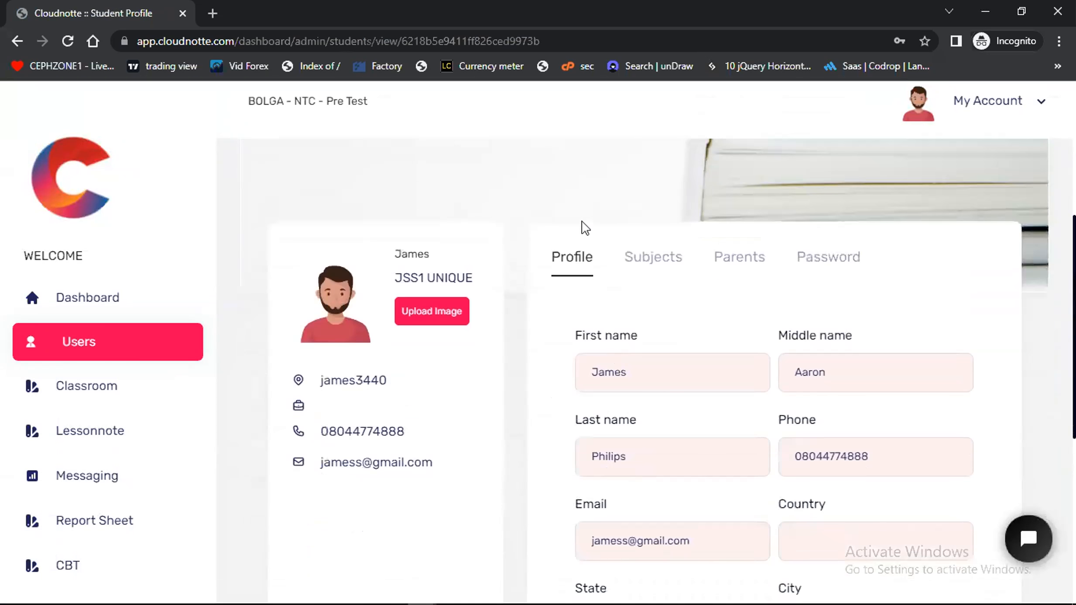
{"action": "left_click", "coordinate": [653, 257]}
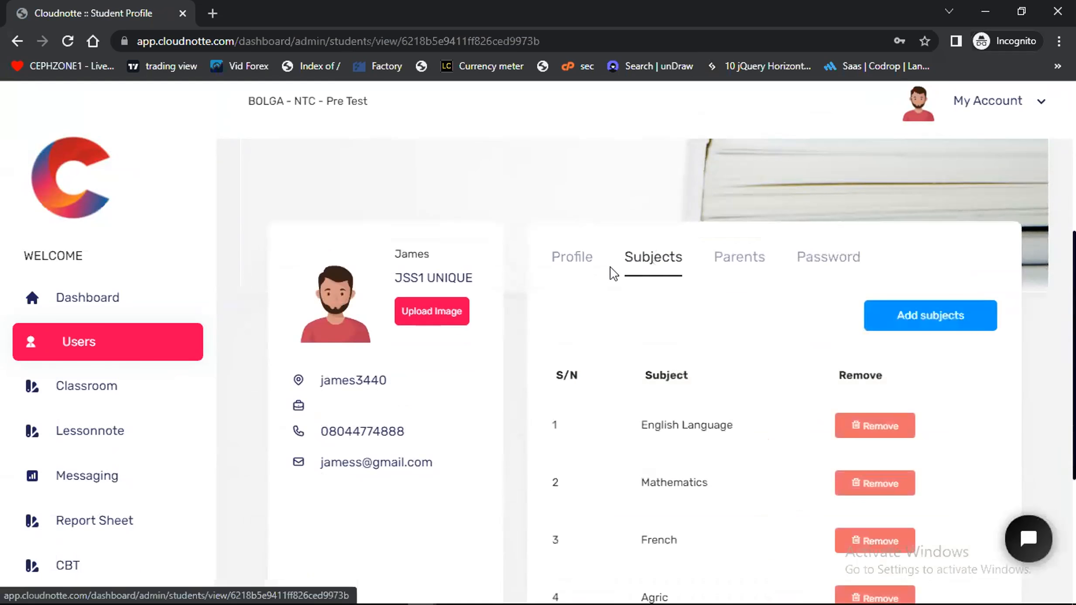
{"action": "scroll", "coordinate": [711, 438], "scroll_direction": "down", "scroll_amount": 4}
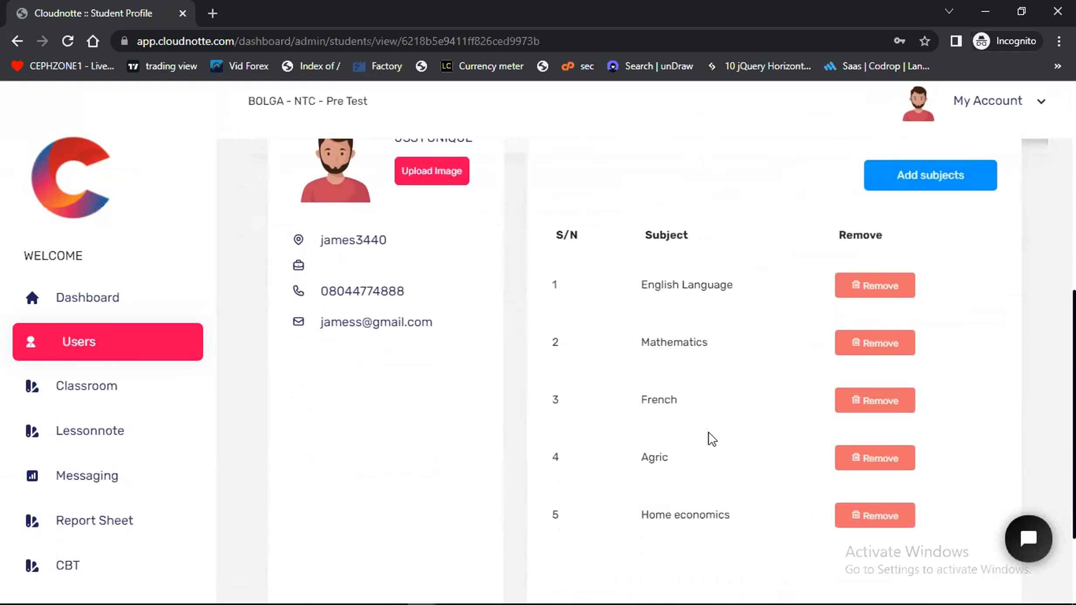
{"action": "scroll", "coordinate": [711, 438], "scroll_direction": "up", "scroll_amount": 1}
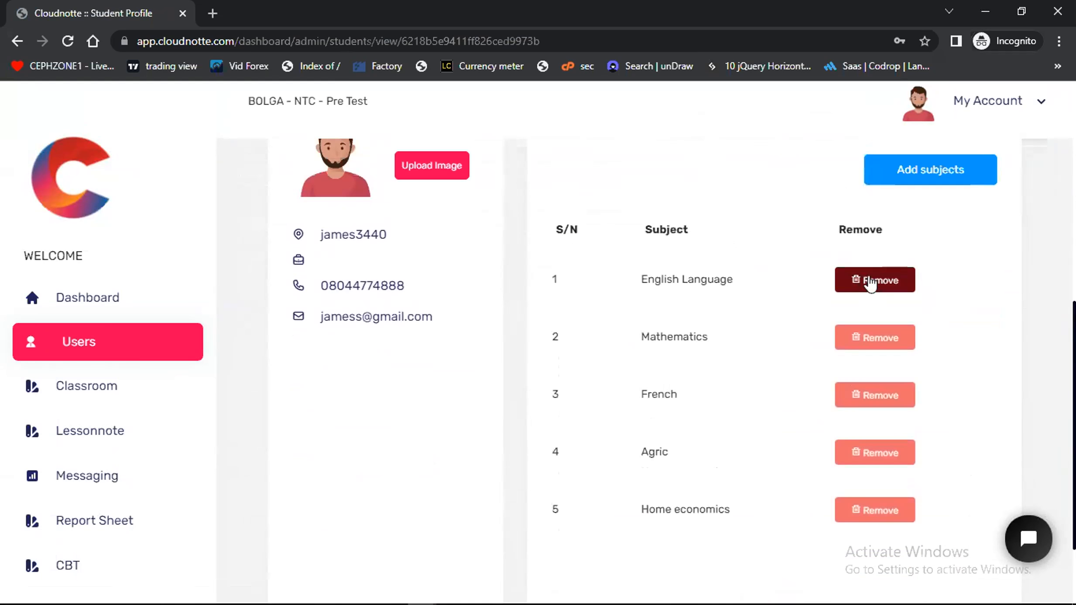
{"action": "scroll", "coordinate": [751, 363], "scroll_direction": "up", "scroll_amount": 3}
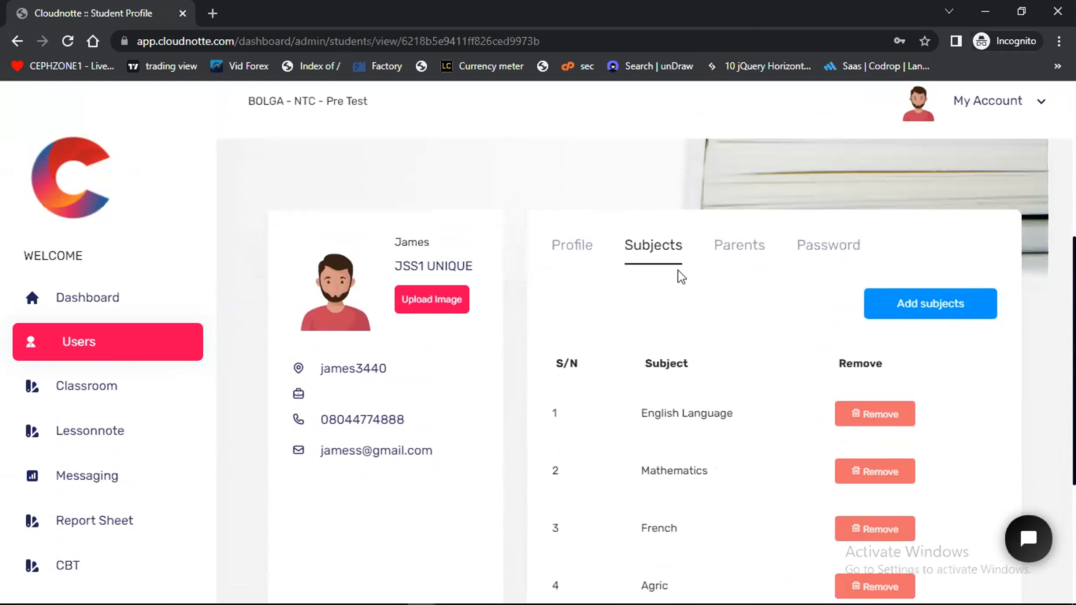
View the subjects available in the Add Subjects To Student form, and close it without adding any
{"action": "left_click", "coordinate": [912, 307]}
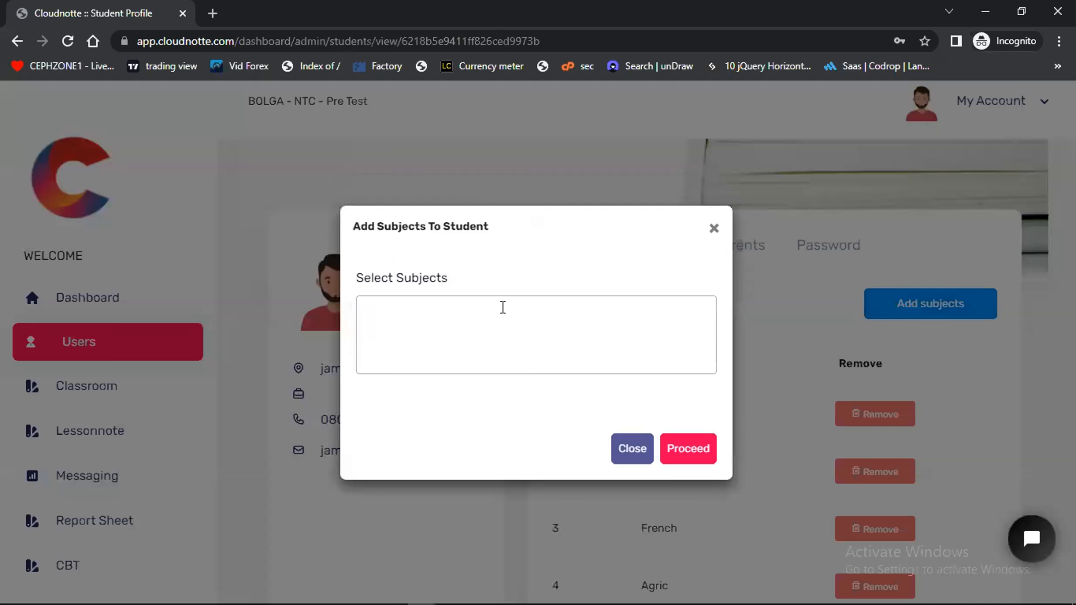
{"action": "left_click", "coordinate": [469, 307]}
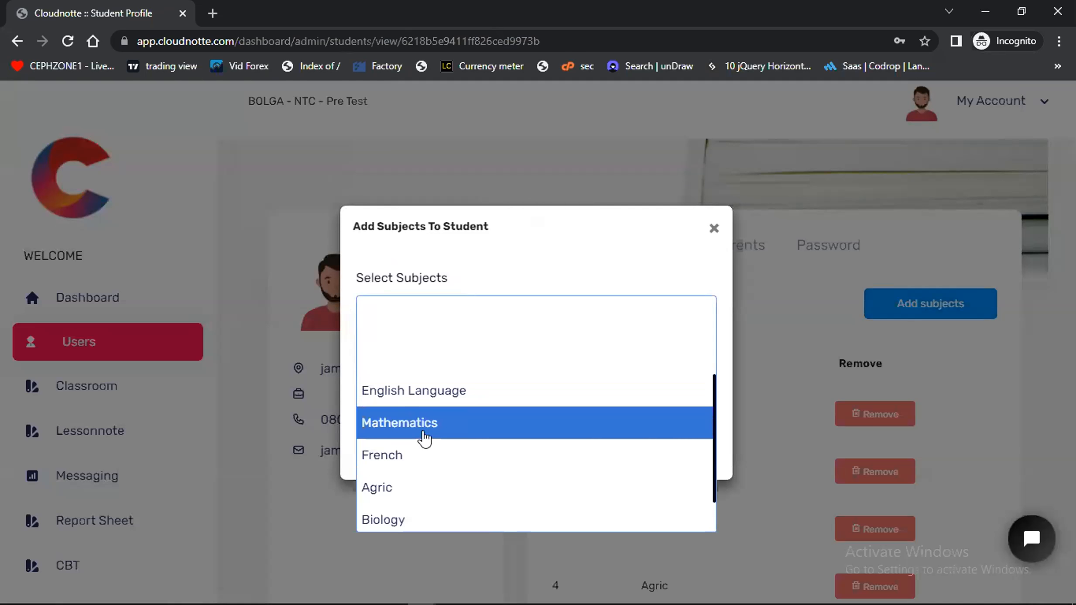
{"action": "scroll", "coordinate": [424, 438], "scroll_direction": "down", "scroll_amount": 1}
{"action": "left_click", "coordinate": [714, 229]}
Review the parent linked to the student, and bring up the parent removal confirmation, cancelling it
{"action": "left_click", "coordinate": [748, 258]}
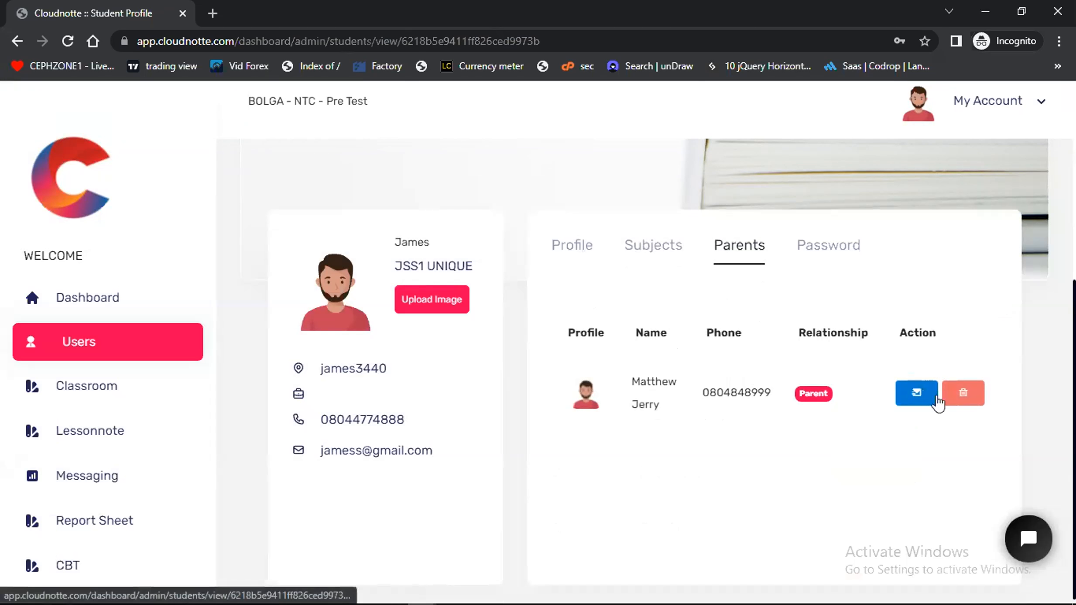
{"action": "left_click", "coordinate": [958, 395]}
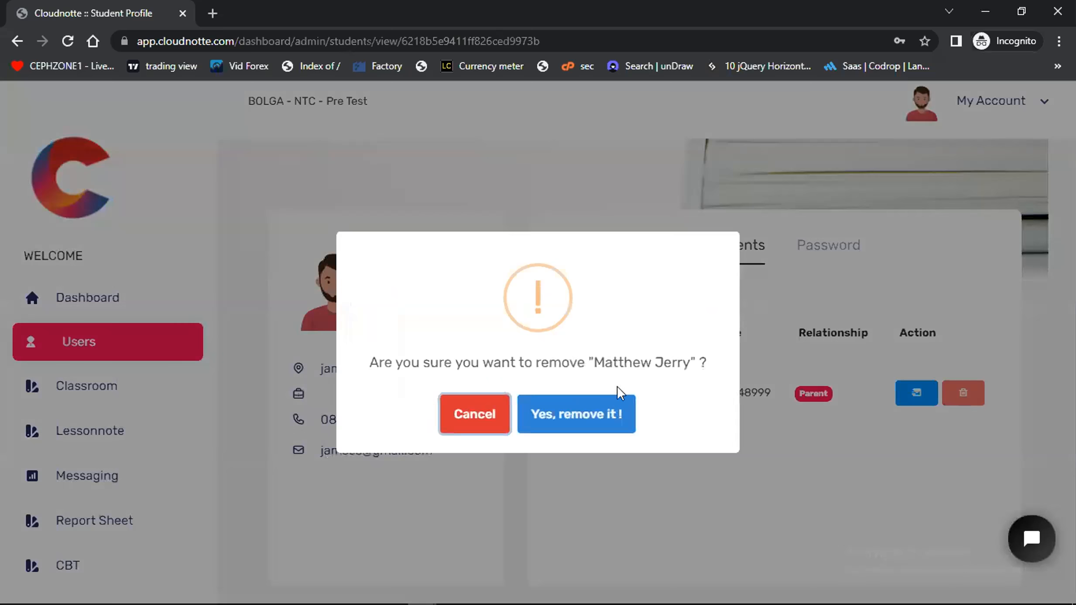
{"action": "left_click", "coordinate": [488, 423]}
Examine the student's password change form with its new password and confirmation fields, leaving both empty
{"action": "left_click", "coordinate": [817, 240]}
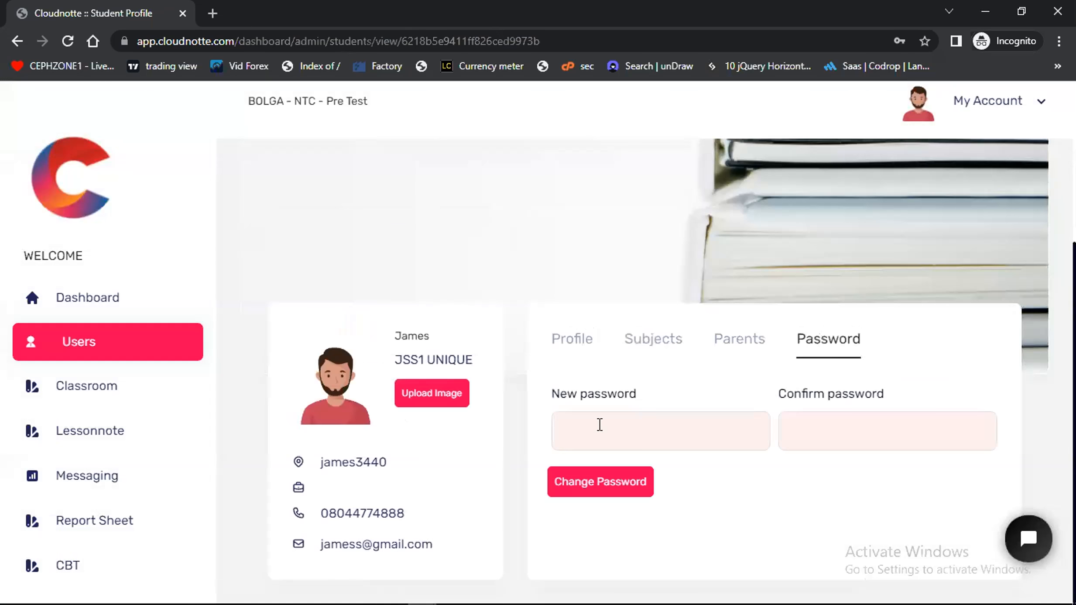
{"action": "left_click", "coordinate": [578, 432]}
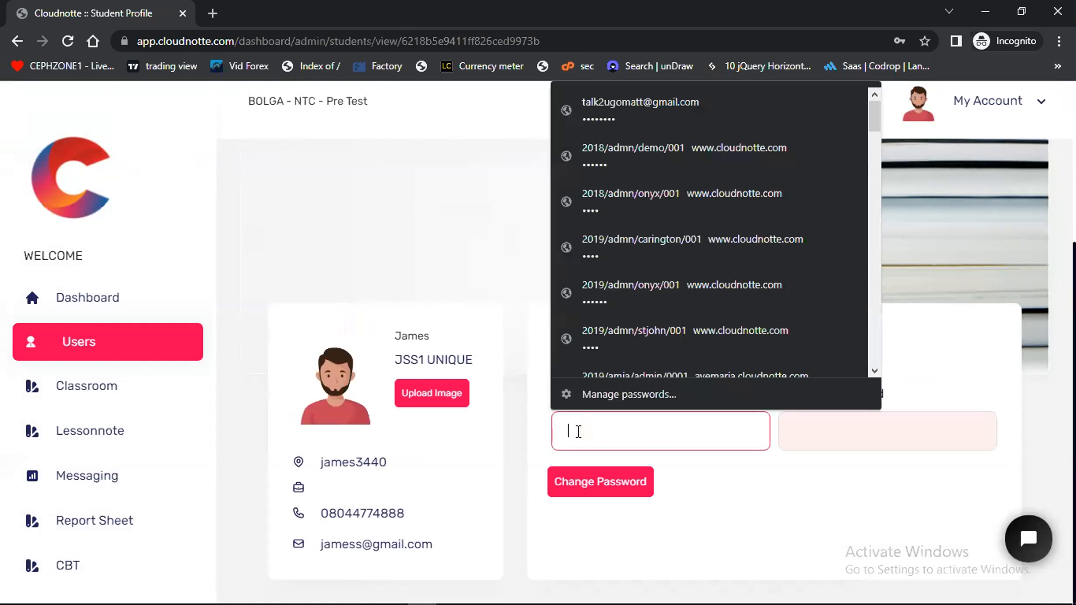
{"action": "left_click", "coordinate": [747, 522]}
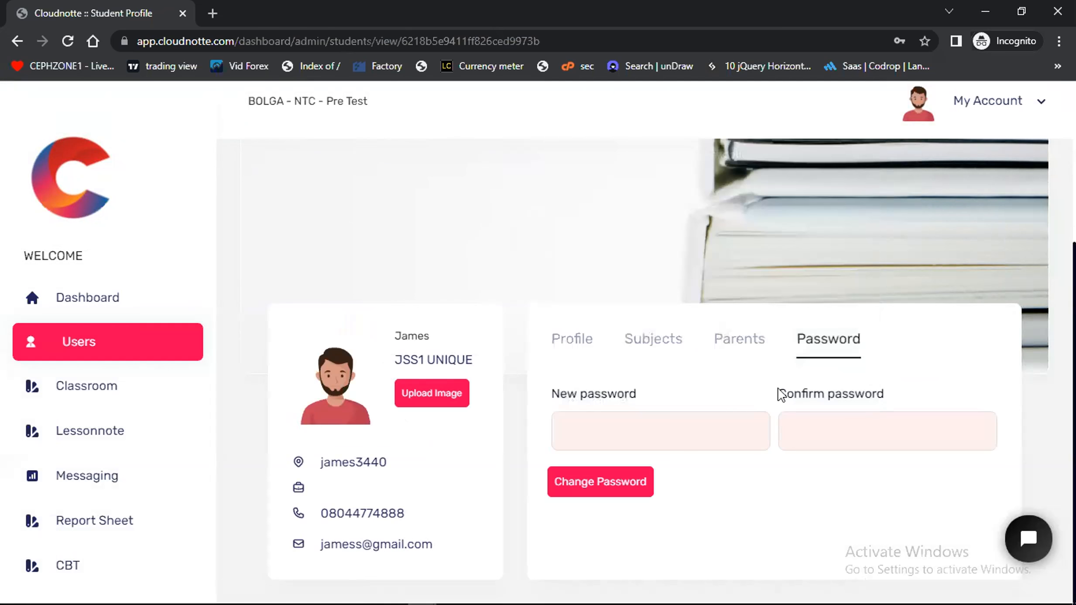
{"action": "left_click", "coordinate": [615, 425]}
{"action": "left_click", "coordinate": [805, 507]}
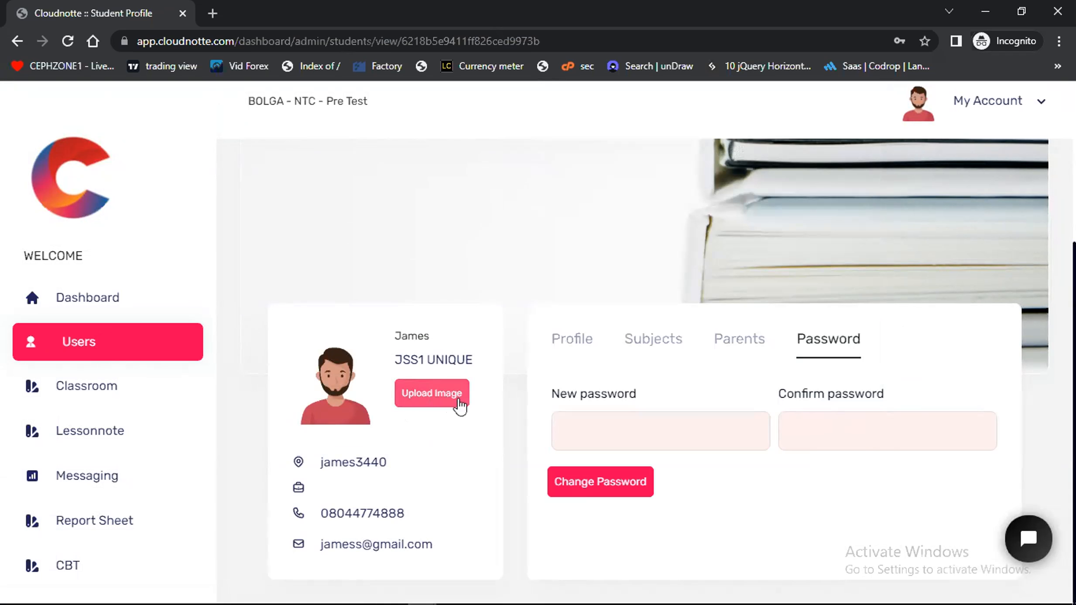
Start adding a new staff member from the users page and enter the staff member's first and last name
{"action": "left_click", "coordinate": [90, 342]}
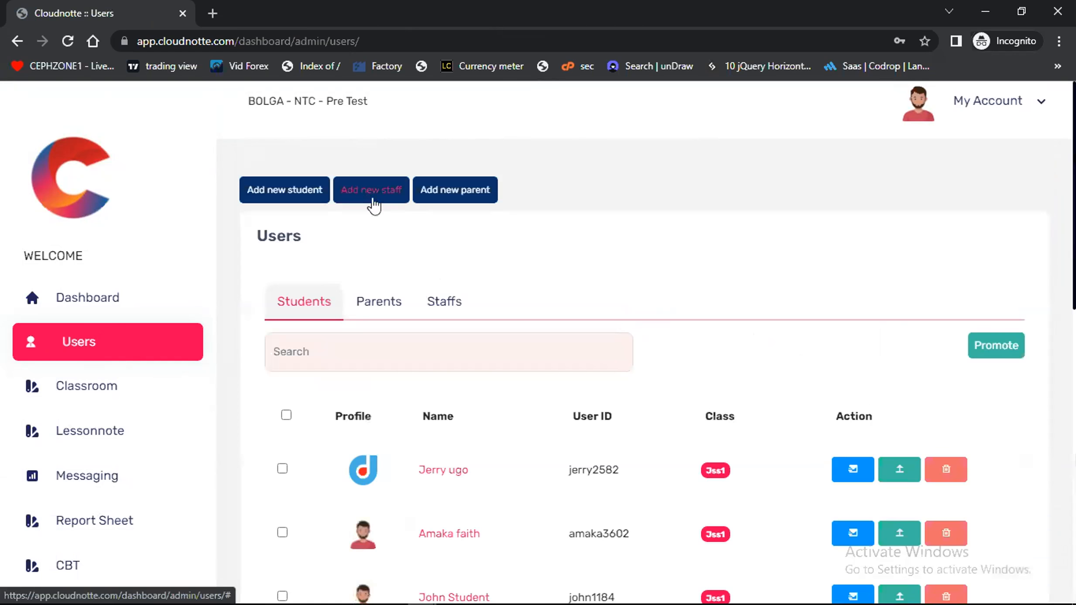
{"action": "left_click", "coordinate": [374, 192]}
{"action": "left_click", "coordinate": [416, 264]}
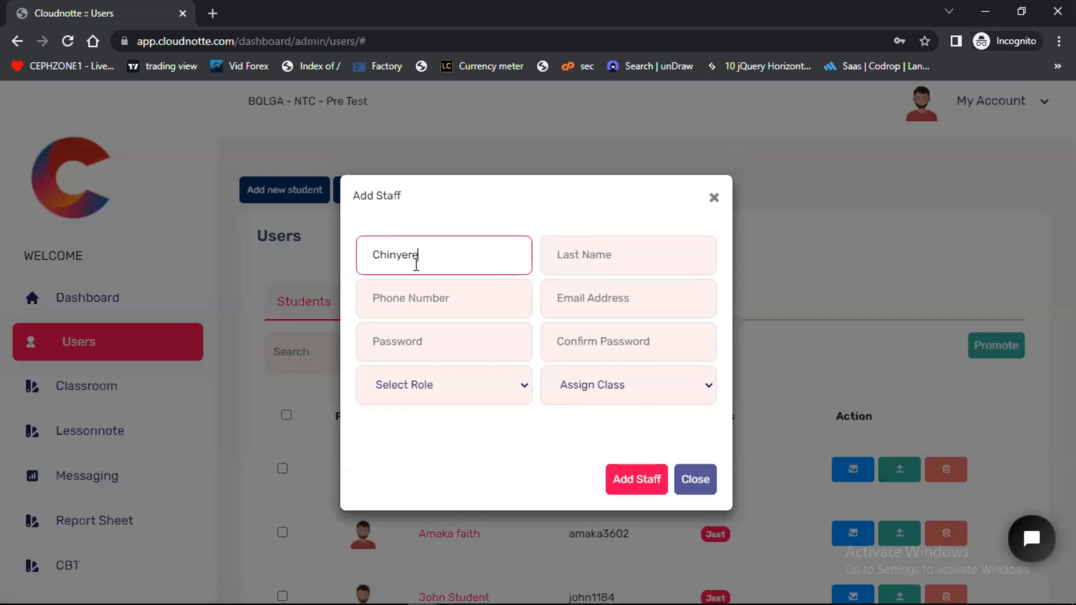
{"action": "left_click", "coordinate": [593, 262]}
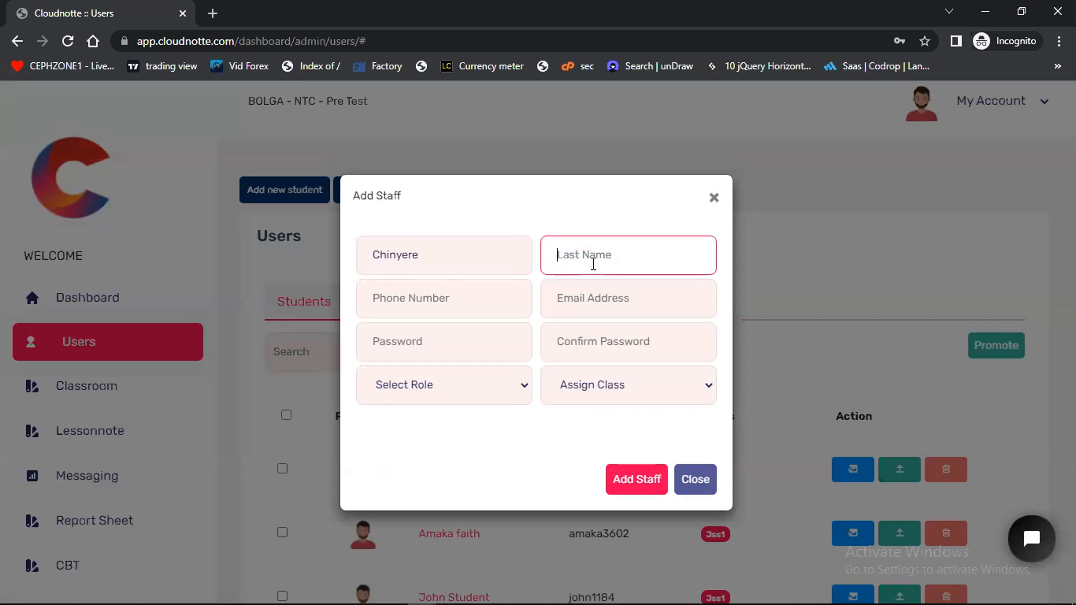
{"action": "type", "text": "F"}
{"action": "key", "text": "BackSpace"}
Fill in the new staff member's phone number and e-mail address
{"action": "left_click", "coordinate": [435, 302]}
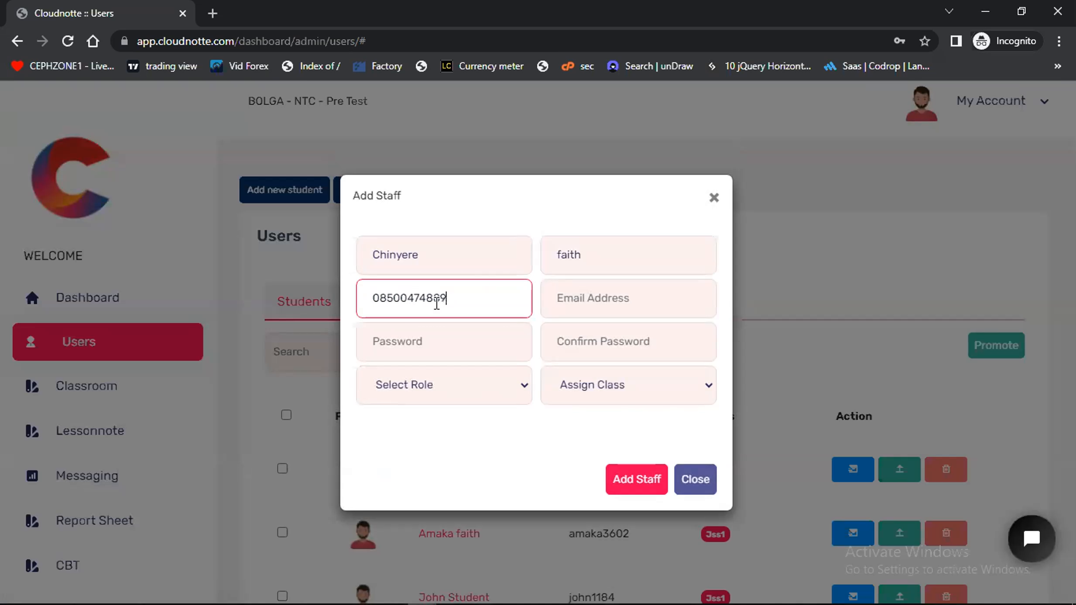
{"action": "left_click", "coordinate": [572, 302]}
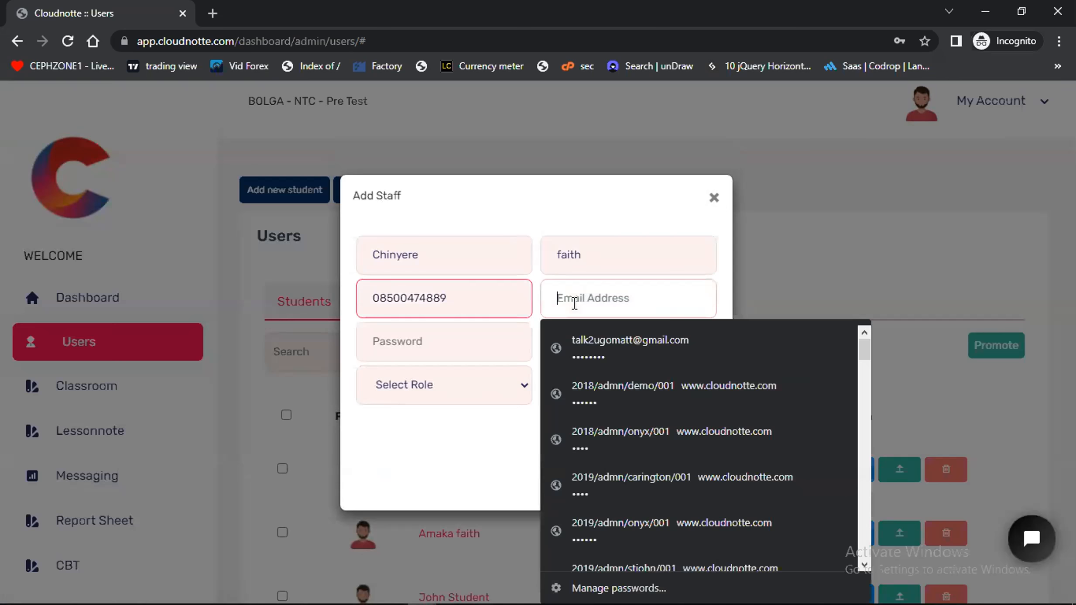
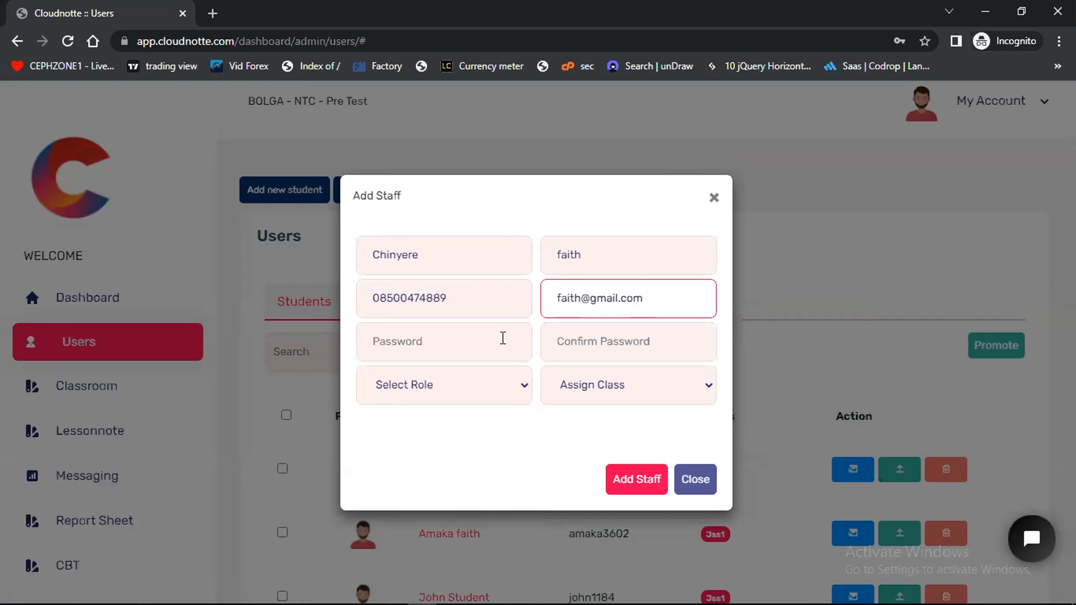
Enter the new staff member's password and repeat it in the confirmation field
{"action": "left_click", "coordinate": [475, 348]}
{"action": "type", "text": "12345678"}
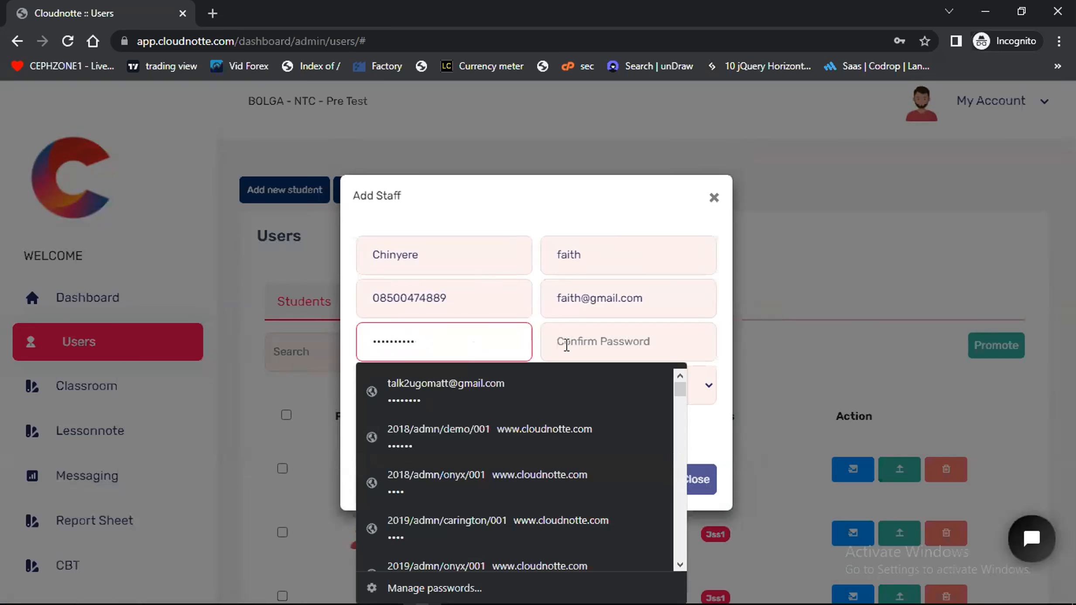
{"action": "left_click", "coordinate": [566, 344]}
{"action": "type", "text": "123456789"}
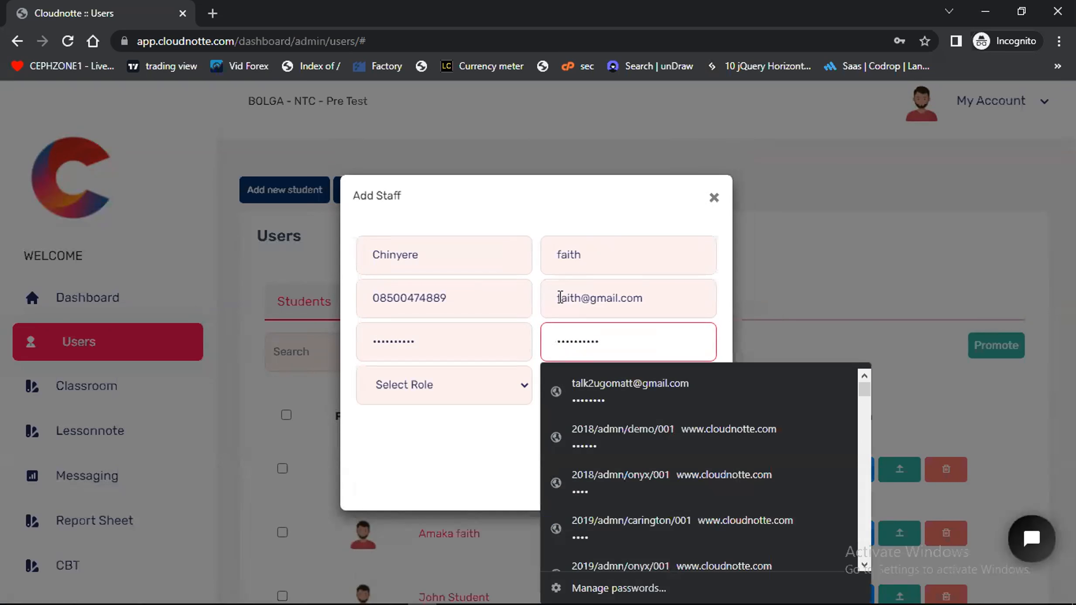
{"action": "left_click", "coordinate": [533, 208]}
Set the new staff member's role to Teacher and assign the class JSS1 UNIQUE
{"action": "left_click", "coordinate": [449, 391]}
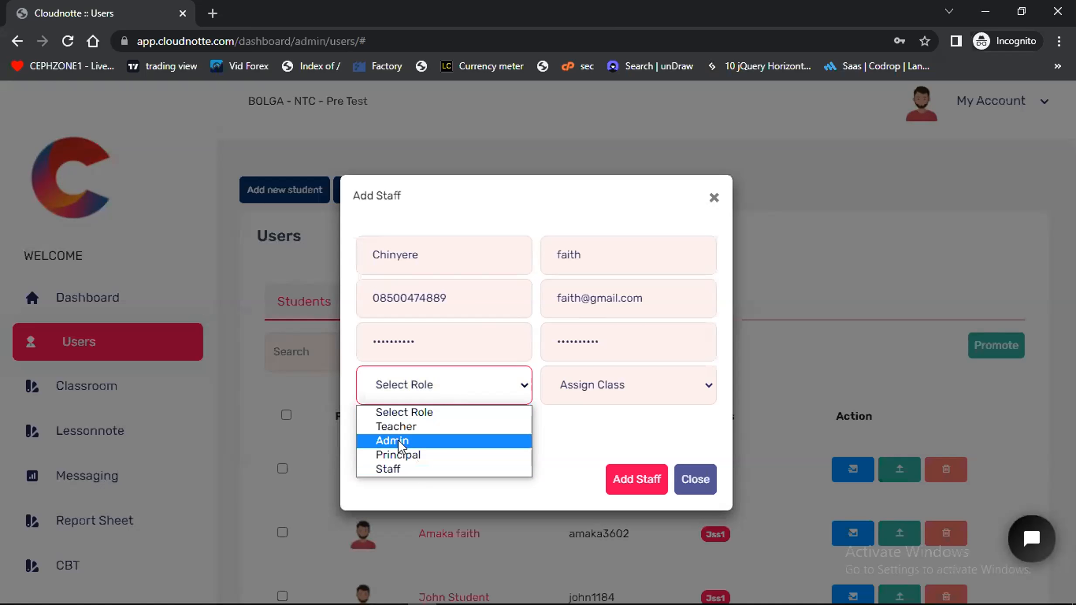
{"action": "left_click", "coordinate": [397, 426]}
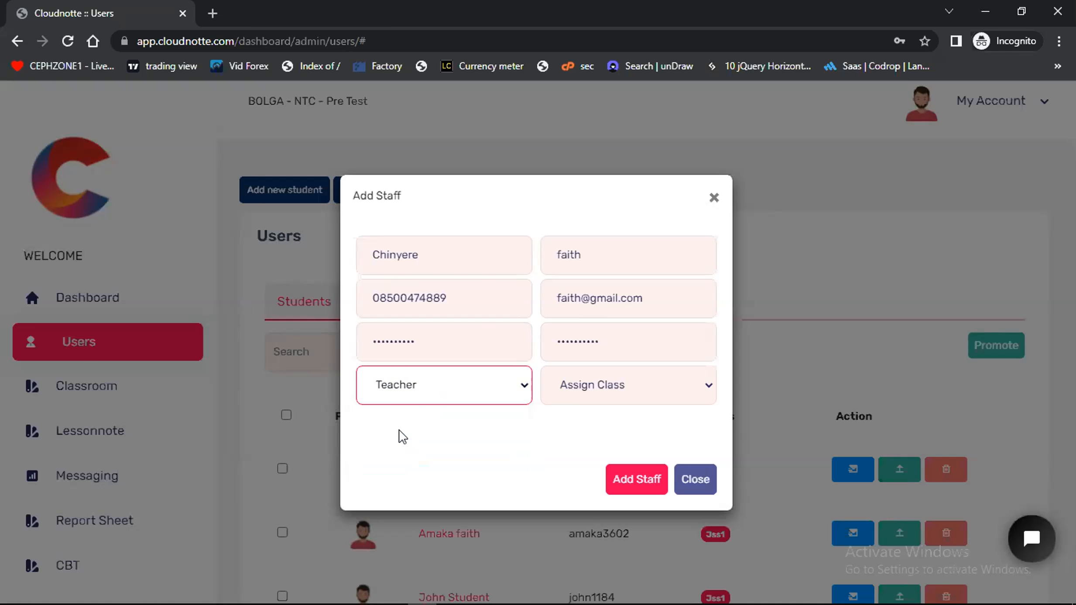
{"action": "left_click", "coordinate": [638, 396]}
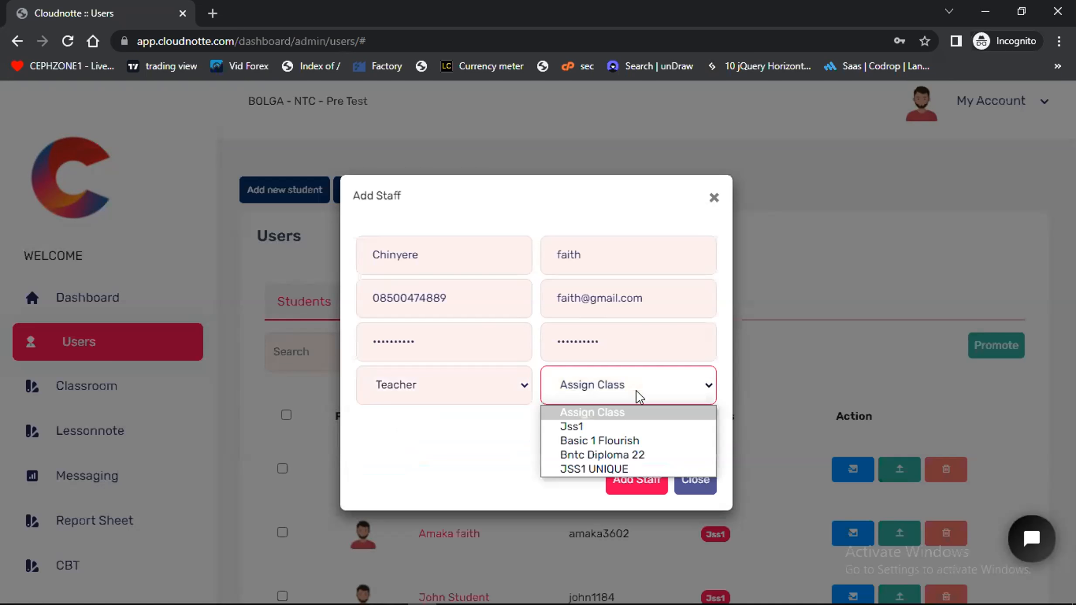
{"action": "left_click", "coordinate": [613, 466]}
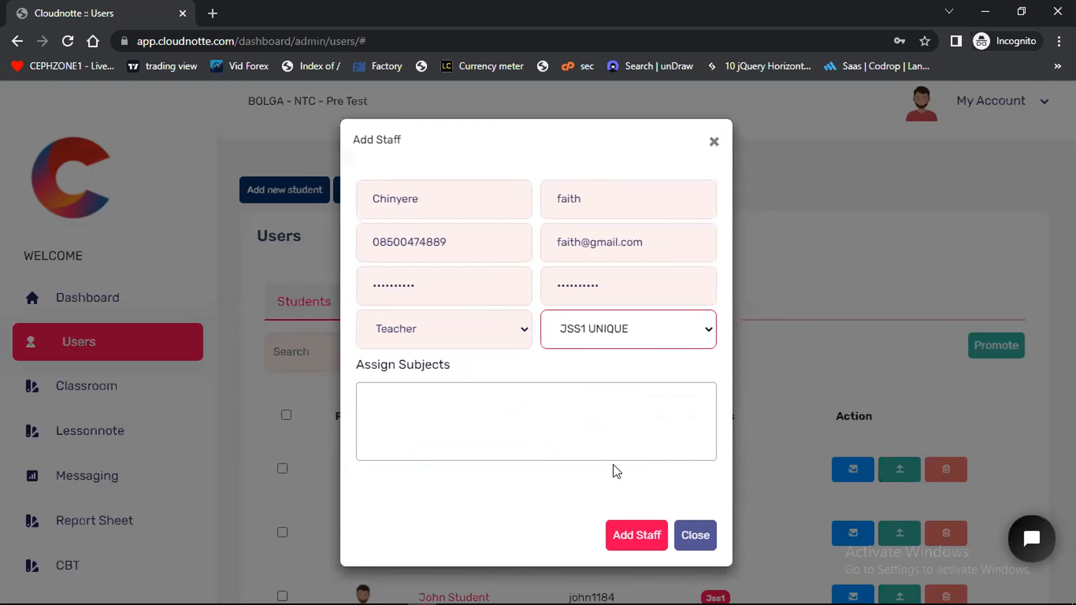
Assign the subjects English Language, Mathematics, French and Agric to the teacher, and add the staff member
{"action": "left_click", "coordinate": [380, 395]}
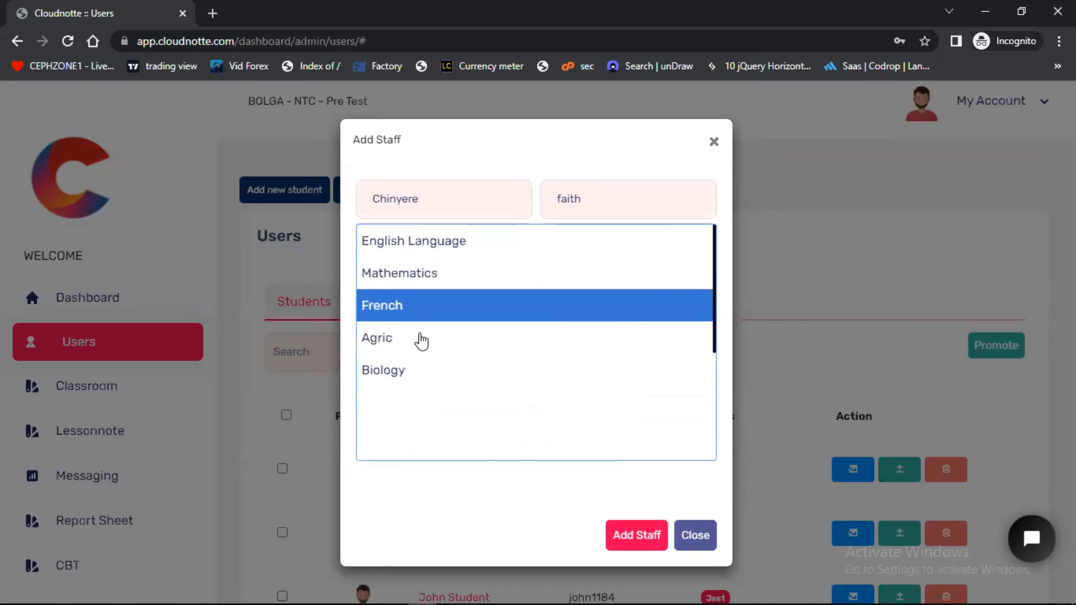
{"action": "left_click", "coordinate": [426, 254]}
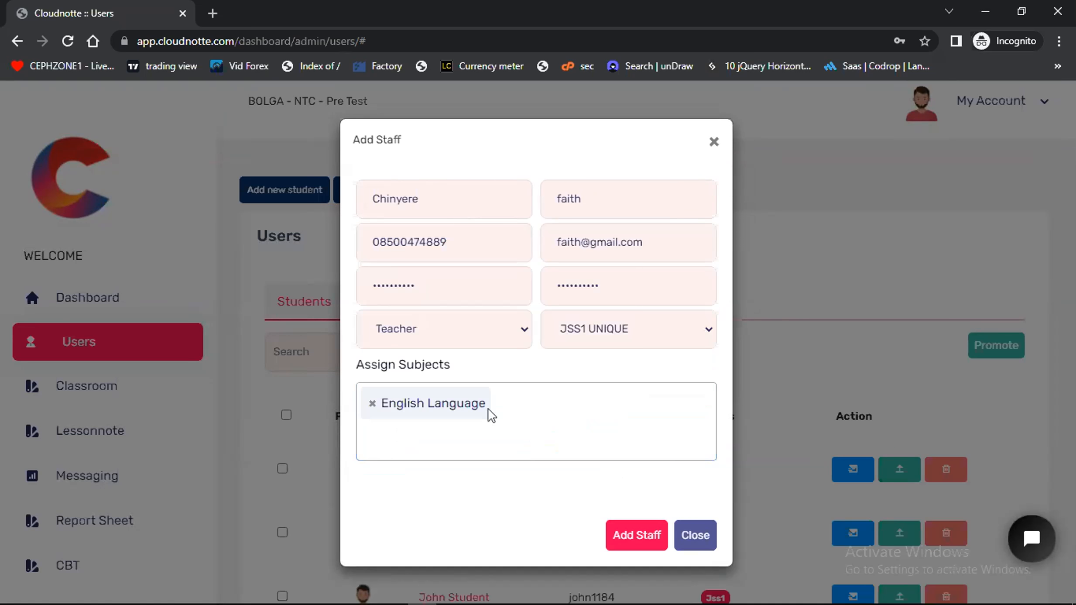
{"action": "left_click", "coordinate": [503, 401]}
{"action": "left_click", "coordinate": [444, 263]}
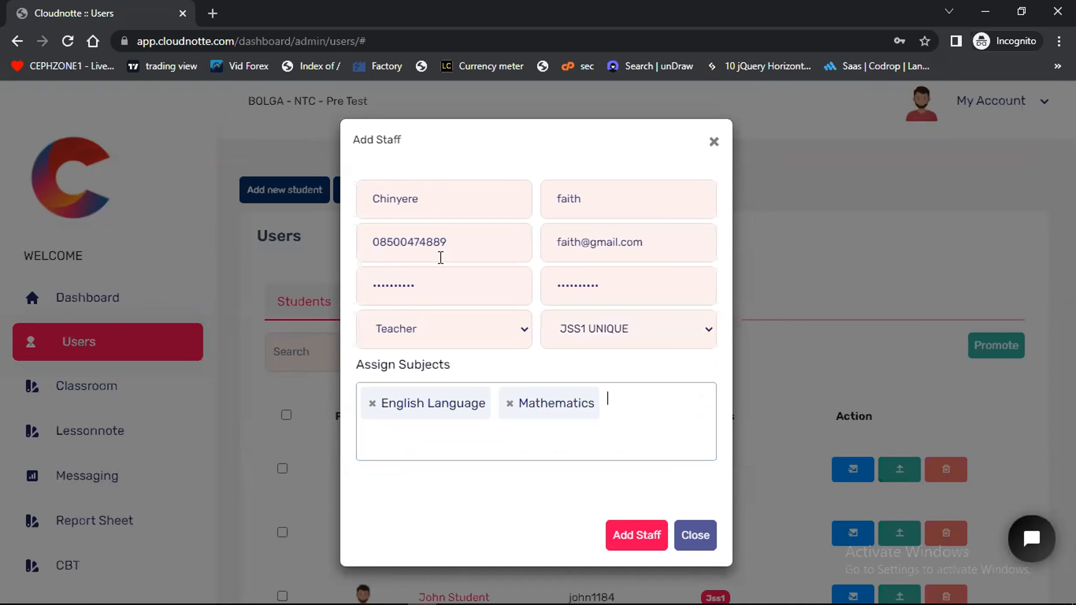
{"action": "left_click", "coordinate": [624, 398]}
{"action": "left_click", "coordinate": [413, 303]}
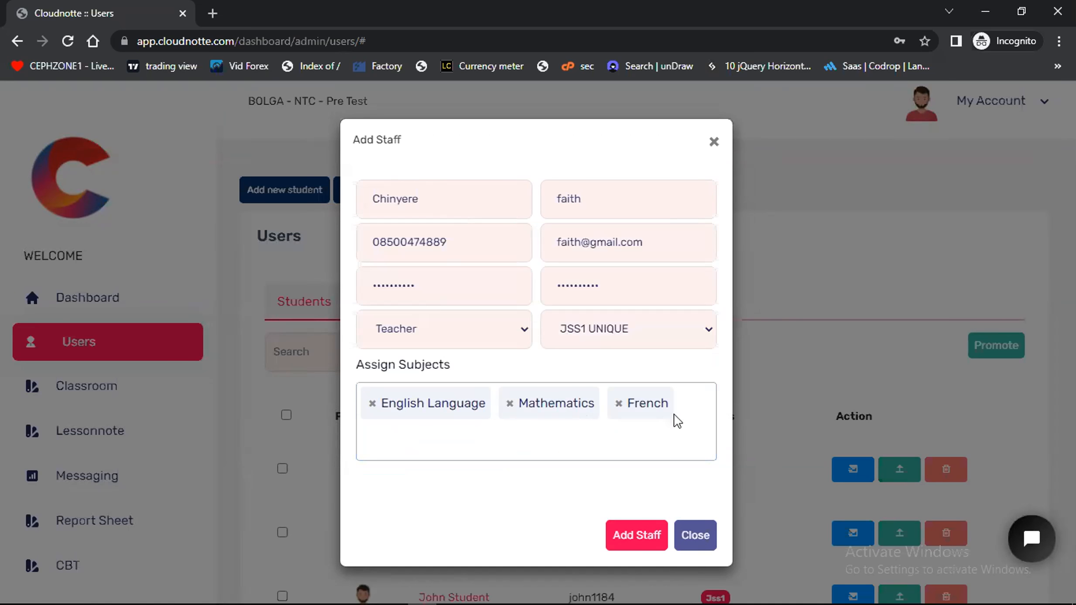
{"action": "left_click", "coordinate": [682, 401]}
{"action": "left_click", "coordinate": [419, 336]}
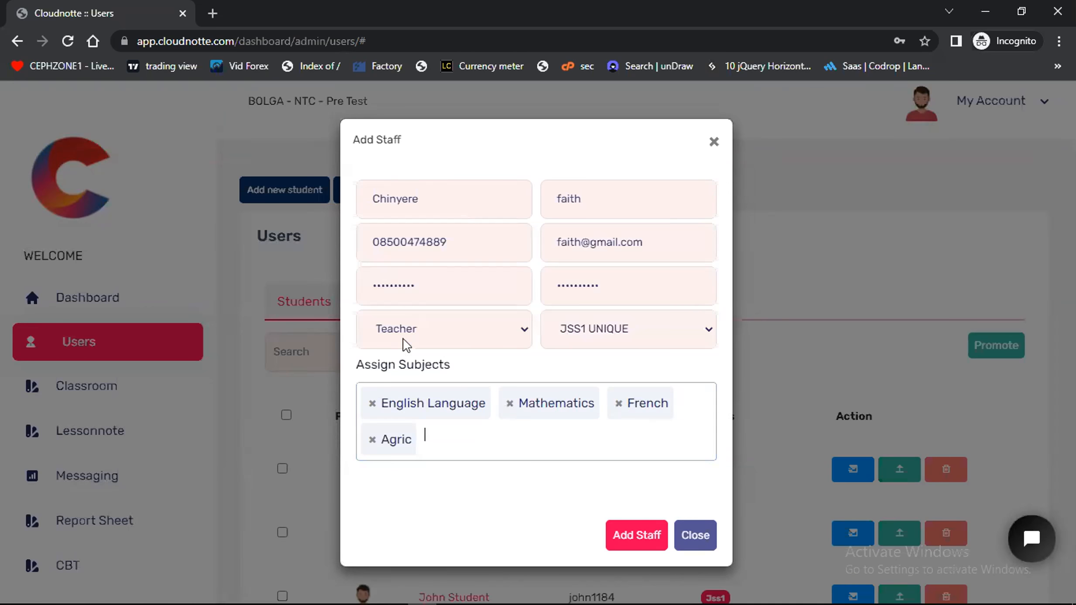
{"action": "left_click", "coordinate": [640, 540]}
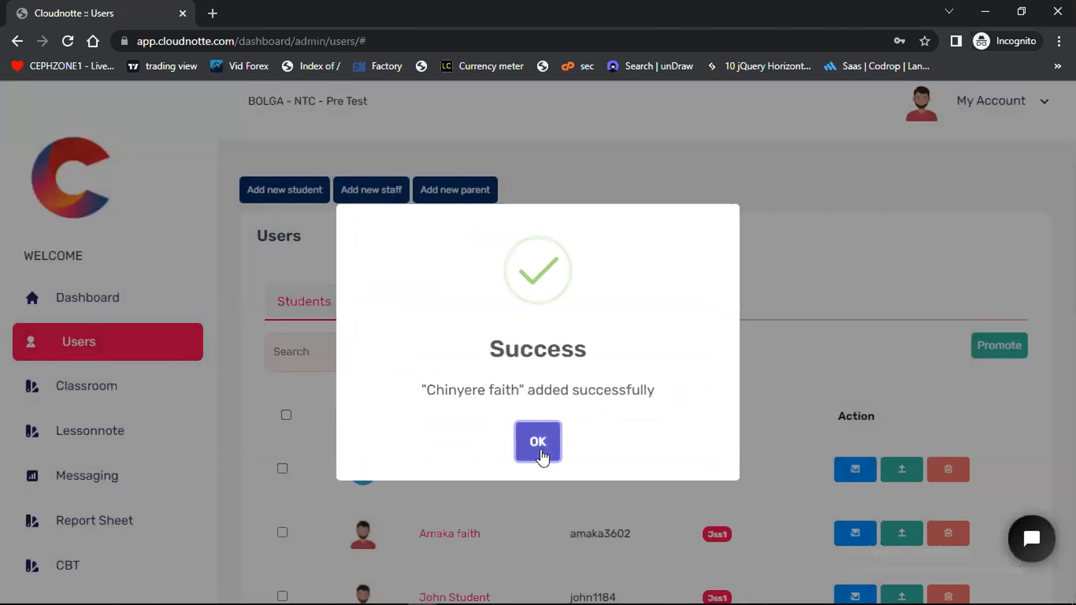
{"action": "left_click", "coordinate": [541, 454]}
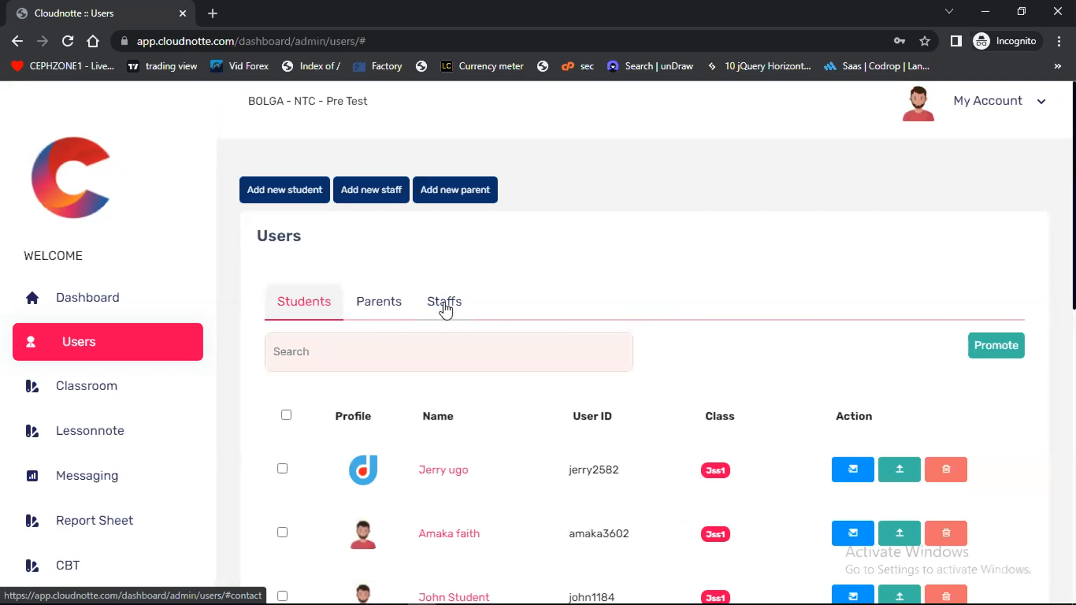
Find the new teacher in the list of staff and highlight the generated user ID
{"action": "left_click", "coordinate": [445, 307]}
{"action": "scroll", "coordinate": [576, 498], "scroll_direction": "down", "scroll_amount": 3}
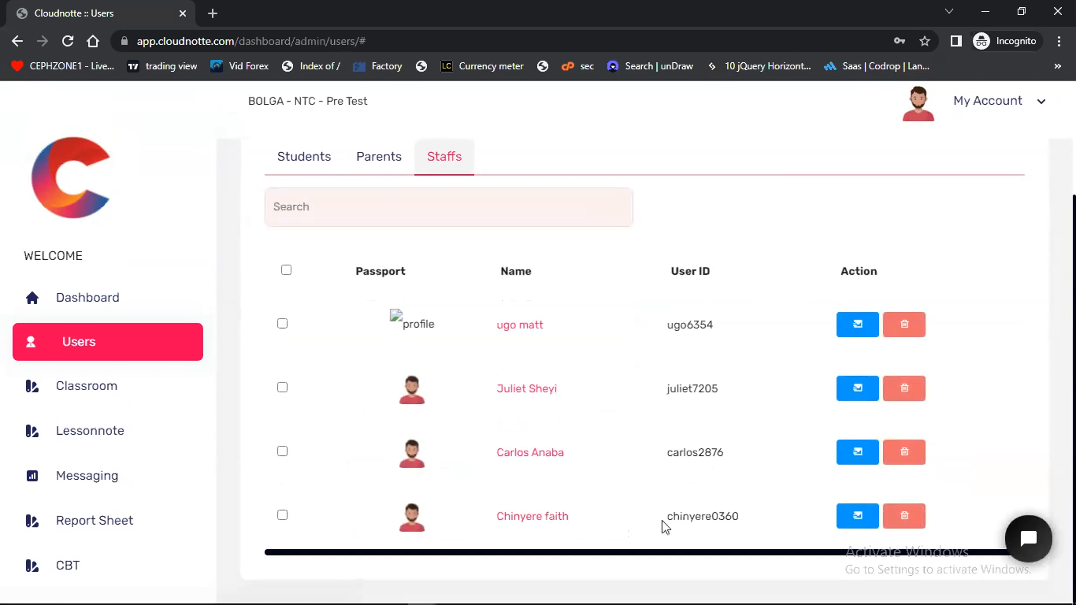
{"action": "left_click_drag", "start_coordinate": [739, 516], "coordinate": [670, 516]}
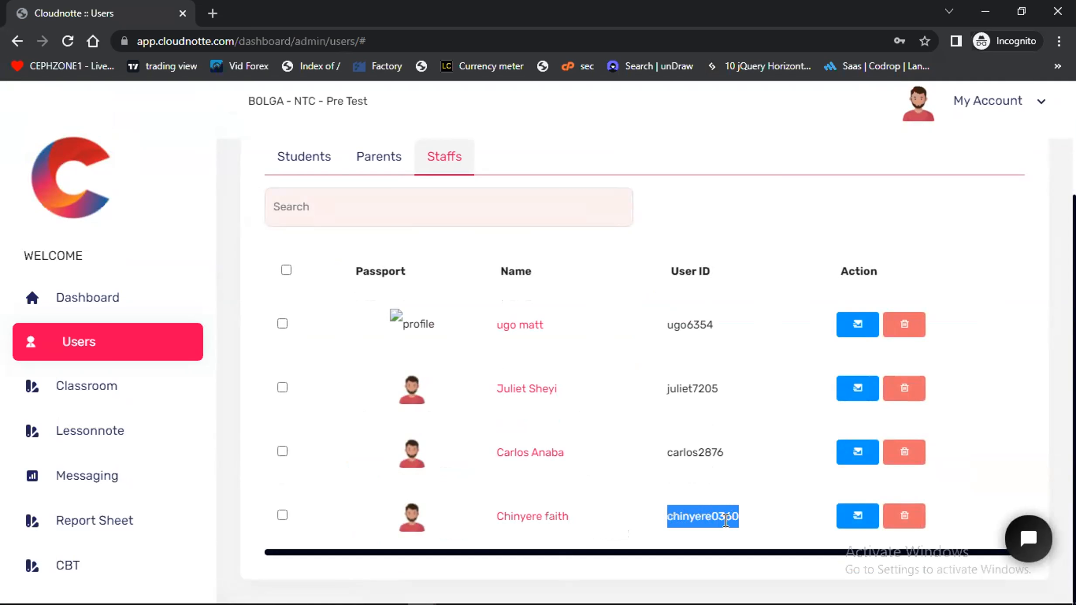
View the message form for the new teacher, and close it without sending anything
{"action": "left_click", "coordinate": [857, 515]}
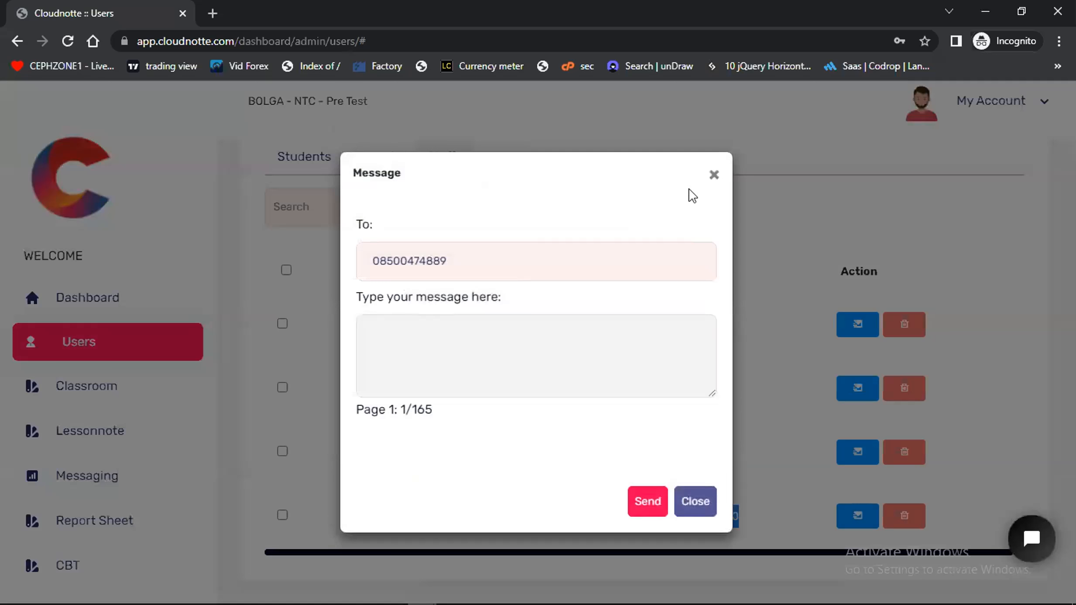
{"action": "left_click", "coordinate": [717, 175]}
{"action": "left_click", "coordinate": [965, 515]}
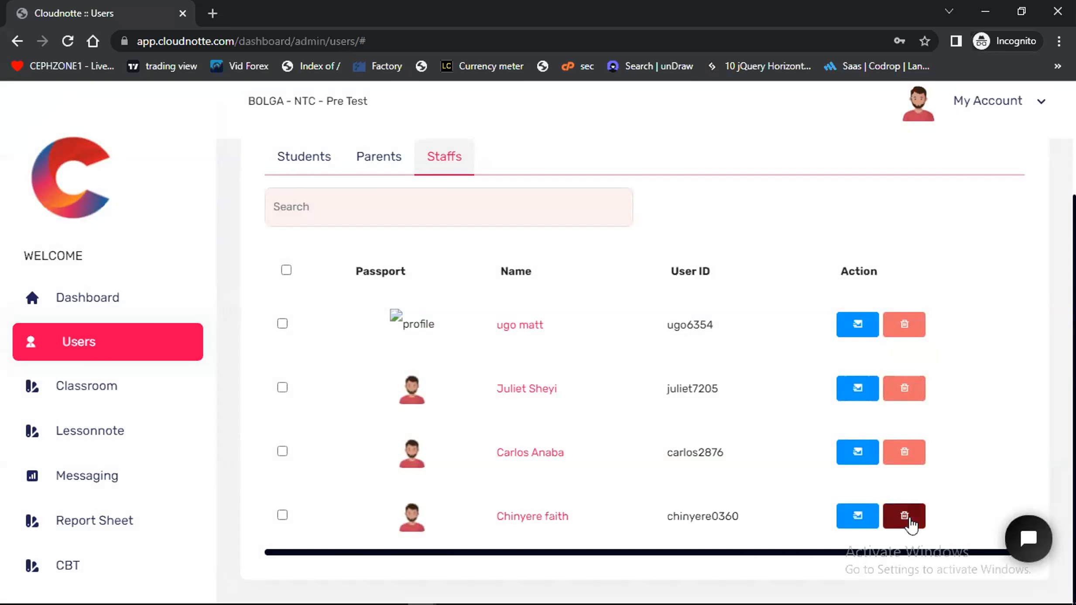
{"action": "scroll", "coordinate": [386, 287], "scroll_direction": "up", "scroll_amount": 2}
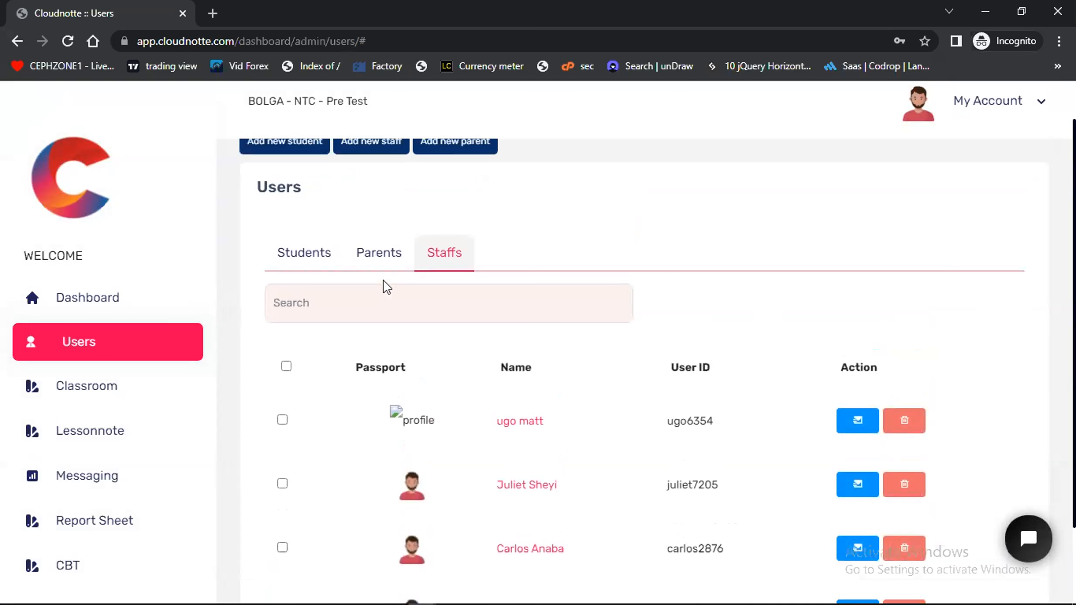
Open the school settings and review the logo, stamp, name, contact, location, motto and address fields without changing them
{"action": "scroll", "coordinate": [140, 509], "scroll_direction": "down", "scroll_amount": 6}
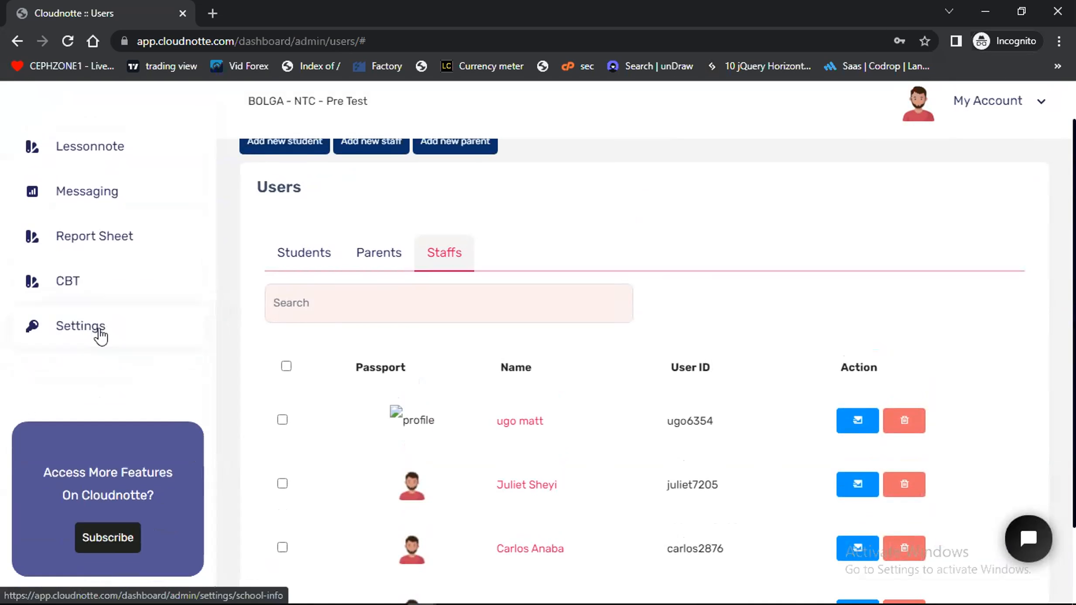
{"action": "left_click", "coordinate": [101, 334]}
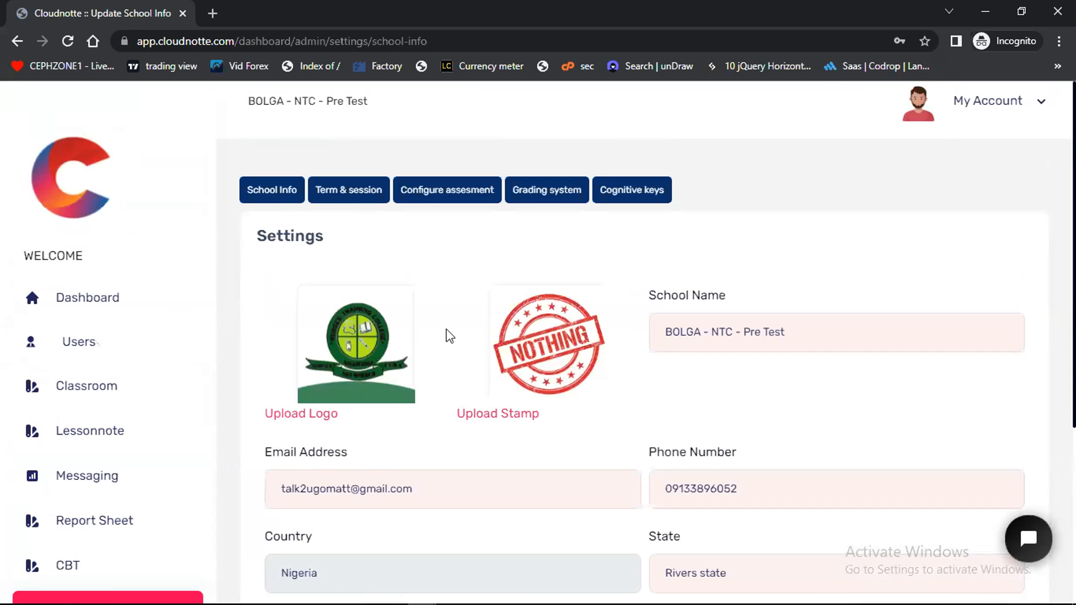
{"action": "scroll", "coordinate": [445, 393], "scroll_direction": "down", "scroll_amount": 2}
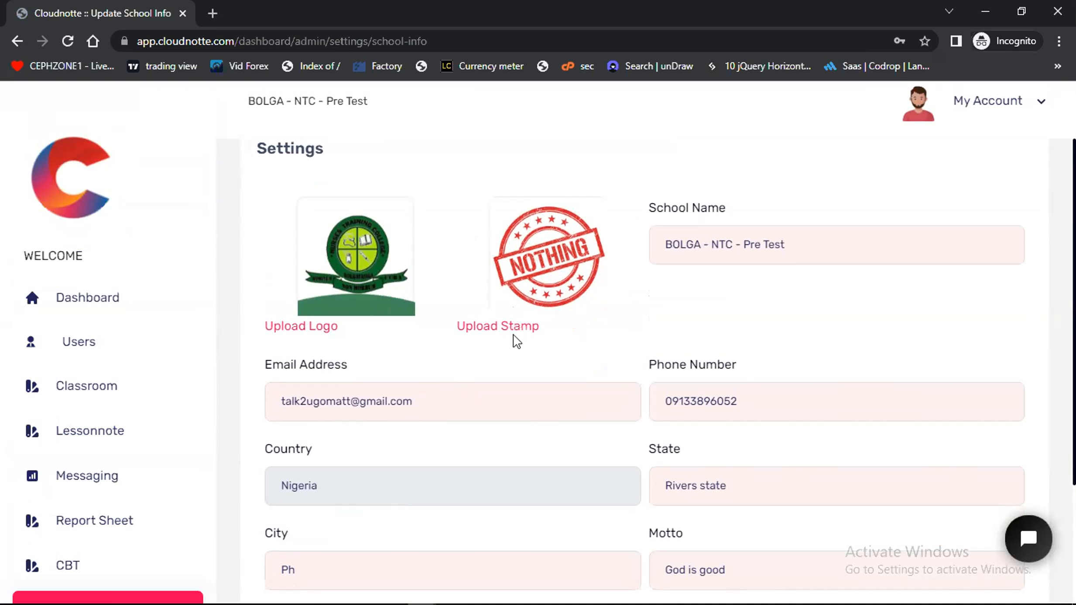
{"action": "left_click", "coordinate": [821, 244]}
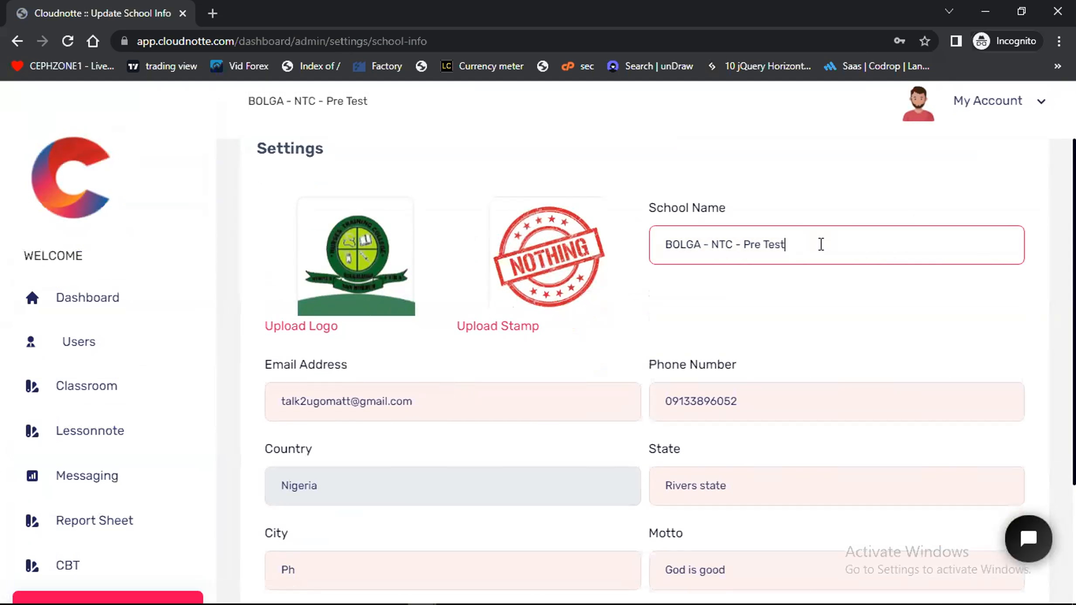
{"action": "scroll", "coordinate": [508, 346], "scroll_direction": "down", "scroll_amount": 3}
{"action": "left_click", "coordinate": [431, 292]}
{"action": "left_click", "coordinate": [754, 283]}
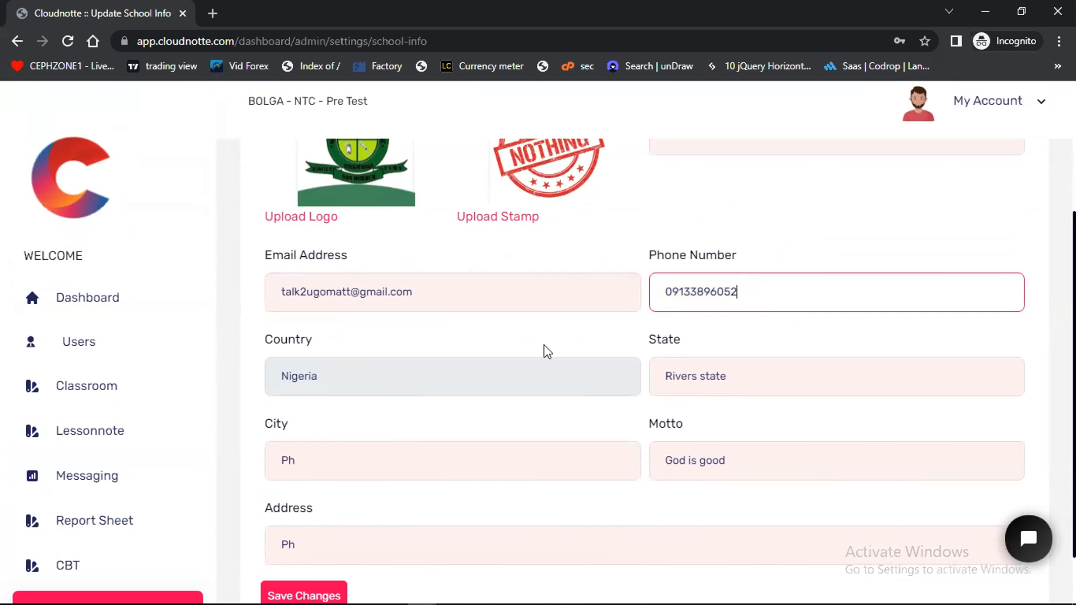
{"action": "left_click", "coordinate": [514, 341]}
{"action": "left_click", "coordinate": [505, 372]}
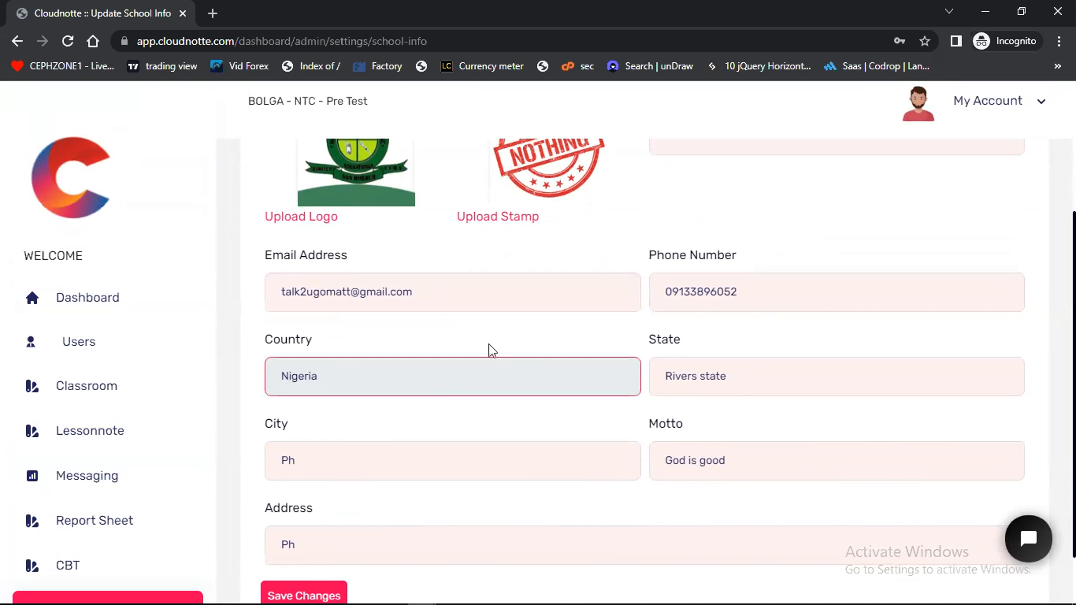
{"action": "left_click", "coordinate": [536, 340]}
{"action": "left_click", "coordinate": [745, 383]}
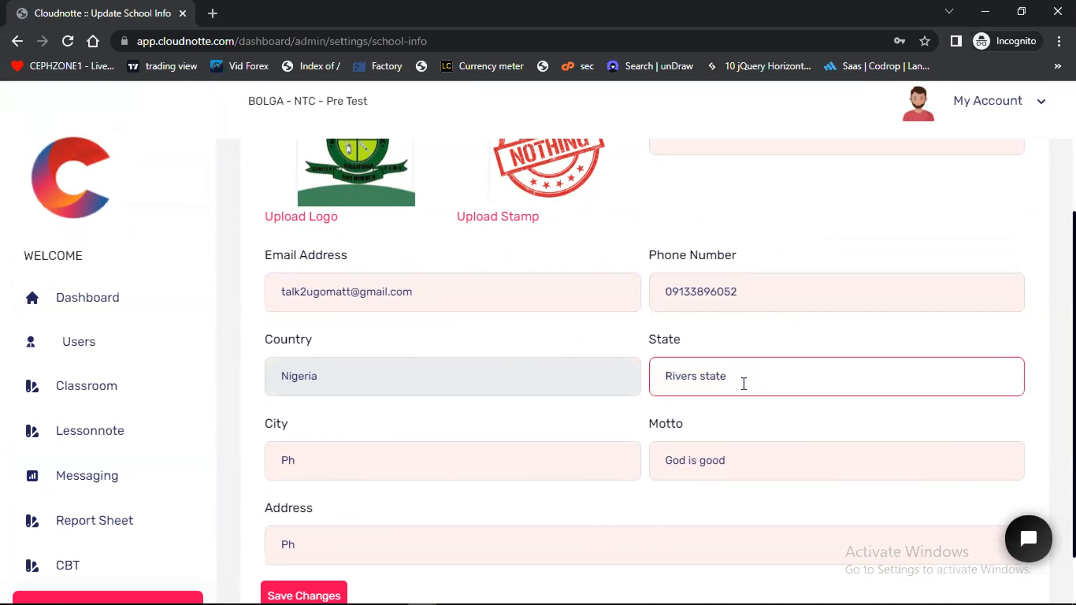
{"action": "left_click", "coordinate": [475, 449]}
{"action": "scroll", "coordinate": [742, 456], "scroll_direction": "down", "scroll_amount": 2}
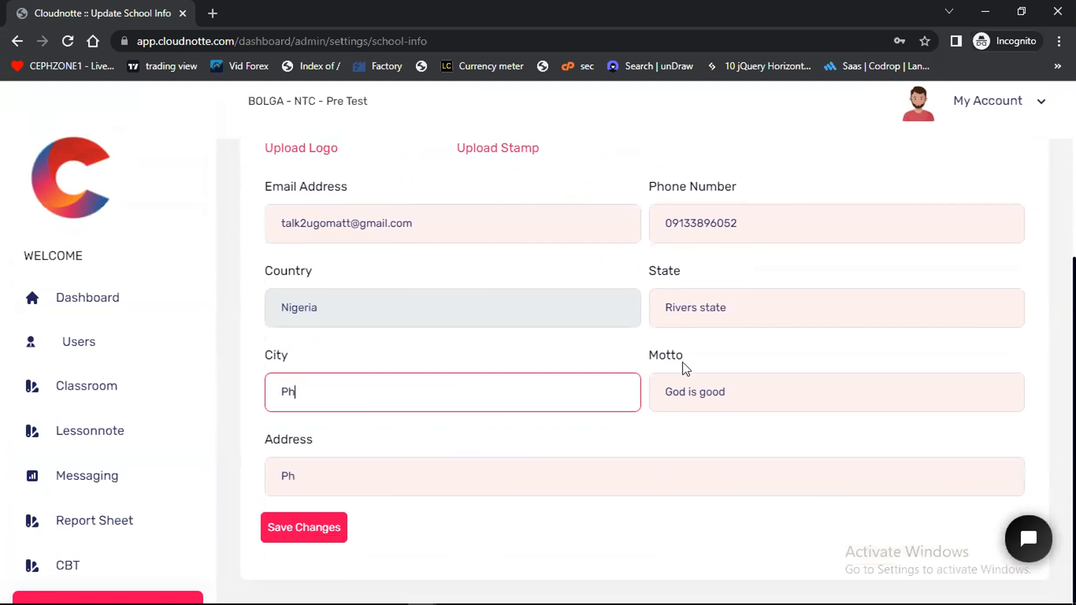
{"action": "scroll", "coordinate": [396, 465], "scroll_direction": "up", "scroll_amount": 5}
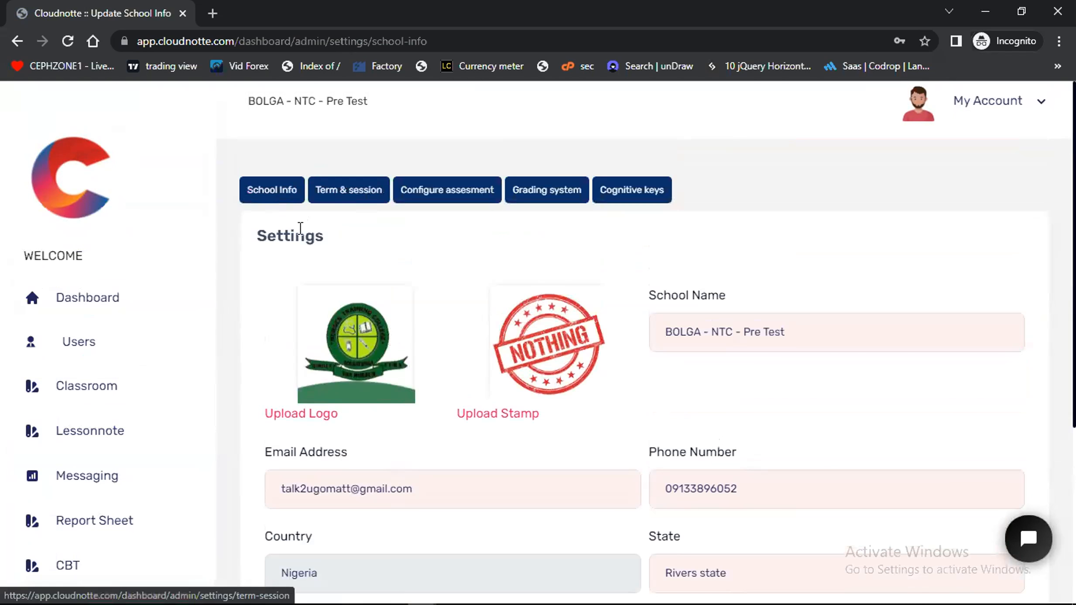
Set the school's current session to 2021/2022 and the current term to 2nd Term, and save the changes
{"action": "left_click", "coordinate": [345, 191]}
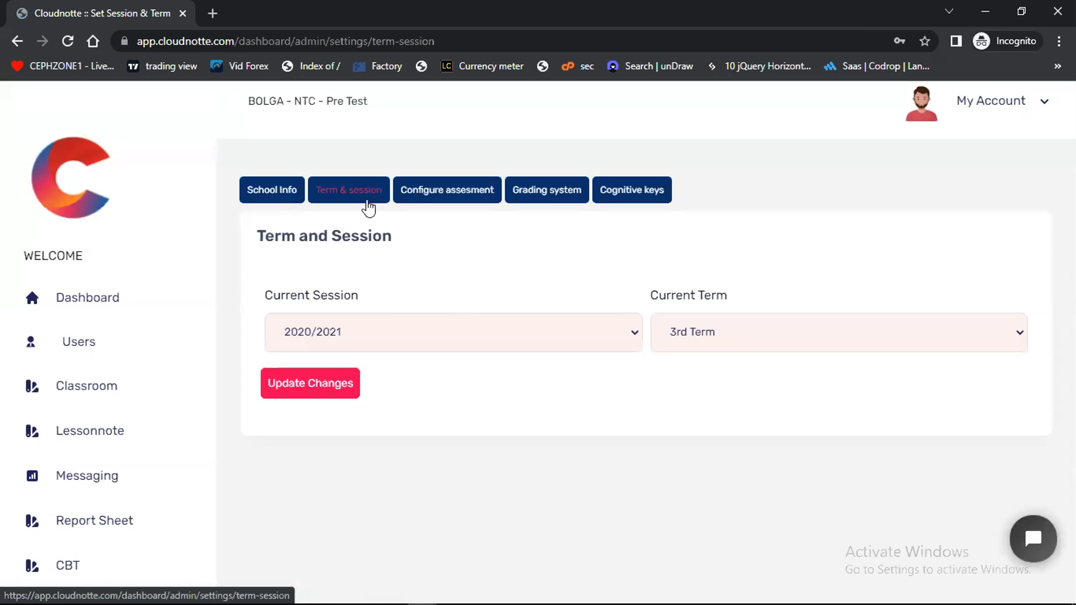
{"action": "left_click", "coordinate": [335, 332]}
{"action": "left_click", "coordinate": [338, 386]}
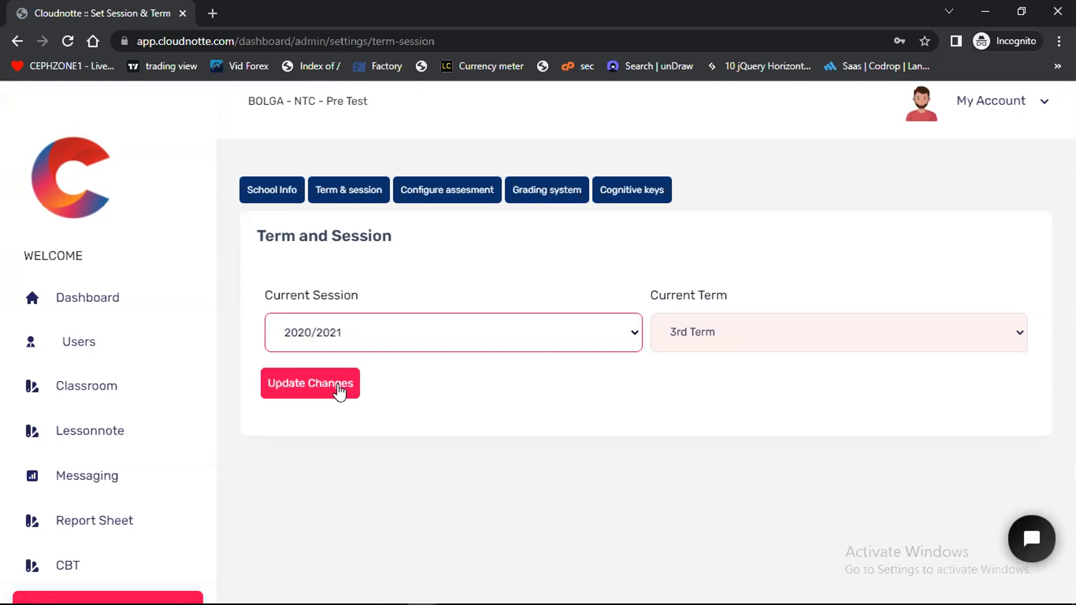
{"action": "left_click", "coordinate": [353, 342]}
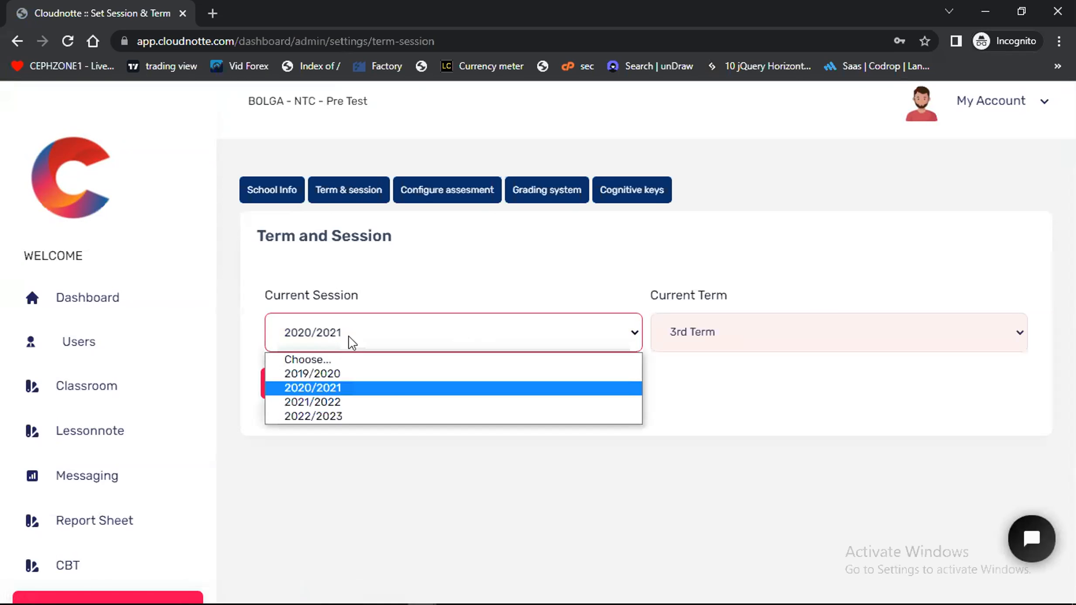
{"action": "left_click", "coordinate": [340, 402]}
{"action": "left_click", "coordinate": [715, 342]}
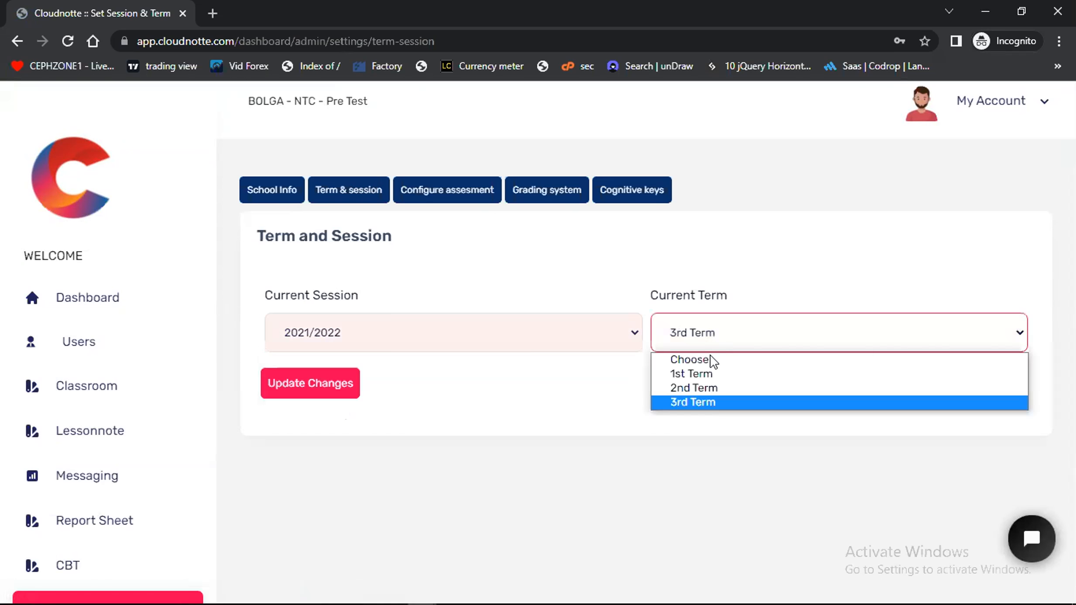
{"action": "left_click", "coordinate": [708, 393]}
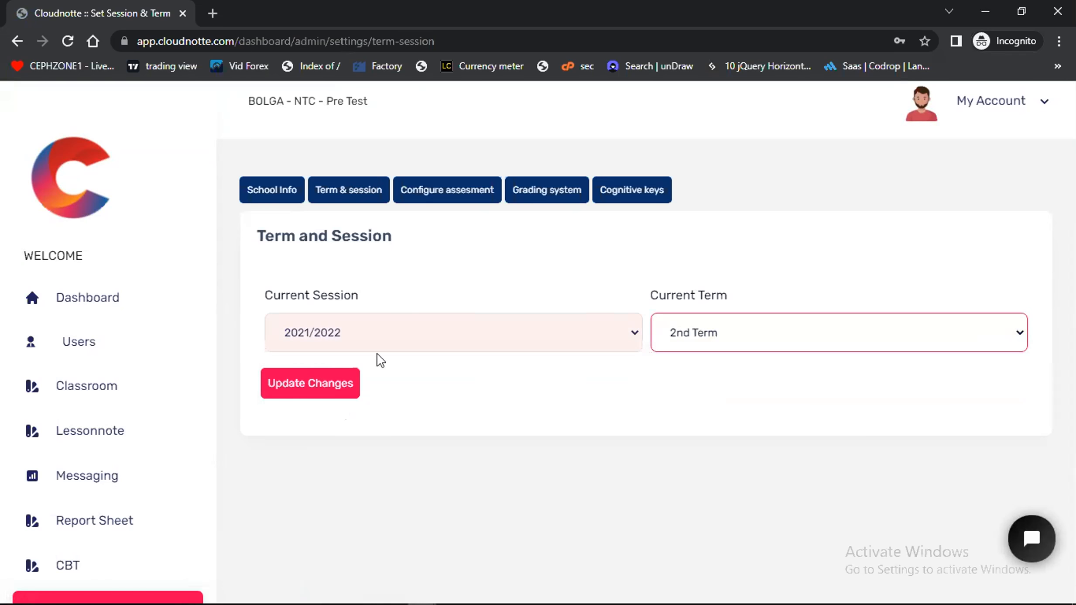
{"action": "left_click", "coordinate": [496, 411]}
{"action": "left_click", "coordinate": [310, 391]}
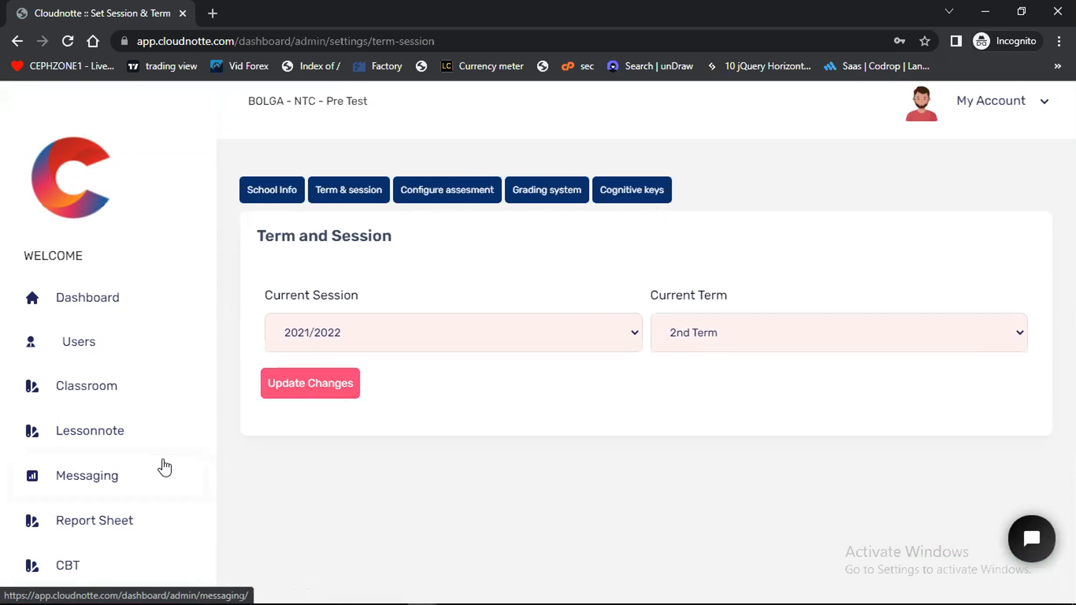
Open the assessment configuration, review the assessments already set up, and return to the form for adding new ones
{"action": "scroll", "coordinate": [165, 467], "scroll_direction": "down", "scroll_amount": 2}
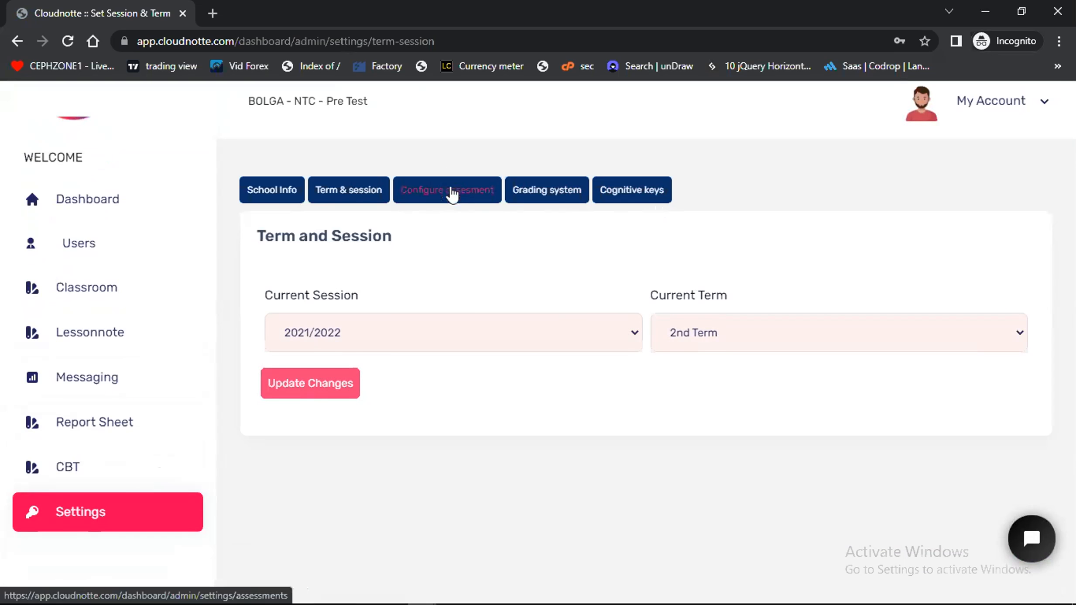
{"action": "left_click", "coordinate": [452, 194]}
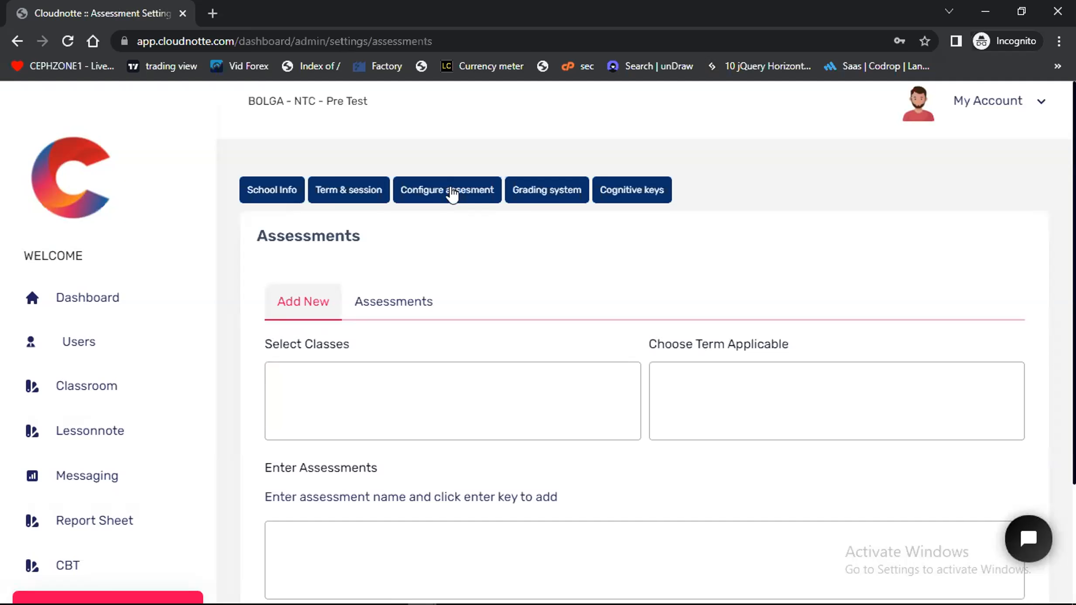
{"action": "scroll", "coordinate": [403, 316], "scroll_direction": "down", "scroll_amount": 1}
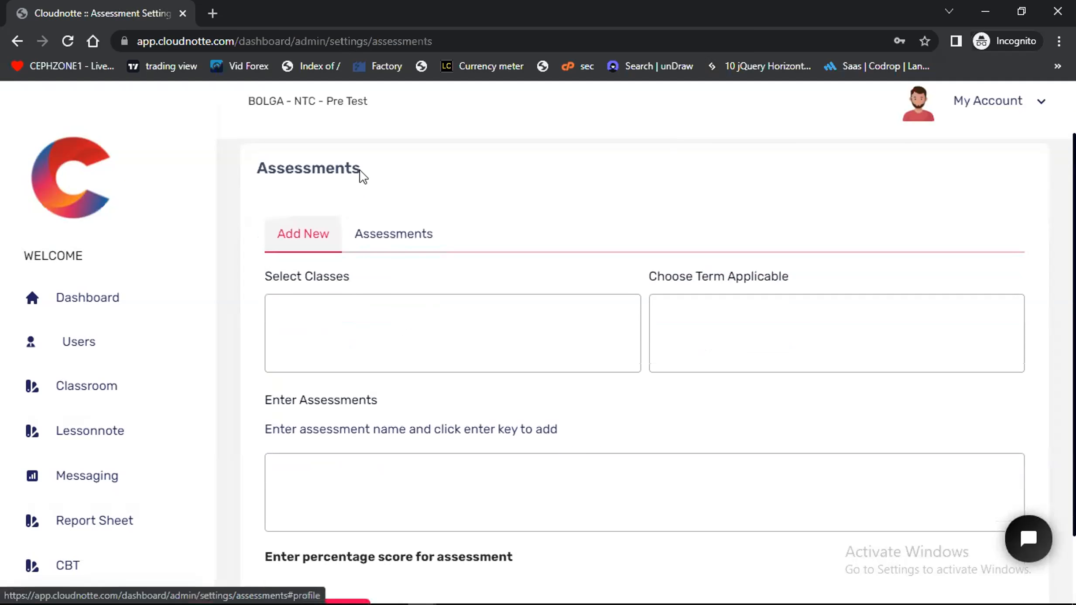
{"action": "scroll", "coordinate": [331, 284], "scroll_direction": "down", "scroll_amount": 1}
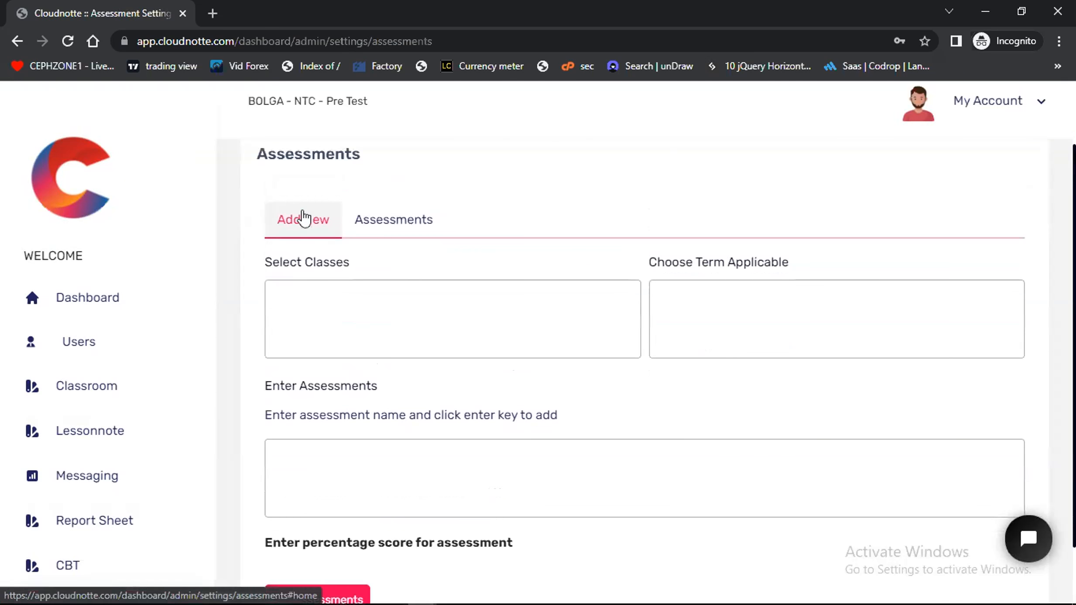
{"action": "left_click", "coordinate": [387, 220]}
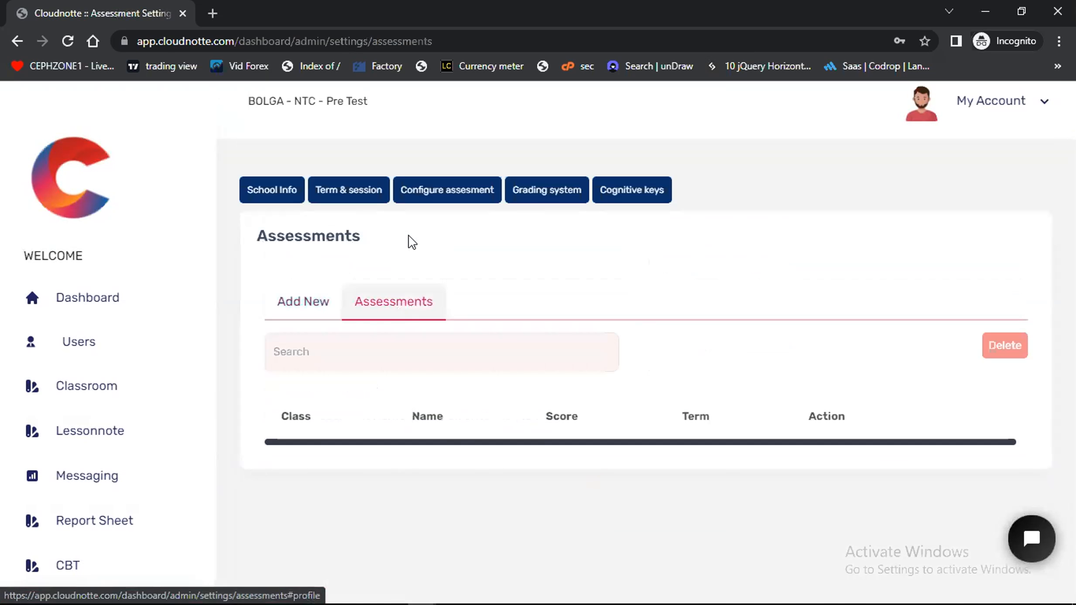
{"action": "scroll", "coordinate": [396, 423], "scroll_direction": "down", "scroll_amount": 1}
{"action": "scroll", "coordinate": [397, 423], "scroll_direction": "up", "scroll_amount": 1}
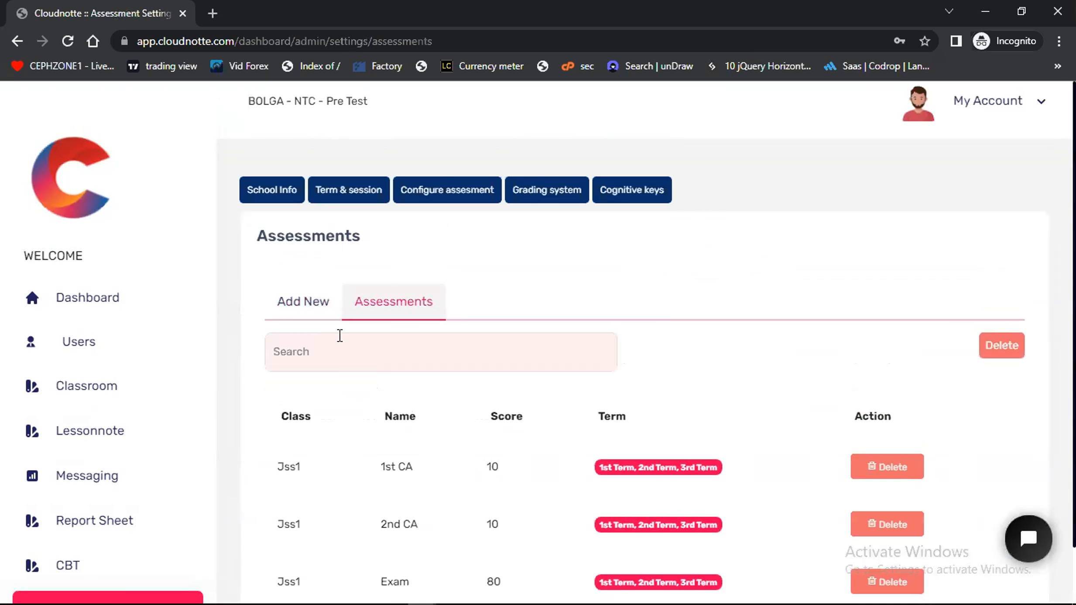
{"action": "left_click", "coordinate": [303, 306]}
{"action": "scroll", "coordinate": [442, 408], "scroll_direction": "down", "scroll_amount": 1}
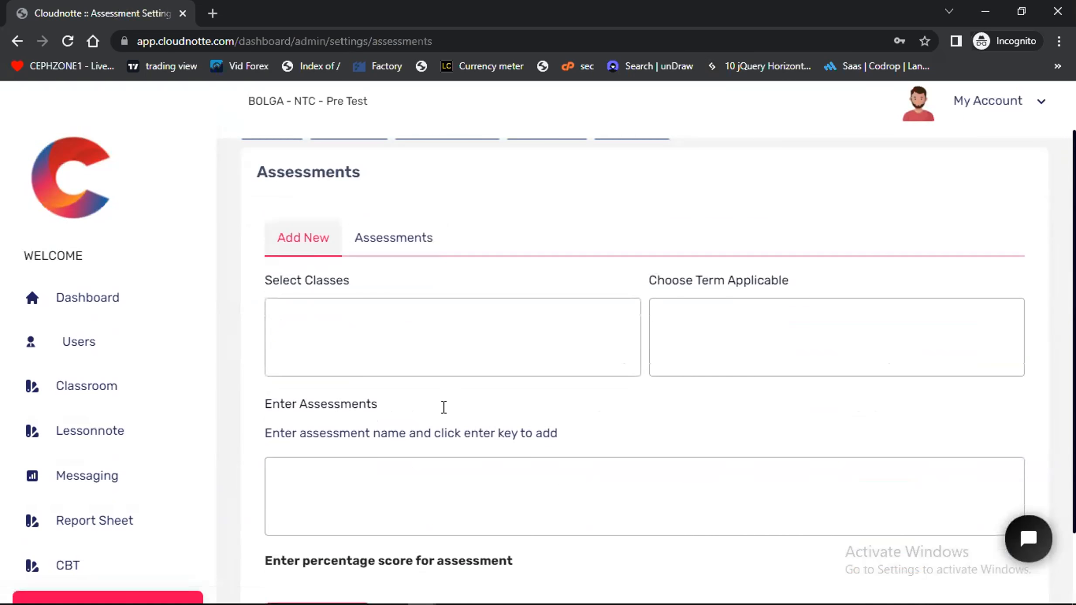
Try selecting the classes Jss1, Basic 1 Flourish and Bntc Diploma 22 for the new assessments, and check the existing assessment list
{"action": "left_click", "coordinate": [327, 320]}
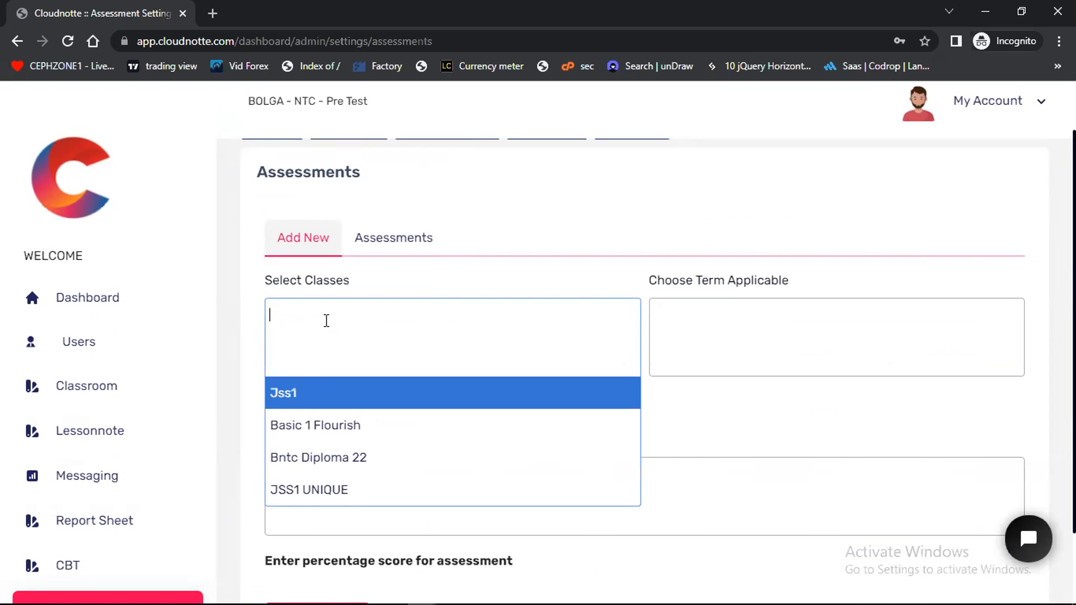
{"action": "left_click", "coordinate": [305, 395]}
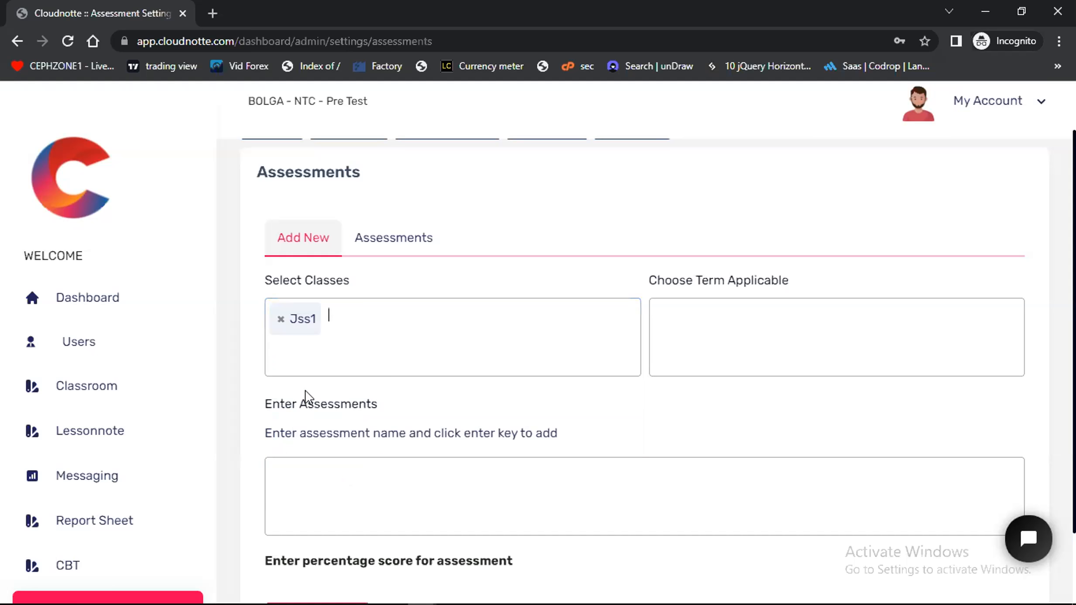
{"action": "left_click", "coordinate": [342, 320]}
{"action": "left_click", "coordinate": [336, 425]}
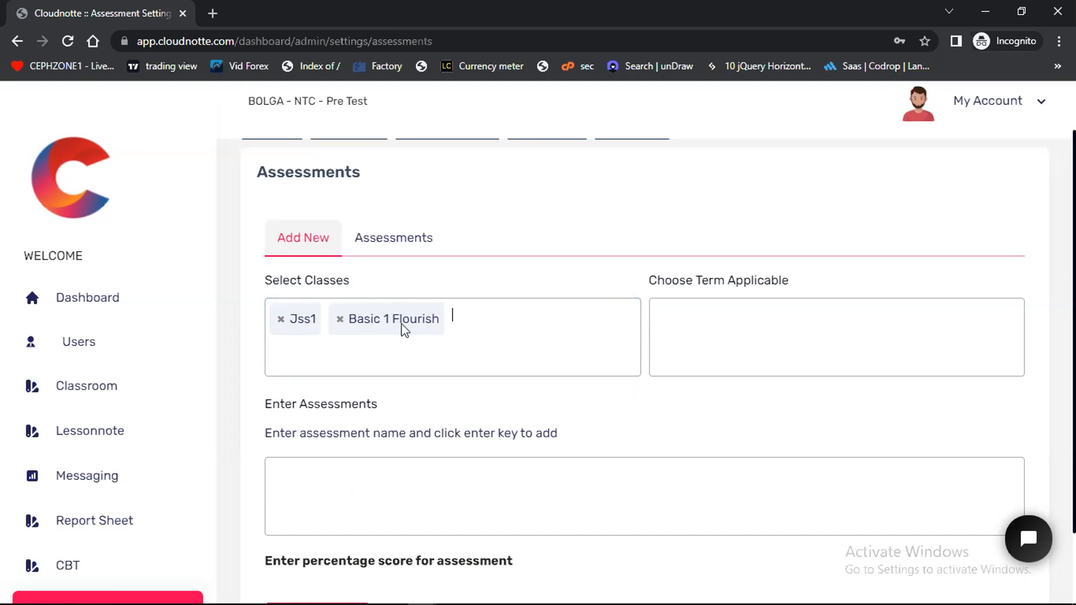
{"action": "left_click", "coordinate": [466, 318]}
{"action": "left_click", "coordinate": [332, 452]}
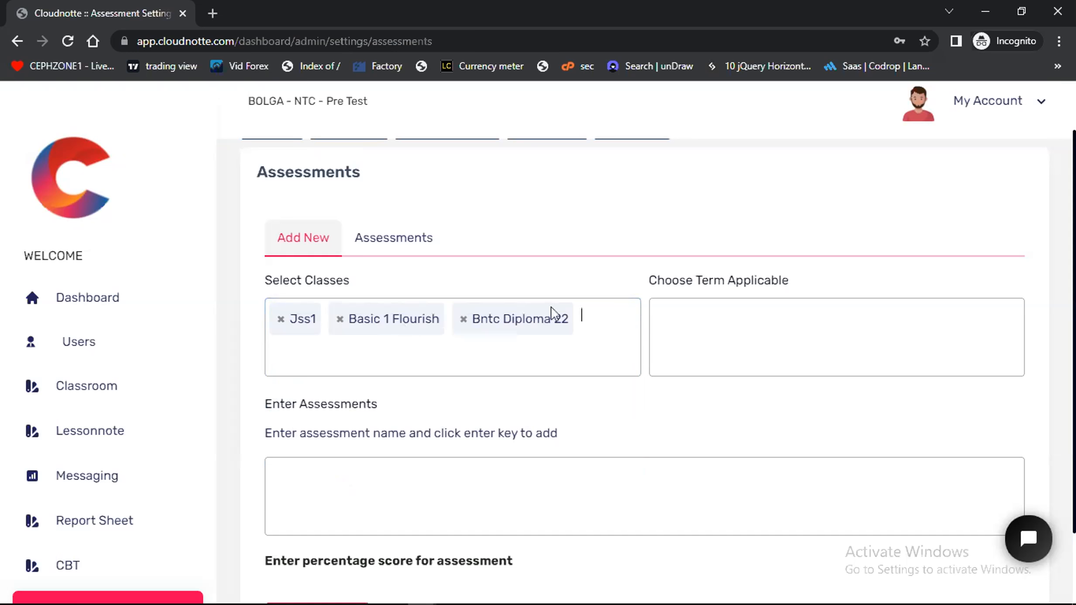
{"action": "left_click", "coordinate": [591, 321]}
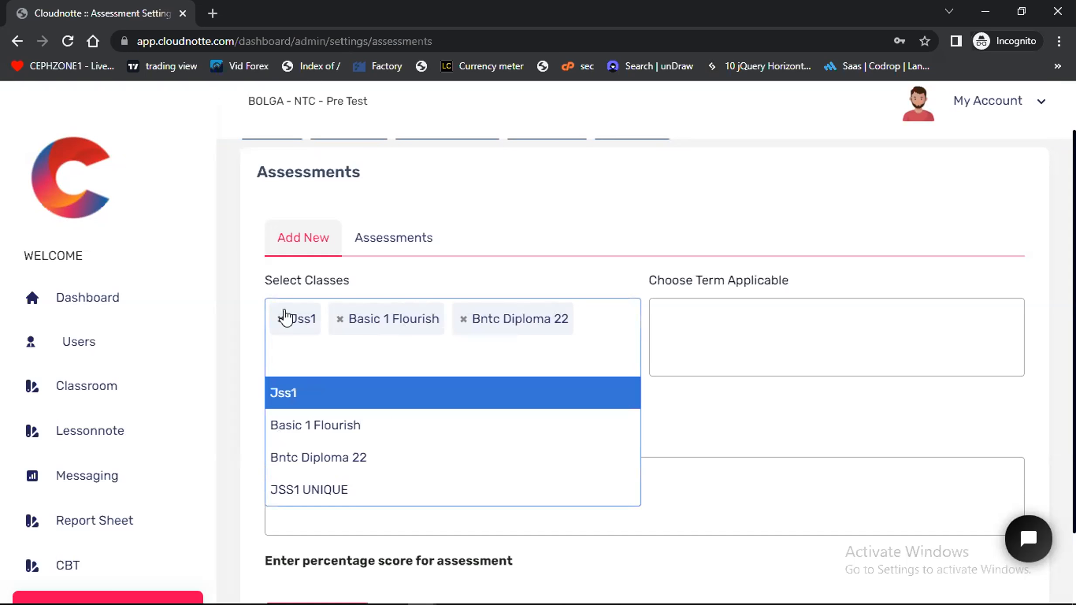
{"action": "left_click", "coordinate": [382, 242]}
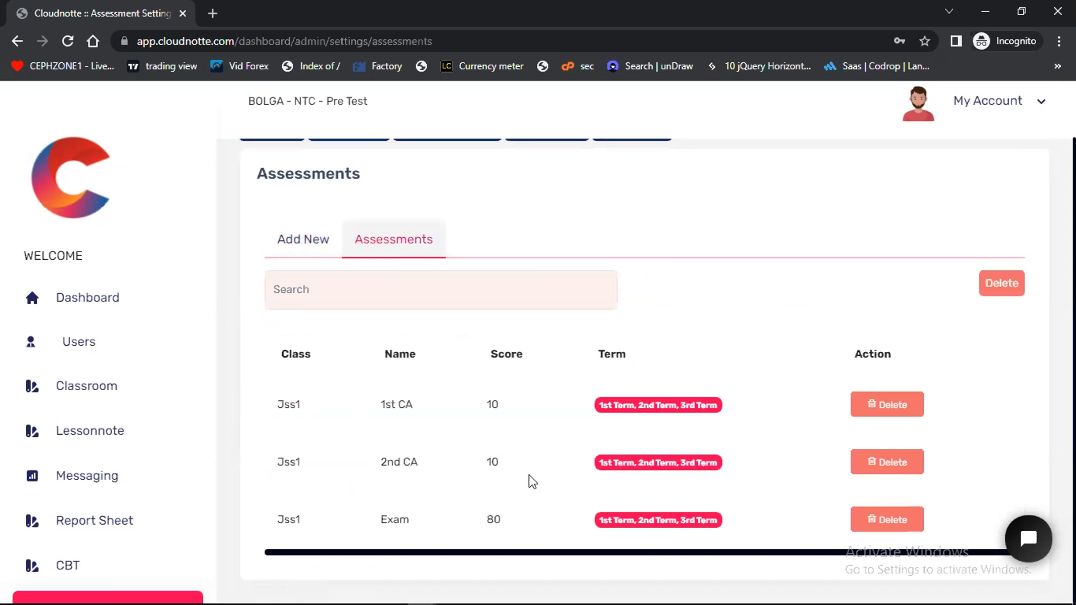
{"action": "left_click", "coordinate": [308, 239]}
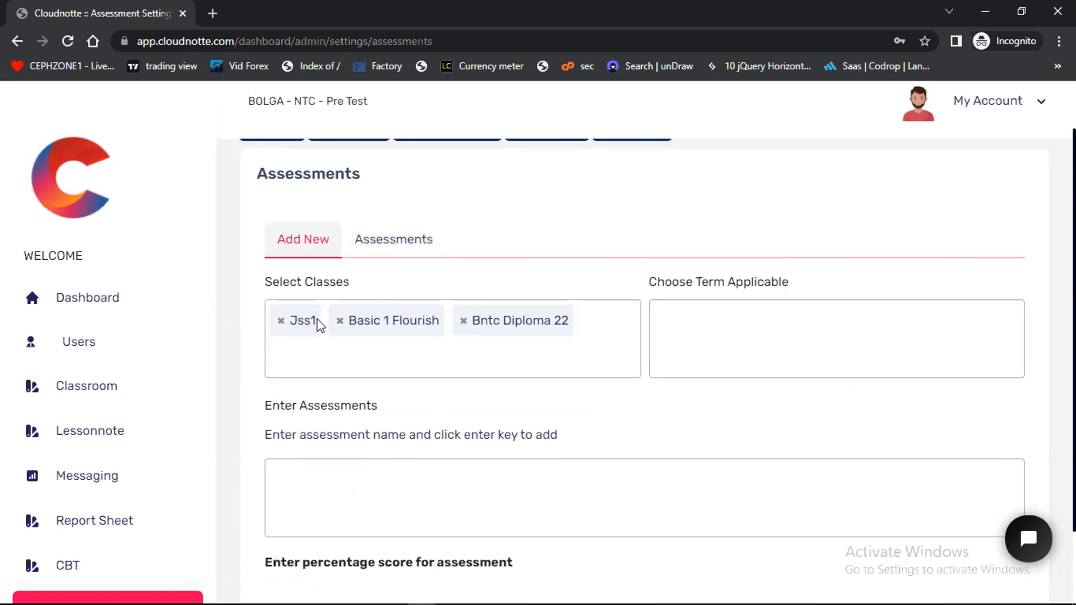
Replace all the selected classes with JSS1 UNIQUE in the new assessment form
{"action": "left_click", "coordinate": [464, 321]}
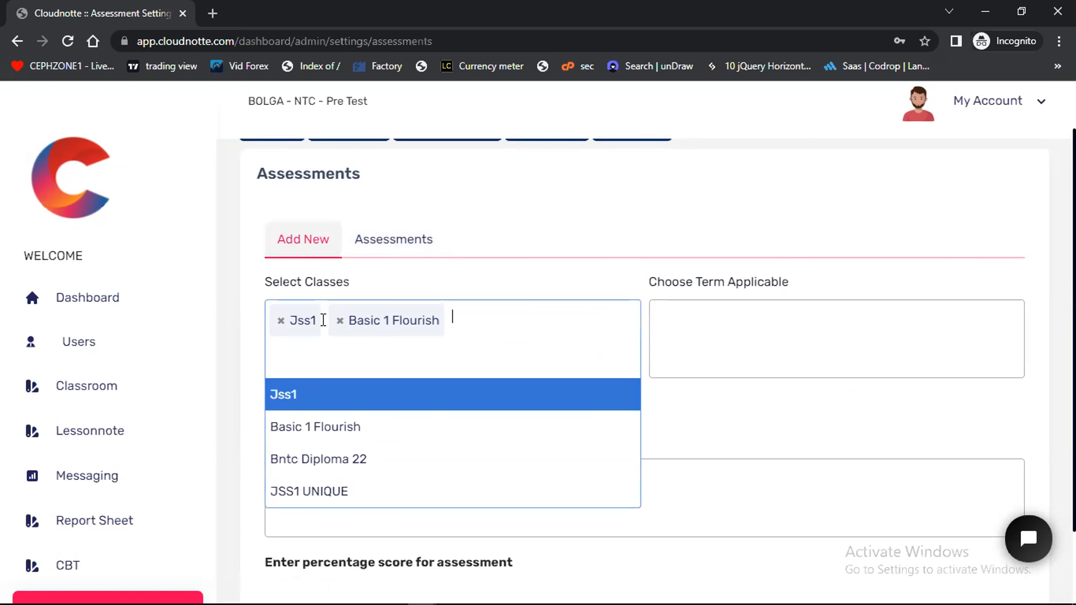
{"action": "left_click", "coordinate": [280, 321]}
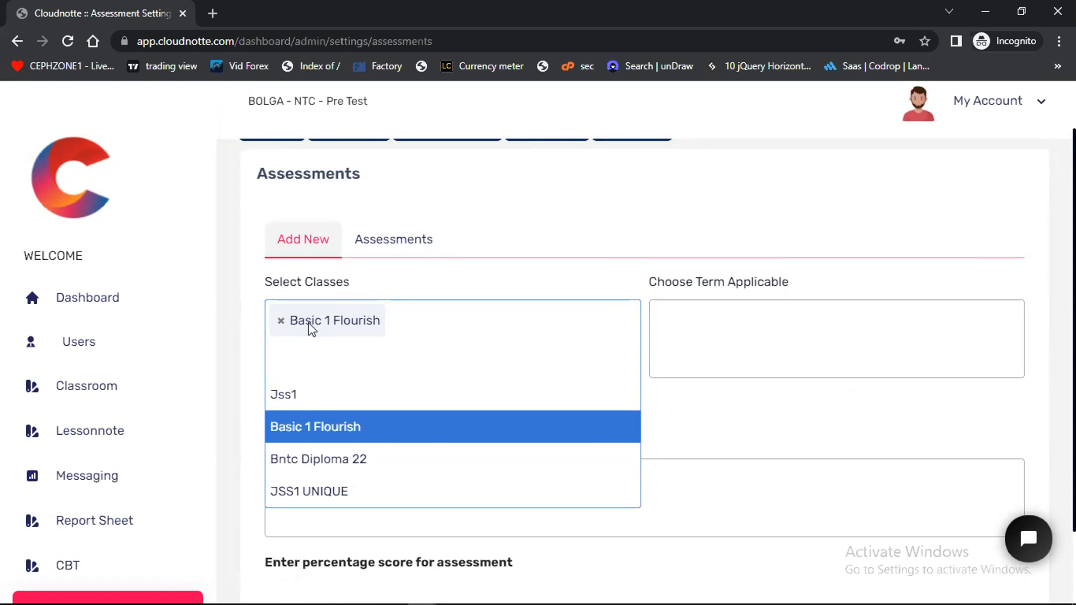
{"action": "left_click", "coordinate": [280, 322]}
{"action": "left_click", "coordinate": [348, 492]}
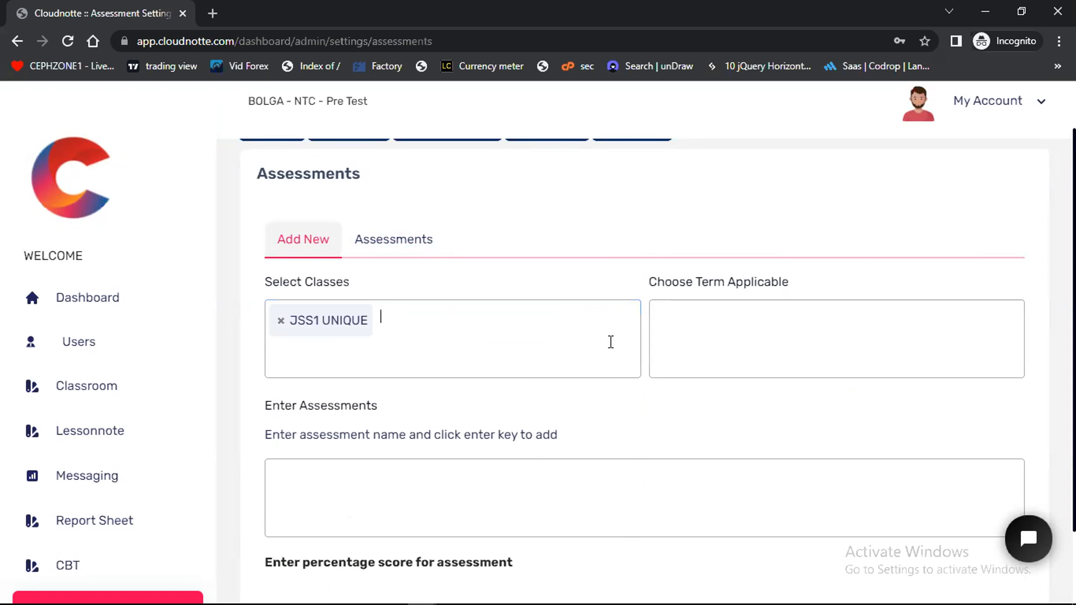
Make the new assessments applicable to the 1st Term, 2nd Term and 3rd Term
{"action": "left_click", "coordinate": [716, 320]}
{"action": "left_click", "coordinate": [698, 407]}
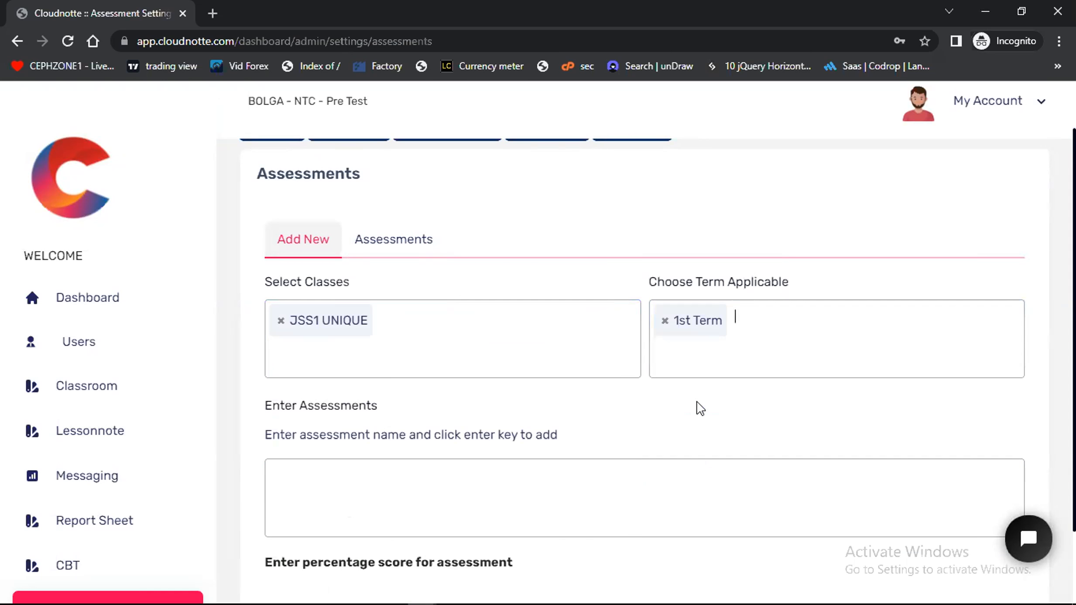
{"action": "left_click", "coordinate": [747, 317]}
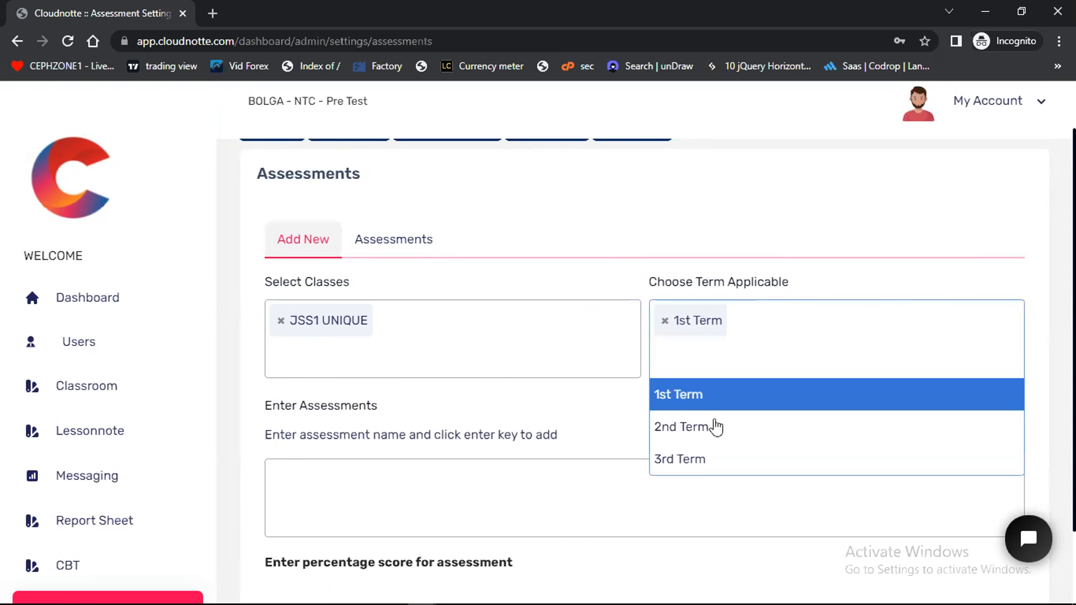
{"action": "left_click", "coordinate": [711, 433]}
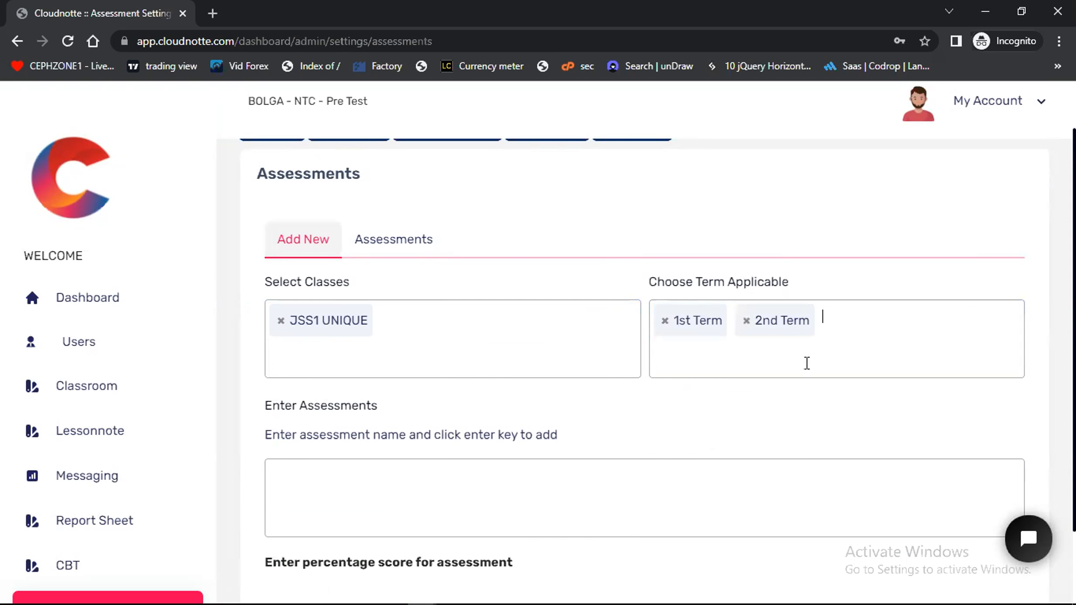
{"action": "left_click", "coordinate": [832, 321]}
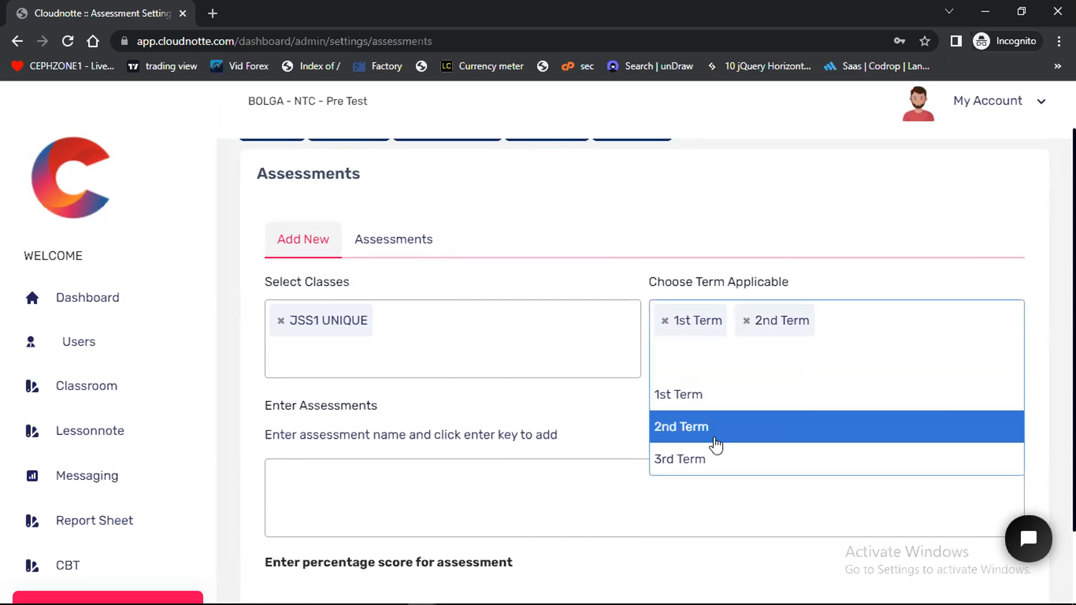
{"action": "left_click", "coordinate": [693, 459]}
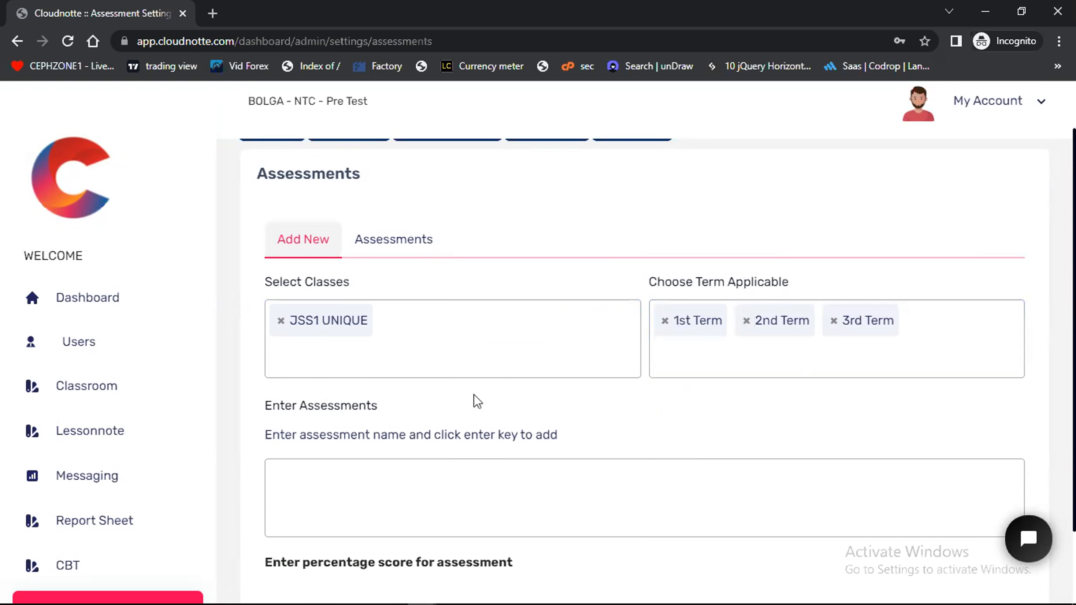
Enter Homework, 1st CA and 2nd CA as assessment names for JSS1 UNIQUE
{"action": "scroll", "coordinate": [380, 418], "scroll_direction": "down", "scroll_amount": 1}
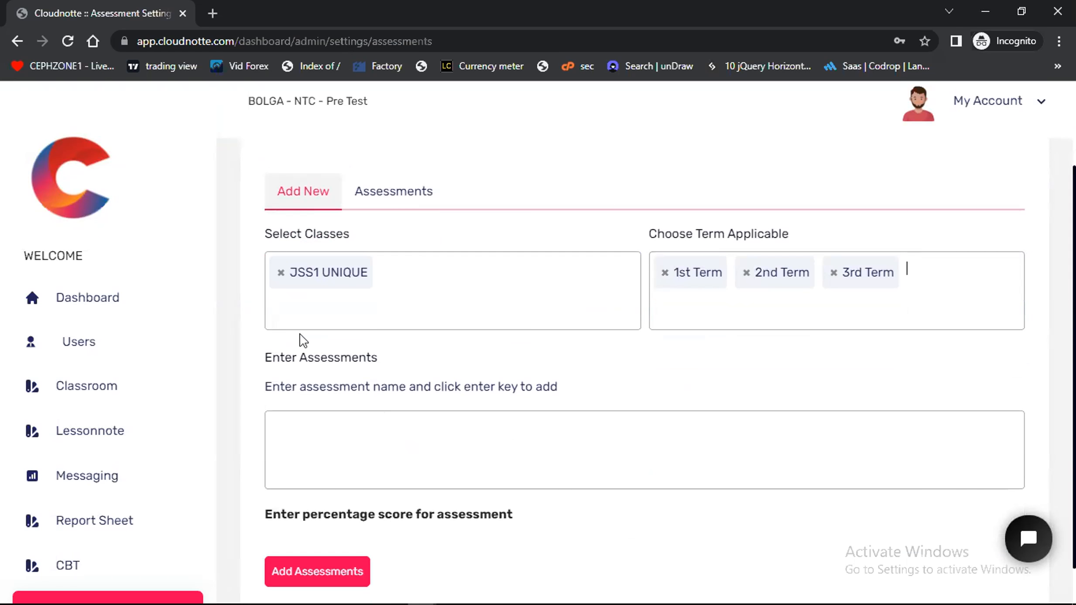
{"action": "left_click", "coordinate": [301, 427]}
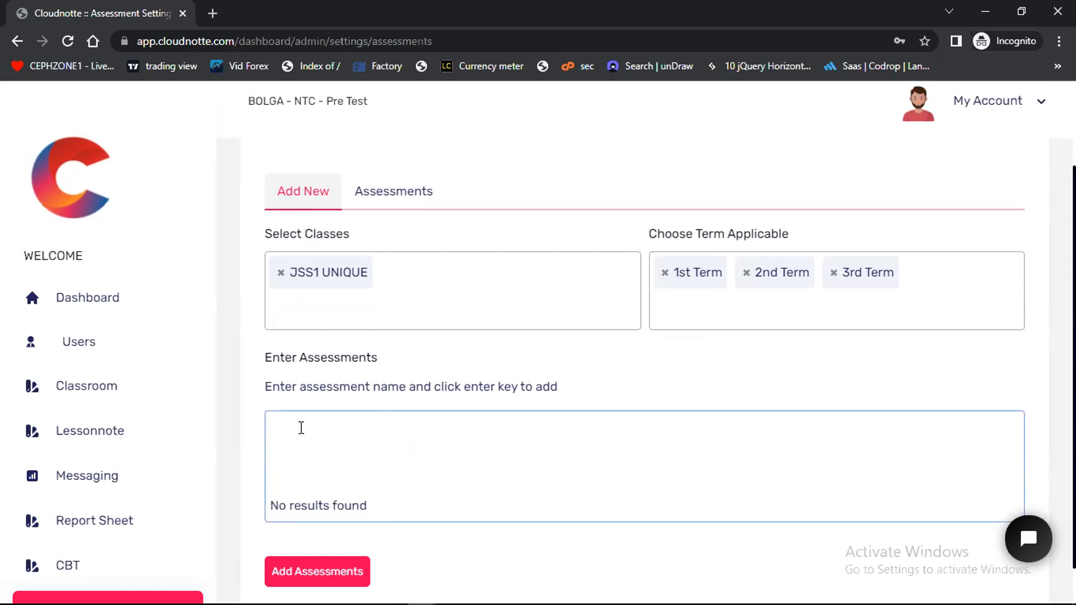
{"action": "type", "text": "Hom"}
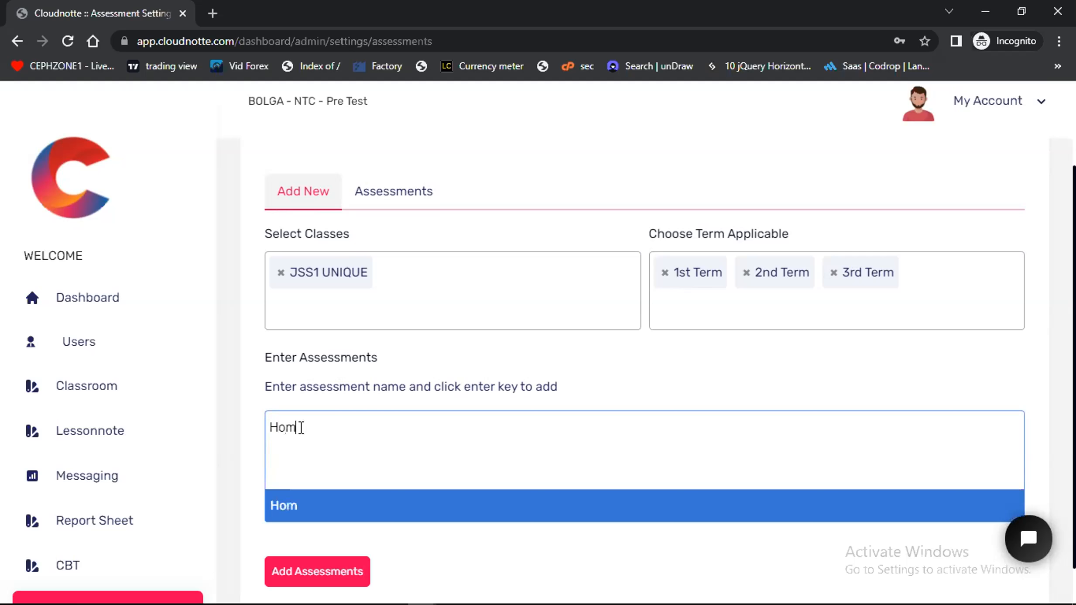
{"action": "type", "text": "ework"}
{"action": "left_click", "coordinate": [308, 510]}
{"action": "left_click", "coordinate": [378, 430]}
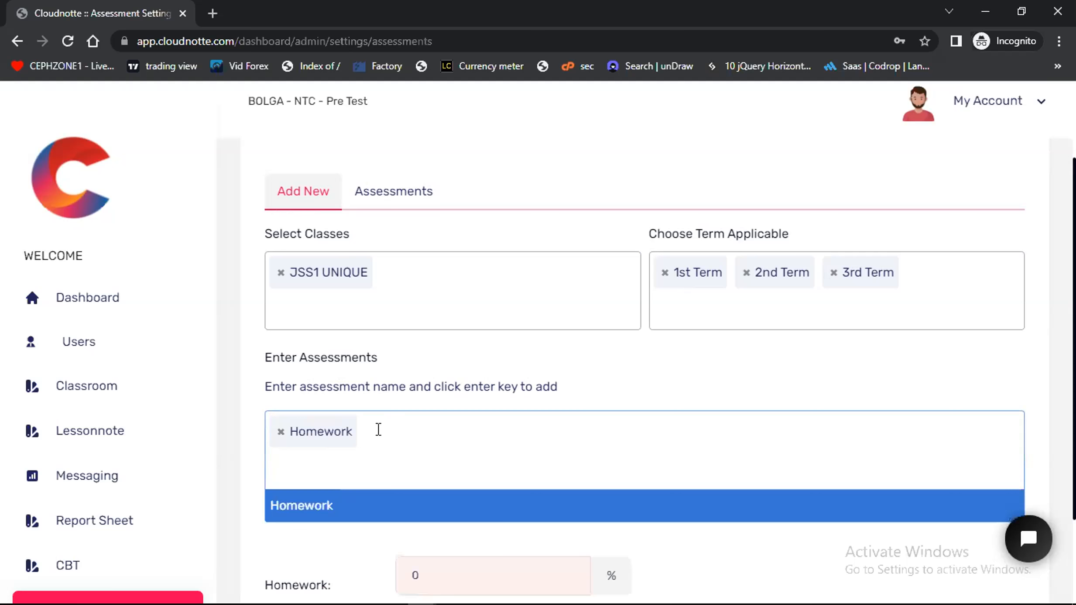
{"action": "type", "text": "1st CA"}
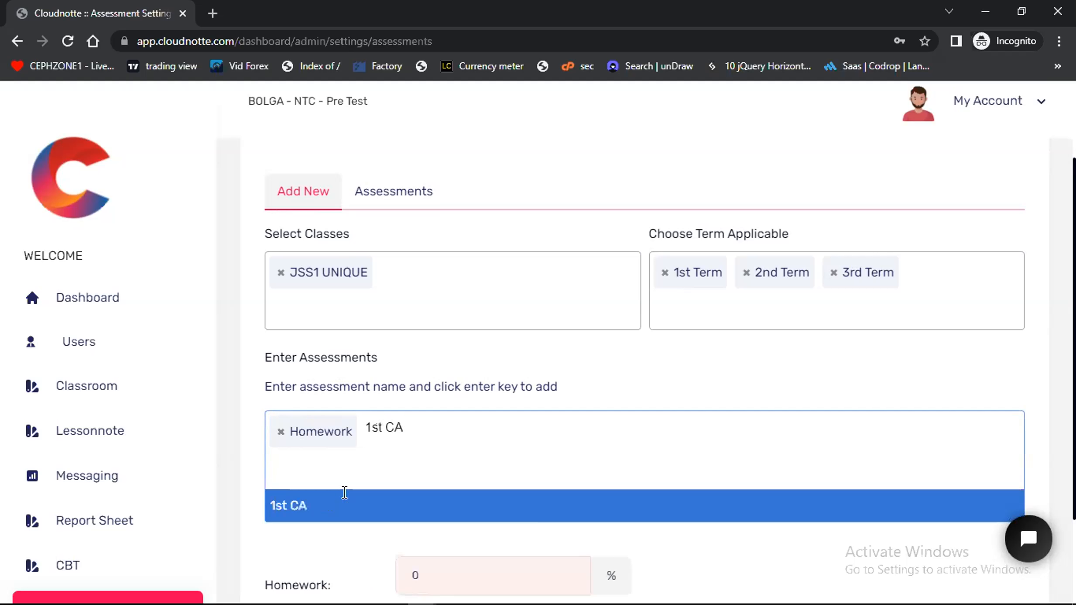
{"action": "left_click", "coordinate": [341, 506]}
{"action": "type", "text": "2"}
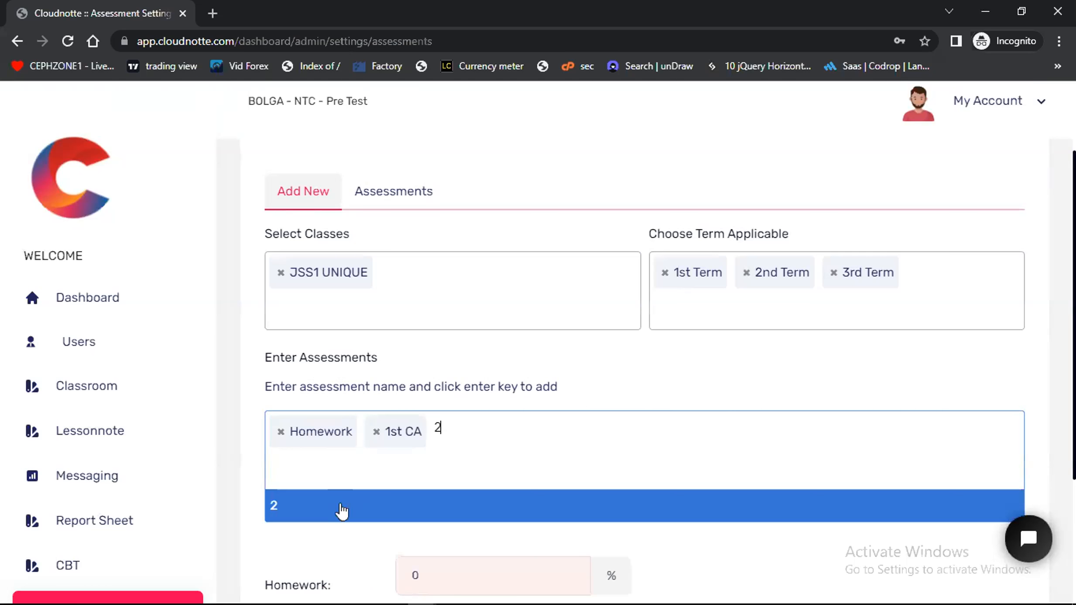
{"action": "type", "text": "nd CA"}
{"action": "left_click", "coordinate": [340, 508]}
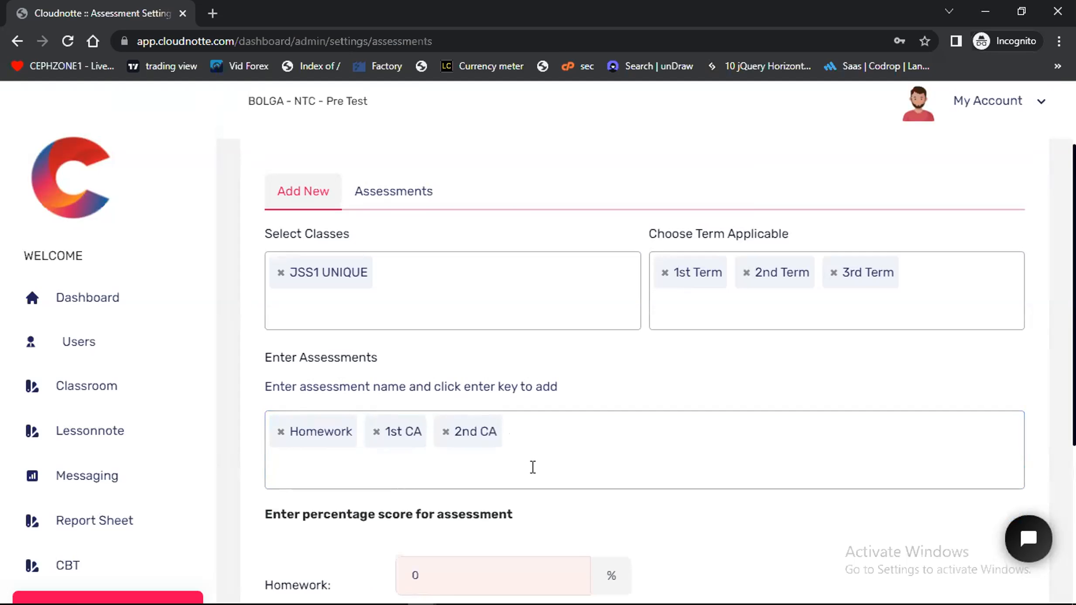
Add Exam as a further assessment name for JSS1 UNIQUE
{"action": "type", "text": "Exam"}
{"action": "left_click", "coordinate": [433, 509]}
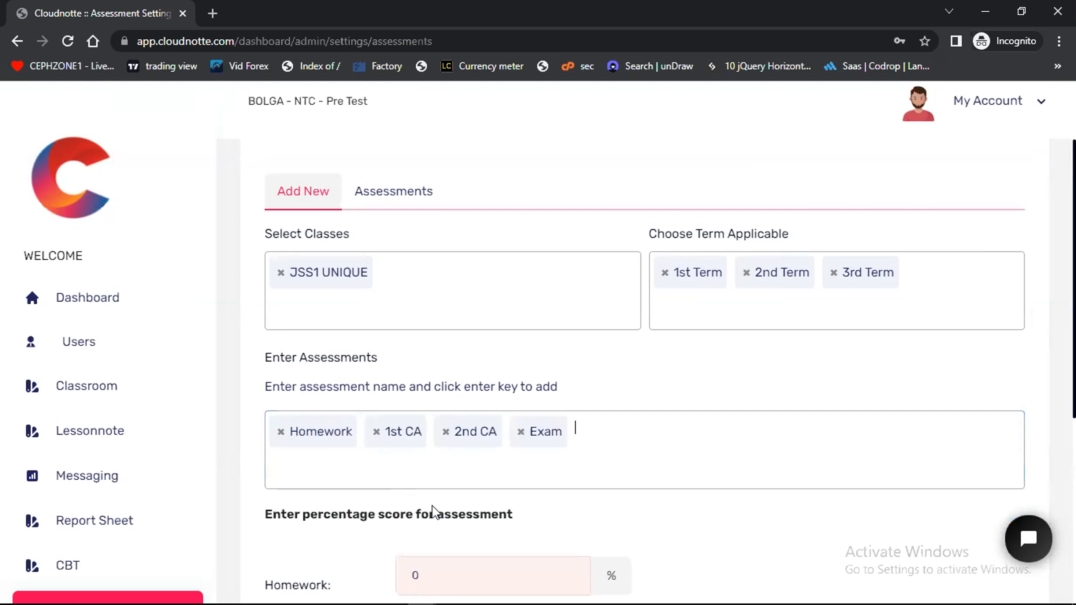
Set the Homework assessment's percentage score to 10%
{"action": "scroll", "coordinate": [668, 478], "scroll_direction": "down", "scroll_amount": 5}
{"action": "scroll", "coordinate": [494, 490], "scroll_direction": "down", "scroll_amount": 2}
{"action": "scroll", "coordinate": [494, 490], "scroll_direction": "up", "scroll_amount": 3}
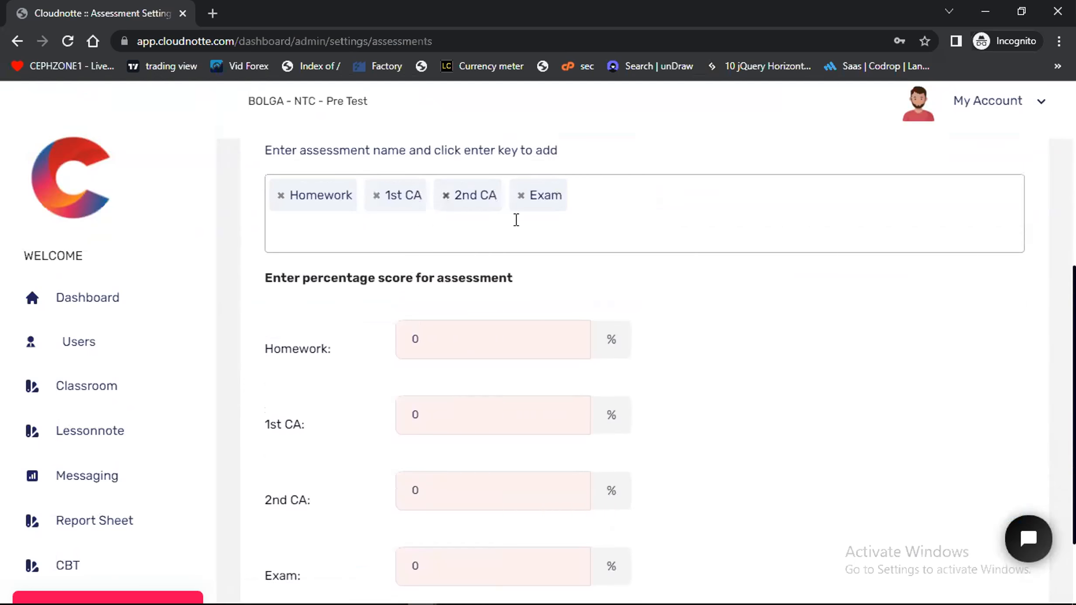
{"action": "scroll", "coordinate": [540, 238], "scroll_direction": "up", "scroll_amount": 1}
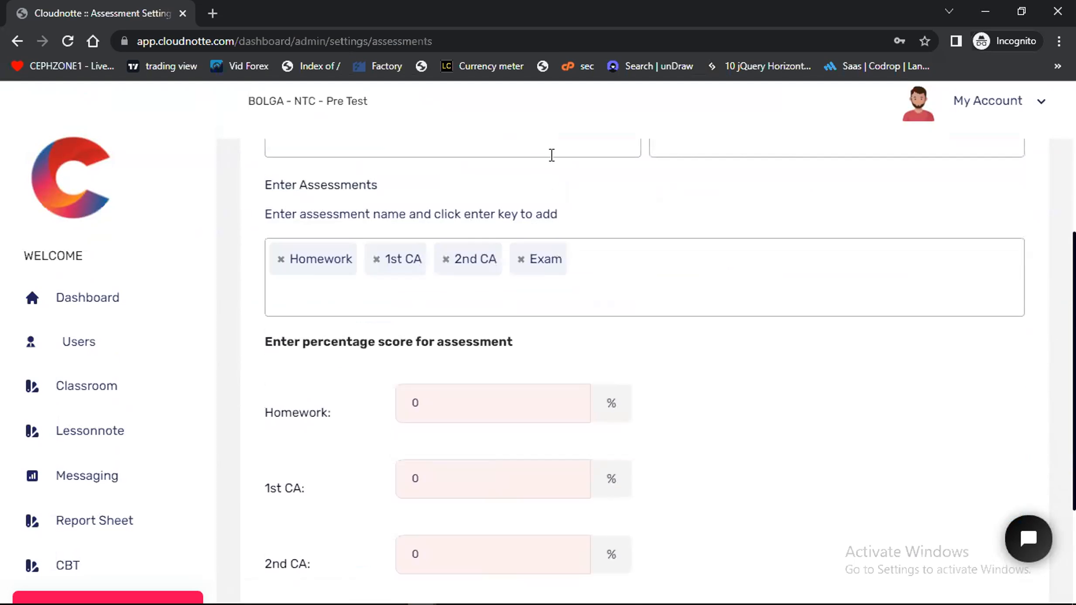
{"action": "scroll", "coordinate": [439, 488], "scroll_direction": "down", "scroll_amount": 2}
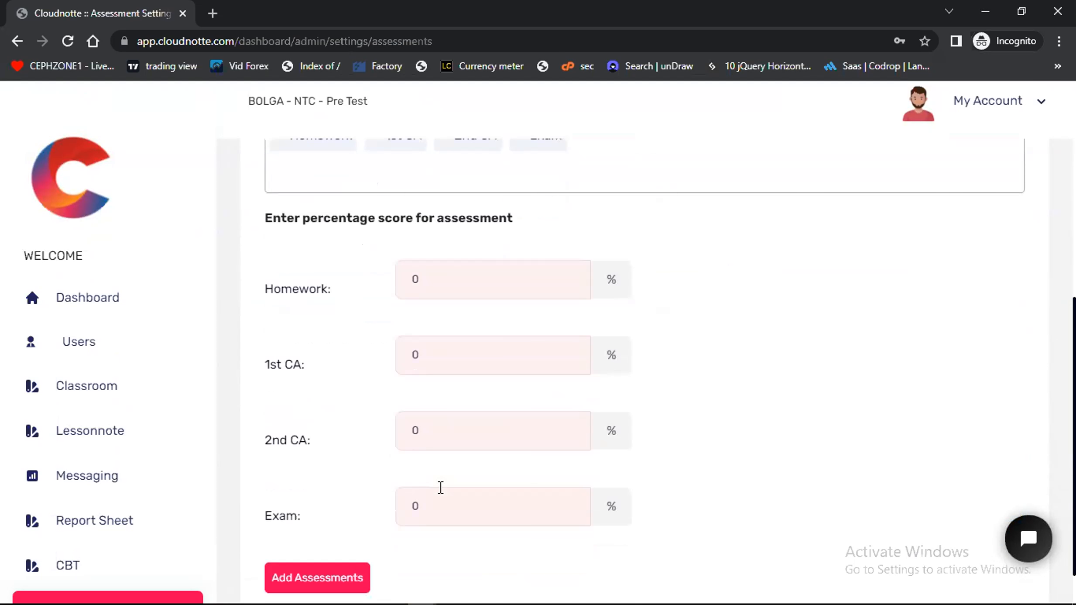
{"action": "scroll", "coordinate": [440, 488], "scroll_direction": "up", "scroll_amount": 2}
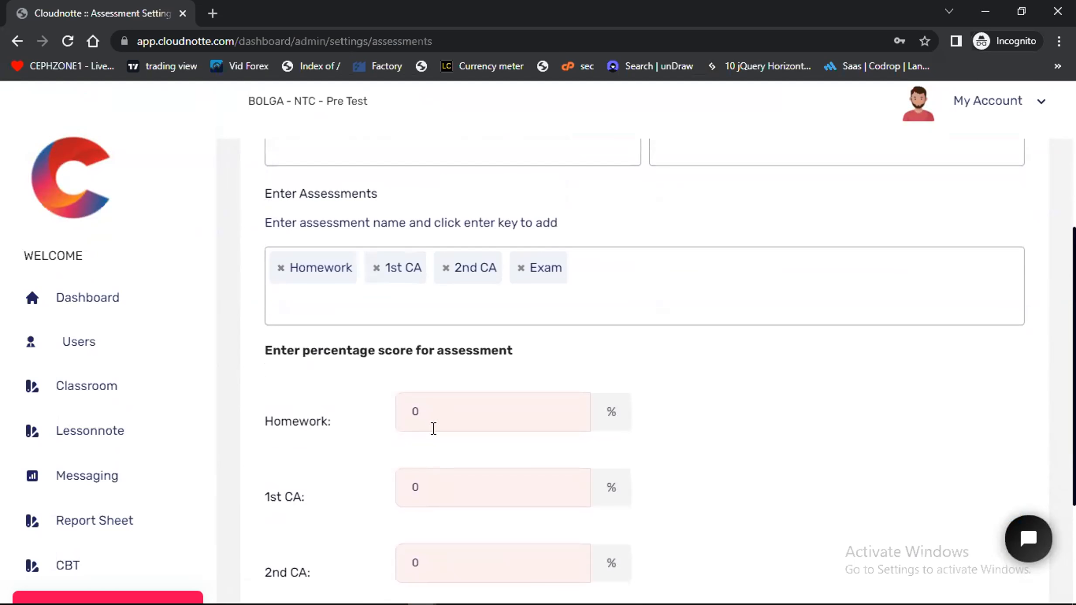
{"action": "left_click", "coordinate": [414, 414]}
{"action": "type", "text": "10"}
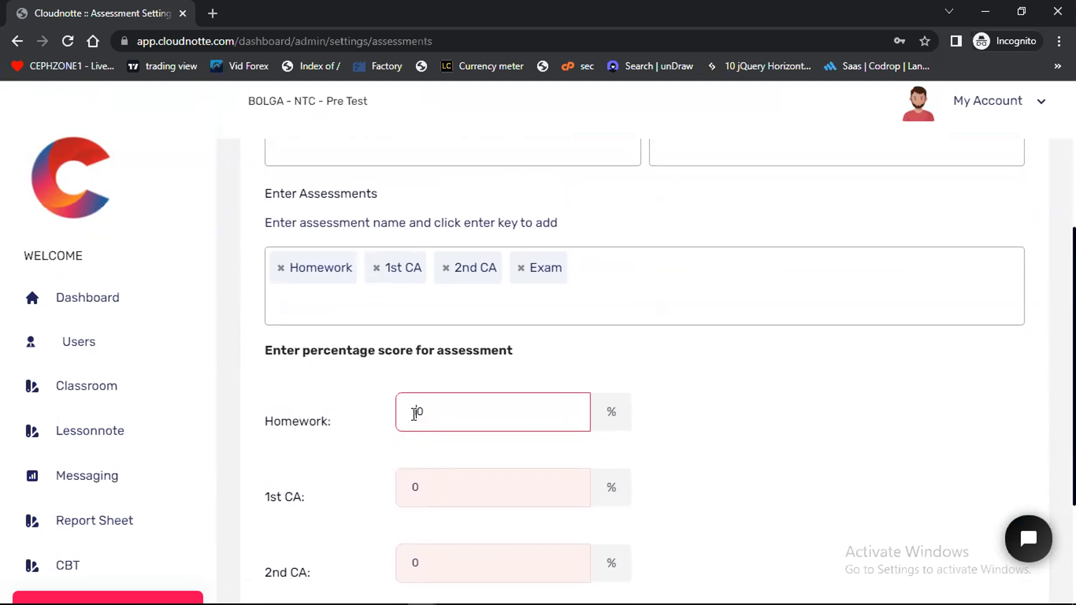
Set the percentage scores to 20% for 1st CA, 20% for 2nd CA and 50% for Exam
{"action": "scroll", "coordinate": [705, 426], "scroll_direction": "down", "scroll_amount": 2}
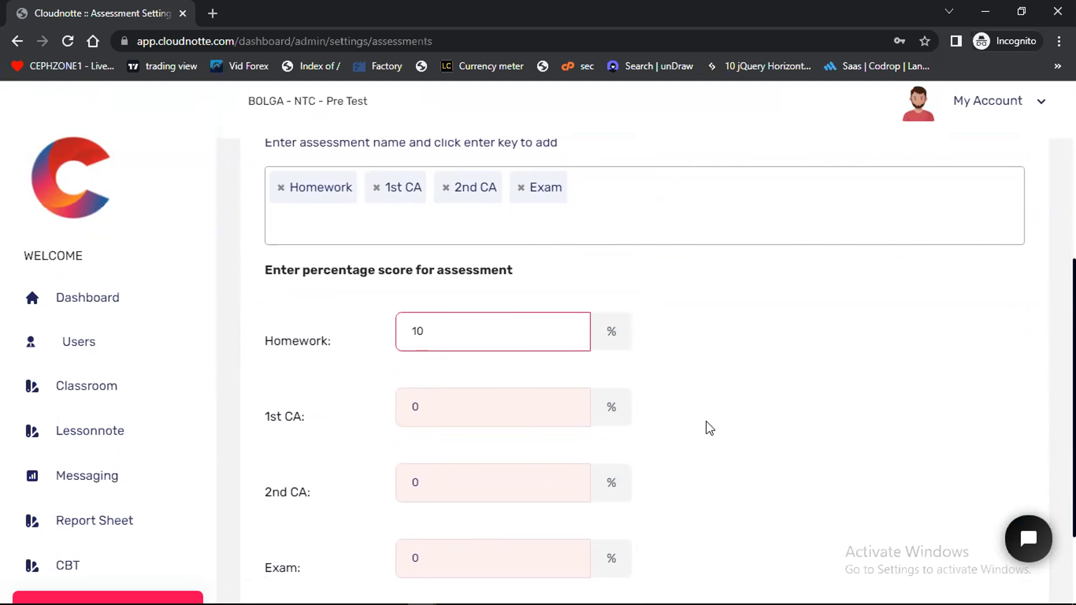
{"action": "left_click", "coordinate": [413, 378]}
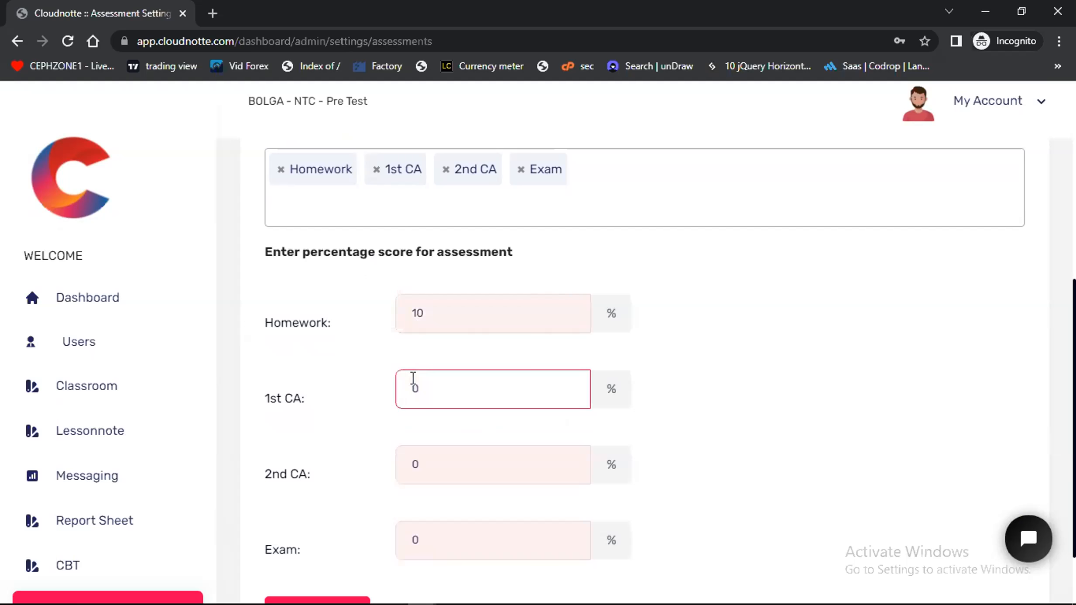
{"action": "type", "text": "2"}
{"action": "left_click", "coordinate": [415, 466]}
{"action": "type", "text": "2"}
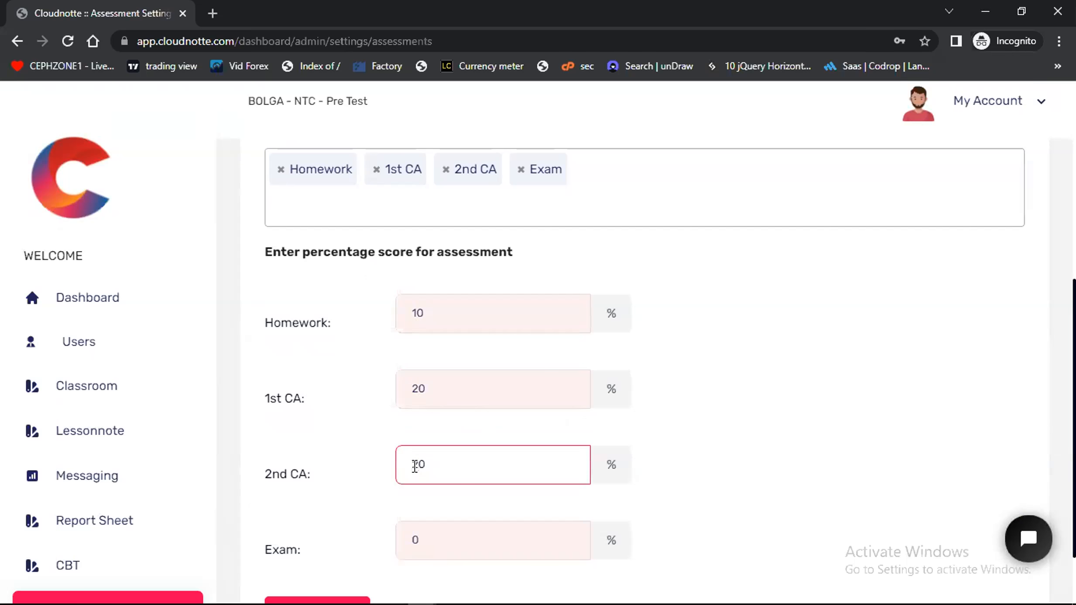
{"action": "left_click", "coordinate": [415, 540]}
{"action": "type", "text": "5"}
{"action": "left_click", "coordinate": [705, 450]}
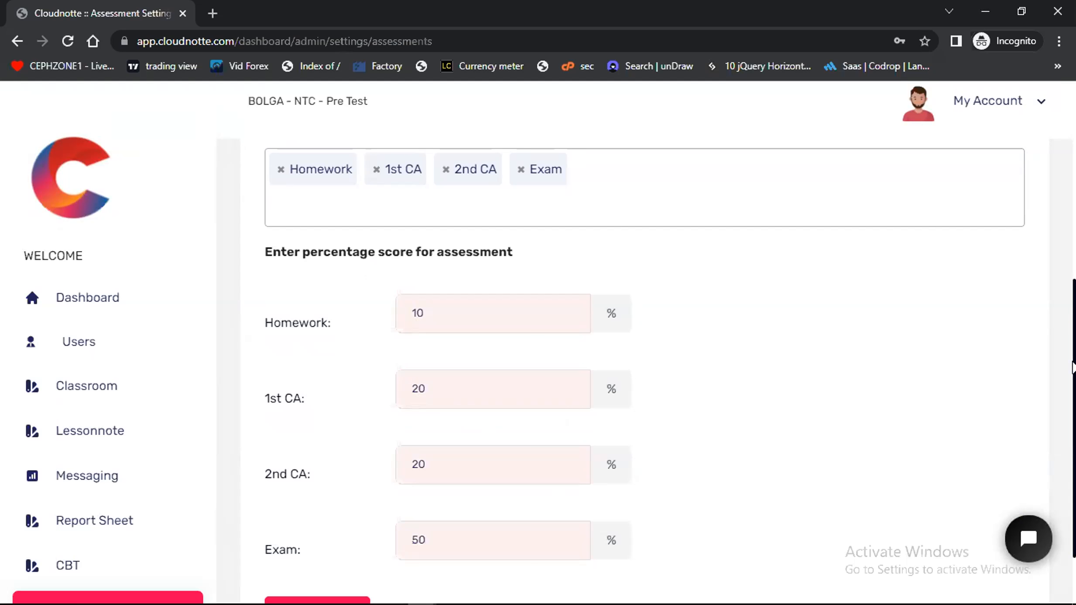
Review the completed assessment form and add the assessments for JSS1 UNIQUE
{"action": "scroll", "coordinate": [1074, 366], "scroll_direction": "down", "scroll_amount": 1}
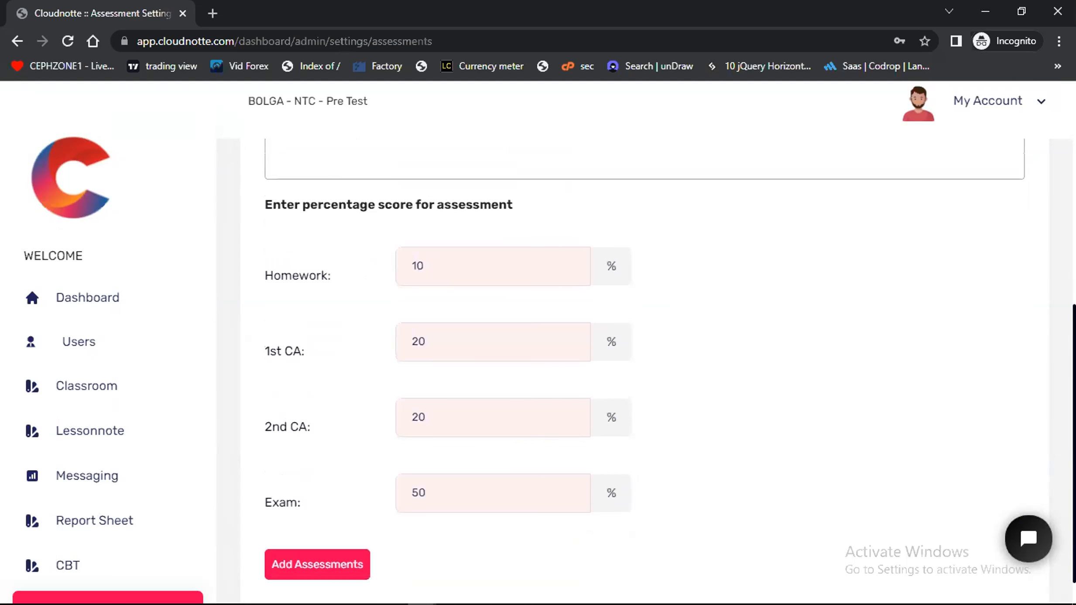
{"action": "scroll", "coordinate": [646, 370], "scroll_direction": "up", "scroll_amount": 6}
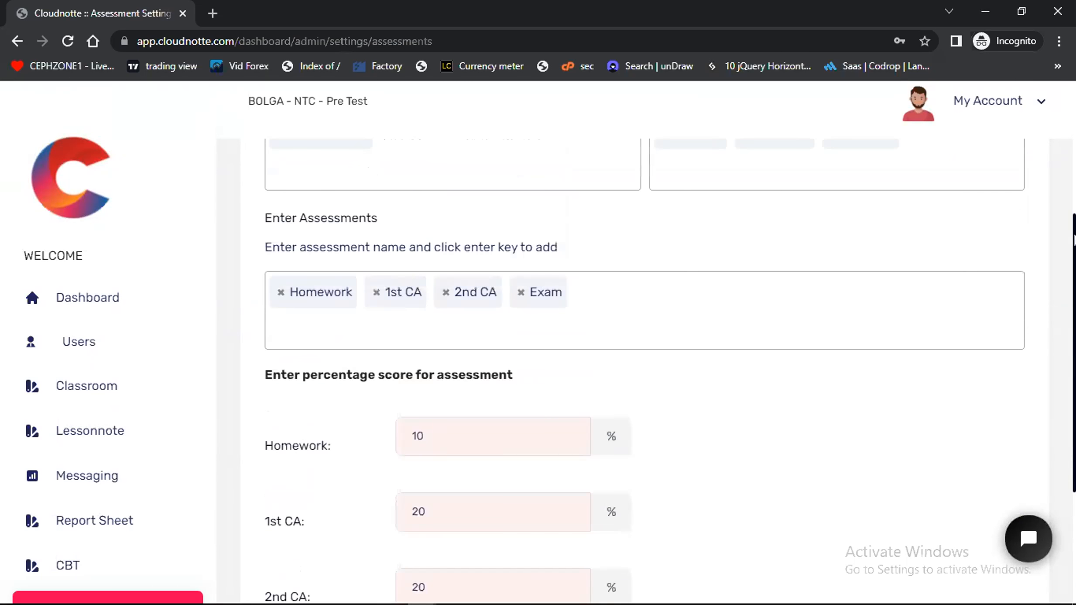
{"action": "scroll", "coordinate": [670, 371], "scroll_direction": "up", "scroll_amount": 2}
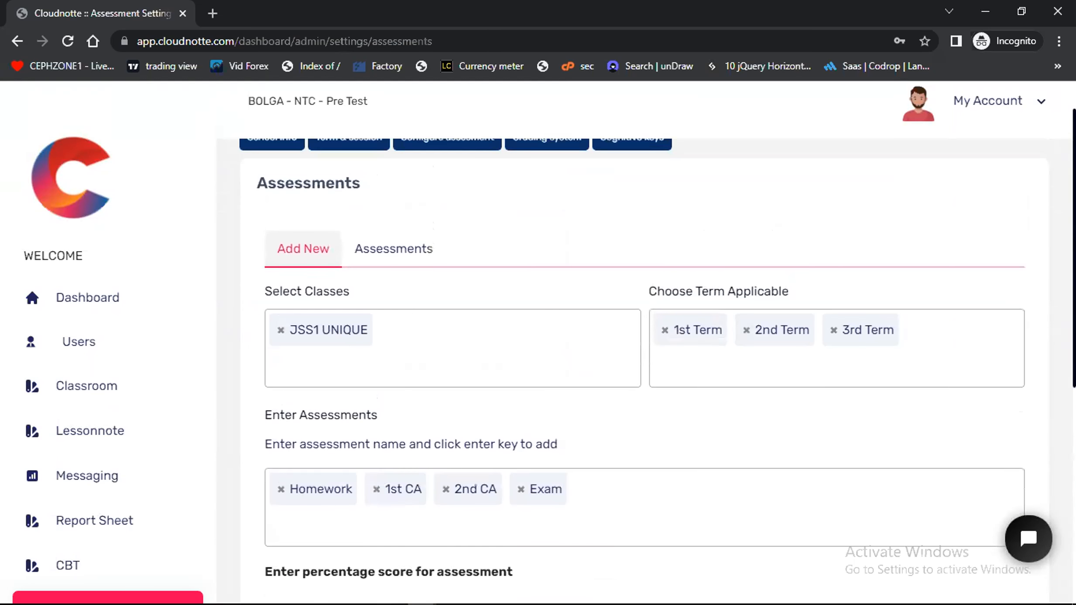
{"action": "scroll", "coordinate": [657, 336], "scroll_direction": "up", "scroll_amount": 1}
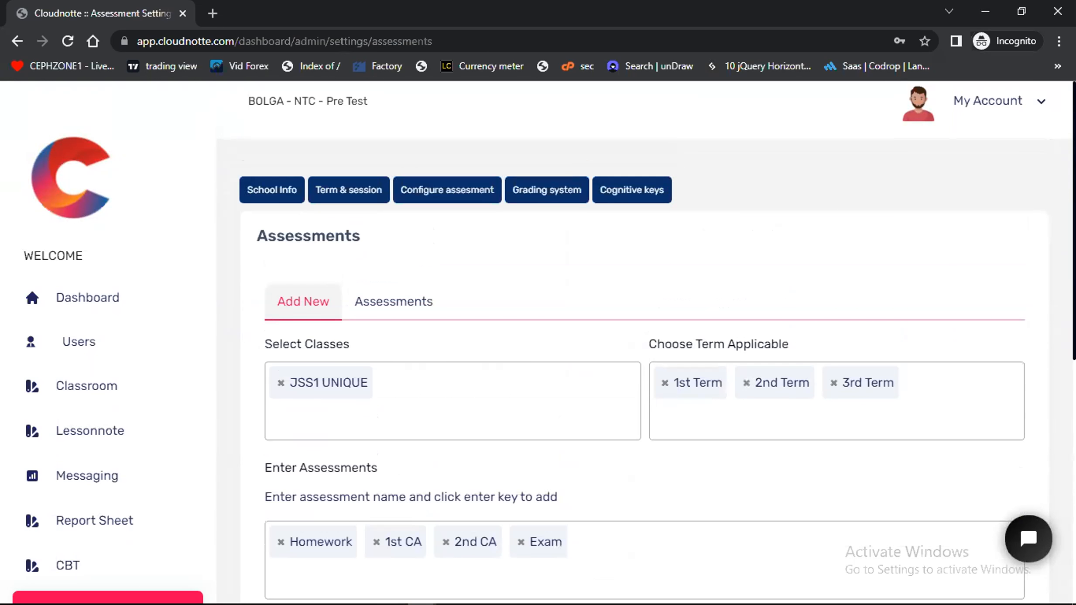
{"action": "scroll", "coordinate": [646, 371], "scroll_direction": "down", "scroll_amount": 6}
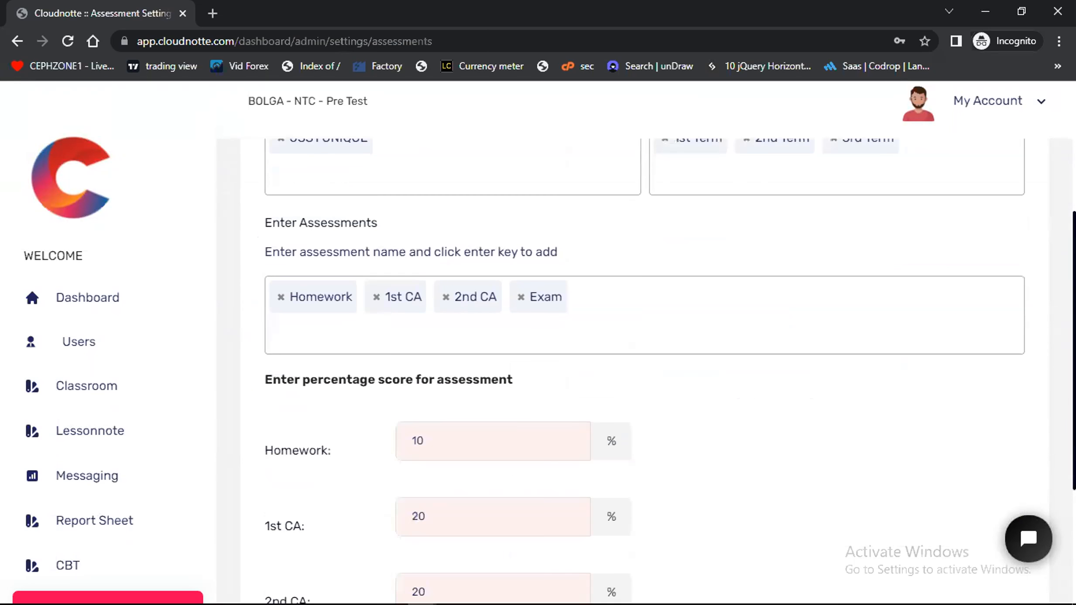
{"action": "scroll", "coordinate": [670, 373], "scroll_direction": "down", "scroll_amount": 1}
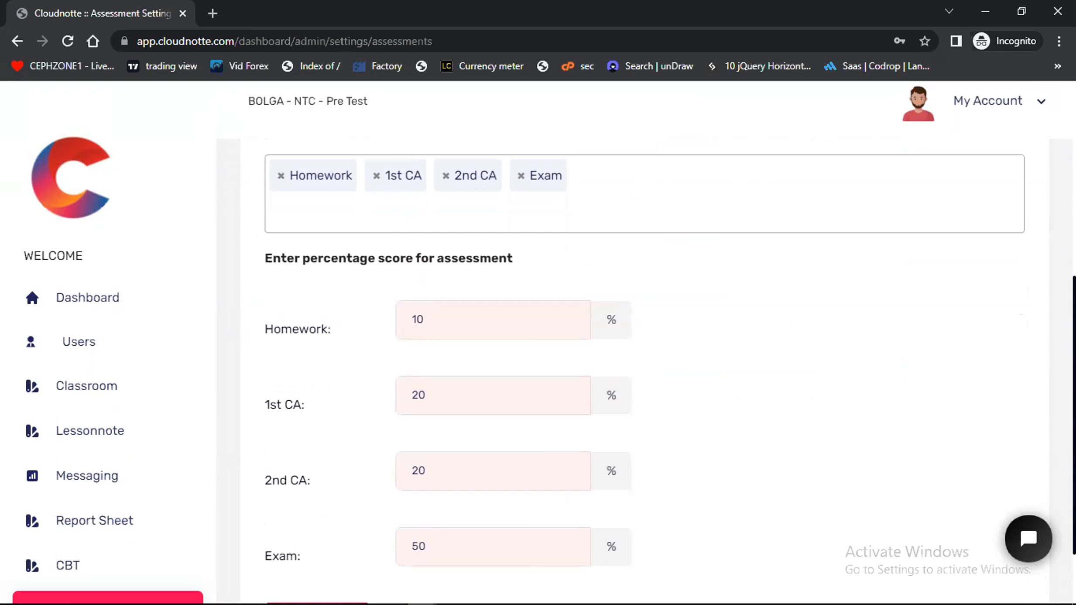
{"action": "scroll", "coordinate": [646, 371], "scroll_direction": "down", "scroll_amount": 1}
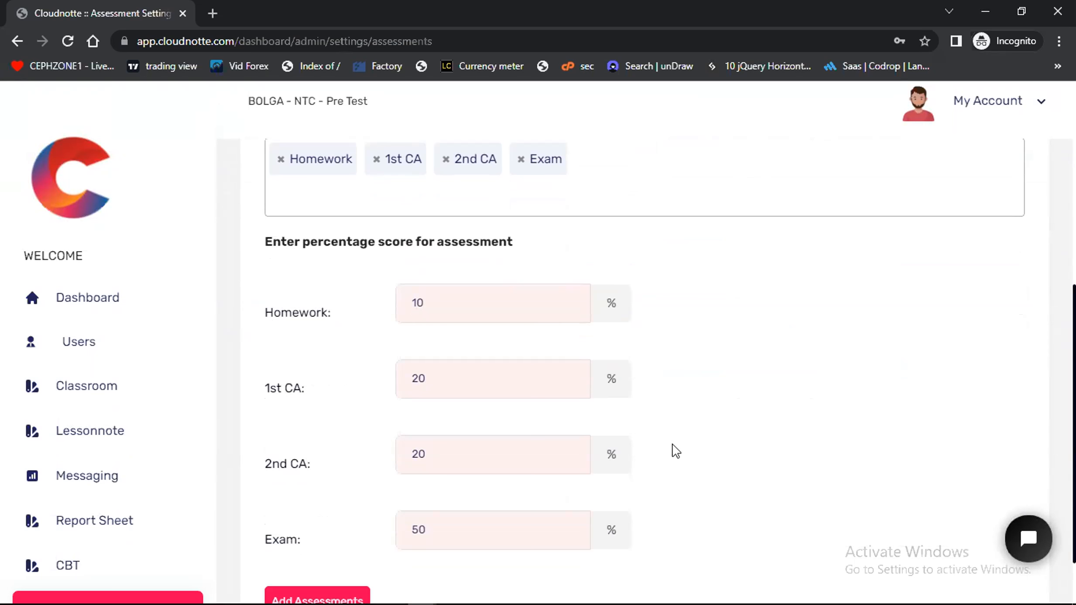
{"action": "scroll", "coordinate": [521, 461], "scroll_direction": "down", "scroll_amount": 2}
{"action": "left_click", "coordinate": [316, 527]}
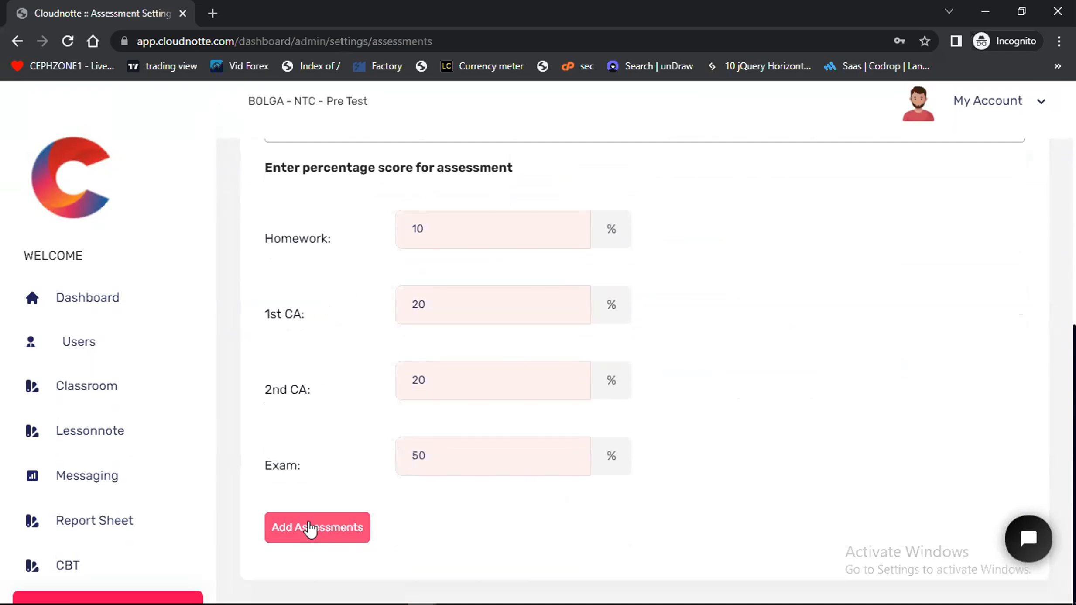
{"action": "left_click", "coordinate": [551, 449]}
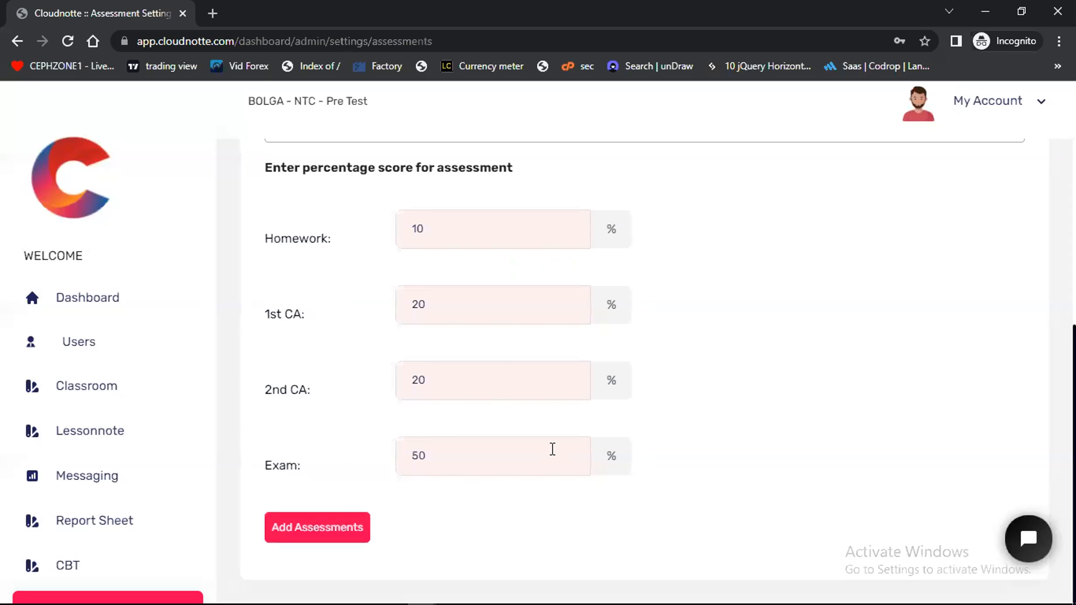
Open the school's grading system settings
{"action": "scroll", "coordinate": [125, 533], "scroll_direction": "down", "scroll_amount": 3}
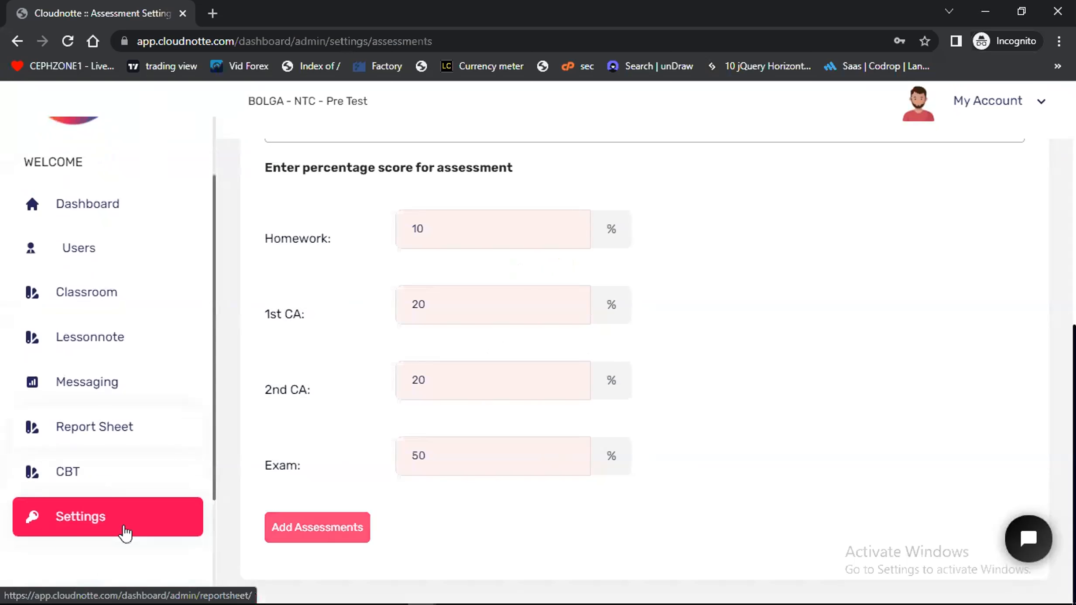
{"action": "scroll", "coordinate": [445, 408], "scroll_direction": "up", "scroll_amount": 8}
{"action": "scroll", "coordinate": [480, 264], "scroll_direction": "up", "scroll_amount": 4}
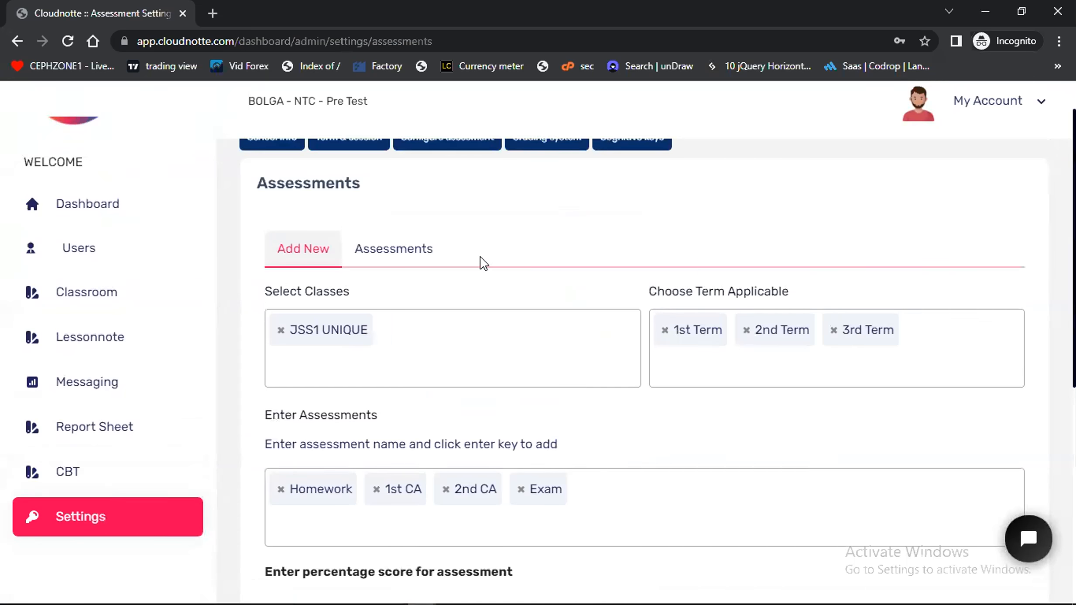
{"action": "left_click", "coordinate": [560, 191]}
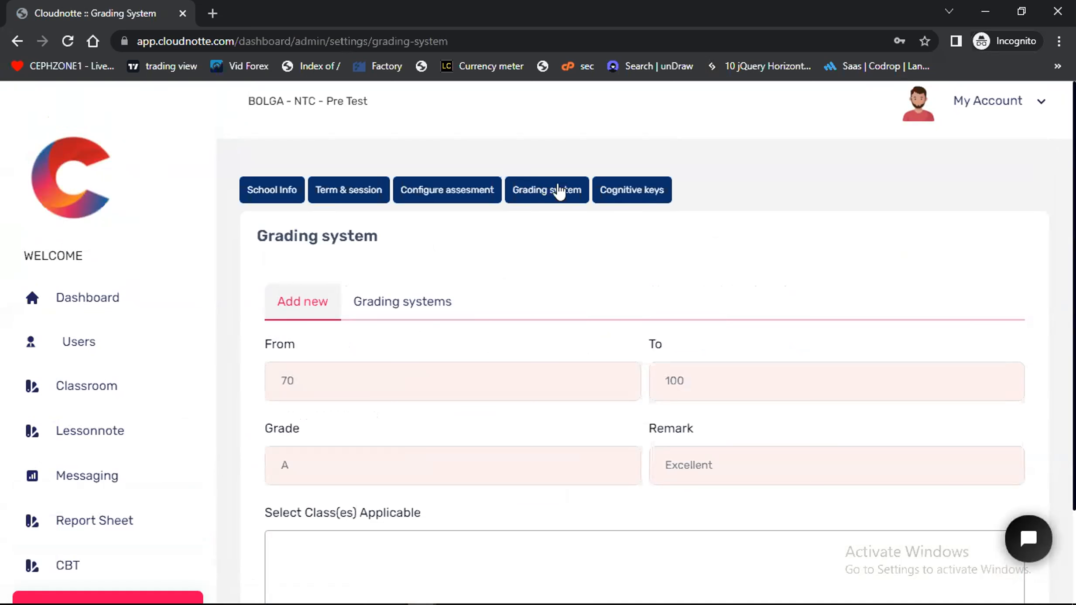
Set the new grade's score range from 70 to 100
{"action": "left_click", "coordinate": [311, 381]}
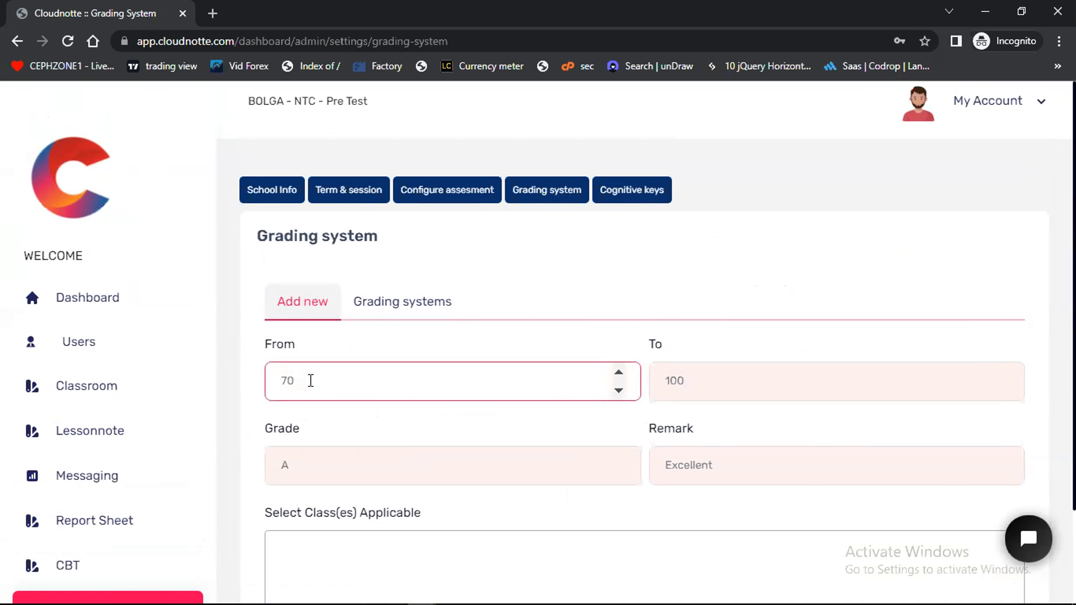
{"action": "type", "text": "70"}
{"action": "left_click", "coordinate": [655, 378]}
{"action": "key", "text": "Tab"}
{"action": "type", "text": "100"}
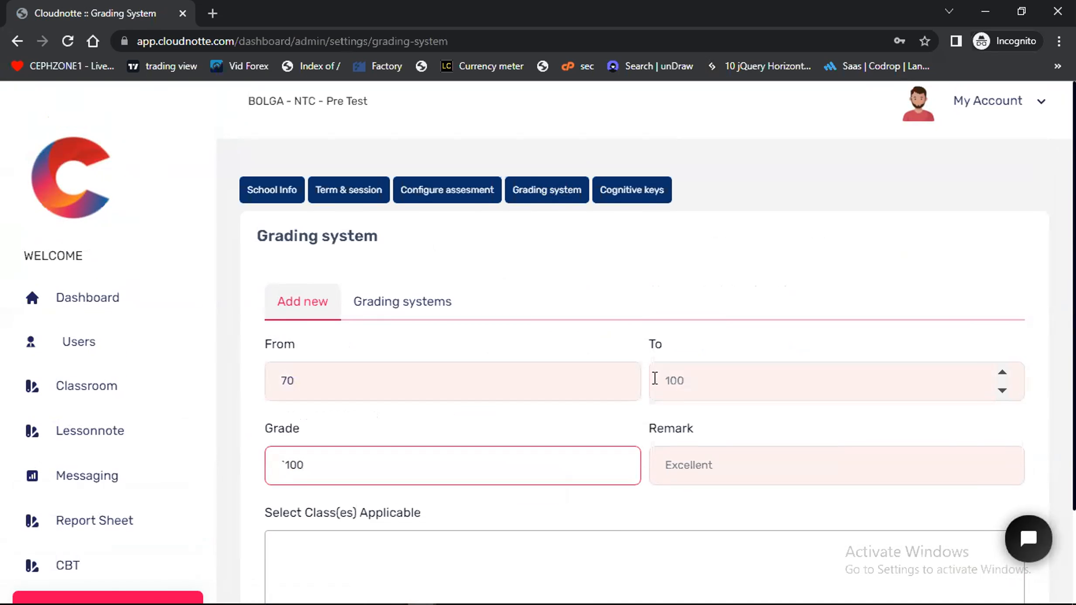
{"action": "key", "text": "ctrl+a"}
{"action": "key", "text": "BackSpace"}
{"action": "left_click", "coordinate": [655, 379]}
{"action": "type", "text": "100"}
Enter A as the grade and Excellent as the remark for the new score range
{"action": "left_click", "coordinate": [430, 470]}
{"action": "type", "text": "A"}
{"action": "left_click", "coordinate": [659, 476]}
{"action": "type", "text": "Ex"}
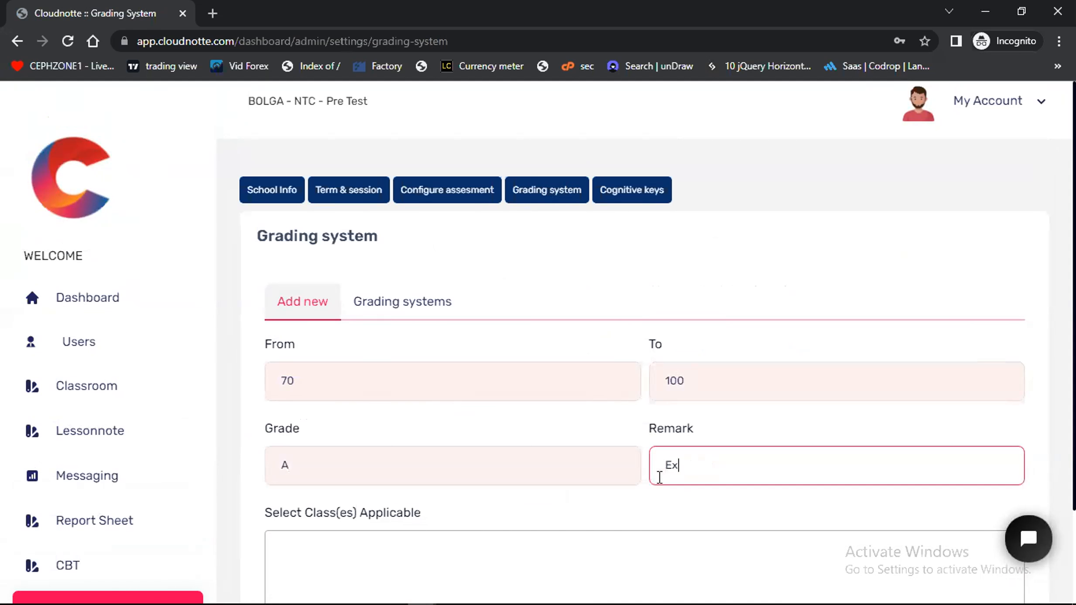
{"action": "type", "text": "cellent"}
Apply the new grade to the class JSS1 UNIQUE and add it to the grading system
{"action": "scroll", "coordinate": [637, 494], "scroll_direction": "down", "scroll_amount": 3}
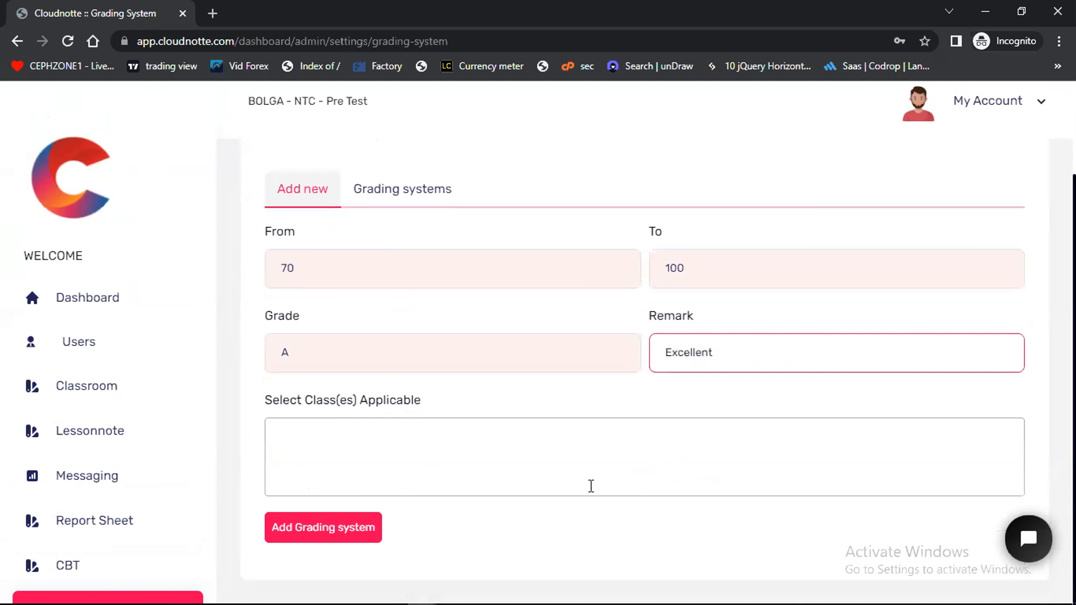
{"action": "left_click", "coordinate": [332, 439]}
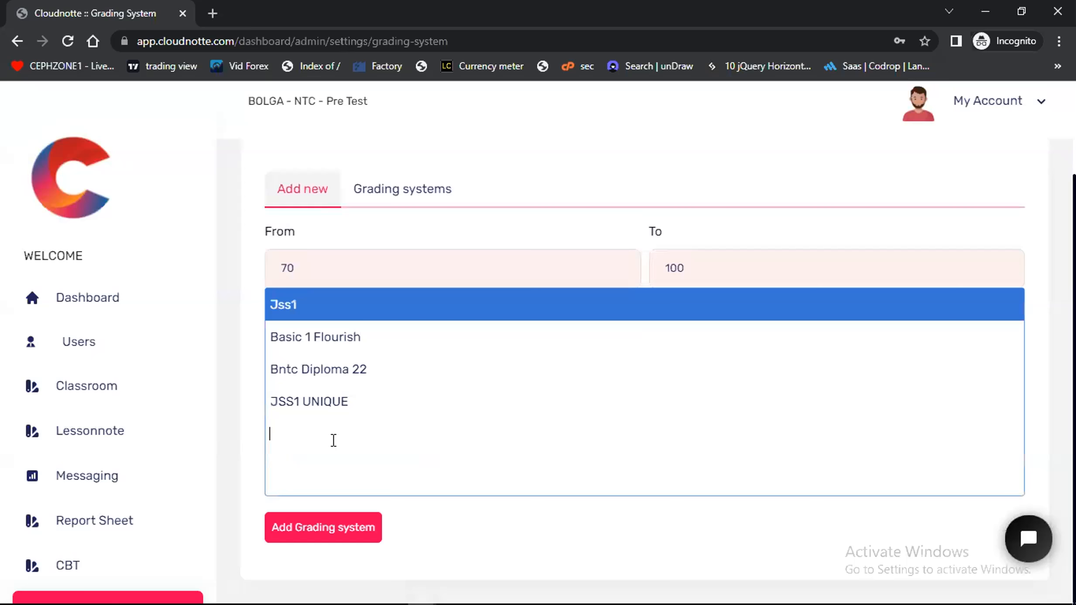
{"action": "left_click", "coordinate": [331, 404]}
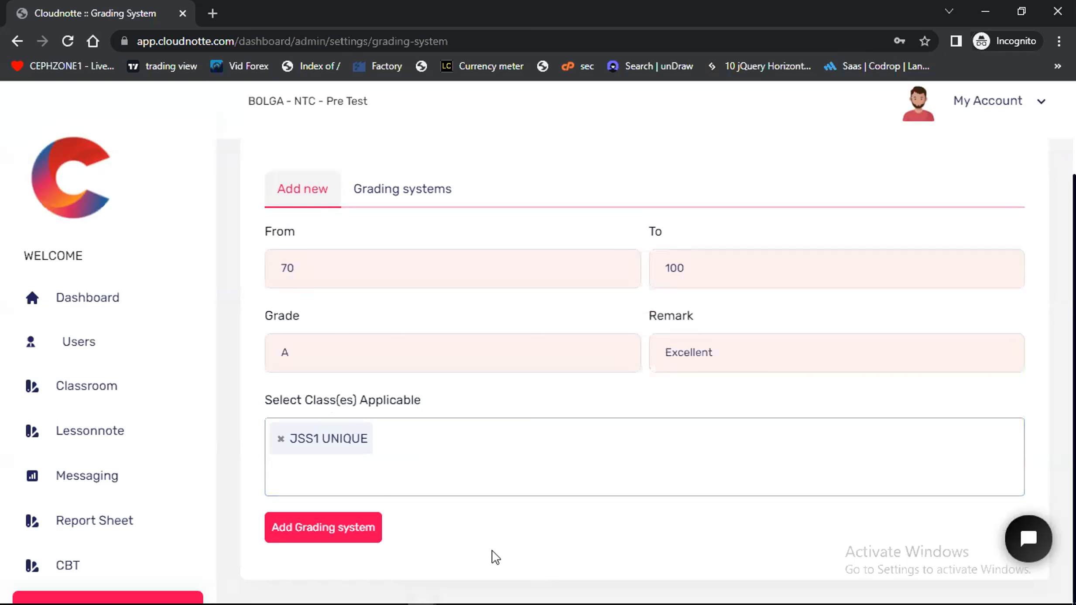
{"action": "left_click", "coordinate": [313, 536]}
{"action": "left_click", "coordinate": [312, 535]}
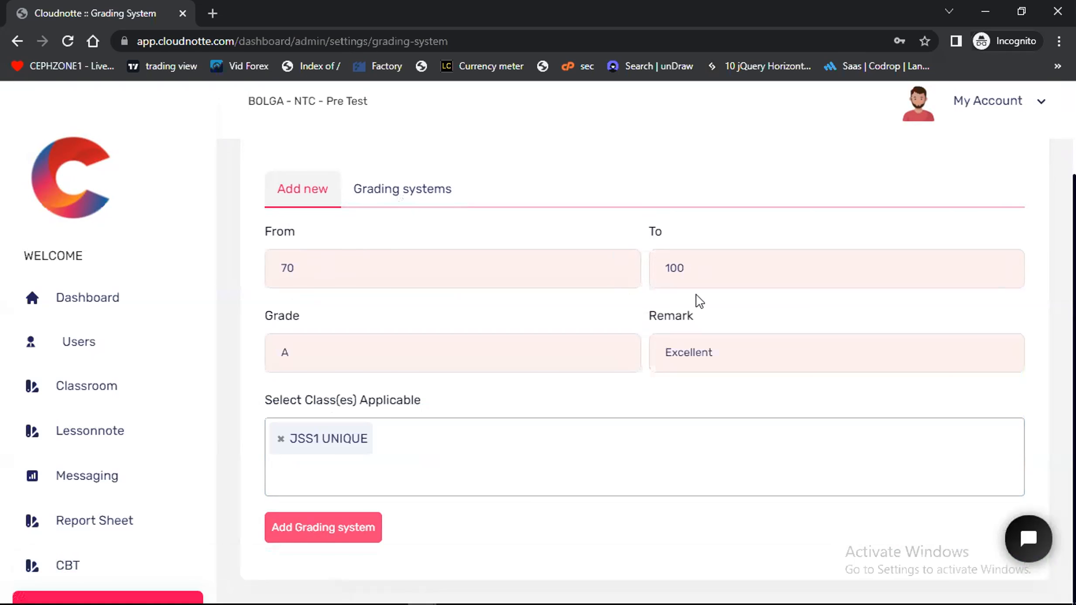
{"action": "left_click", "coordinate": [304, 357]}
{"action": "double_click", "coordinate": [304, 357]}
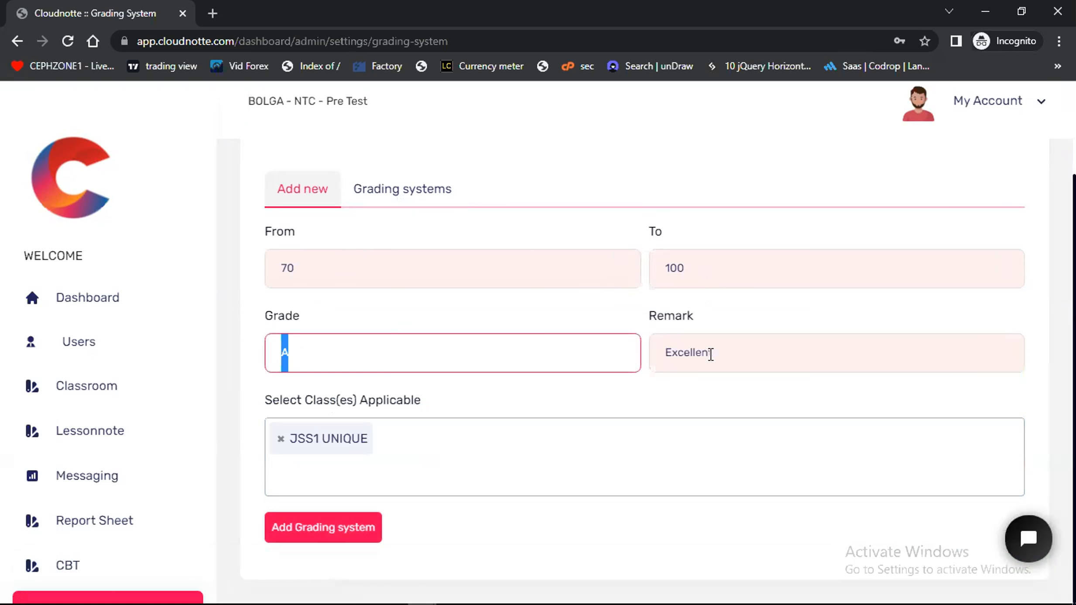
{"action": "left_click", "coordinate": [602, 312]}
Open the cognitive keys settings and add Punctuality to the affective domain
{"action": "scroll", "coordinate": [602, 312], "scroll_direction": "up", "scroll_amount": 3}
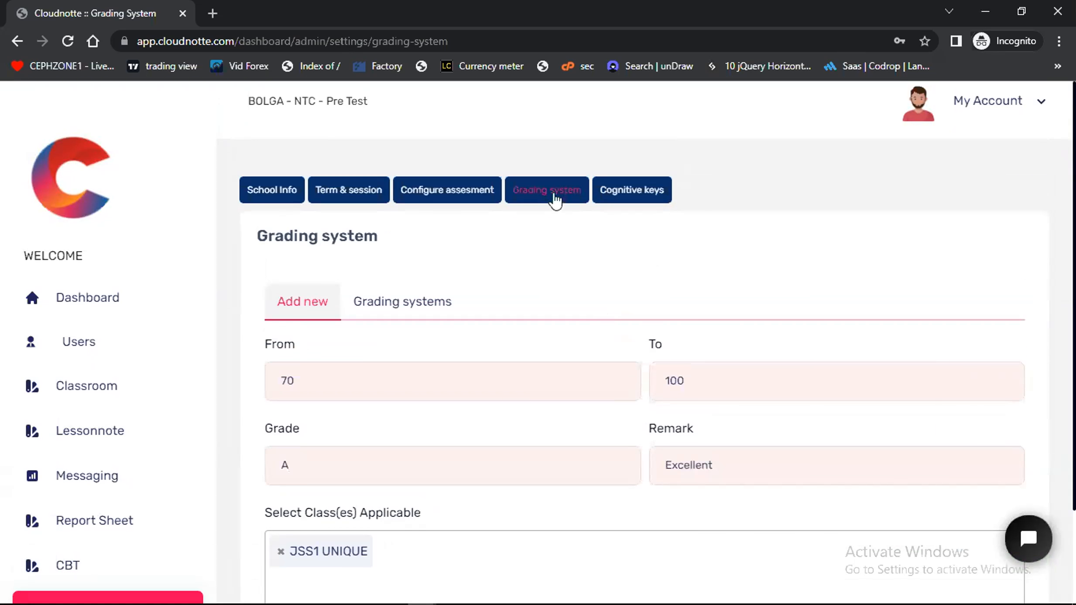
{"action": "left_click", "coordinate": [632, 193]}
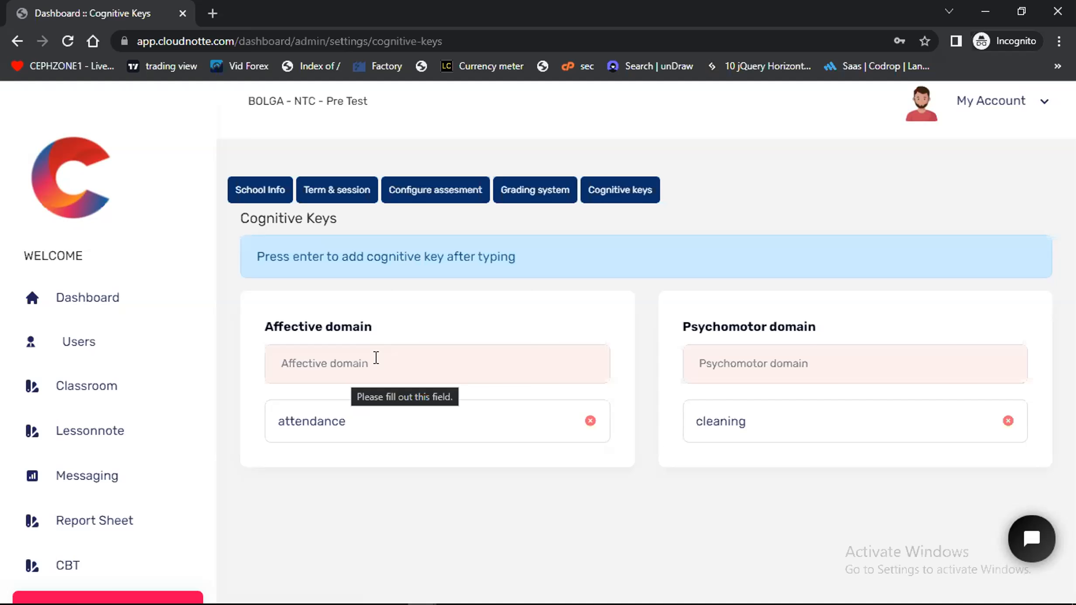
{"action": "left_click", "coordinate": [377, 358]}
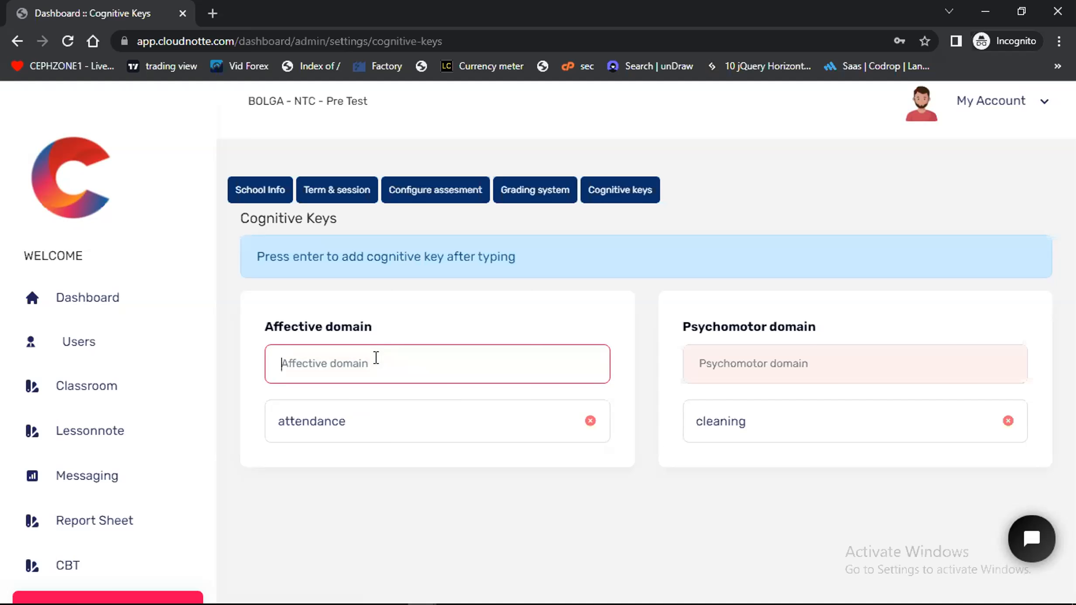
{"action": "type", "text": "Pu"}
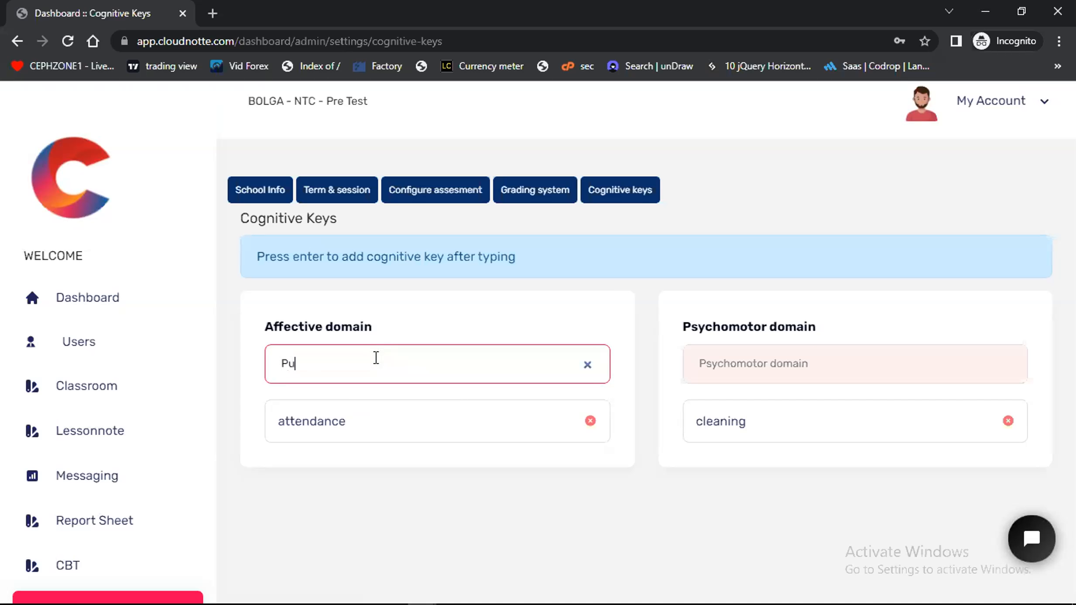
{"action": "type", "text": "nctuality"}
{"action": "key", "text": "Return"}
Add Attitude as a cognitive key in the psychomotor domain
{"action": "left_click", "coordinate": [738, 382]}
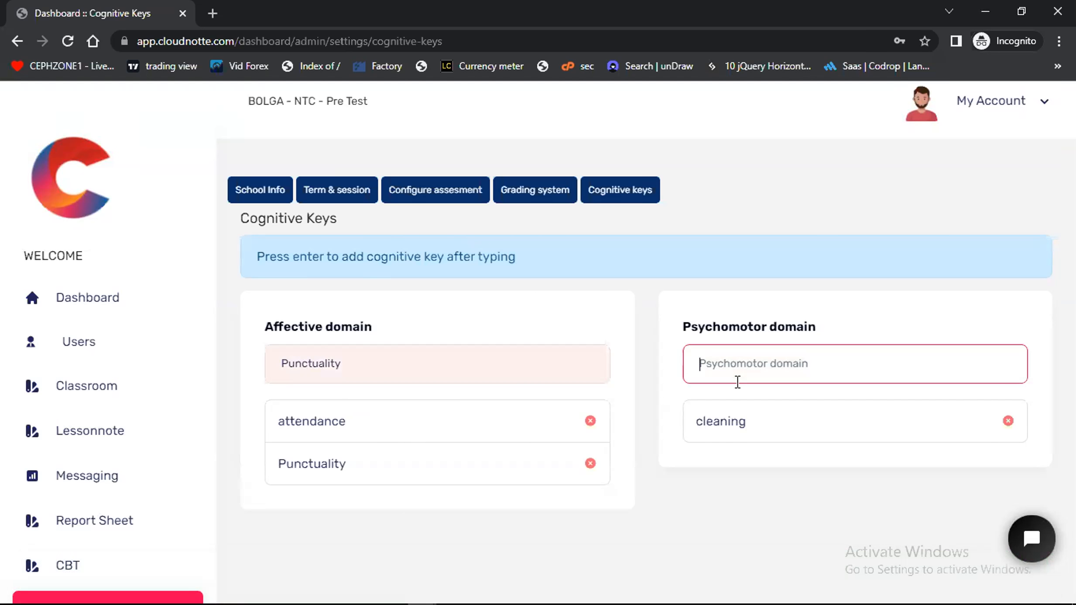
{"action": "type", "text": "Atti"}
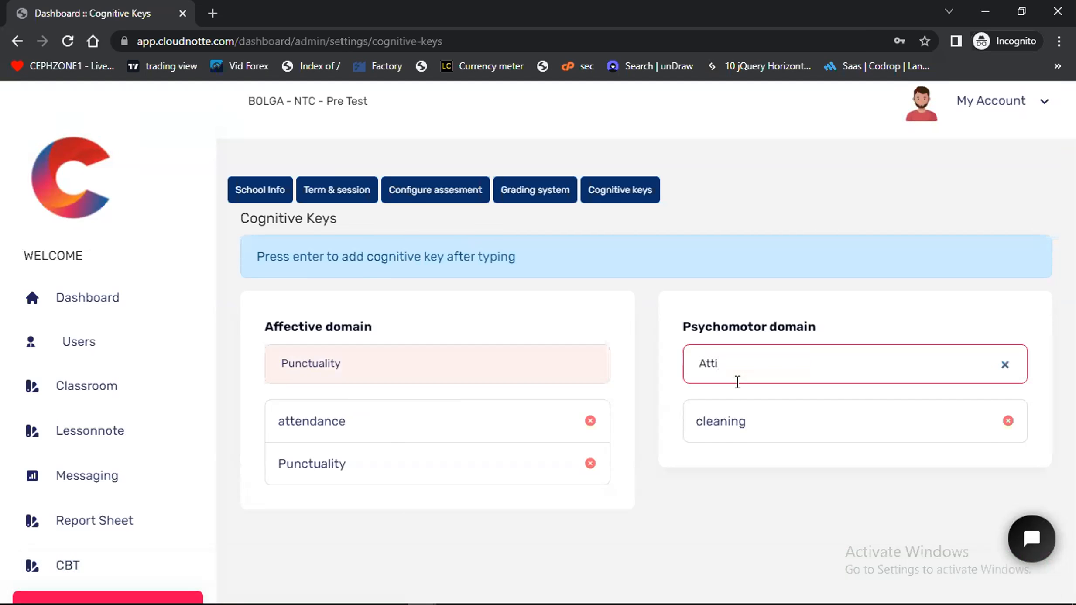
{"action": "type", "text": "tude"}
{"action": "key", "text": "Return"}
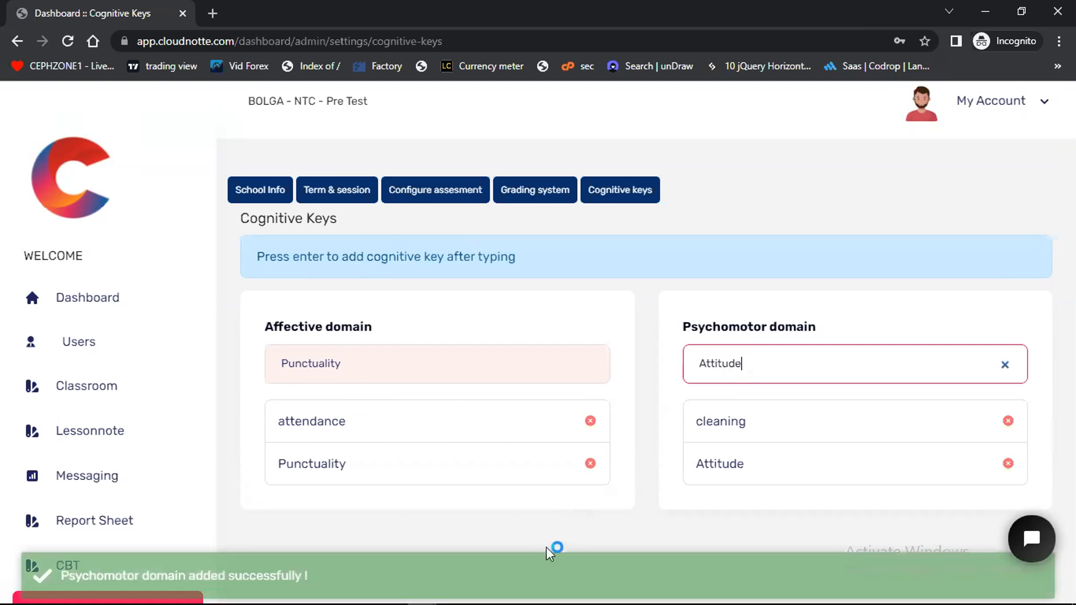
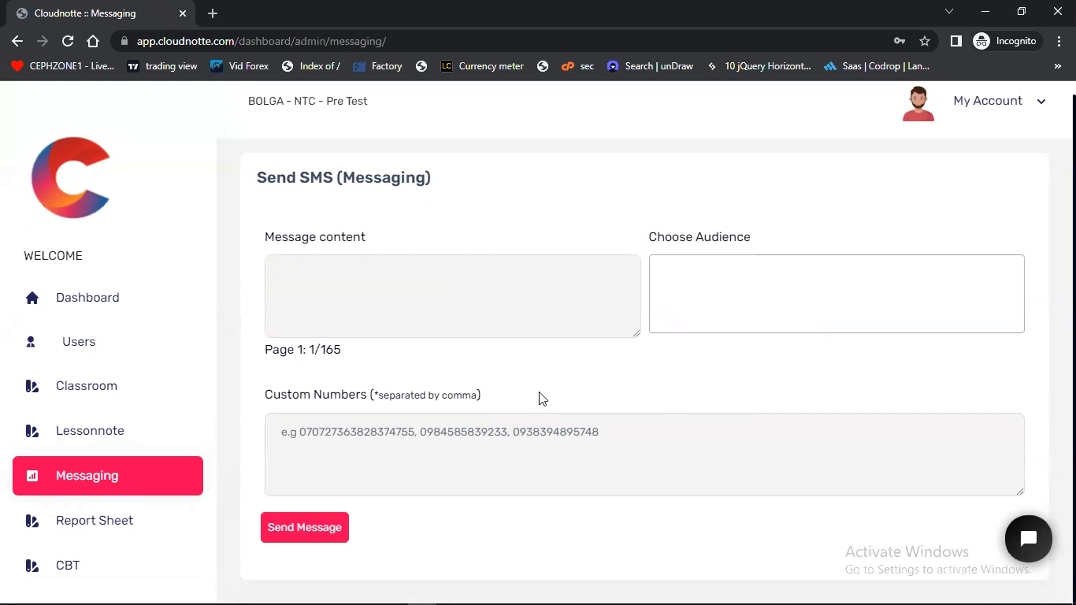
Open the premium subscription page and look over the payable features and payment plans
{"action": "scroll", "coordinate": [127, 480], "scroll_direction": "down", "scroll_amount": 3}
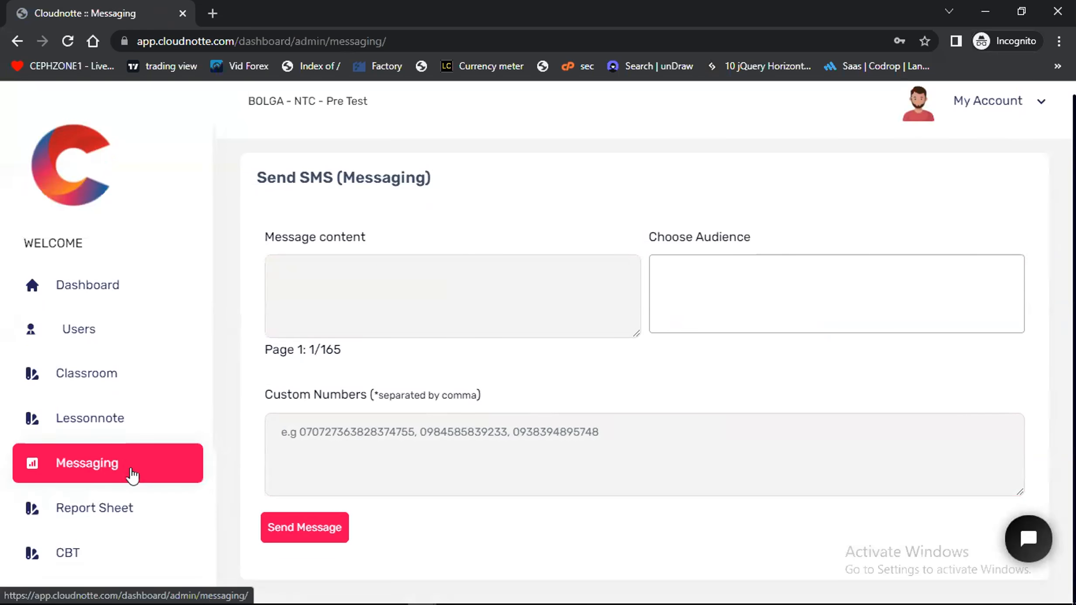
{"action": "scroll", "coordinate": [113, 489], "scroll_direction": "down", "scroll_amount": 5}
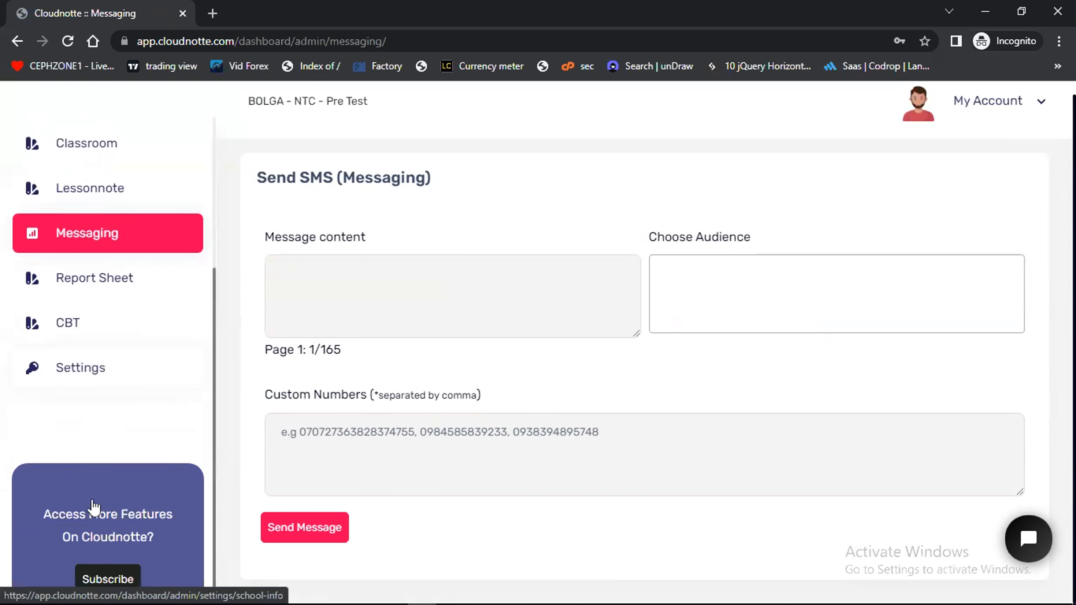
{"action": "left_click", "coordinate": [115, 514]}
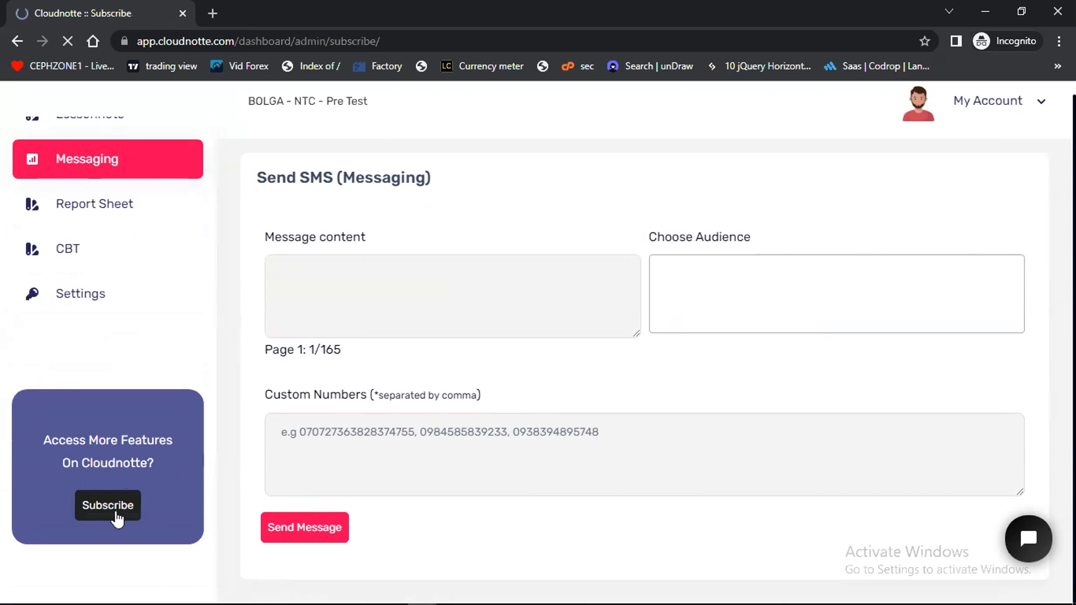
{"action": "scroll", "coordinate": [477, 407], "scroll_direction": "down", "scroll_amount": 10}
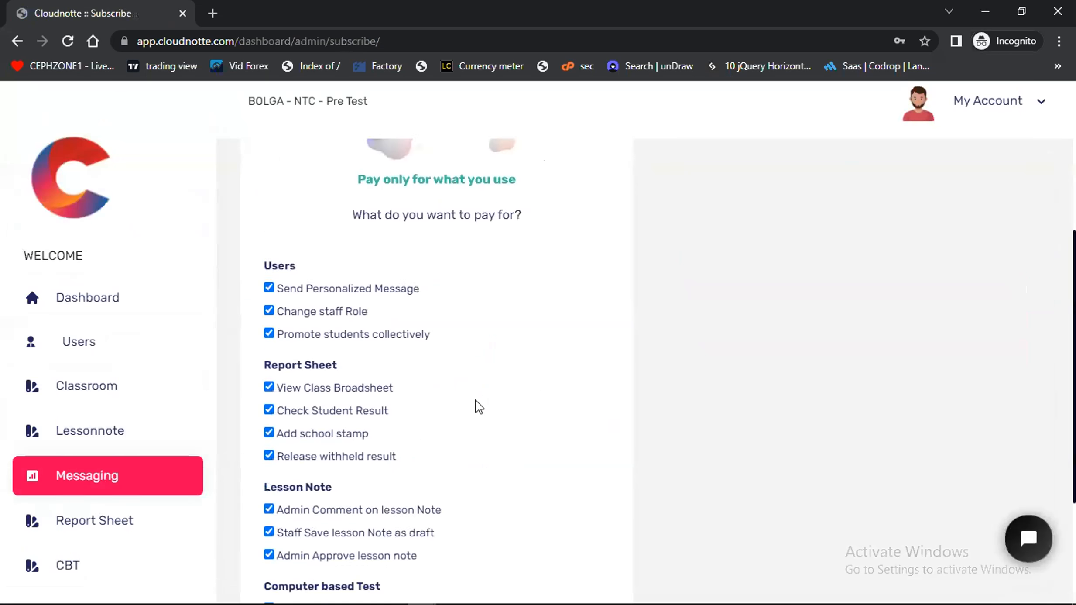
{"action": "scroll", "coordinate": [479, 407], "scroll_direction": "up", "scroll_amount": 10}
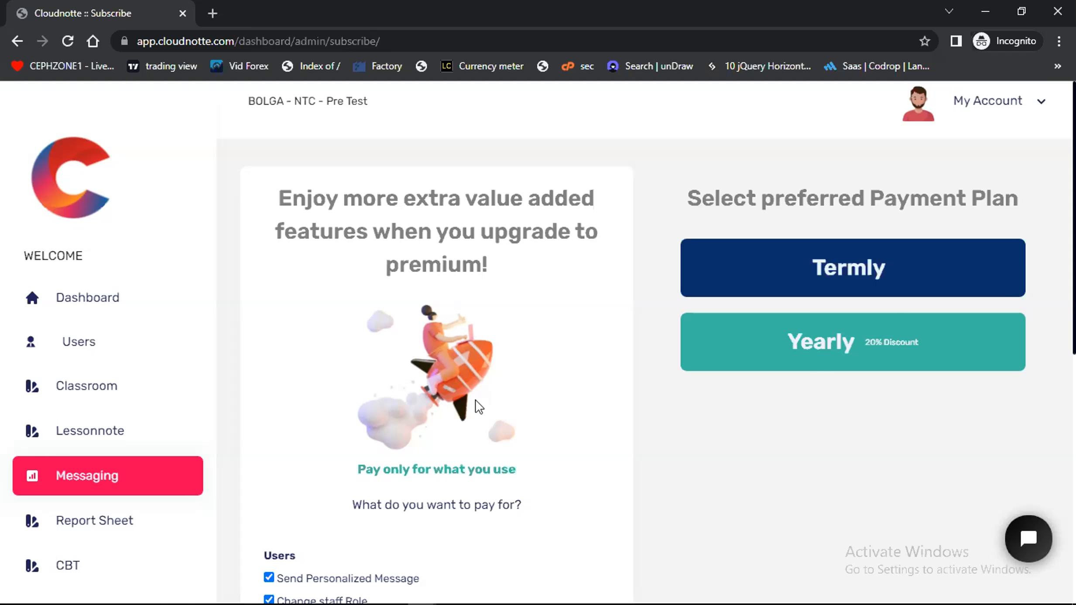
{"action": "scroll", "coordinate": [481, 362], "scroll_direction": "down", "scroll_amount": 1}
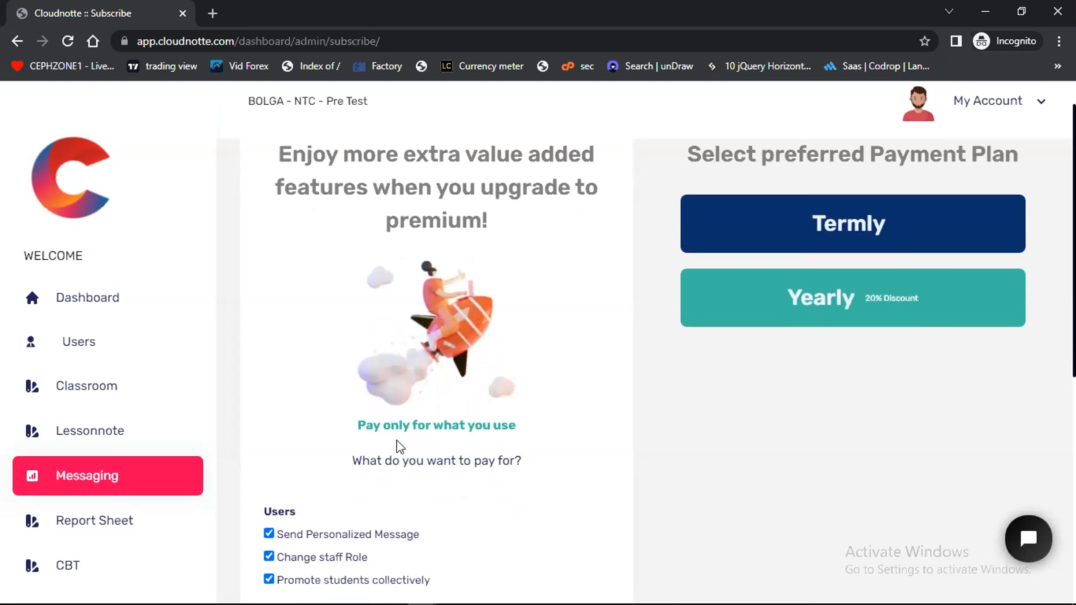
Deselect all three Users features and View Class Broadsheet in the list of features to pay for
{"action": "scroll", "coordinate": [397, 443], "scroll_direction": "down", "scroll_amount": 4}
{"action": "left_click", "coordinate": [269, 374]}
{"action": "left_click", "coordinate": [269, 396]}
{"action": "left_click", "coordinate": [269, 420]}
{"action": "scroll", "coordinate": [271, 425], "scroll_direction": "down", "scroll_amount": 1}
{"action": "scroll", "coordinate": [271, 425], "scroll_direction": "down", "scroll_amount": 4}
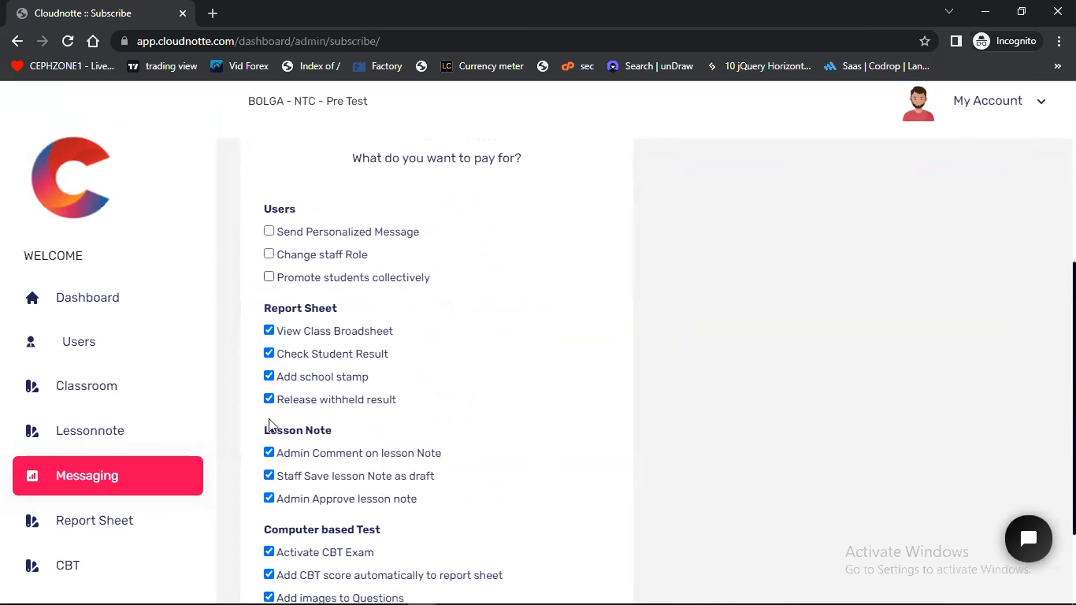
{"action": "left_click", "coordinate": [269, 286]}
{"action": "scroll", "coordinate": [269, 469], "scroll_direction": "down", "scroll_amount": 2}
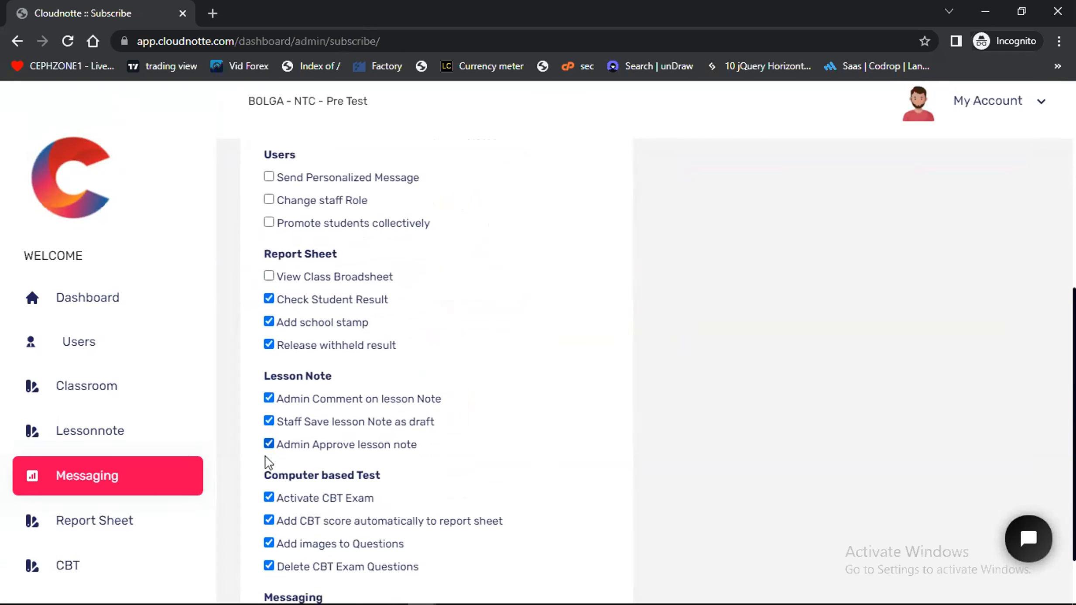
Deselect Delete CBT Exam Questions, Add images to Questions and Add CBT score automatically to report sheet
{"action": "left_click", "coordinate": [269, 490]}
{"action": "left_click", "coordinate": [269, 468]}
{"action": "left_click", "coordinate": [269, 445]}
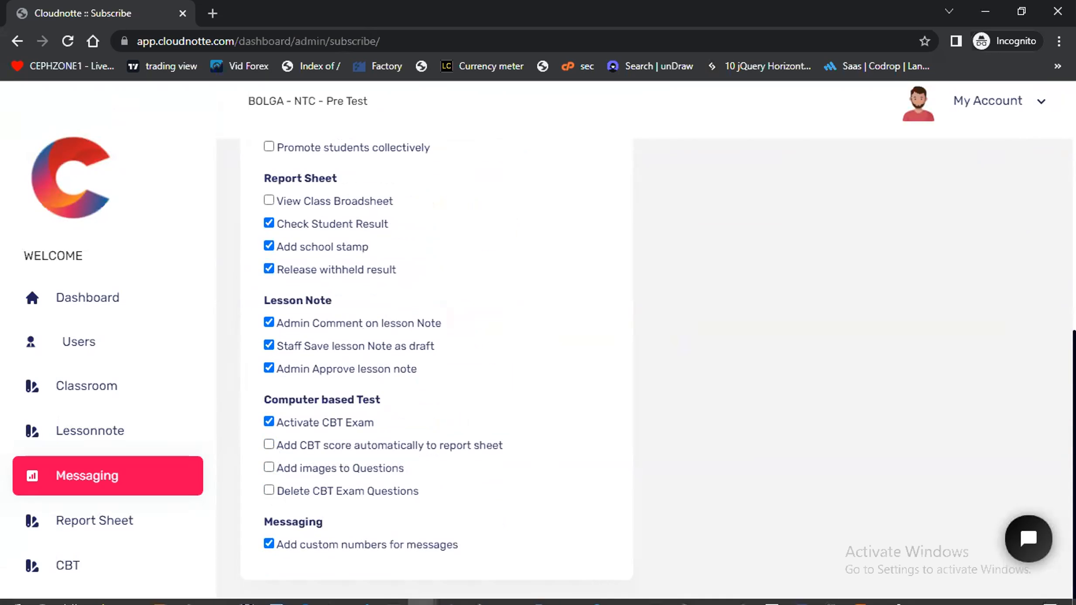
Switch to the Zoom meeting window to check the participants' chat, and return to the Cloudnotte subscription page
{"action": "mouse_move", "coordinate": [422, 592]}
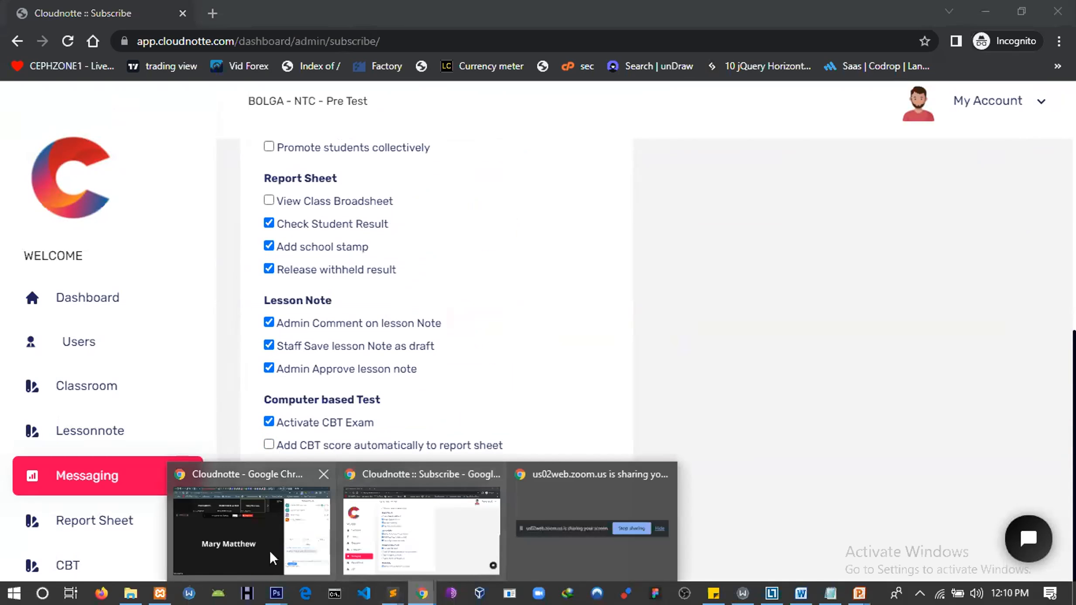
{"action": "left_click", "coordinate": [231, 544]}
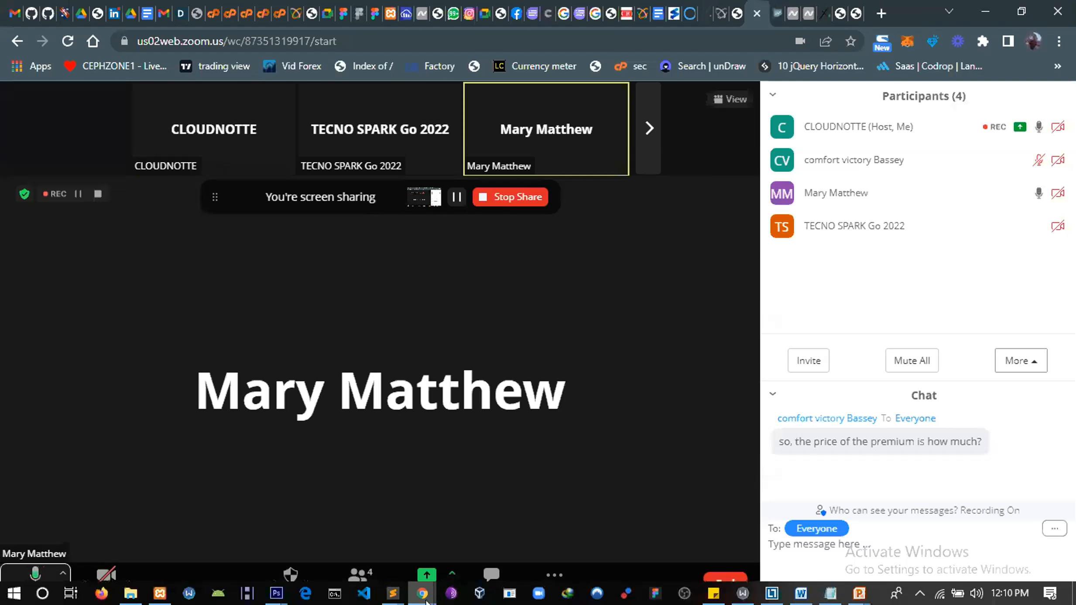
{"action": "mouse_move", "coordinate": [421, 593]}
{"action": "left_click", "coordinate": [438, 535]}
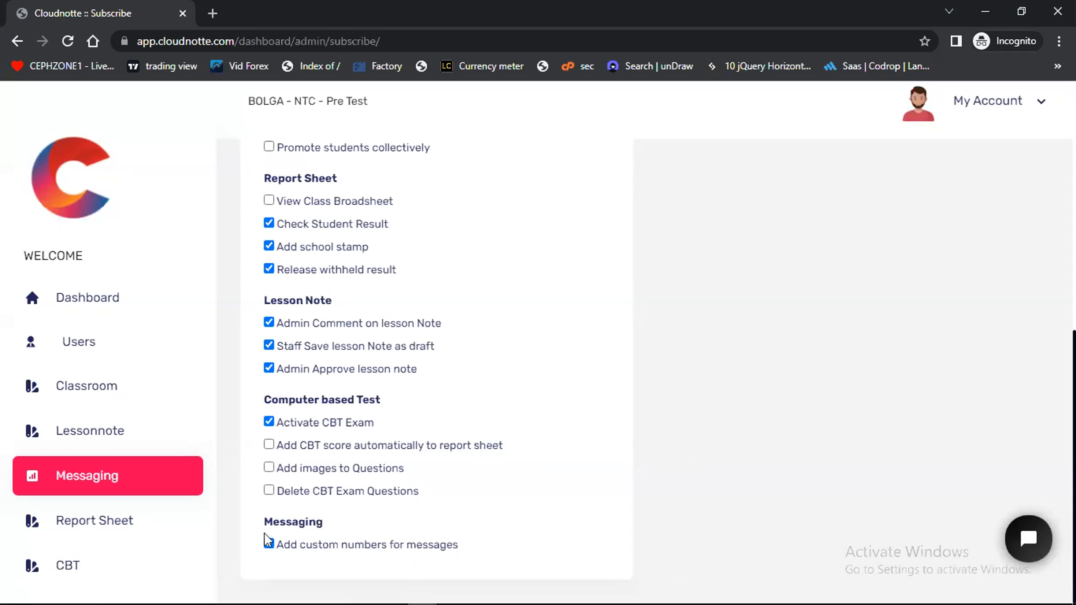
Deselect Activate CBT Exam under the Computer based Test features
{"action": "left_click", "coordinate": [270, 422]}
{"action": "scroll", "coordinate": [279, 369], "scroll_direction": "up", "scroll_amount": 3}
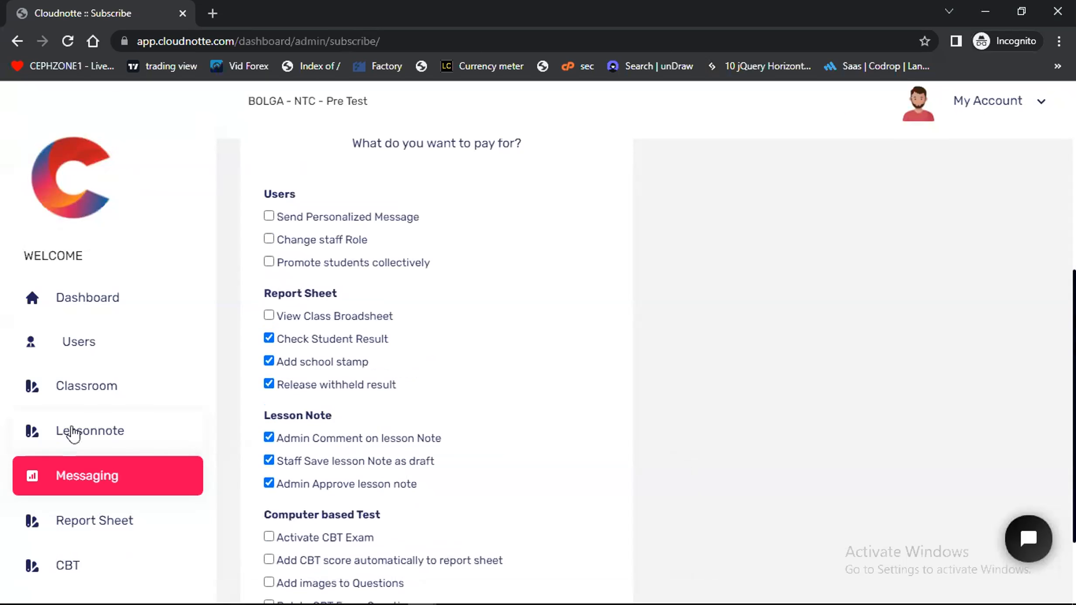
Reload the subscription page to restore its default feature selection
{"action": "scroll", "coordinate": [72, 432], "scroll_direction": "down", "scroll_amount": 4}
{"action": "scroll", "coordinate": [74, 436], "scroll_direction": "down", "scroll_amount": 3}
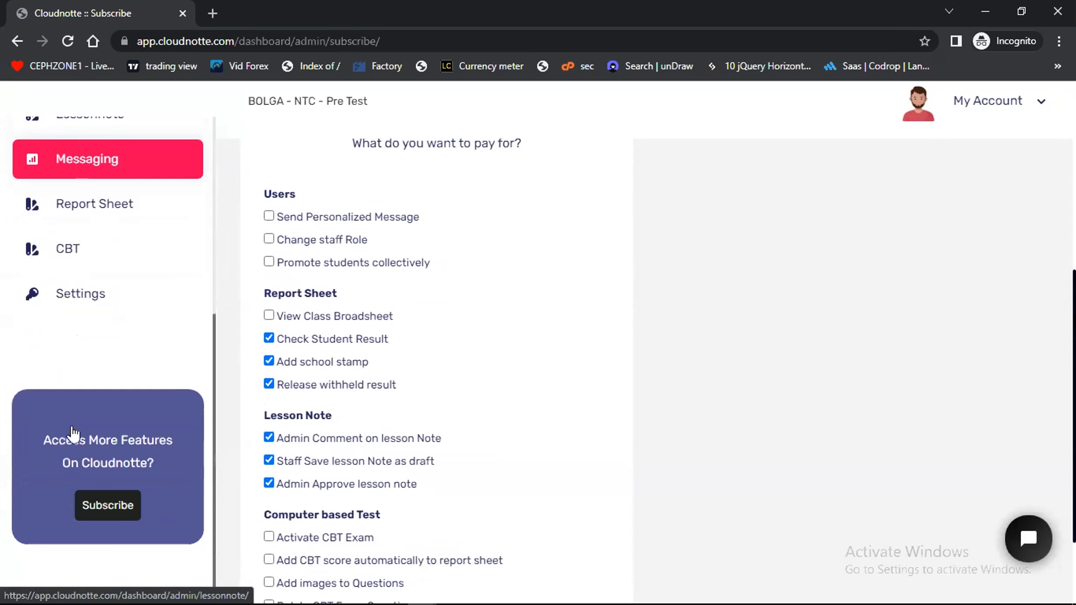
{"action": "left_click", "coordinate": [107, 505]}
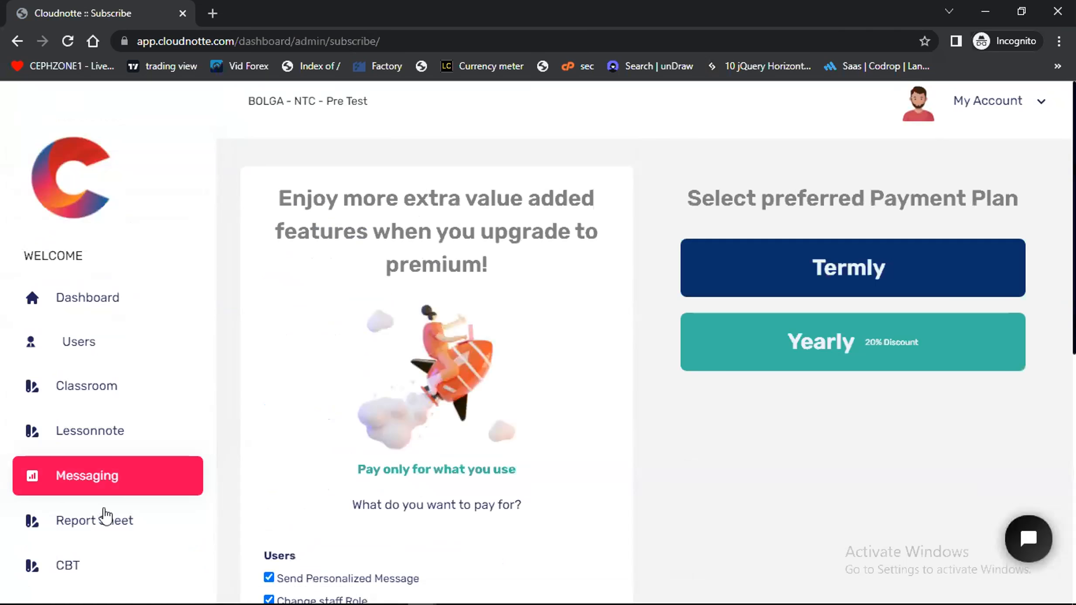
{"action": "scroll", "coordinate": [104, 513], "scroll_direction": "down", "scroll_amount": 5}
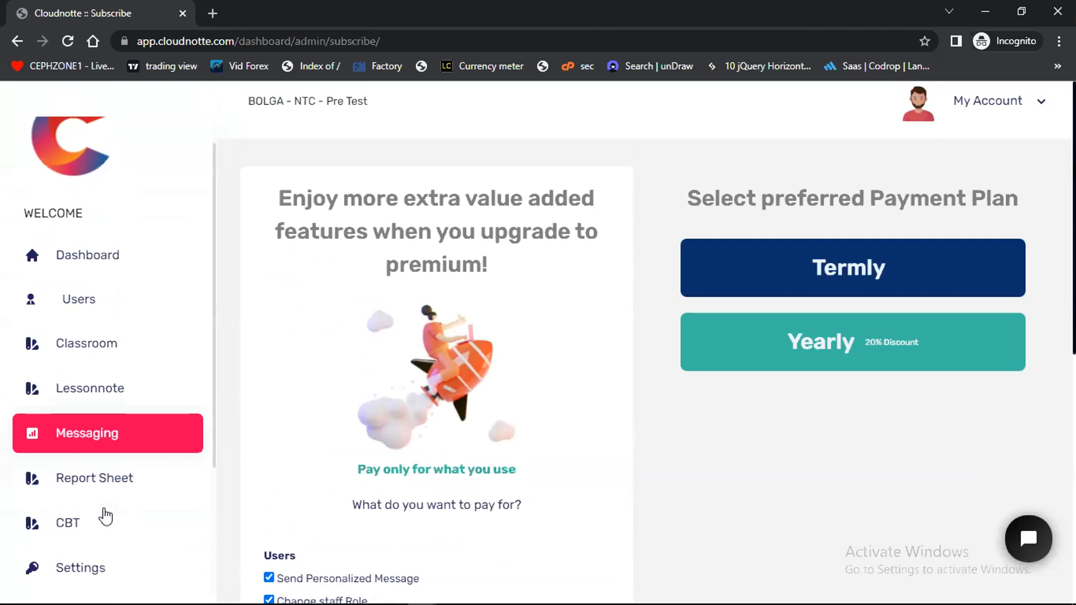
{"action": "scroll", "coordinate": [409, 385], "scroll_direction": "down", "scroll_amount": 1}
{"action": "scroll", "coordinate": [407, 384], "scroll_direction": "down", "scroll_amount": 7}
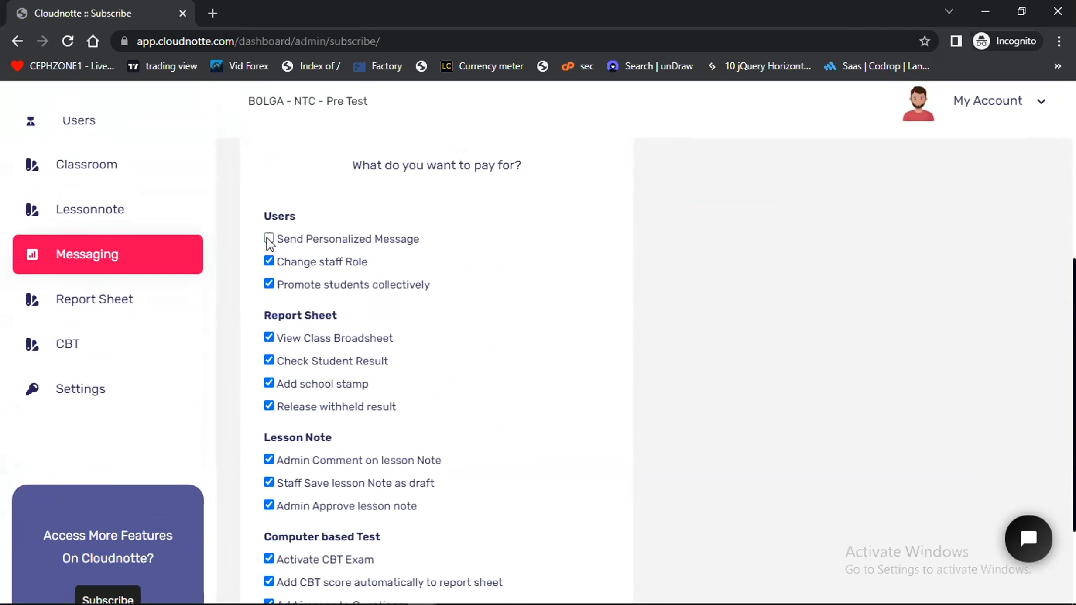
Reselect Send Personalized Message under Users and look over the payment plans and preselected features
{"action": "left_click", "coordinate": [269, 239]}
{"action": "scroll", "coordinate": [339, 332], "scroll_direction": "up", "scroll_amount": 3}
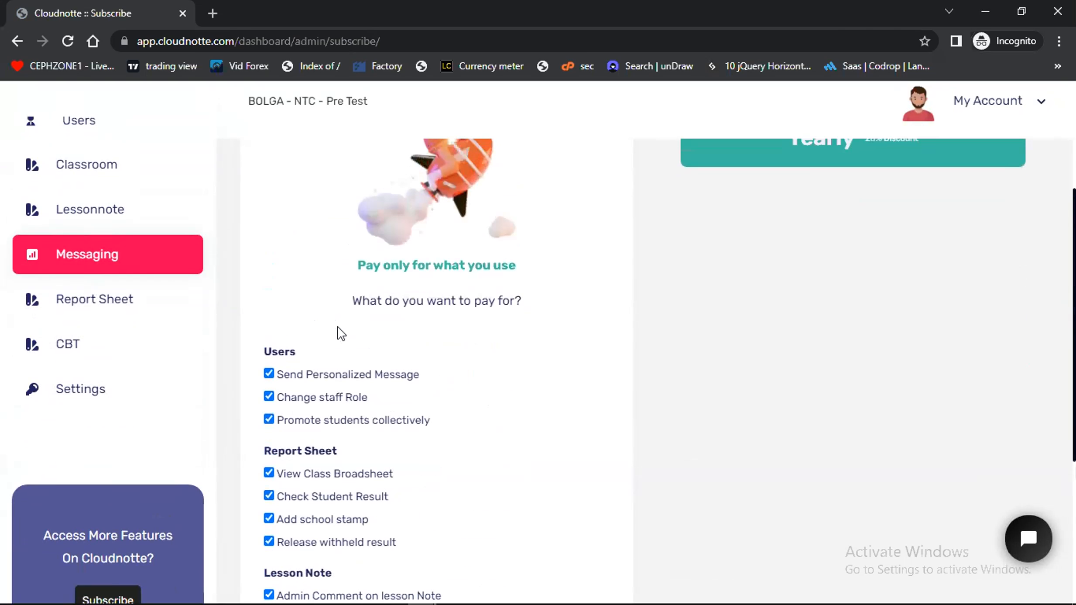
{"action": "scroll", "coordinate": [341, 333], "scroll_direction": "up", "scroll_amount": 5}
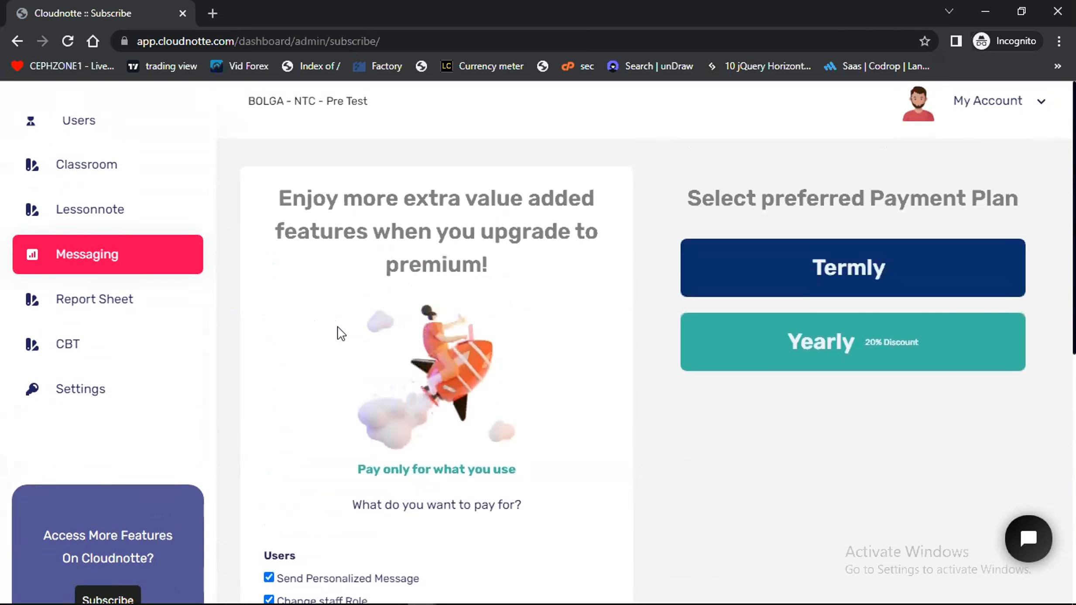
{"action": "scroll", "coordinate": [342, 333], "scroll_direction": "down", "scroll_amount": 5}
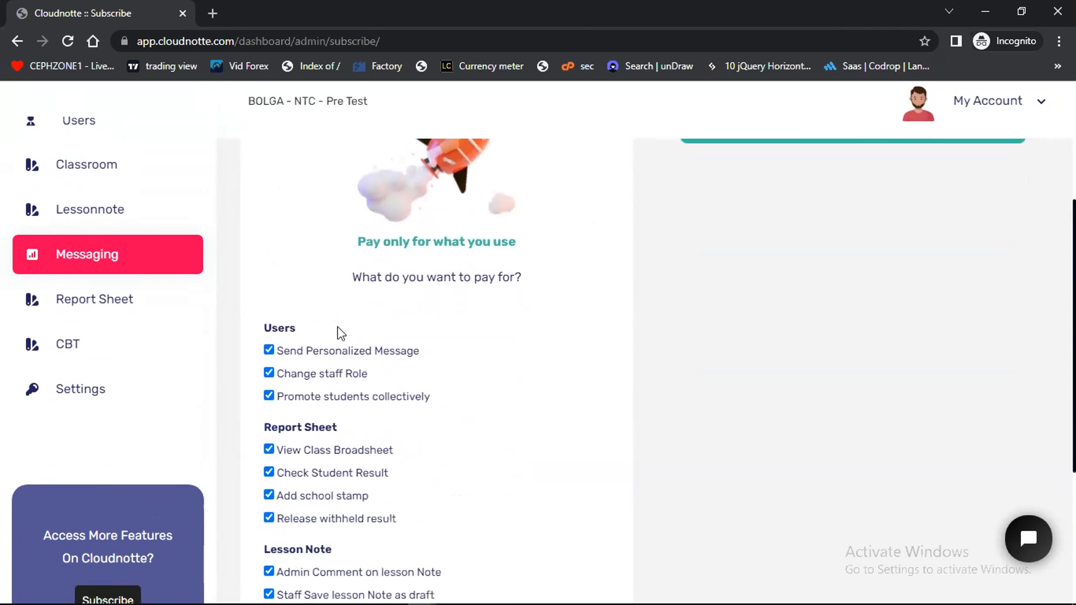
{"action": "scroll", "coordinate": [341, 332], "scroll_direction": "down", "scroll_amount": 1}
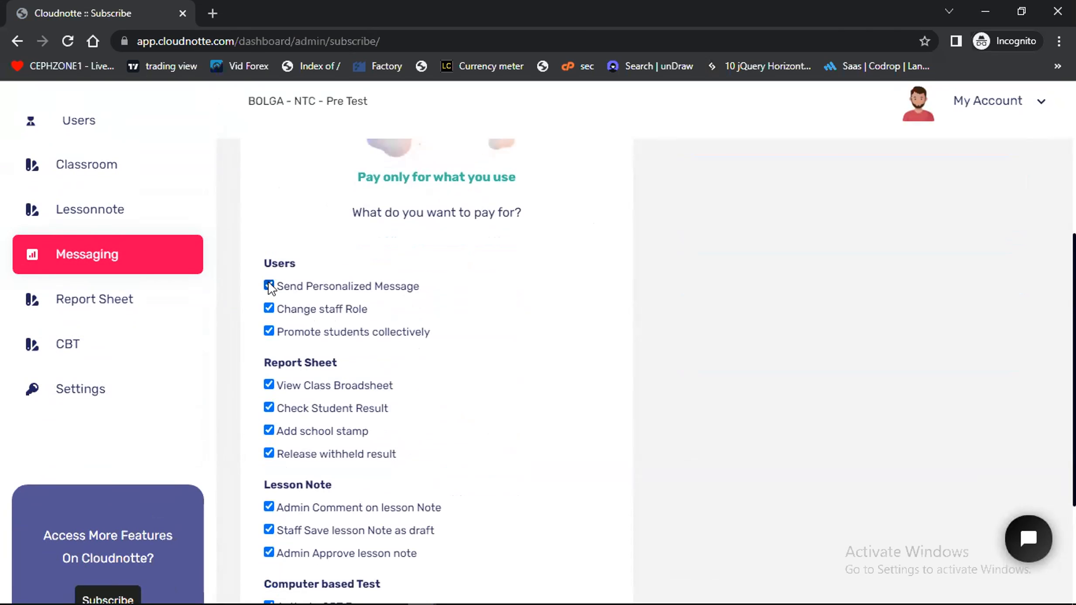
Deselect all the Computer based Test and Lesson Note features from the subscription
{"action": "scroll", "coordinate": [318, 482], "scroll_direction": "down", "scroll_amount": 4}
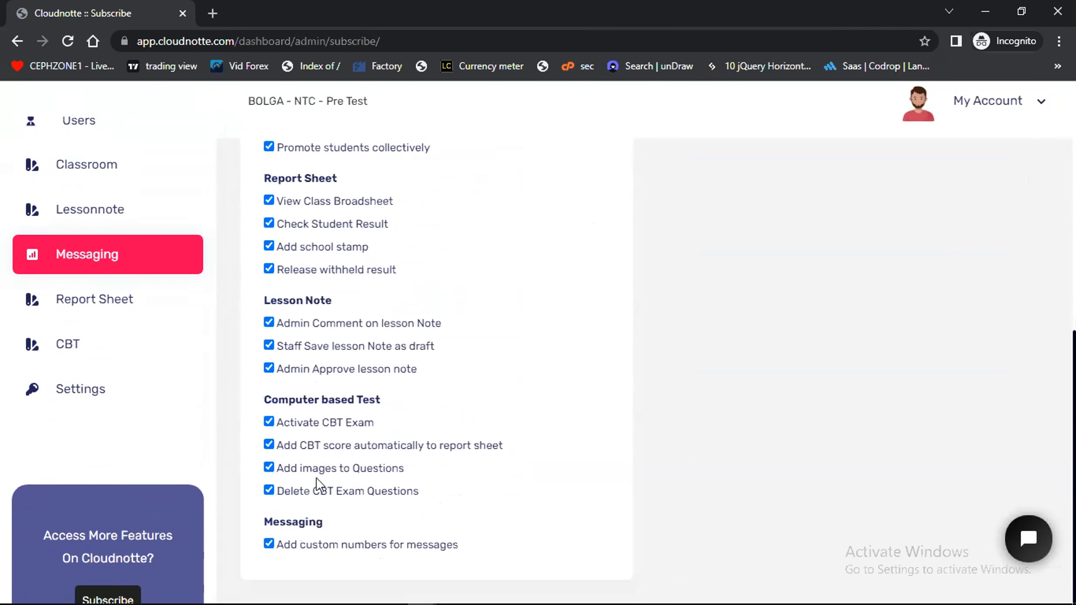
{"action": "left_click", "coordinate": [267, 492]}
{"action": "left_click", "coordinate": [269, 422]}
{"action": "left_click", "coordinate": [269, 368]}
{"action": "left_click", "coordinate": [269, 346]}
{"action": "left_click", "coordinate": [268, 323]}
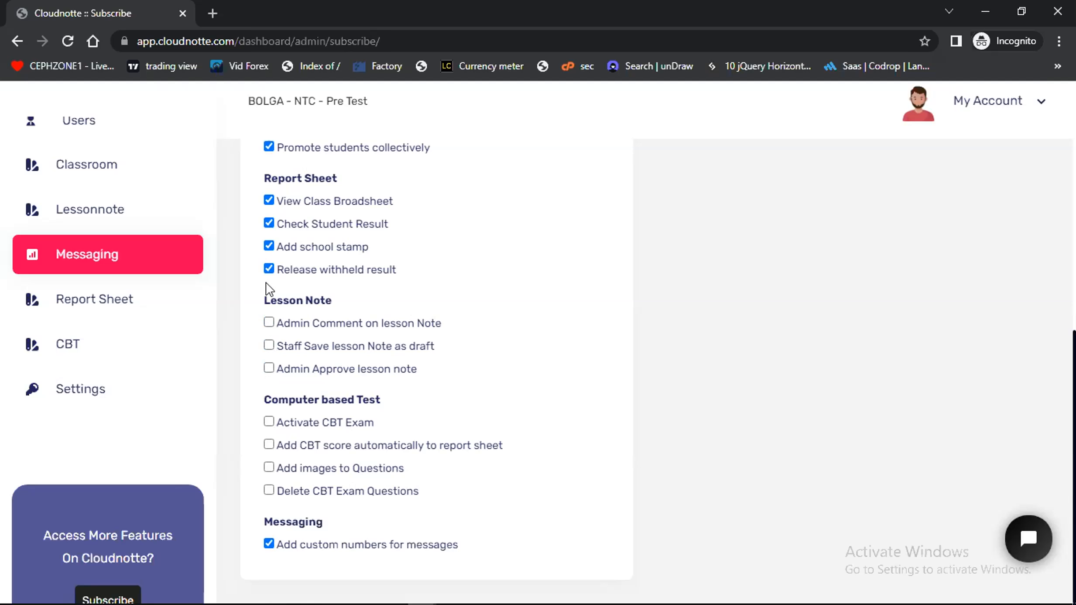
Deselect all four Report Sheet features, from View Class Broadsheet to Release withheld result
{"action": "left_click", "coordinate": [268, 269]}
{"action": "scroll", "coordinate": [274, 275], "scroll_direction": "up", "scroll_amount": 1}
{"action": "left_click", "coordinate": [269, 270]}
{"action": "left_click", "coordinate": [269, 246]}
{"action": "left_click", "coordinate": [269, 292]}
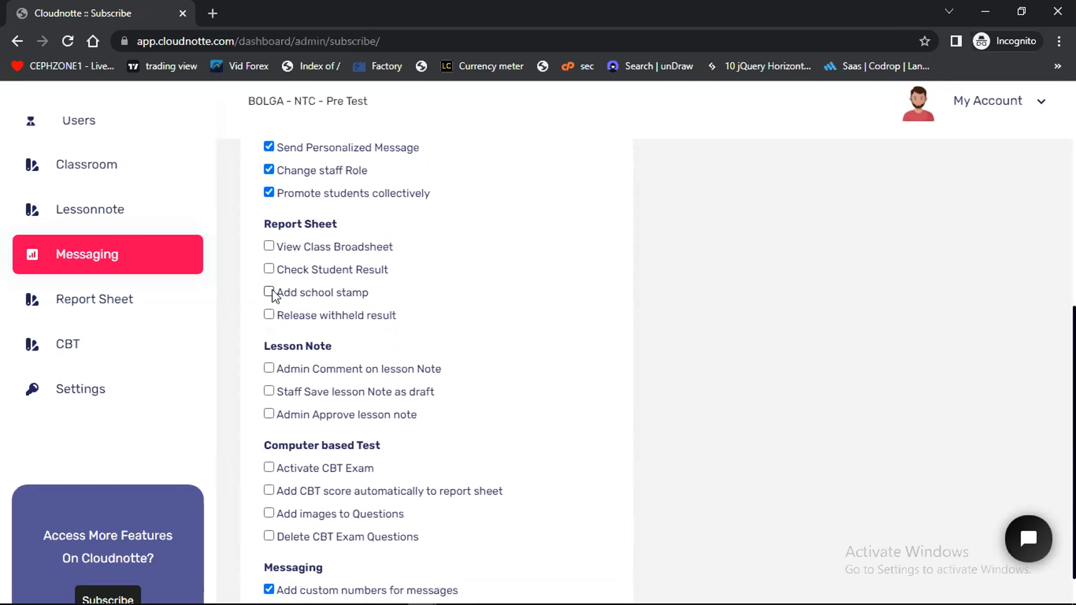
Deselect Send Personalized Message, Change staff Role and Promote students collectively, keeping only Add custom numbers for messages
{"action": "scroll", "coordinate": [271, 279], "scroll_direction": "up", "scroll_amount": 2}
{"action": "left_click", "coordinate": [269, 248]}
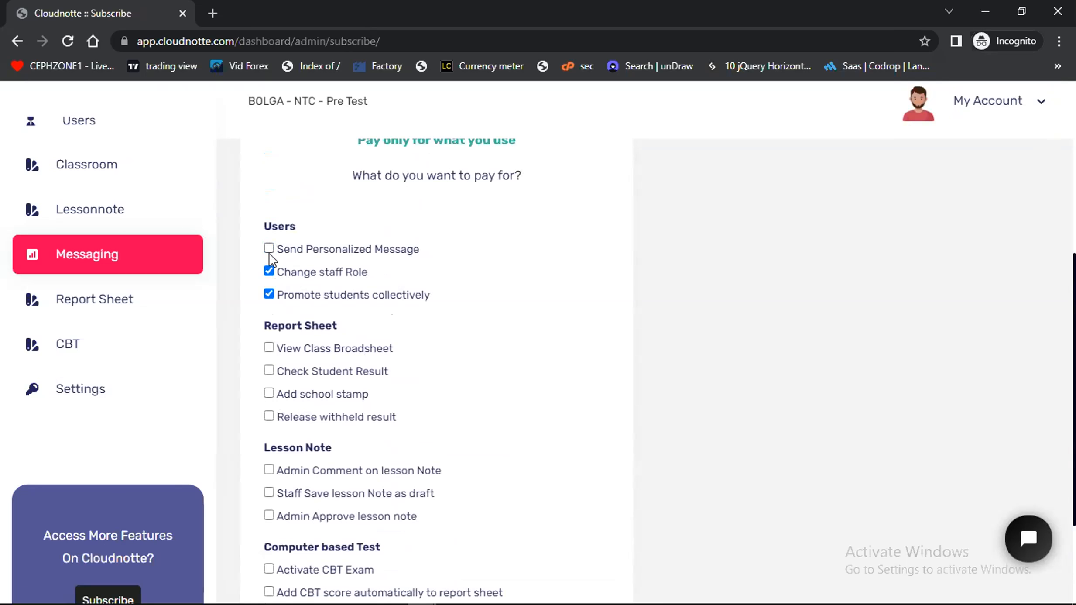
{"action": "left_click", "coordinate": [269, 271]}
{"action": "left_click", "coordinate": [269, 294]}
{"action": "scroll", "coordinate": [376, 368], "scroll_direction": "down", "scroll_amount": 3}
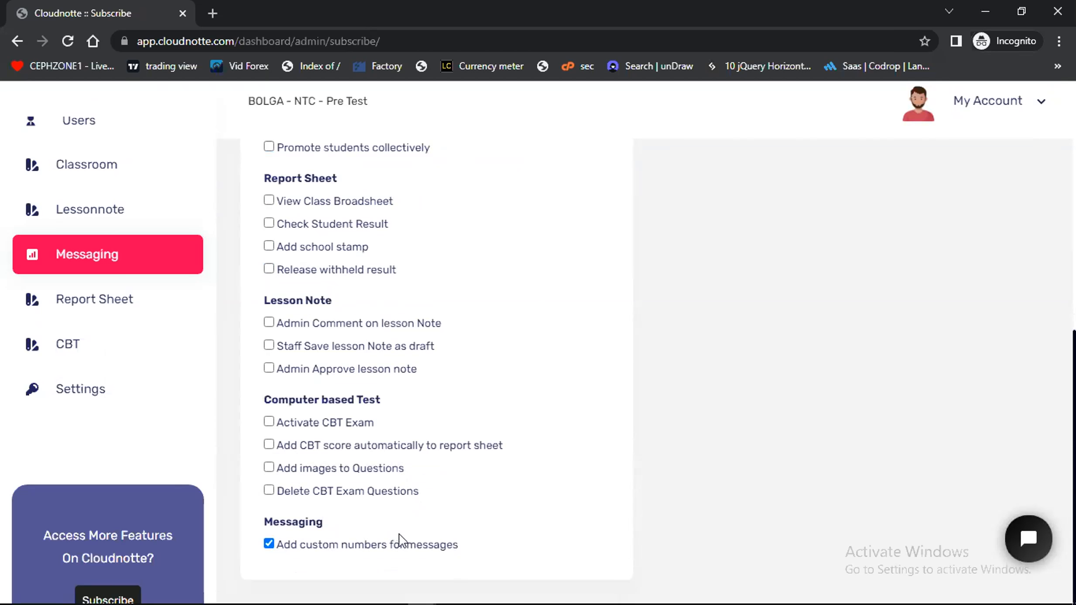
Open the Termly payment plan, examine its per-student charge and total, and close the quote
{"action": "scroll", "coordinate": [399, 540], "scroll_direction": "up", "scroll_amount": 10}
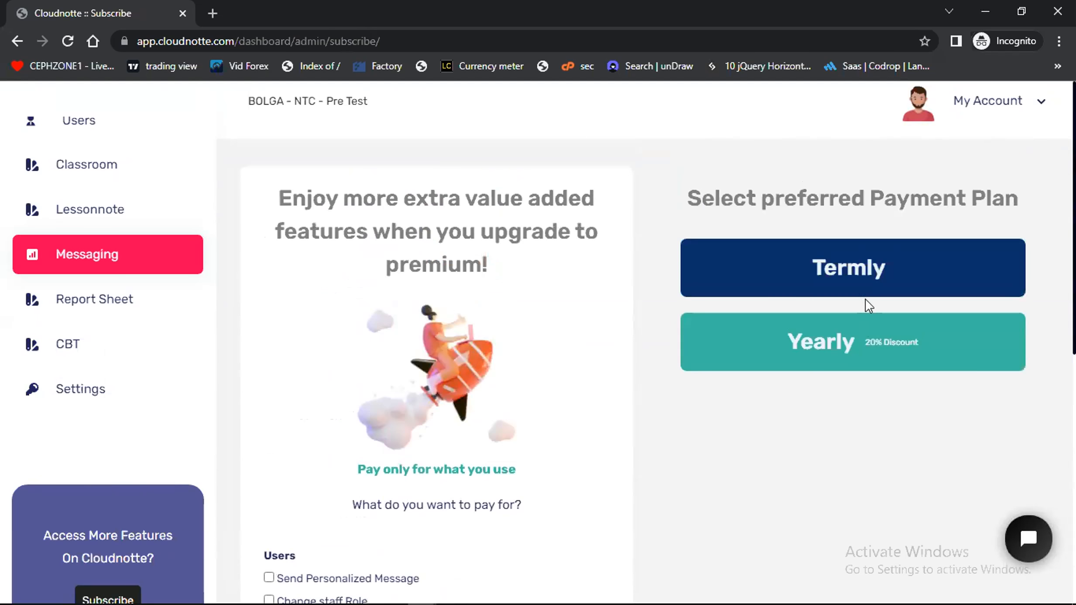
{"action": "left_click", "coordinate": [867, 272]}
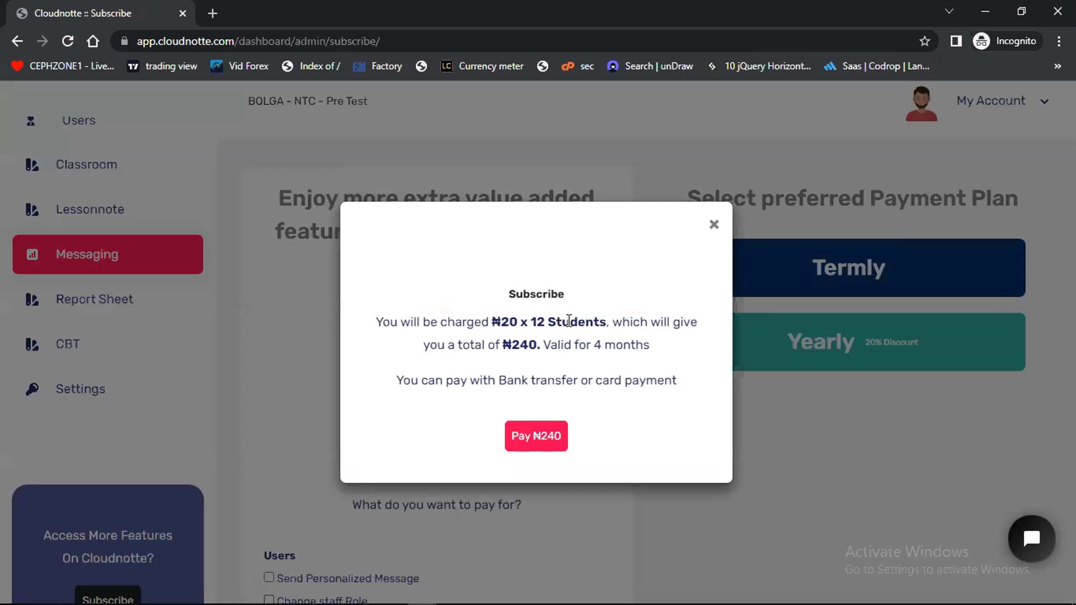
{"action": "left_click_drag", "start_coordinate": [537, 347], "coordinate": [507, 348]}
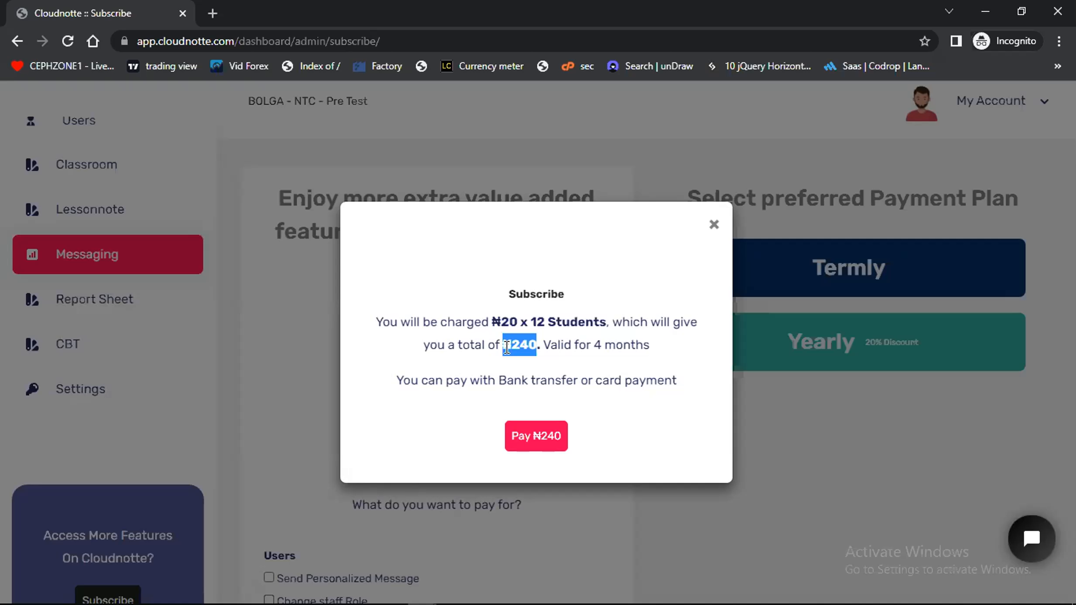
{"action": "left_click", "coordinate": [716, 226]}
Open the Yearly payment plan, examine its per-student charge and validity, and close the quote
{"action": "left_click", "coordinate": [781, 346]}
{"action": "left_click", "coordinate": [562, 342]}
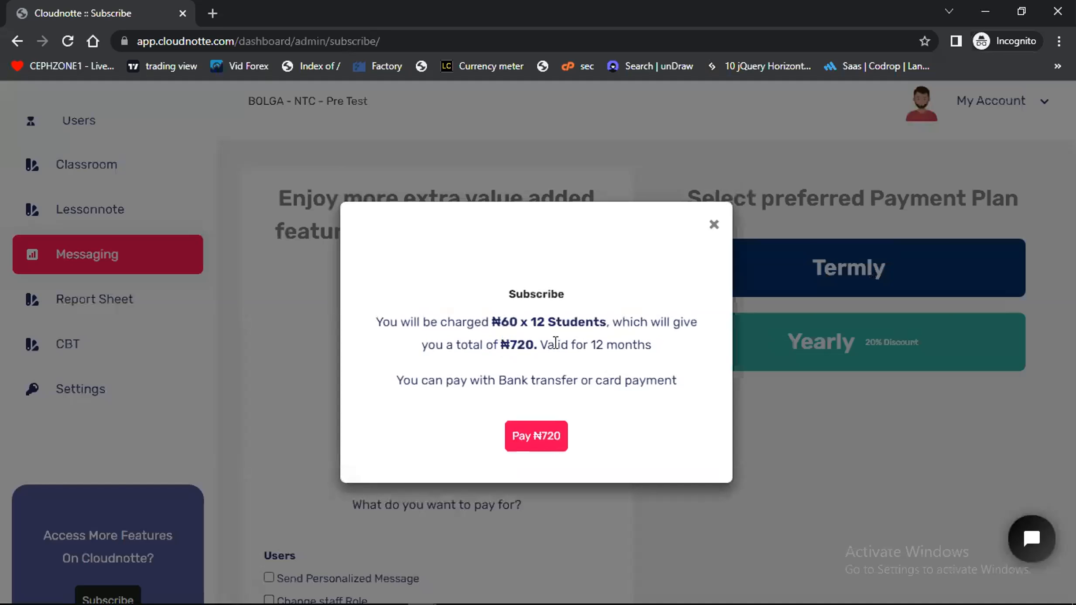
{"action": "left_click_drag", "start_coordinate": [515, 323], "coordinate": [496, 323]}
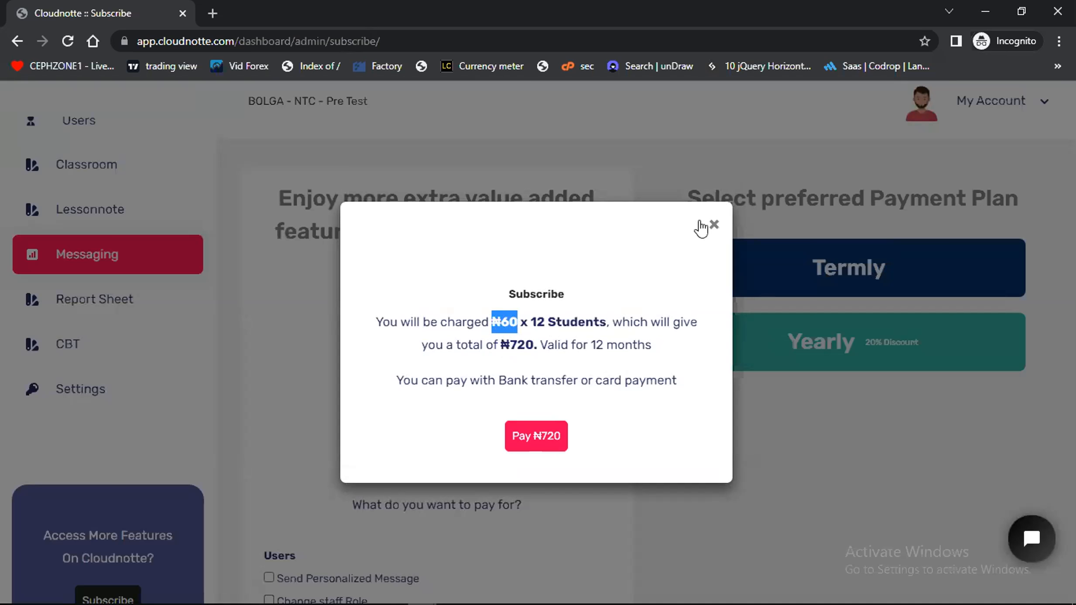
{"action": "left_click", "coordinate": [713, 226]}
Look through the full list of premium features and their selection
{"action": "scroll", "coordinate": [504, 463], "scroll_direction": "down", "scroll_amount": 10}
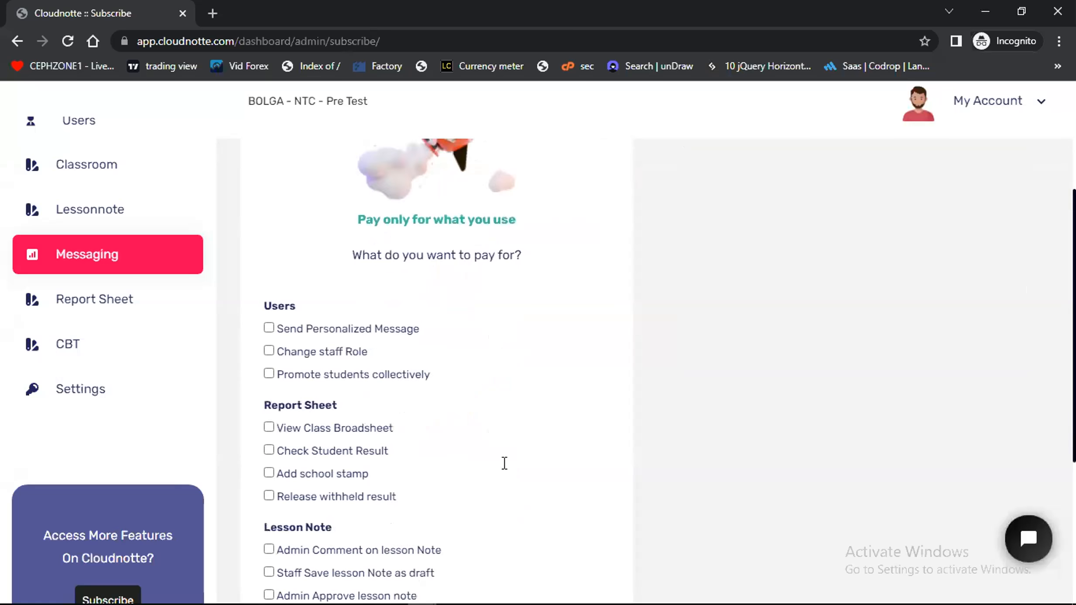
{"action": "scroll", "coordinate": [504, 469], "scroll_direction": "up", "scroll_amount": 4}
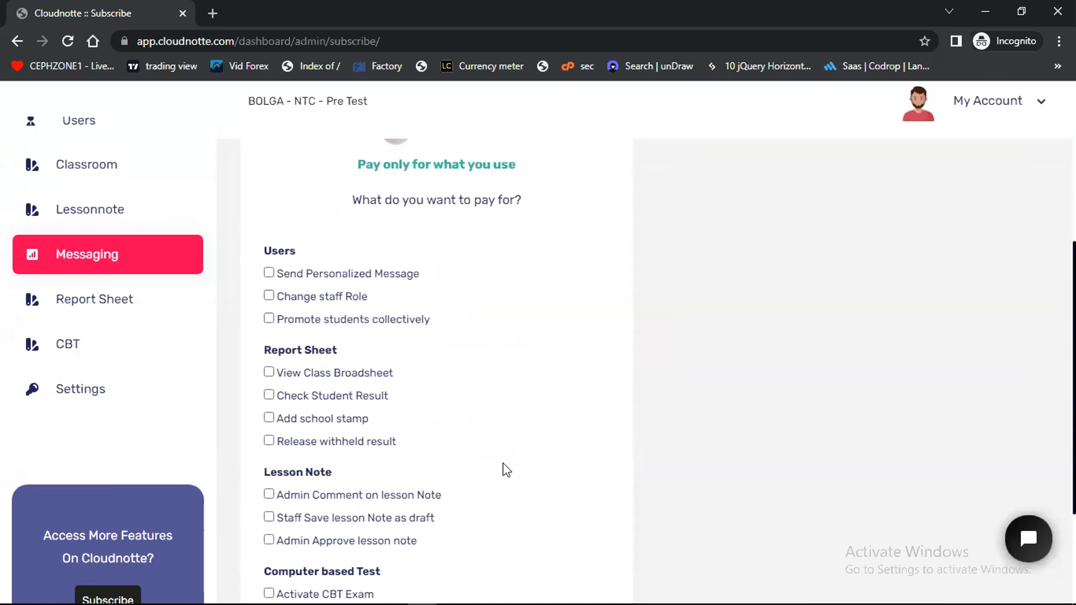
{"action": "scroll", "coordinate": [504, 468], "scroll_direction": "down", "scroll_amount": 3}
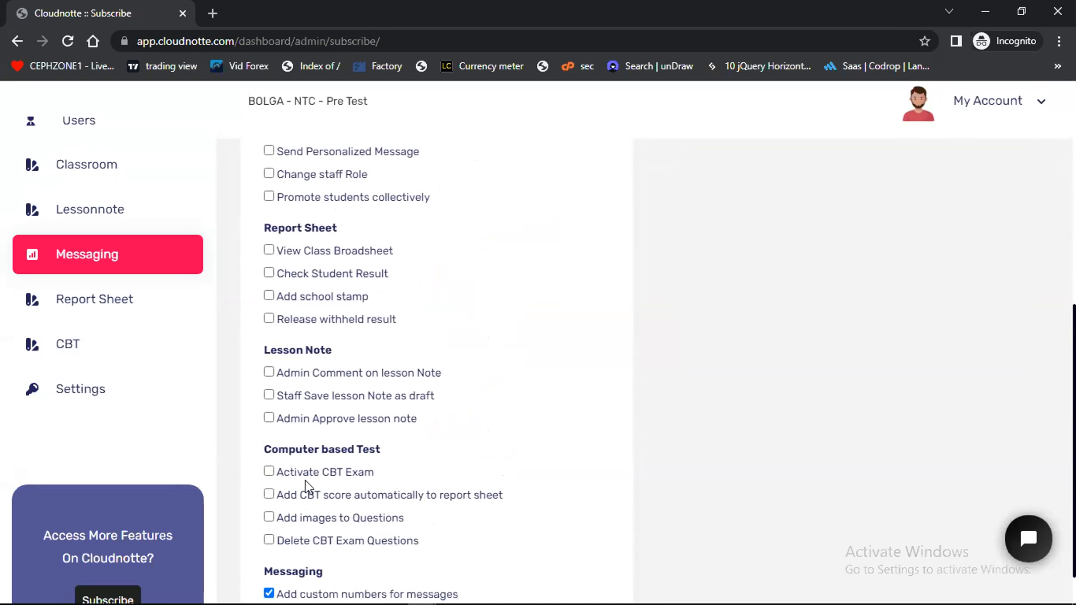
{"action": "scroll", "coordinate": [305, 483], "scroll_direction": "down", "scroll_amount": 1}
{"action": "scroll", "coordinate": [304, 388], "scroll_direction": "up", "scroll_amount": 2}
{"action": "scroll", "coordinate": [304, 388], "scroll_direction": "up", "scroll_amount": 1}
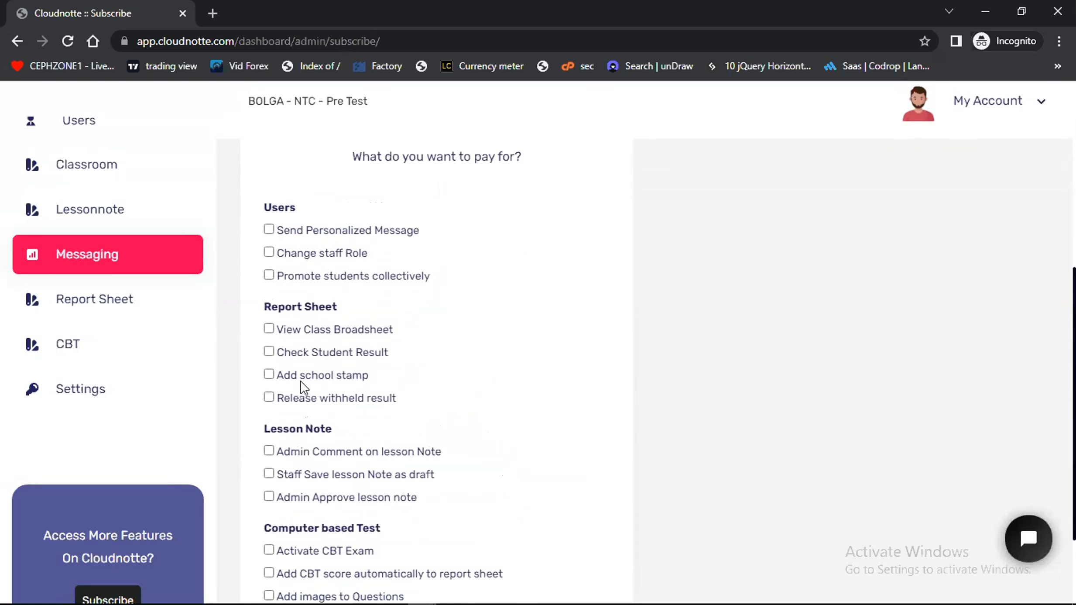
{"action": "scroll", "coordinate": [295, 432], "scroll_direction": "down", "scroll_amount": 2}
{"action": "scroll", "coordinate": [297, 446], "scroll_direction": "down", "scroll_amount": 1}
{"action": "scroll", "coordinate": [298, 449], "scroll_direction": "up", "scroll_amount": 2}
{"action": "scroll", "coordinate": [131, 299], "scroll_direction": "up", "scroll_amount": 4}
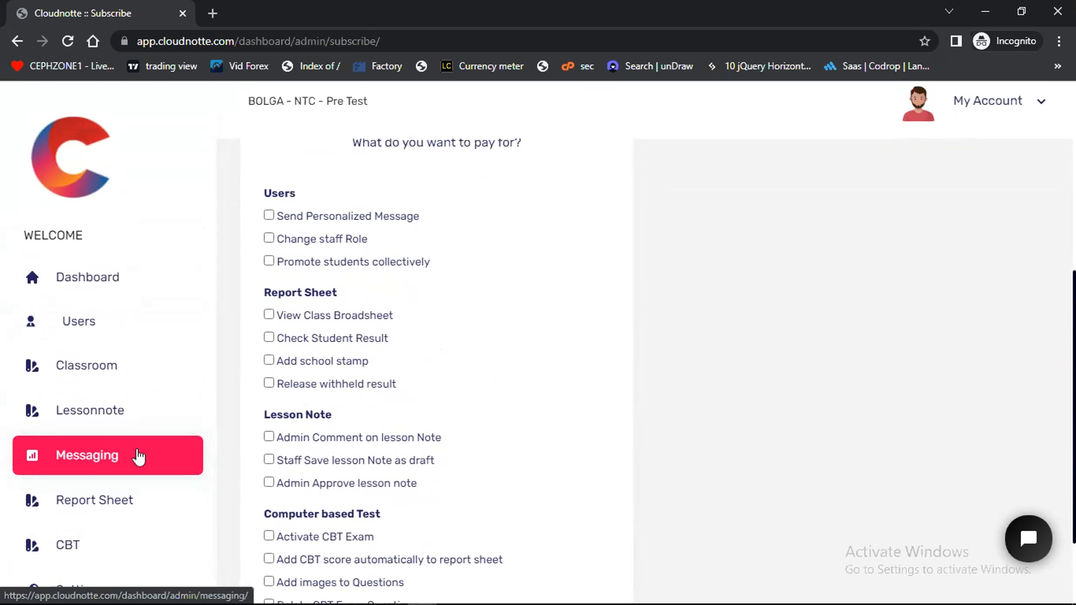
Open the Cognitive keys page of the school settings and examine the affective and psychomotor domain entries
{"action": "scroll", "coordinate": [88, 497], "scroll_direction": "down", "scroll_amount": 2}
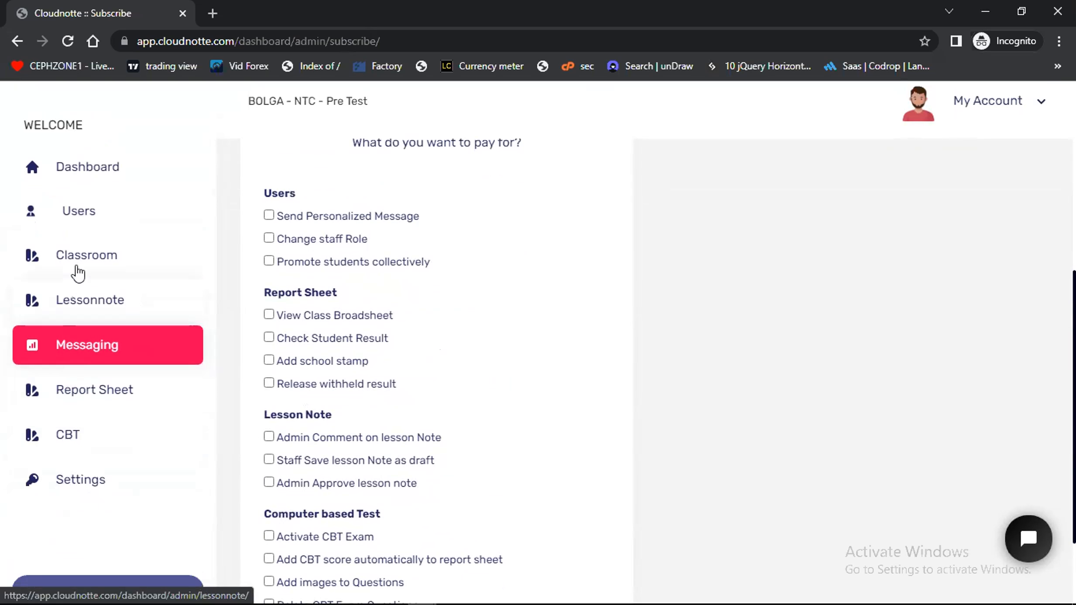
{"action": "left_click", "coordinate": [77, 480]}
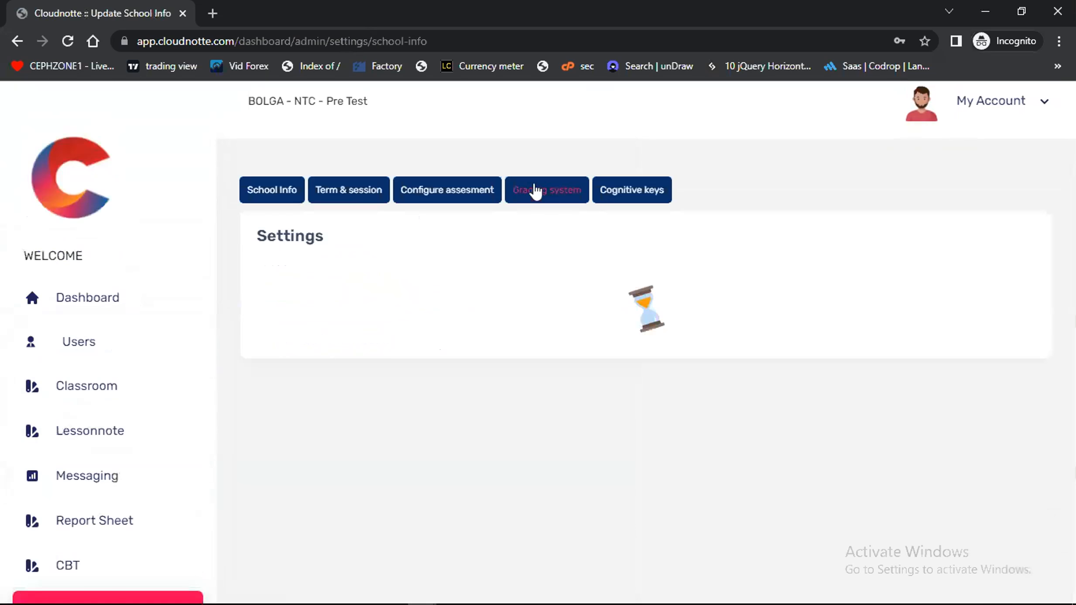
{"action": "left_click", "coordinate": [627, 192]}
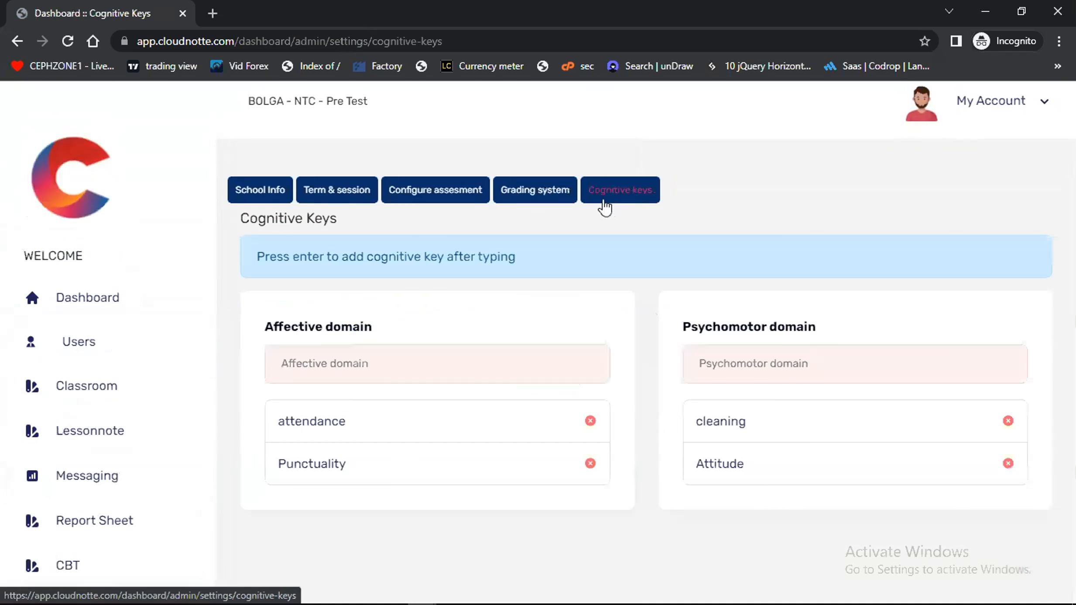
{"action": "scroll", "coordinate": [125, 454], "scroll_direction": "down", "scroll_amount": 2}
{"action": "scroll", "coordinate": [125, 454], "scroll_direction": "down", "scroll_amount": 1}
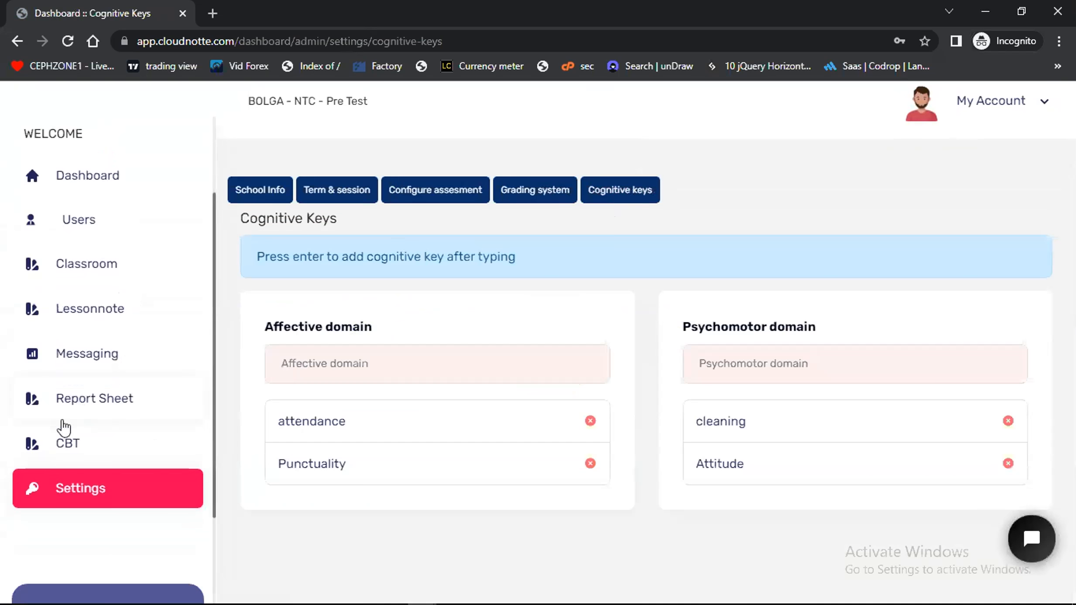
Open the Report Sheet section, then check the school info and current term and session settings in a separate browser tab
{"action": "left_click", "coordinate": [100, 401]}
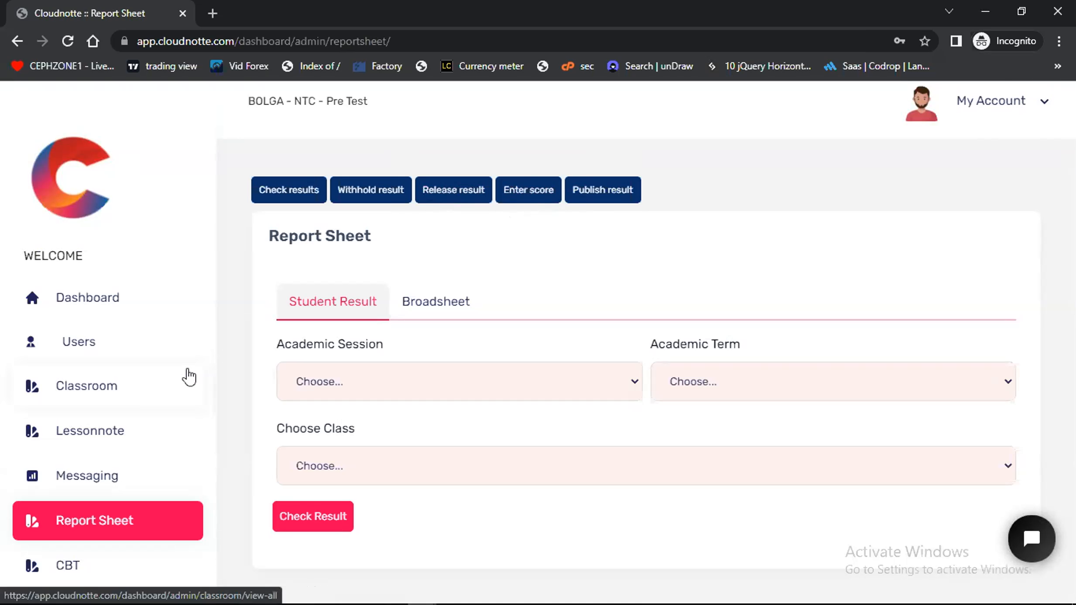
{"action": "scroll", "coordinate": [188, 375], "scroll_direction": "down", "scroll_amount": 5}
{"action": "left_click", "coordinate": [85, 335]}
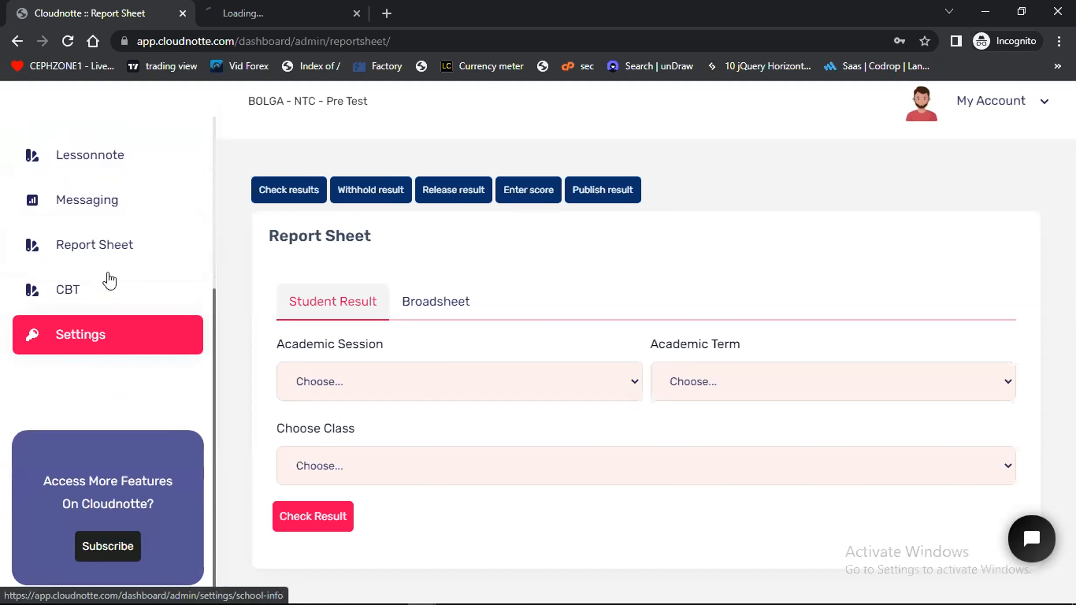
{"action": "left_click", "coordinate": [247, 10]}
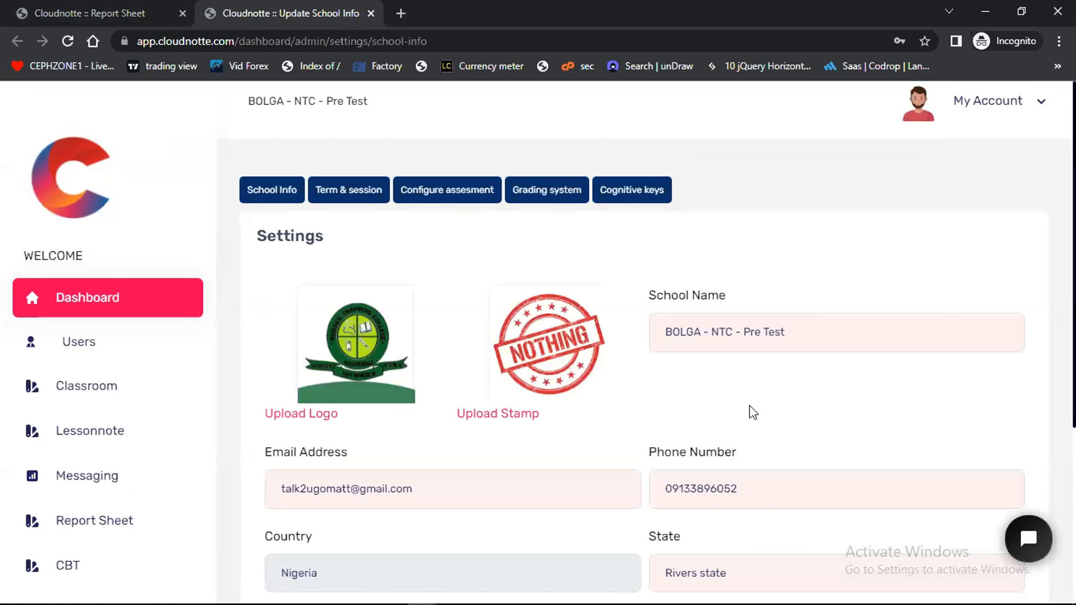
{"action": "scroll", "coordinate": [752, 412], "scroll_direction": "down", "scroll_amount": 4}
{"action": "scroll", "coordinate": [751, 413], "scroll_direction": "up", "scroll_amount": 4}
{"action": "left_click", "coordinate": [371, 192]}
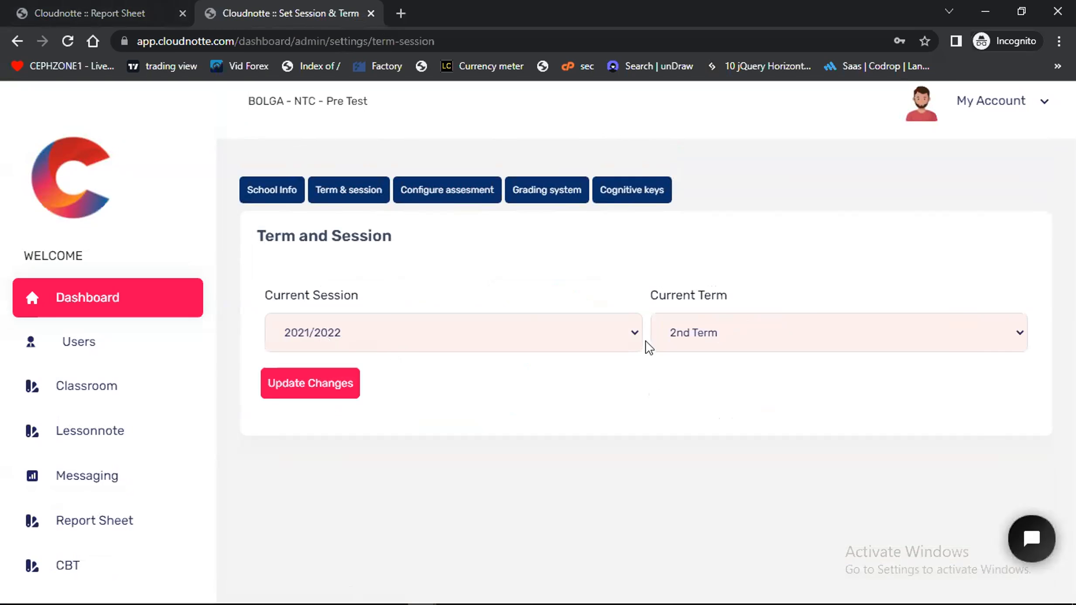
Return to the report sheet and open score entry for class JSS1 UNIQUE and subject English Language
{"action": "left_click", "coordinate": [96, 2]}
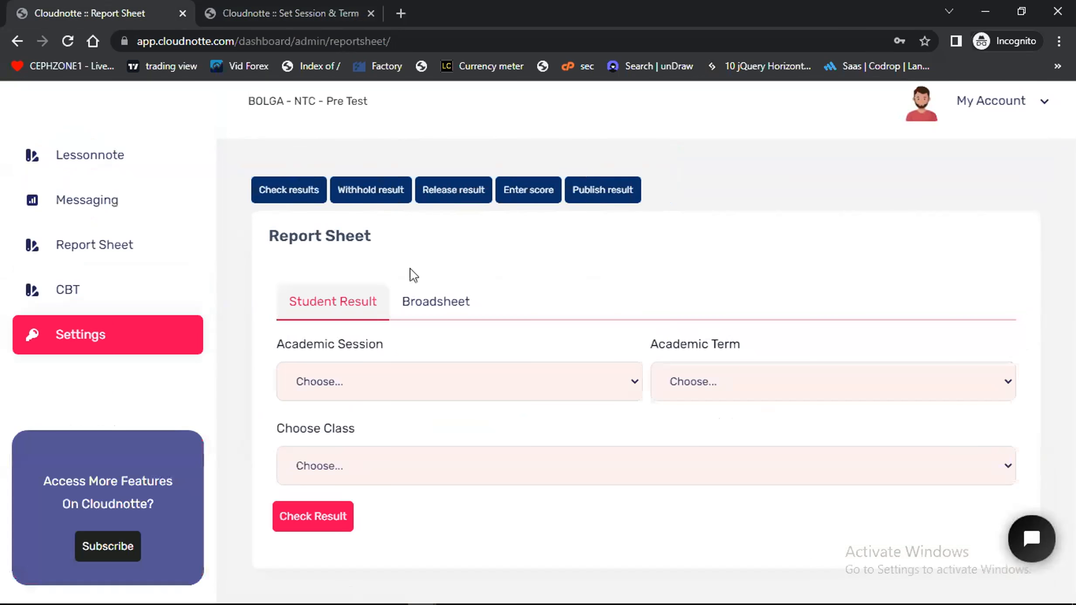
{"action": "left_click", "coordinate": [533, 191]}
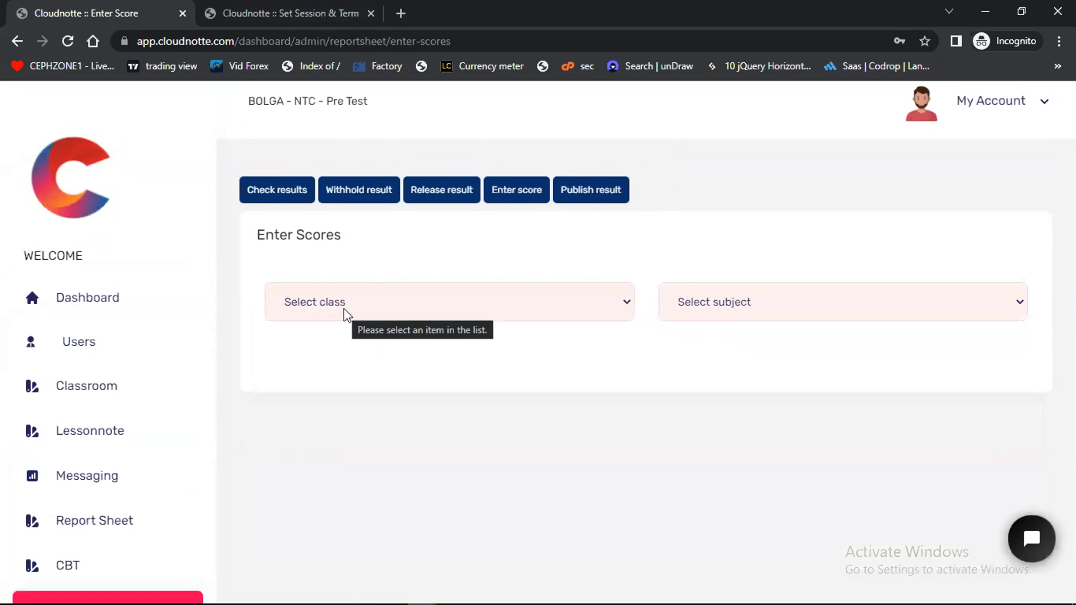
{"action": "left_click", "coordinate": [344, 309]}
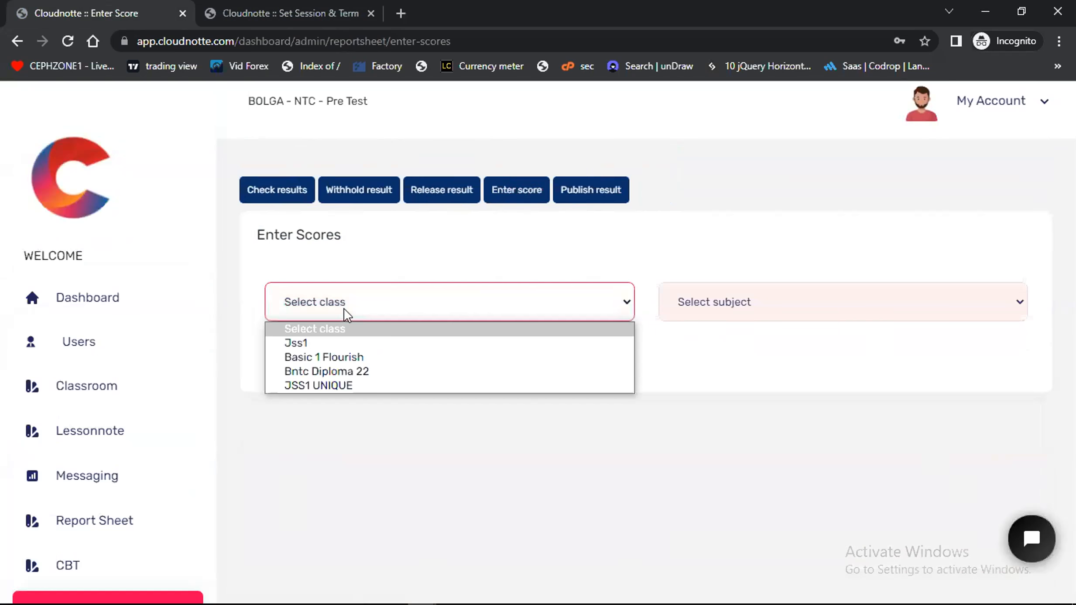
{"action": "left_click", "coordinate": [345, 385]}
{"action": "left_click", "coordinate": [735, 305]}
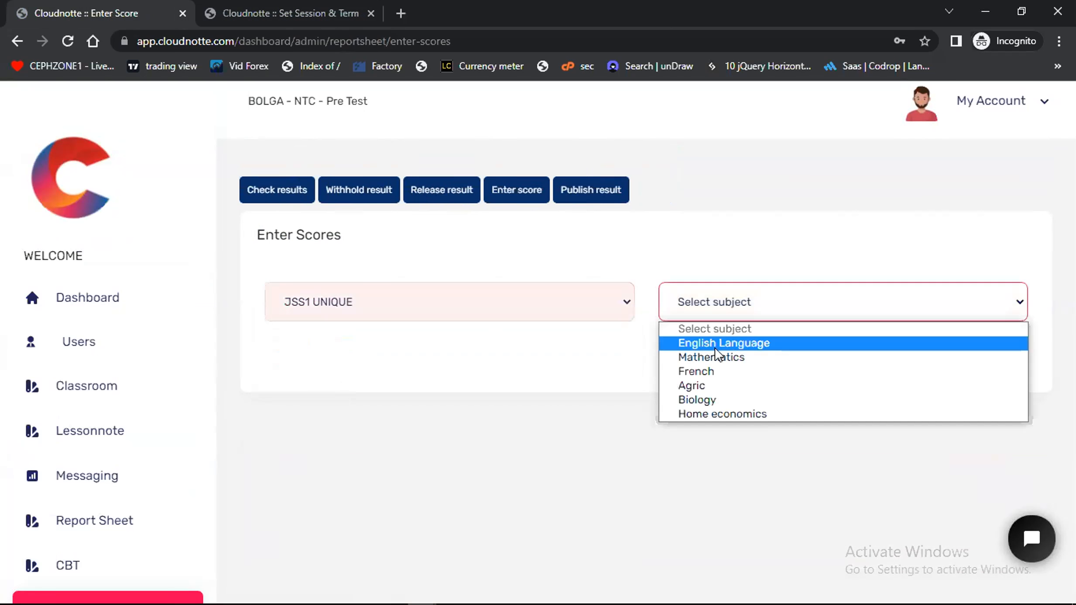
{"action": "left_click", "coordinate": [714, 346]}
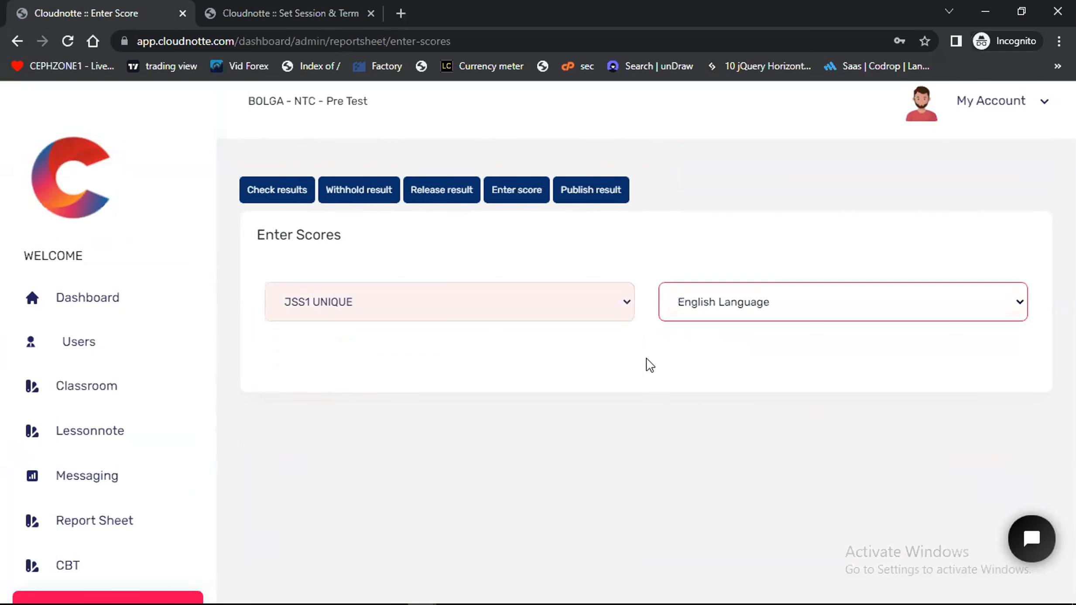
Enter the student's English Language scores: Homework 5, 1st CA 10 and 2nd CA 10
{"action": "left_click", "coordinate": [567, 477]}
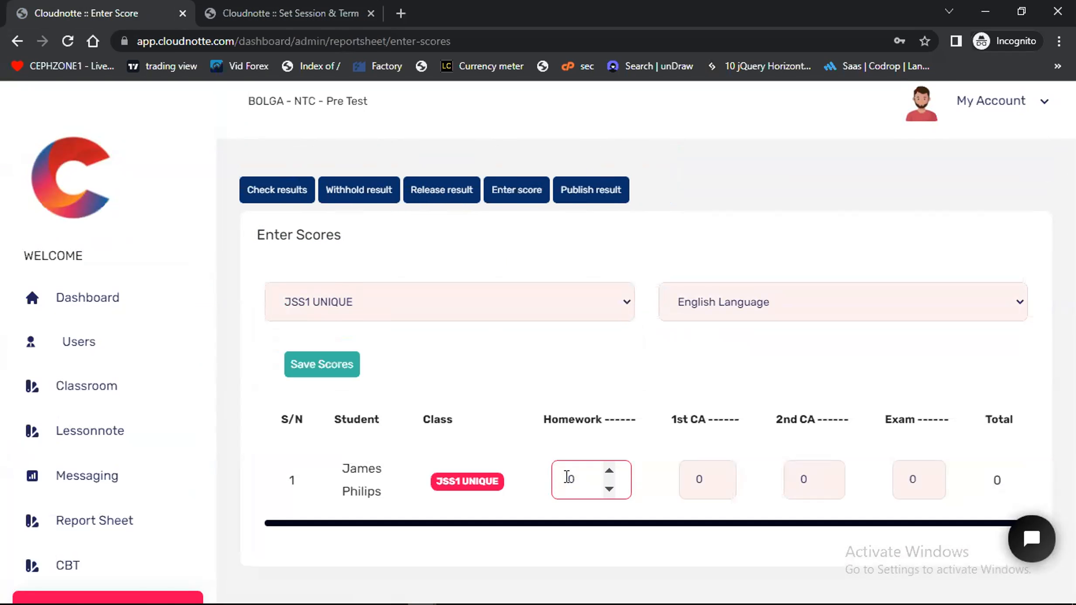
{"action": "type", "text": "-7"}
{"action": "key", "text": "BackSpace"}
{"action": "key", "text": "BackSpace"}
{"action": "type", "text": "5"}
{"action": "left_click", "coordinate": [706, 481]}
{"action": "type", "text": "10"}
{"action": "left_click", "coordinate": [798, 483]}
{"action": "type", "text": "10"}
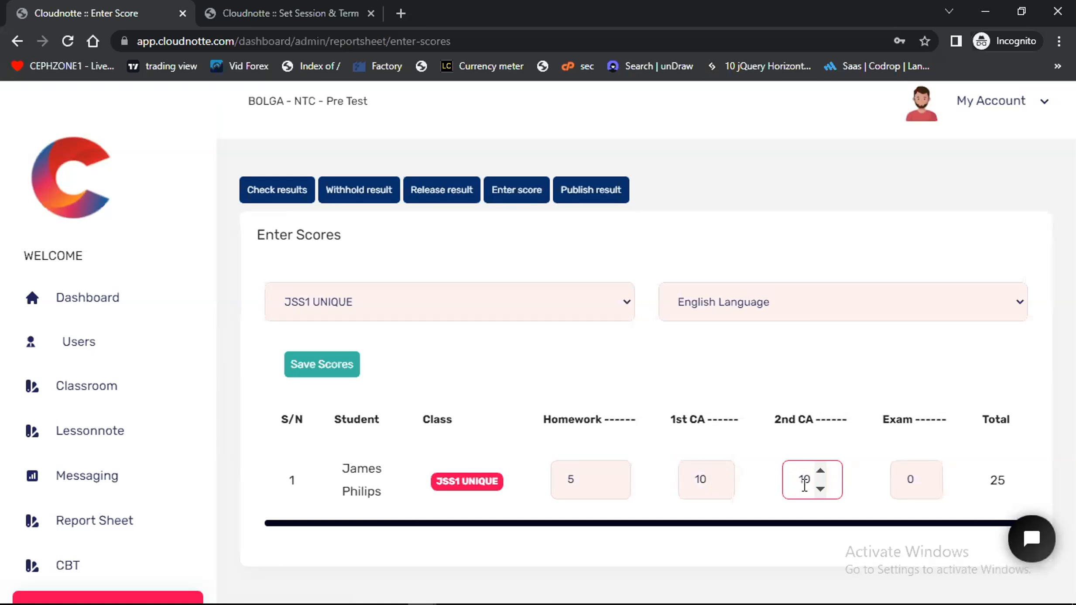
Set the student's English Language Exam score to 50 and save the scores
{"action": "left_click", "coordinate": [904, 482]}
{"action": "type", "text": "40"}
{"action": "key", "text": "BackSpace"}
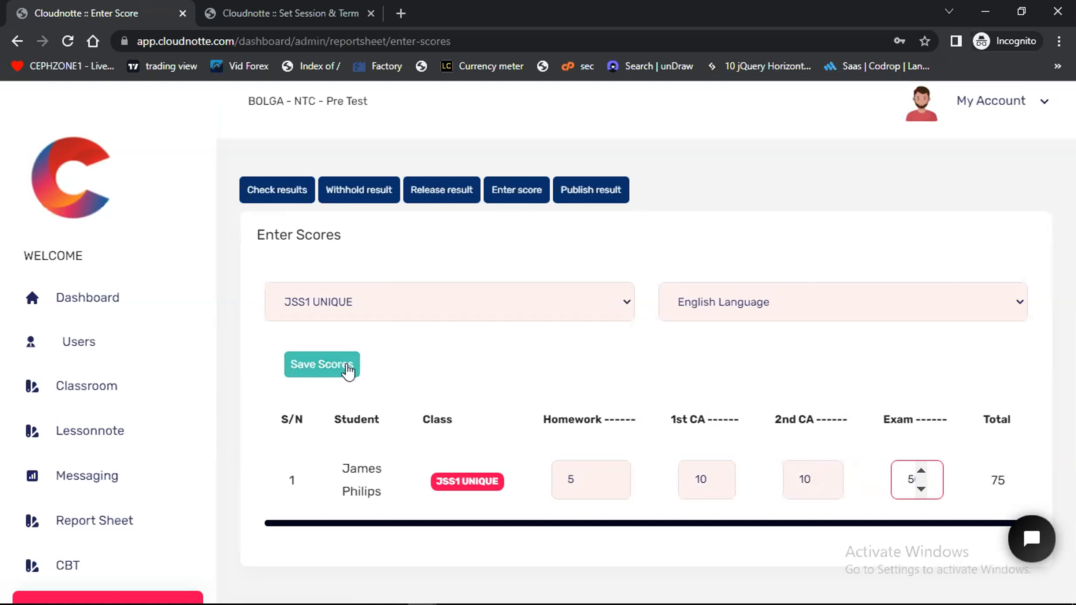
{"action": "left_click", "coordinate": [325, 364]}
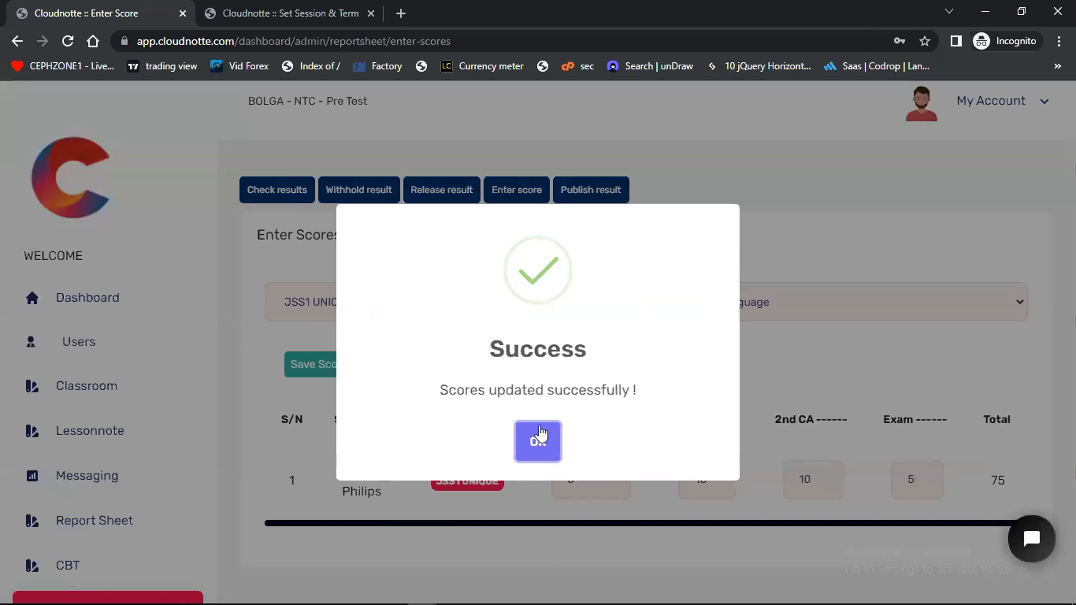
{"action": "left_click", "coordinate": [537, 439]}
Open the student result check in a separate browser tab and choose session 2021/2022 and 2nd Term
{"action": "left_click", "coordinate": [279, 198], "text": "ctrl"}
{"action": "left_click", "coordinate": [448, 4]}
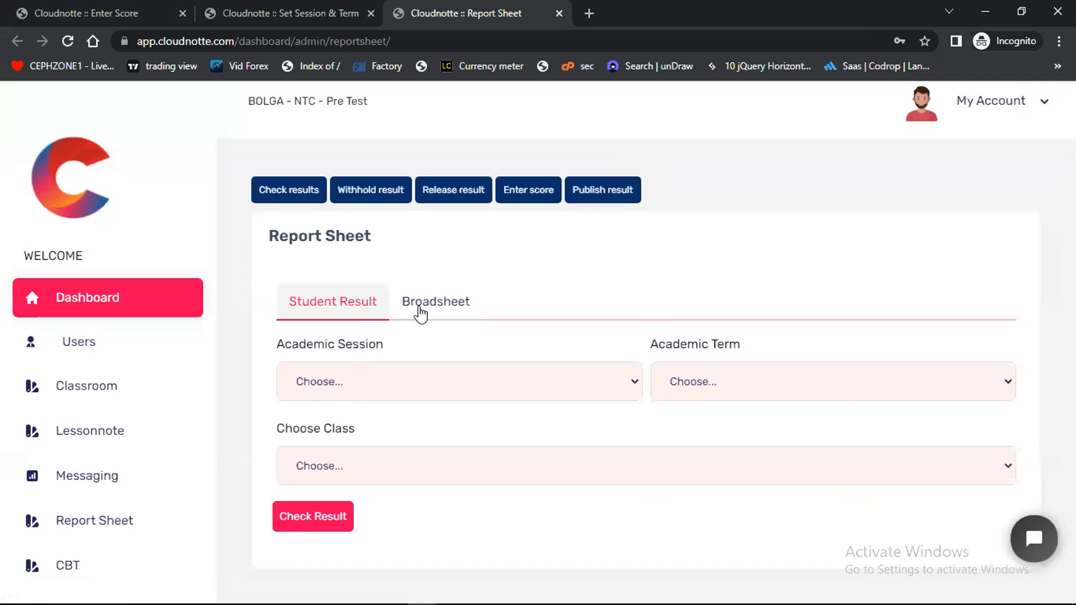
{"action": "left_click", "coordinate": [387, 382]}
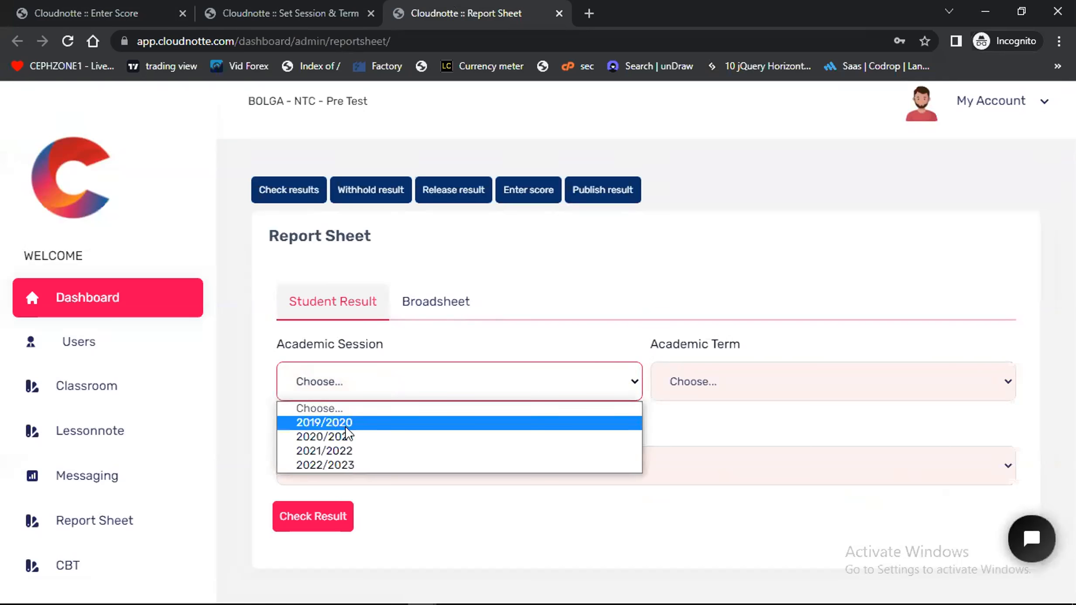
{"action": "left_click", "coordinate": [345, 451]}
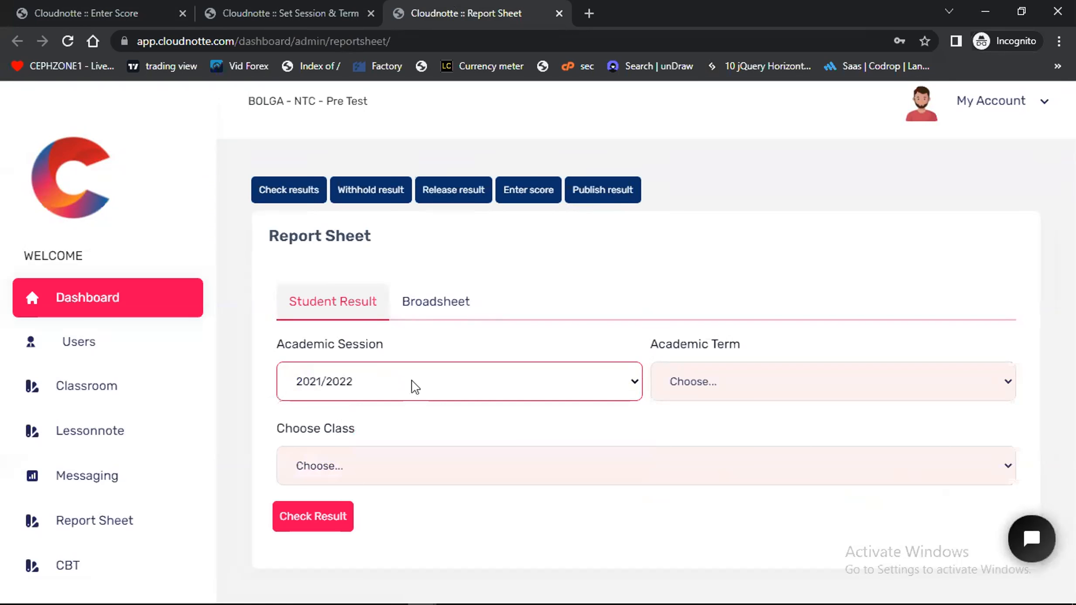
{"action": "left_click", "coordinate": [707, 386]}
{"action": "left_click", "coordinate": [696, 437]}
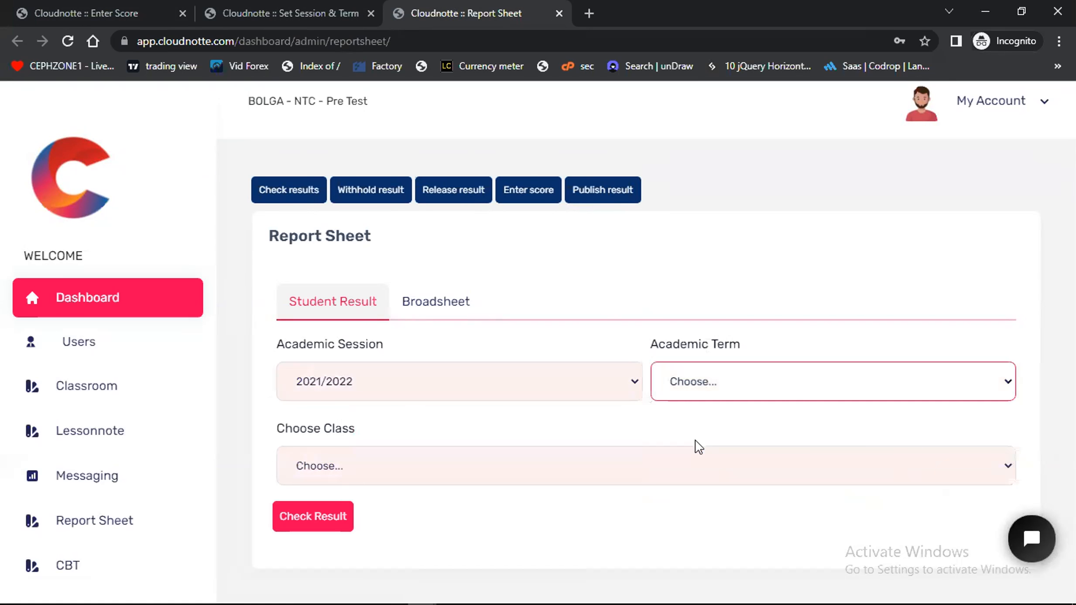
Choose class JSS1 UNIQUE and its student, and display that student's result
{"action": "left_click", "coordinate": [401, 466]}
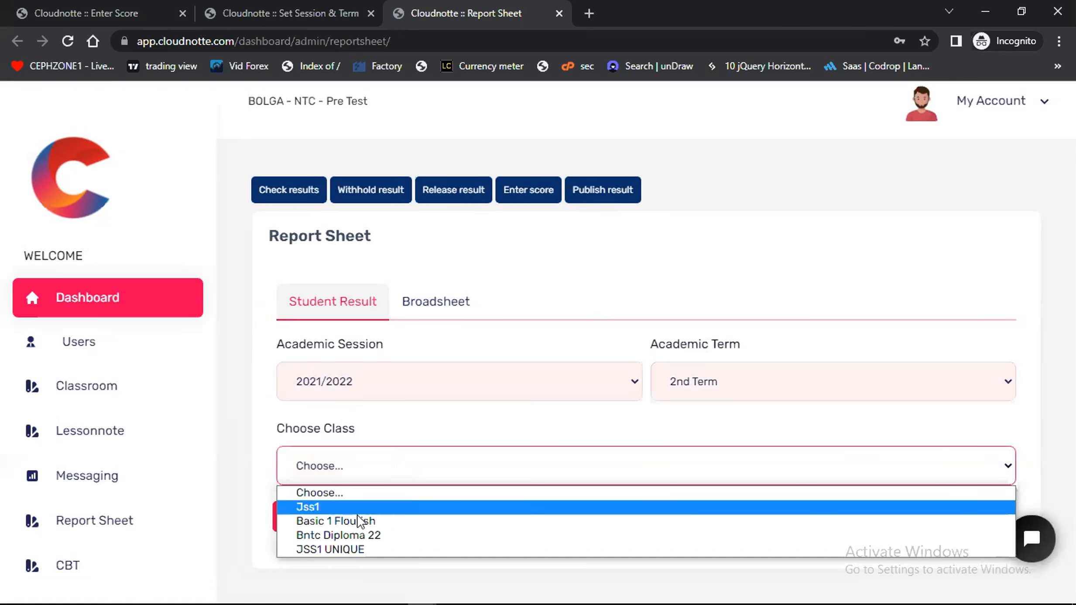
{"action": "left_click", "coordinate": [356, 549]}
{"action": "scroll", "coordinate": [416, 545], "scroll_direction": "down", "scroll_amount": 1}
{"action": "left_click", "coordinate": [366, 476]}
{"action": "left_click", "coordinate": [360, 517]}
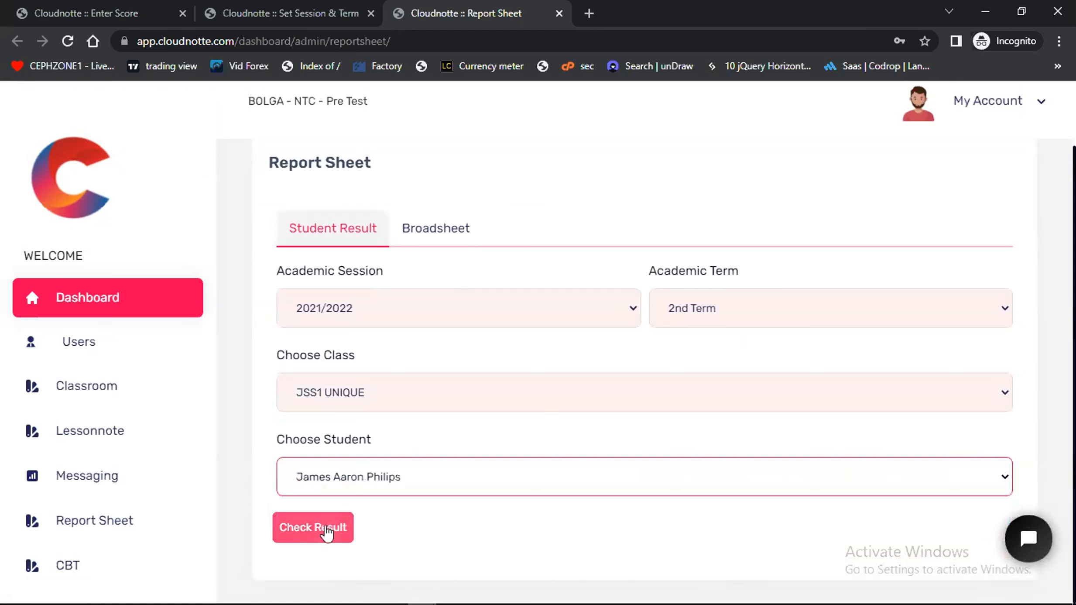
{"action": "left_click", "coordinate": [324, 525]}
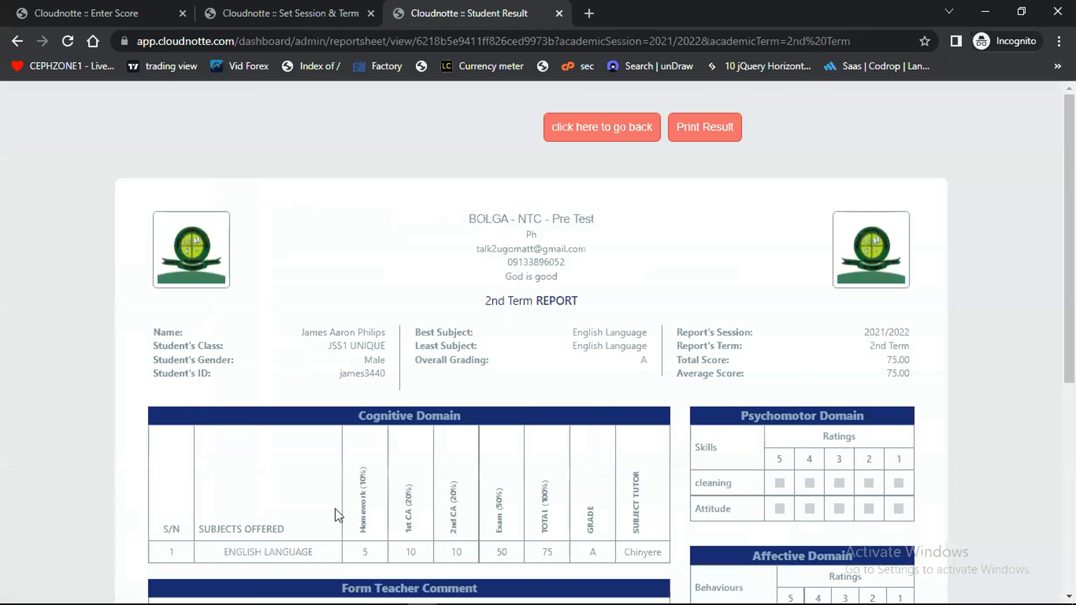
Examine the student's 2nd Term report, including the subject scores, skill and behaviour ratings, teacher comments and grading system
{"action": "scroll", "coordinate": [509, 449], "scroll_direction": "down", "scroll_amount": 4}
{"action": "scroll", "coordinate": [511, 450], "scroll_direction": "up", "scroll_amount": 2}
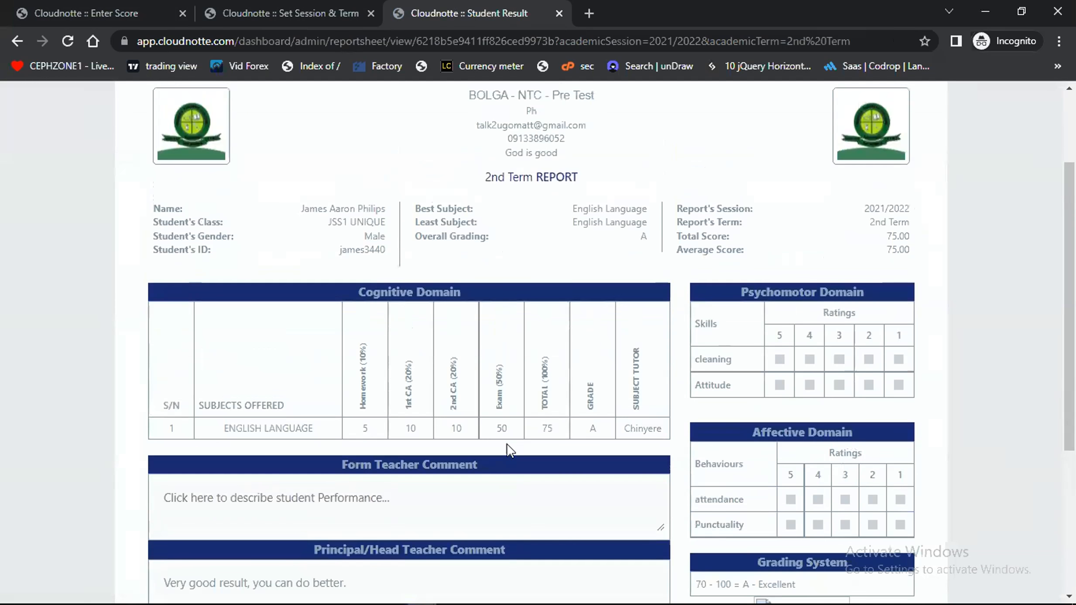
{"action": "scroll", "coordinate": [527, 370], "scroll_direction": "down", "scroll_amount": 3}
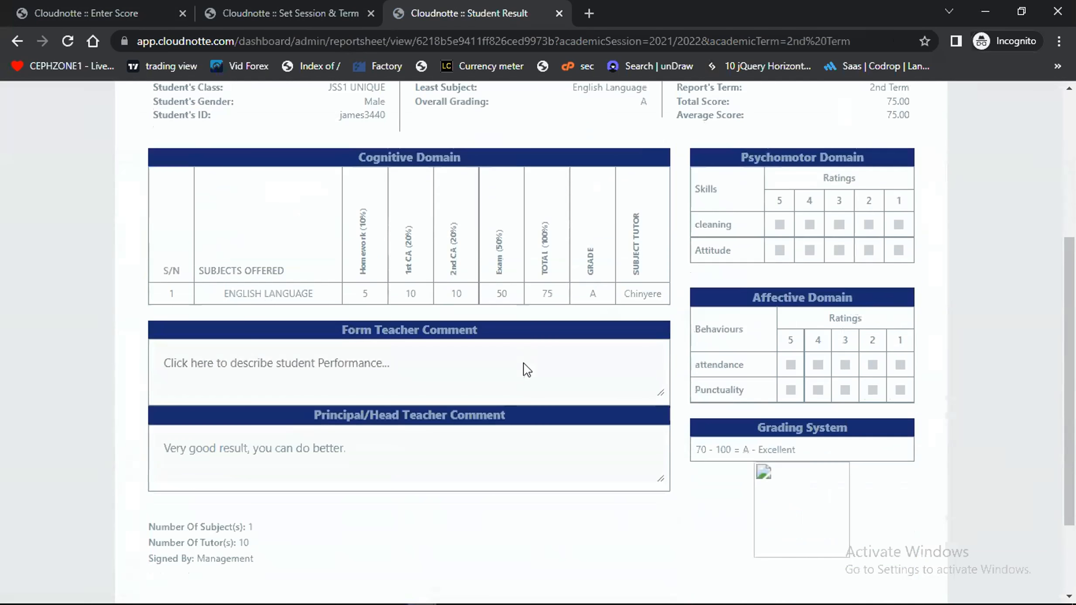
{"action": "scroll", "coordinate": [527, 370], "scroll_direction": "up", "scroll_amount": 5}
{"action": "scroll", "coordinate": [527, 370], "scroll_direction": "down", "scroll_amount": 2}
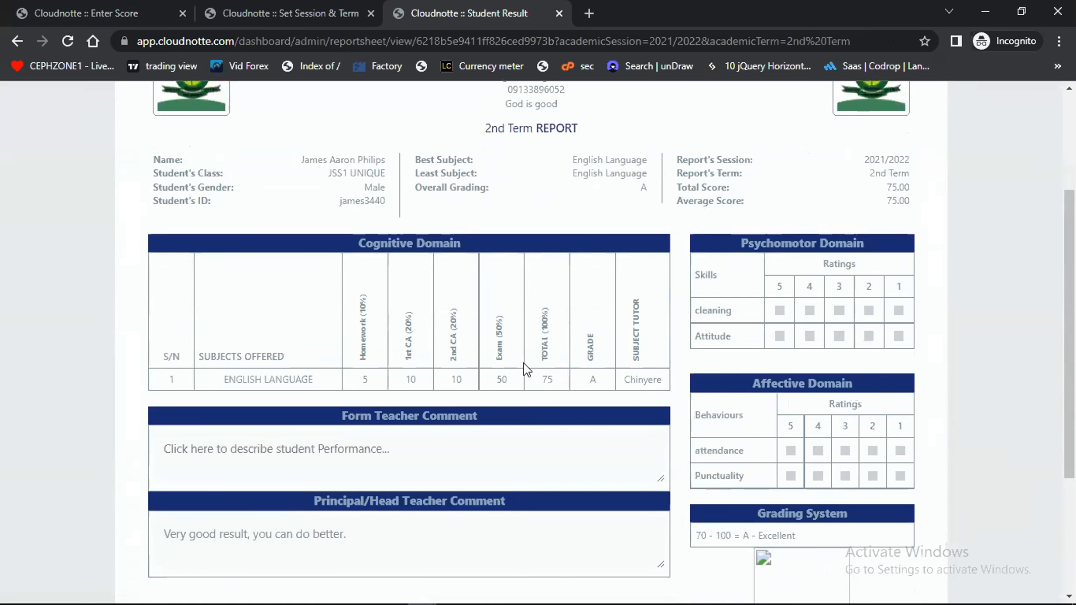
{"action": "scroll", "coordinate": [524, 367], "scroll_direction": "up", "scroll_amount": 3}
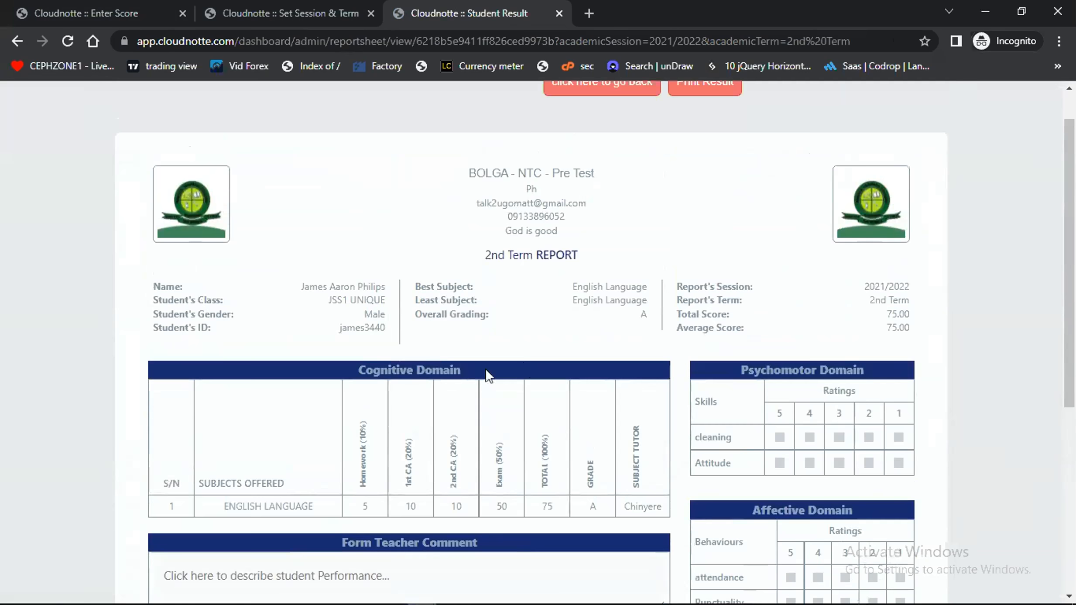
{"action": "scroll", "coordinate": [486, 369], "scroll_direction": "down", "scroll_amount": 2}
{"action": "scroll", "coordinate": [487, 370], "scroll_direction": "up", "scroll_amount": 1}
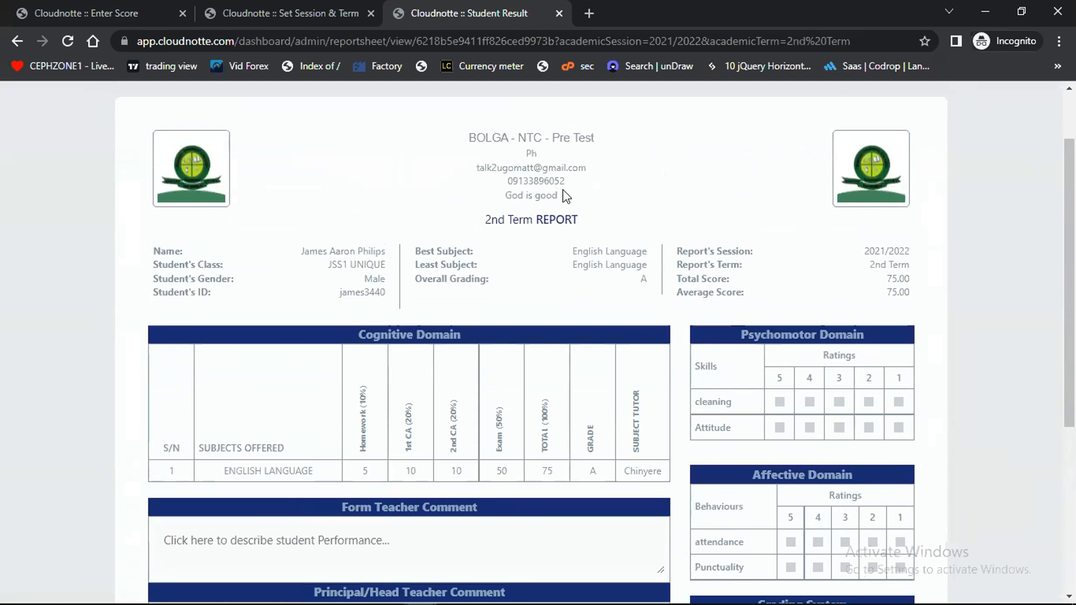
{"action": "scroll", "coordinate": [542, 279], "scroll_direction": "down", "scroll_amount": 1}
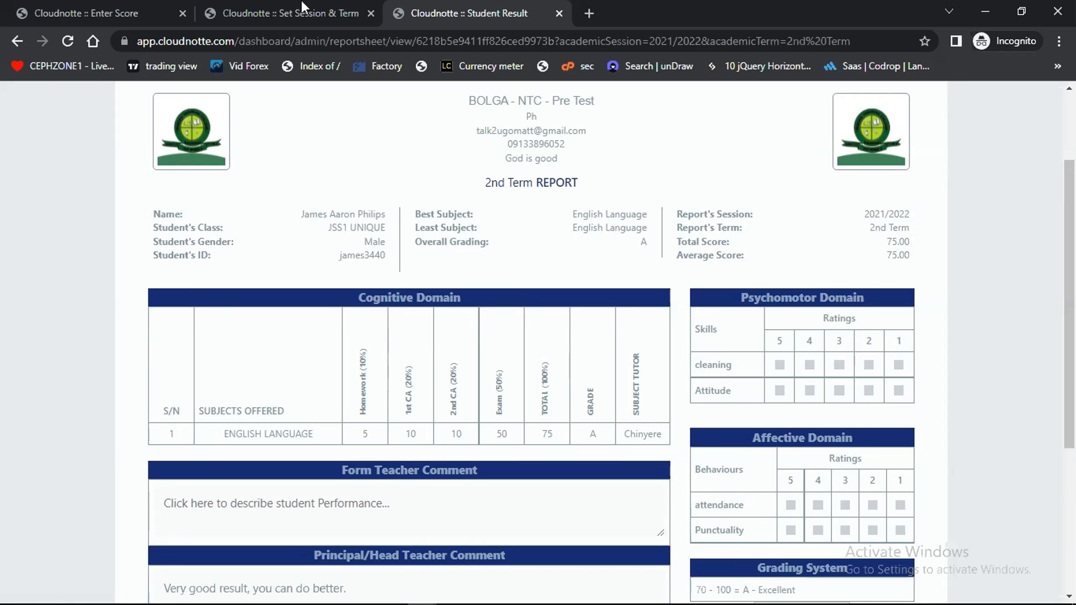
Return to the score entry tab, choose Mathematics for JSS1 UNIQUE, and set the student's Homework score to 9
{"action": "left_click", "coordinate": [114, 13]}
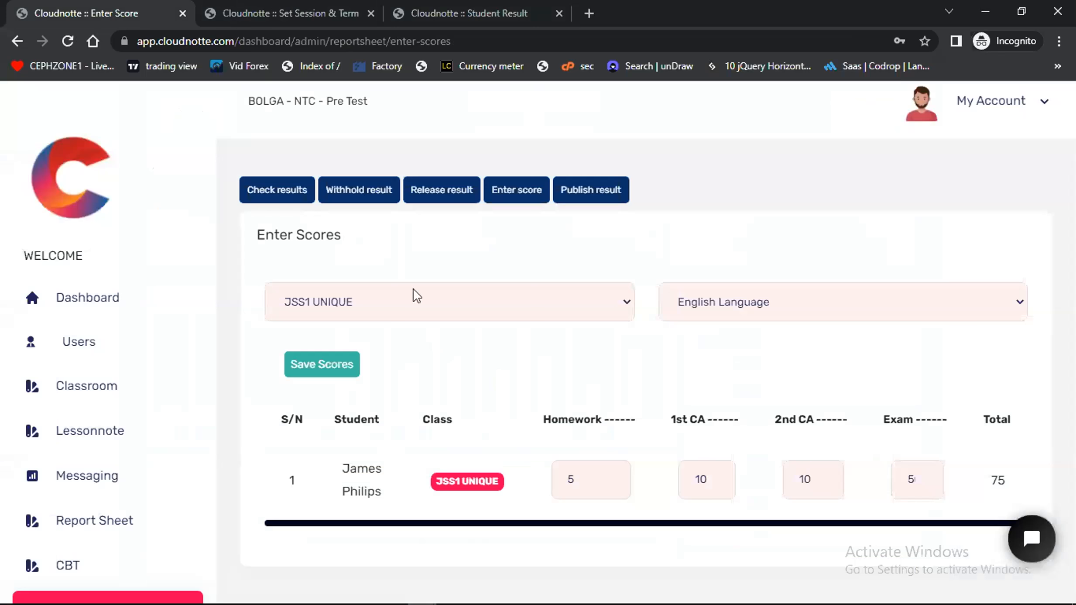
{"action": "left_click", "coordinate": [702, 316]}
{"action": "left_click", "coordinate": [711, 357]}
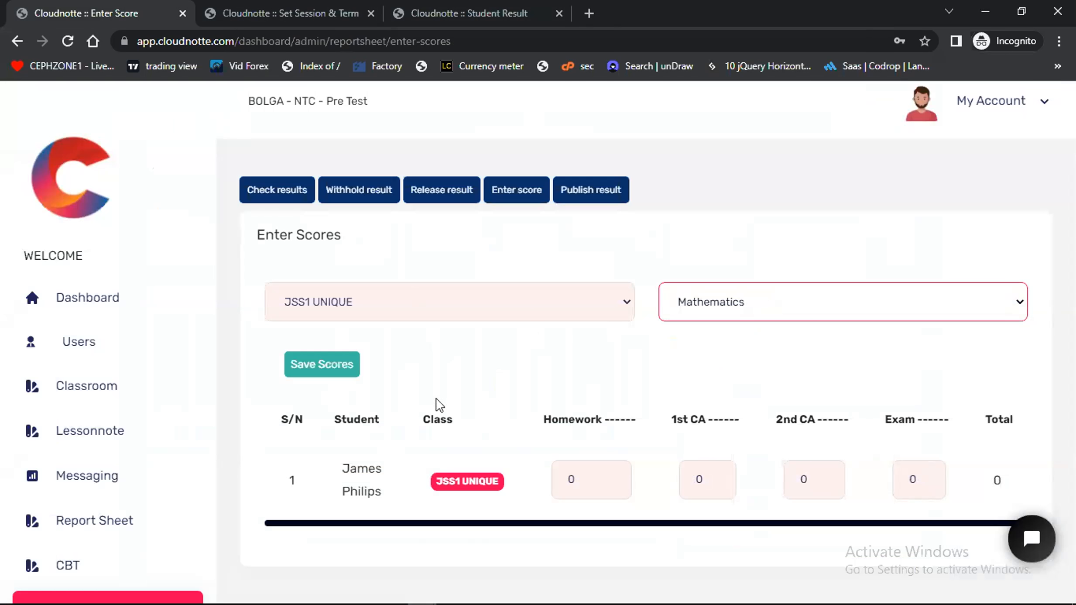
{"action": "left_click", "coordinate": [562, 479]}
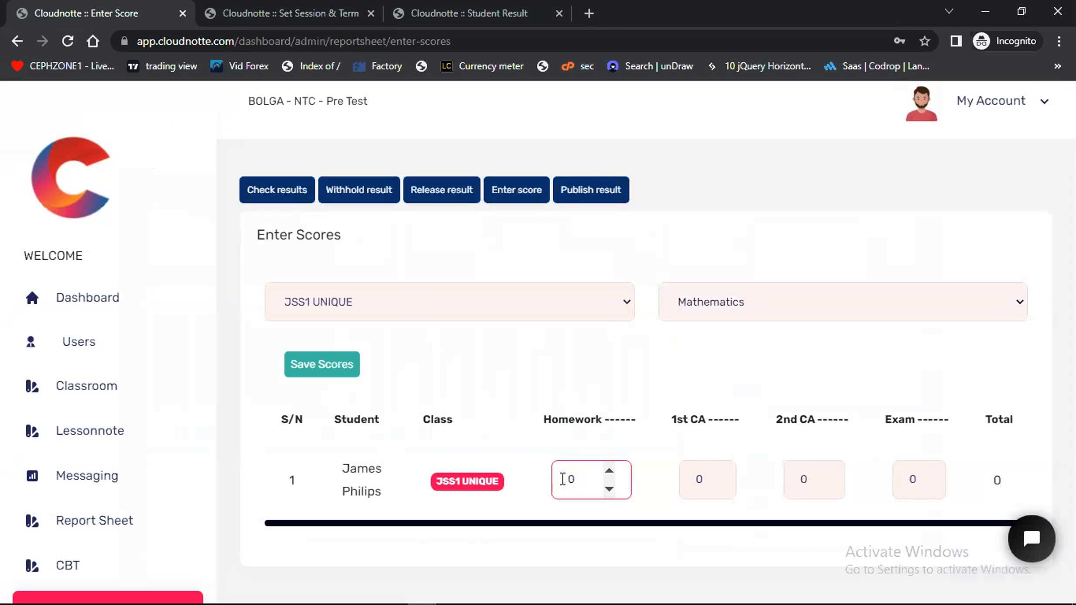
{"action": "type", "text": "10"}
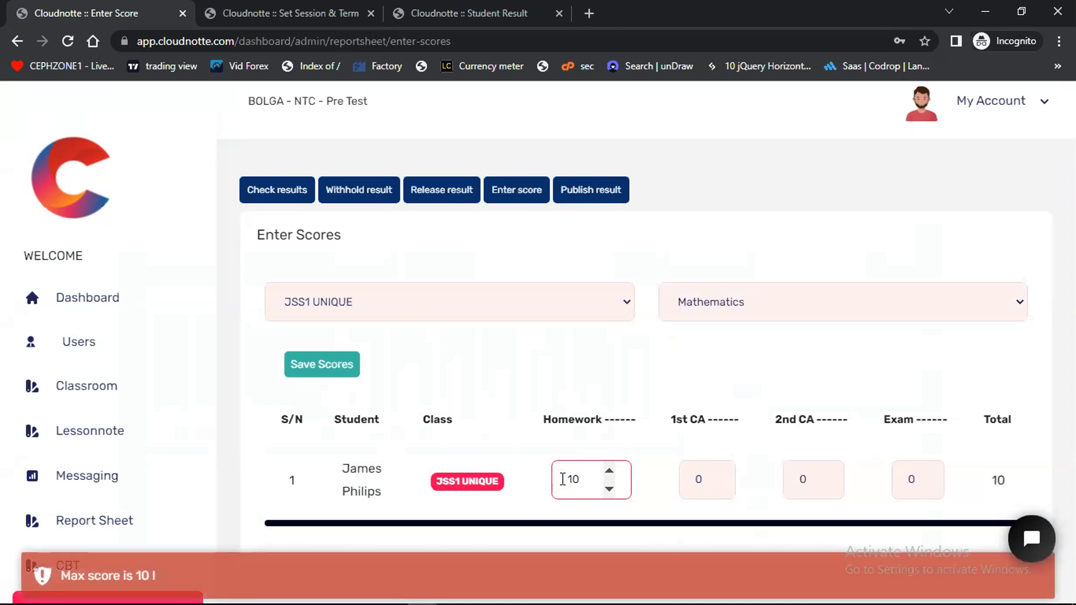
{"action": "key", "text": "BackSpace"}
{"action": "key", "text": "BackSpace"}
{"action": "type", "text": "9"}
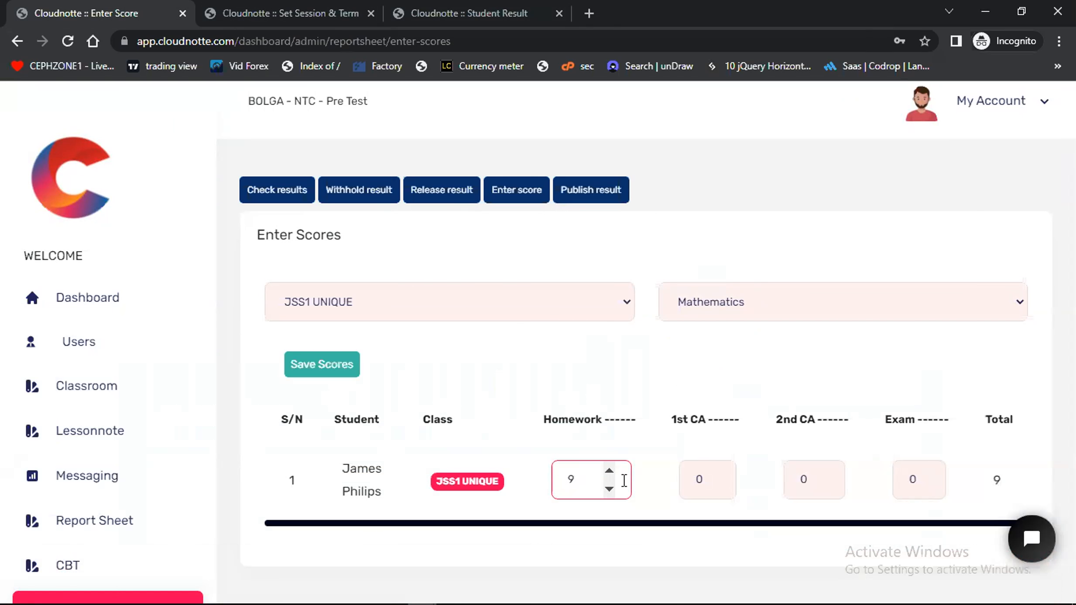
Set the student's Mathematics scores to 15 for 1st CA, 12 for 2nd CA and 40 for Exam, and save the scores
{"action": "left_click", "coordinate": [701, 481]}
{"action": "type", "text": "1"}
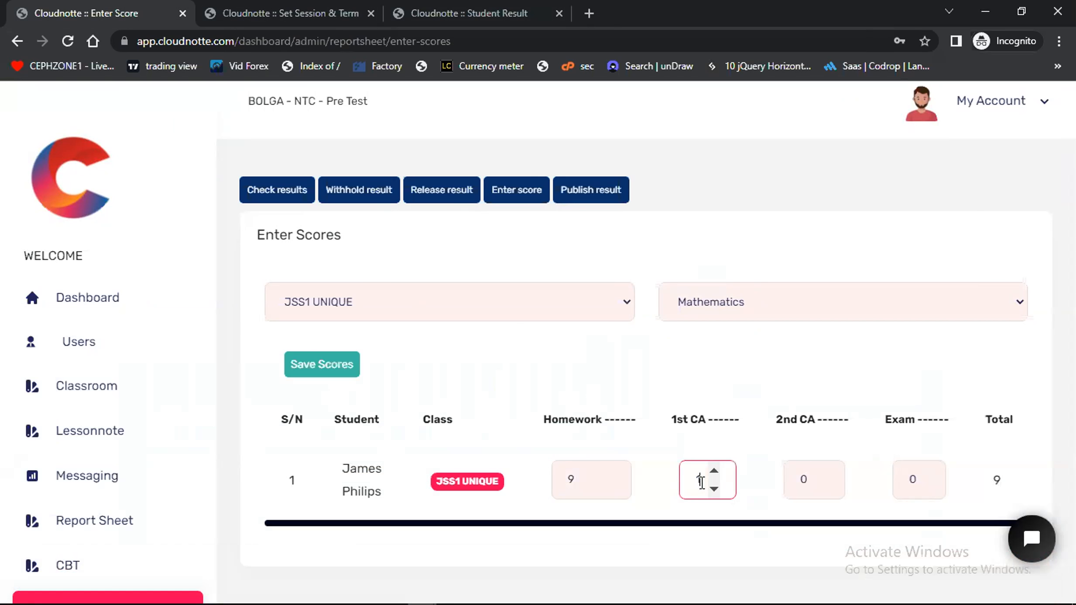
{"action": "type", "text": "5"}
{"action": "left_click", "coordinate": [797, 484]}
{"action": "type", "text": "12"}
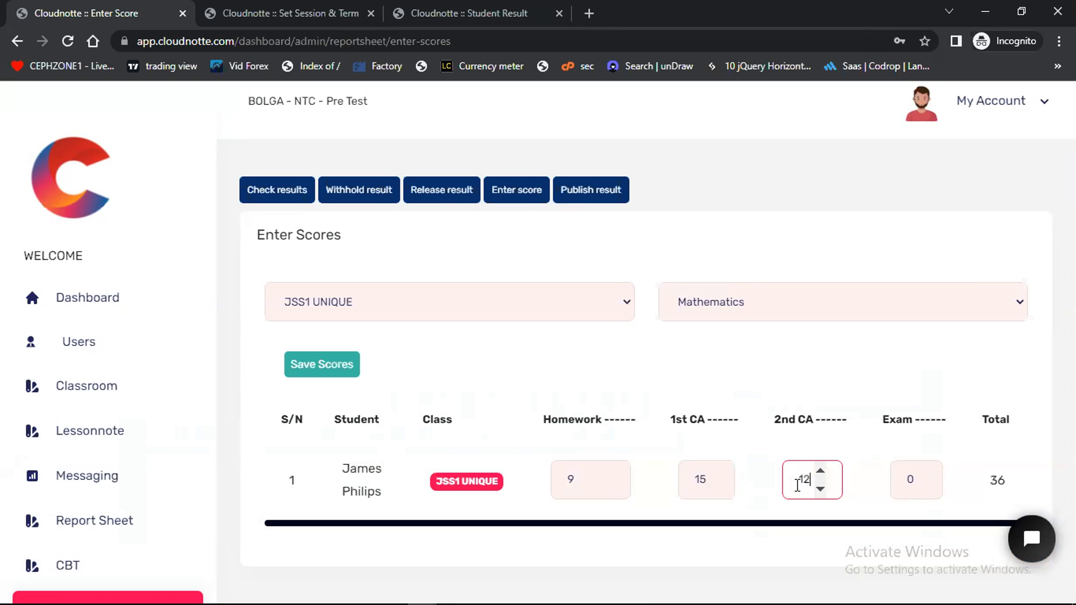
{"action": "left_click", "coordinate": [909, 486]}
{"action": "type", "text": "40"}
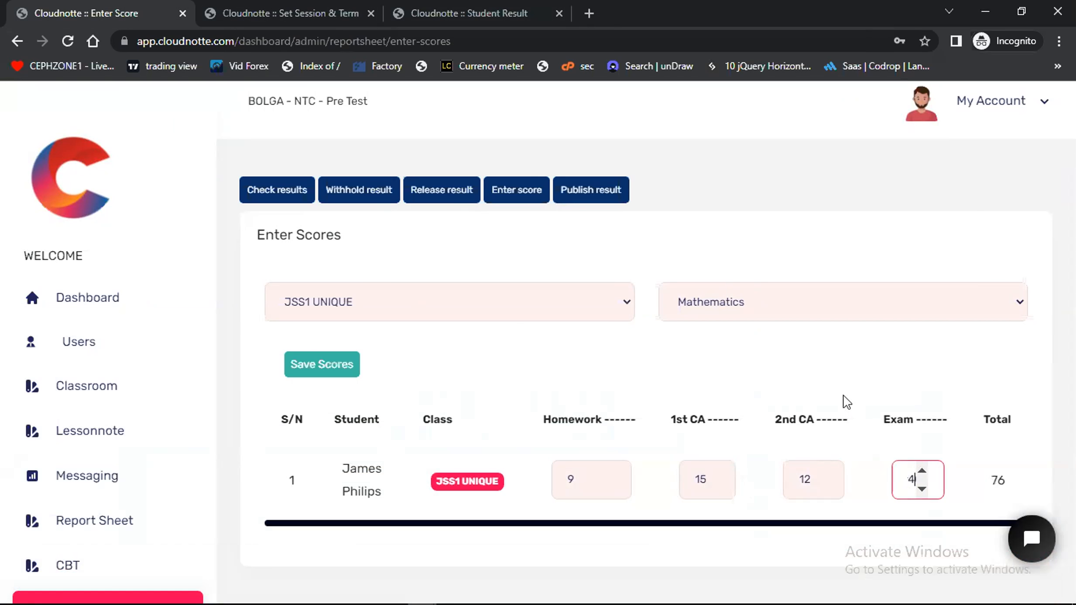
{"action": "left_click", "coordinate": [321, 369]}
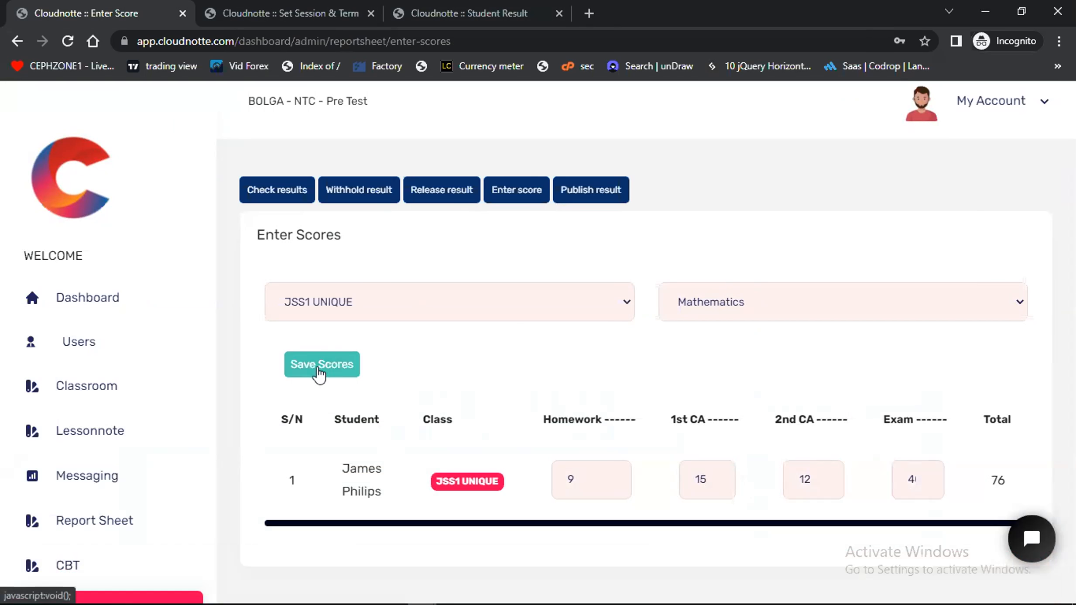
{"action": "left_click", "coordinate": [536, 444]}
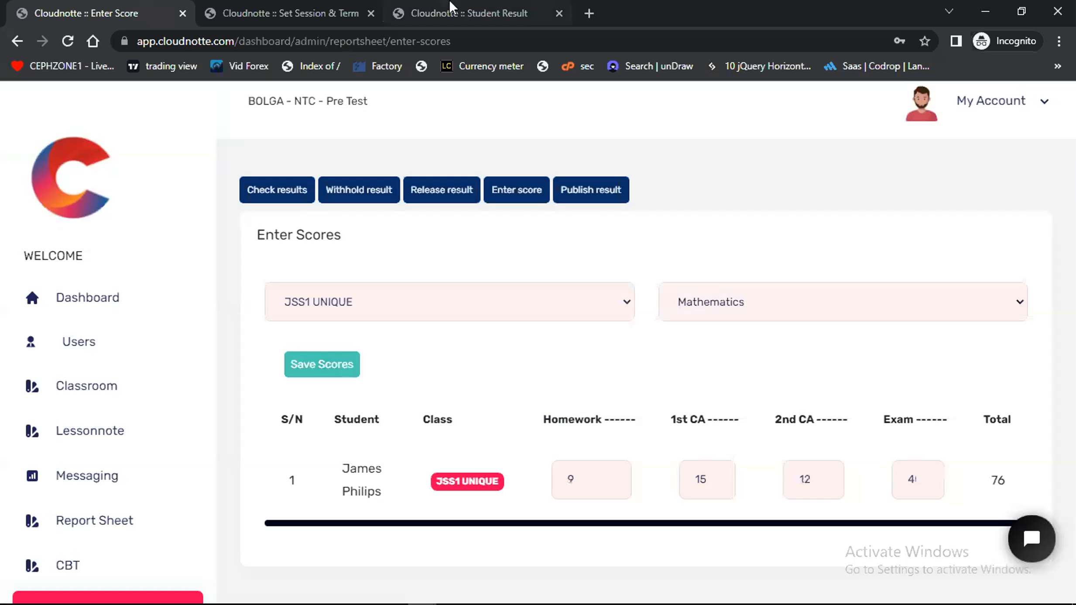
Examine the Mathematics row, the skill and behaviour ratings, and the form teacher and principal comments in the student's result tab
{"action": "left_click", "coordinate": [450, 6]}
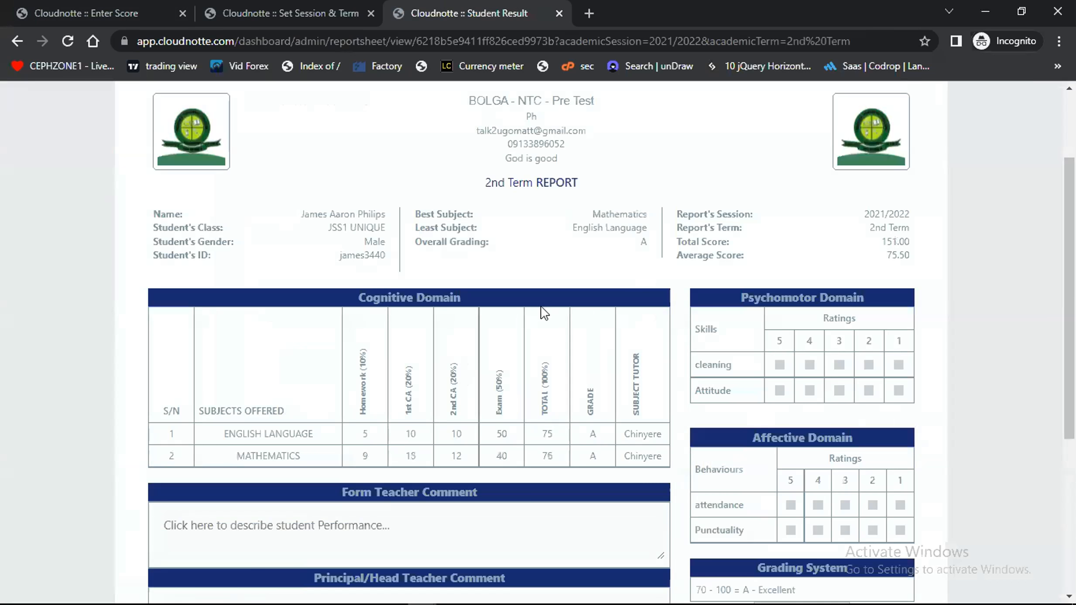
{"action": "scroll", "coordinate": [528, 410], "scroll_direction": "down", "scroll_amount": 1}
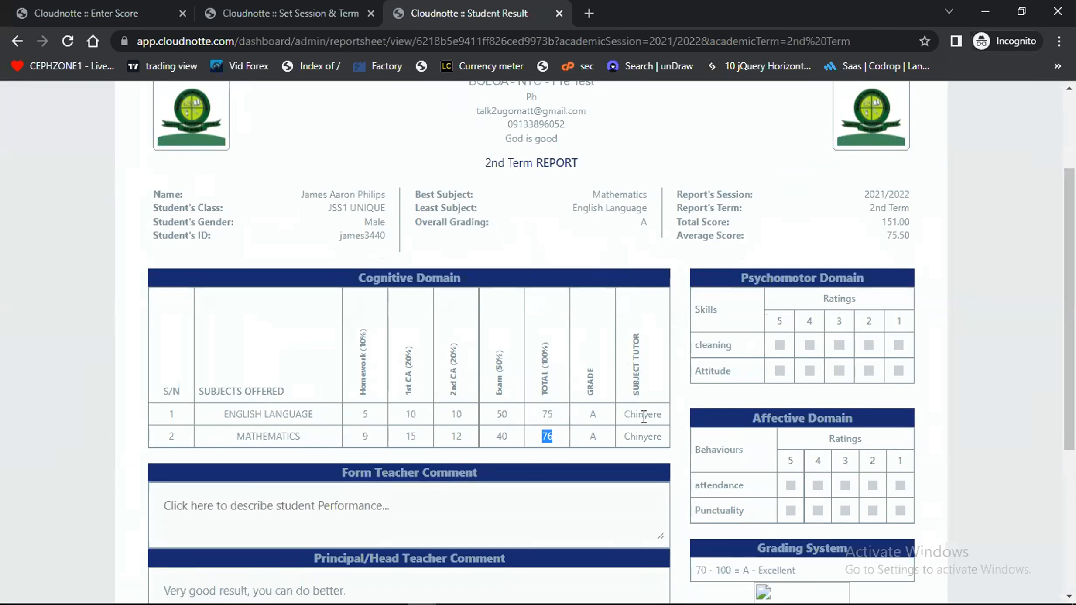
{"action": "scroll", "coordinate": [643, 415], "scroll_direction": "down", "scroll_amount": 2}
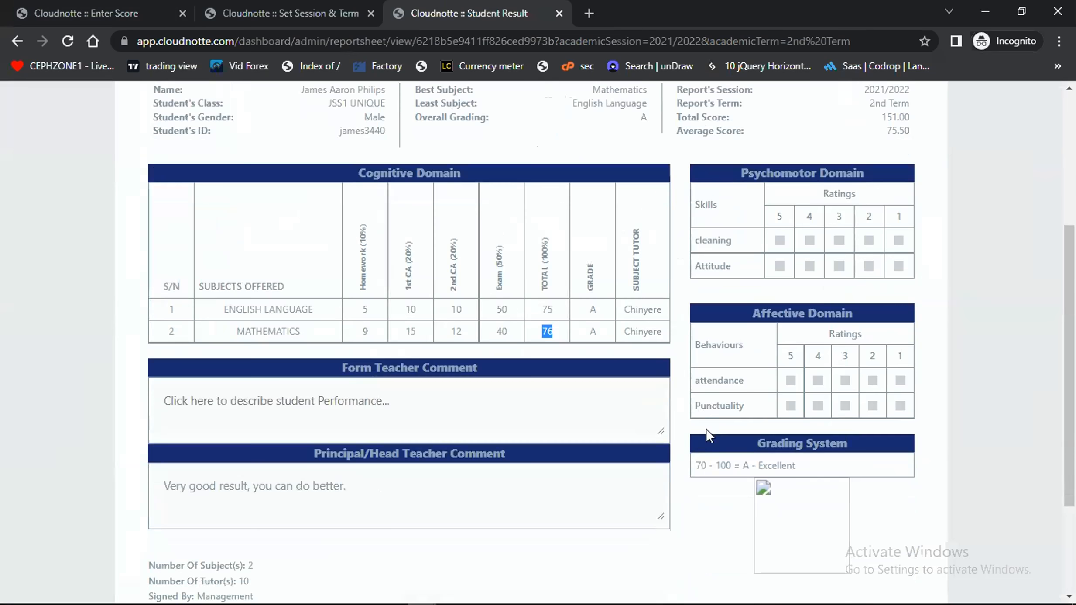
{"action": "scroll", "coordinate": [706, 429], "scroll_direction": "up", "scroll_amount": 1}
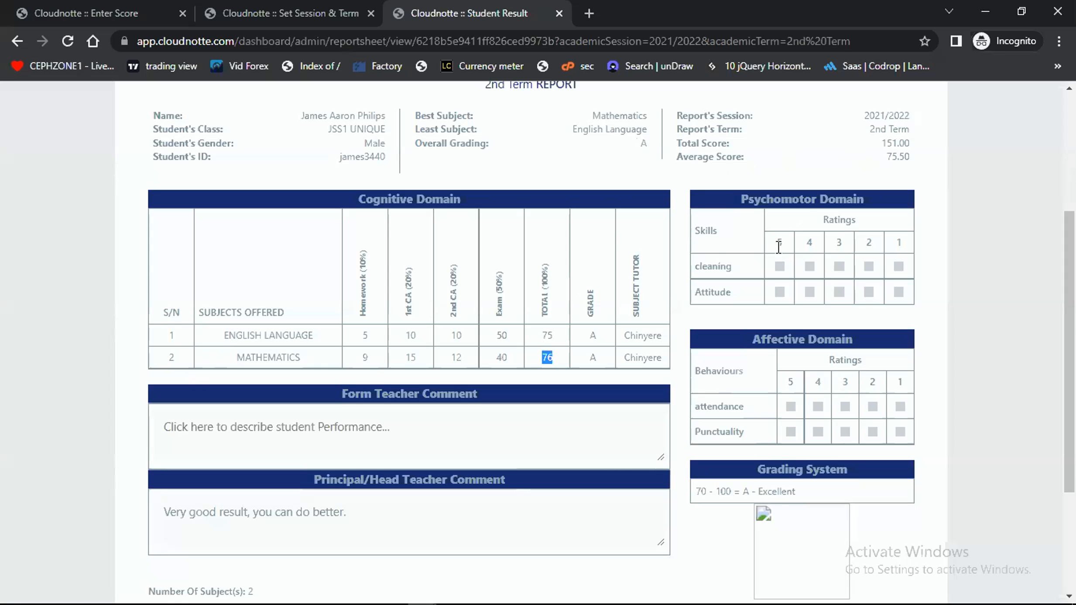
{"action": "scroll", "coordinate": [725, 415], "scroll_direction": "down", "scroll_amount": 1}
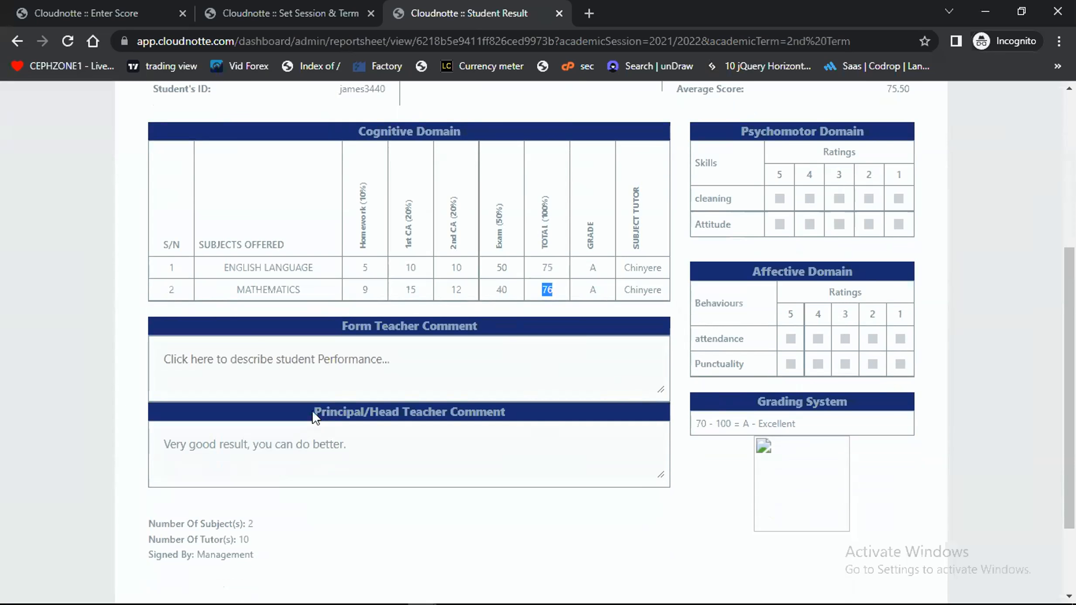
{"action": "left_click_drag", "start_coordinate": [309, 411], "coordinate": [503, 412]}
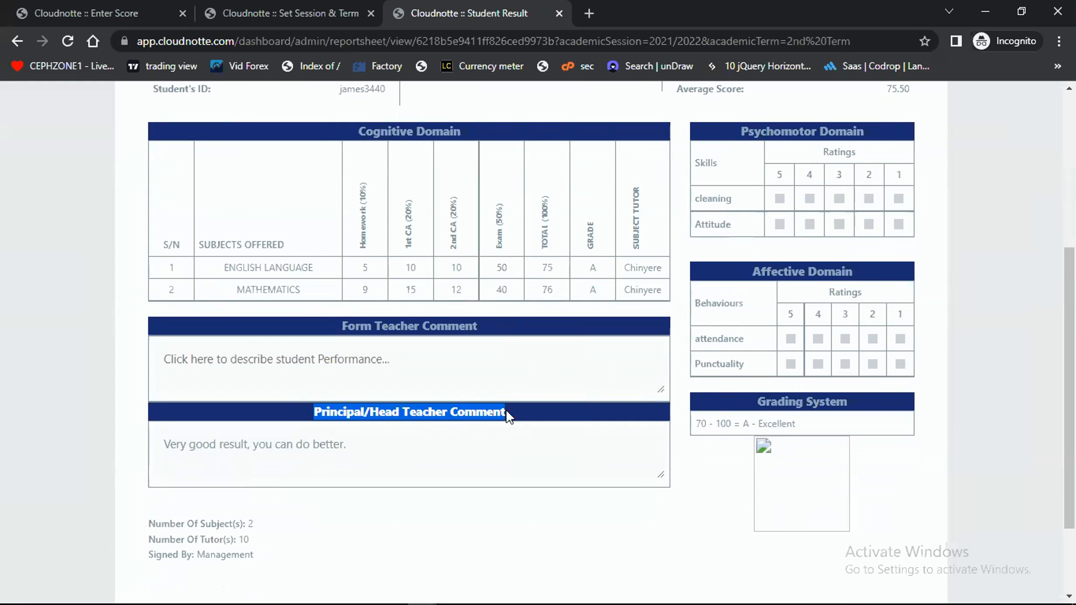
{"action": "left_click", "coordinate": [441, 530]}
{"action": "left_click_drag", "start_coordinate": [355, 451], "coordinate": [212, 450]}
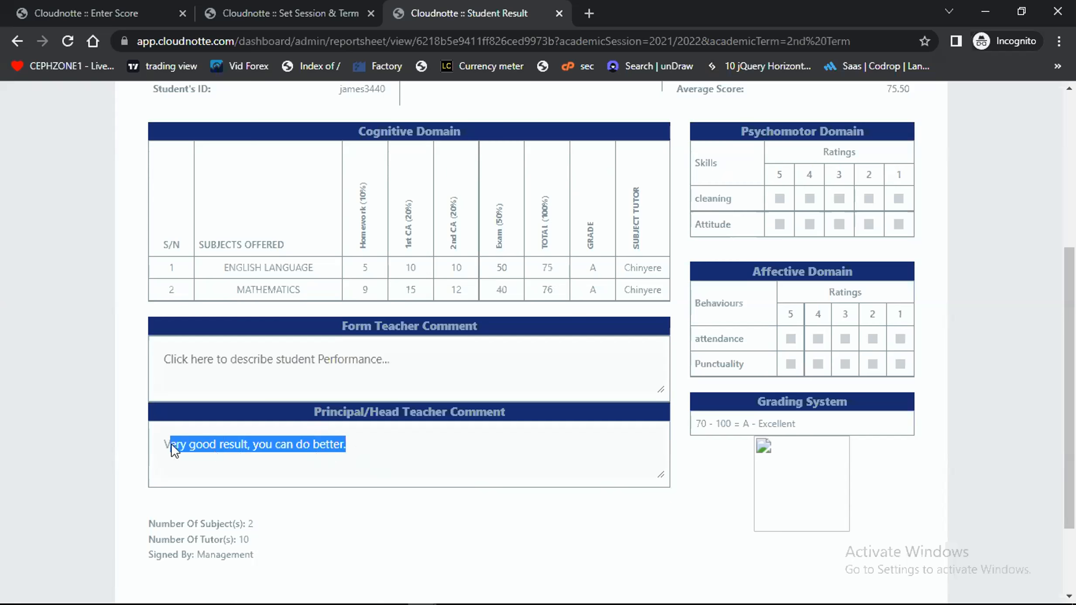
{"action": "scroll", "coordinate": [171, 443], "scroll_direction": "up", "scroll_amount": 2}
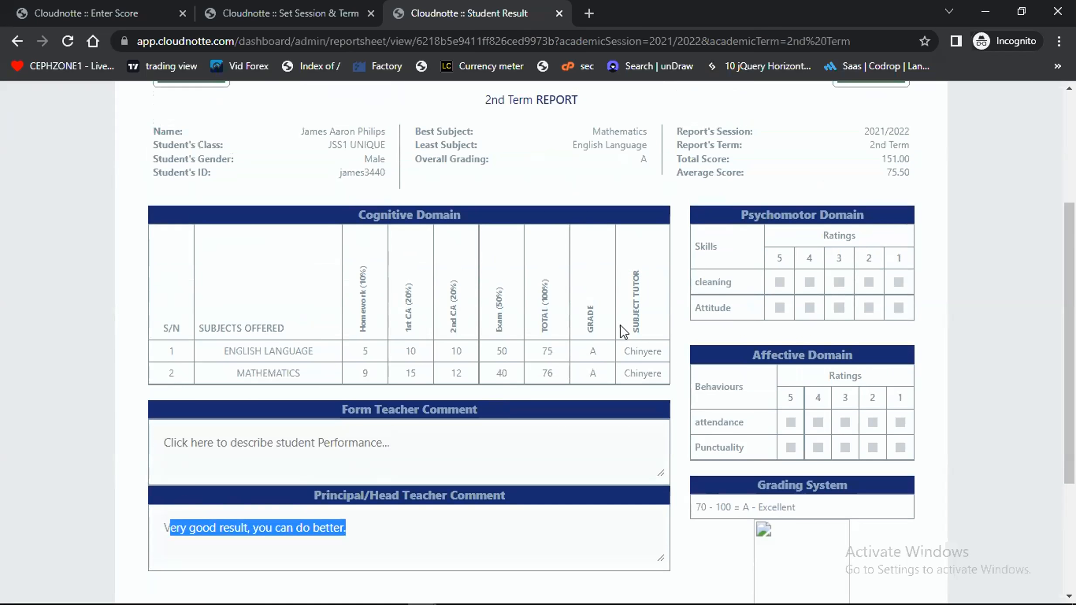
{"action": "scroll", "coordinate": [624, 331], "scroll_direction": "down", "scroll_amount": 2}
{"action": "left_click", "coordinate": [418, 499]}
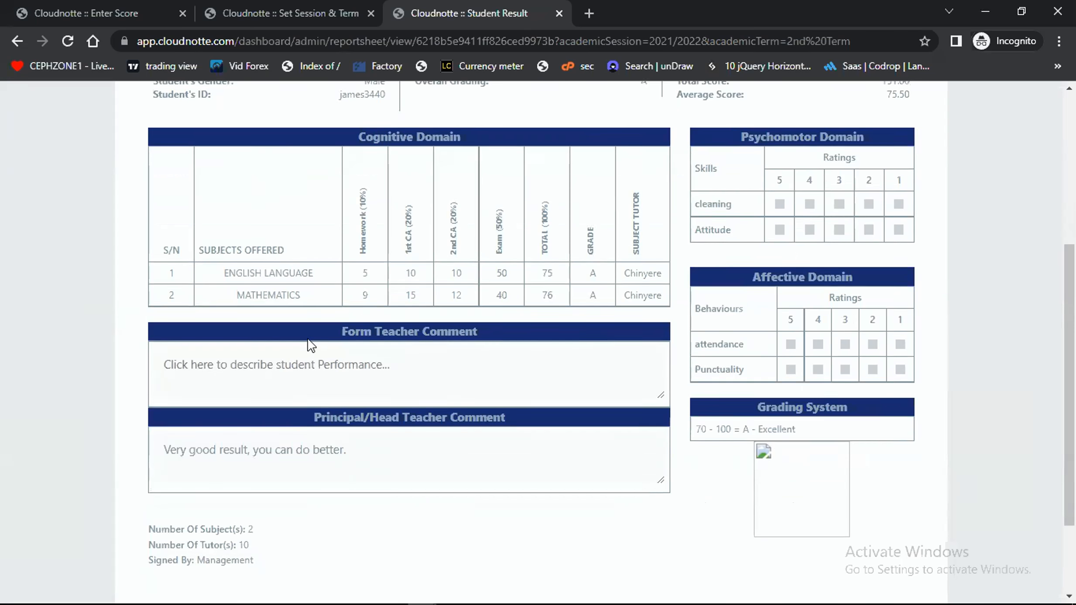
{"action": "scroll", "coordinate": [308, 345], "scroll_direction": "up", "scroll_amount": 2}
{"action": "scroll", "coordinate": [308, 344], "scroll_direction": "up", "scroll_amount": 1}
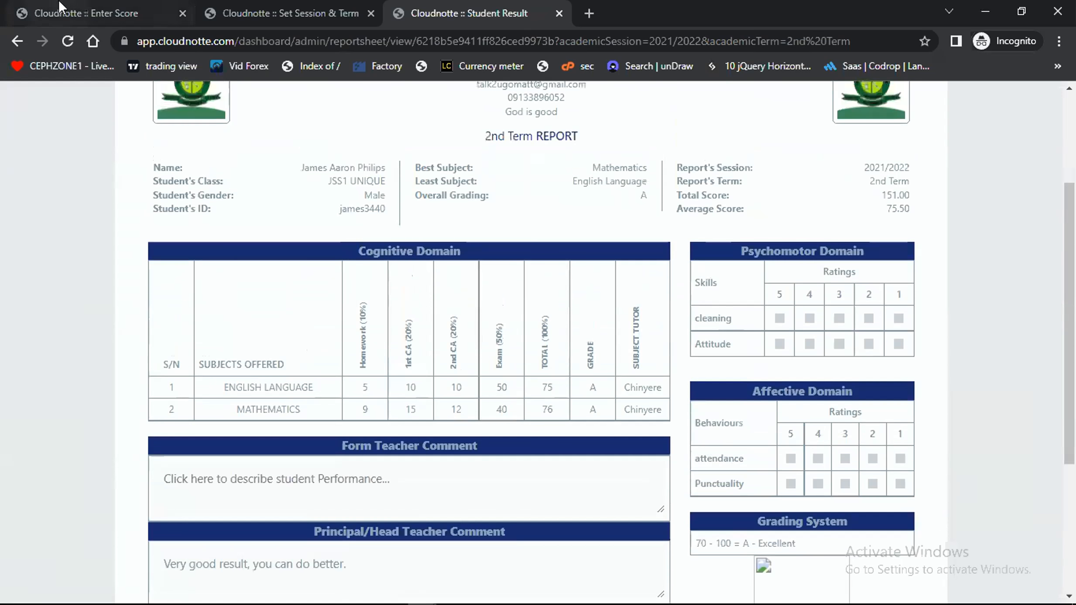
Open the Cognitive Keys settings in the session settings tab and add "communcation" to the affective domain
{"action": "left_click", "coordinate": [286, 4]}
{"action": "left_click", "coordinate": [632, 200]}
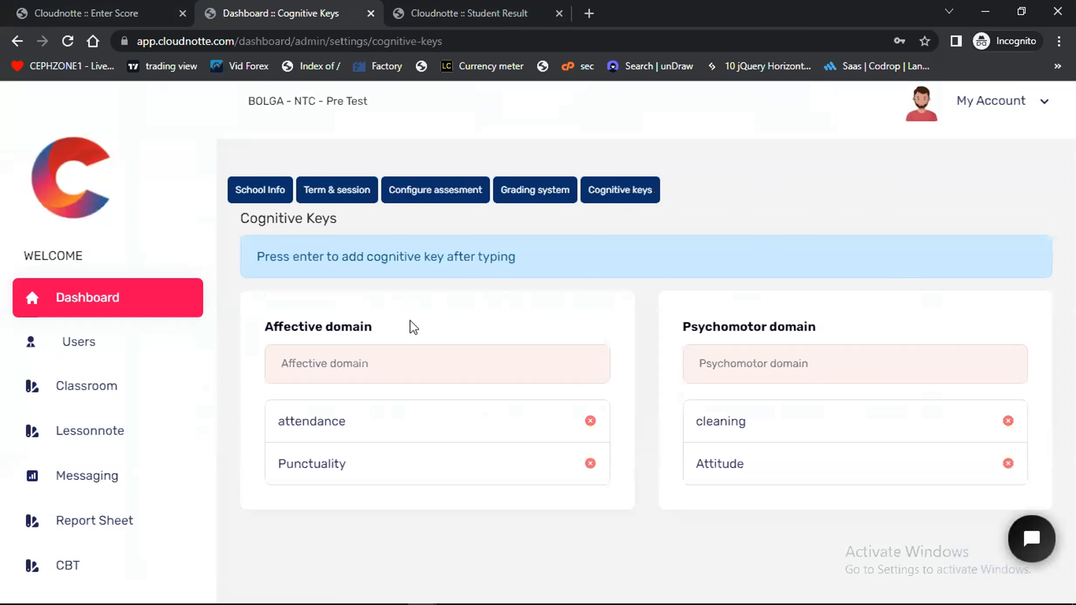
{"action": "left_click", "coordinate": [395, 367]}
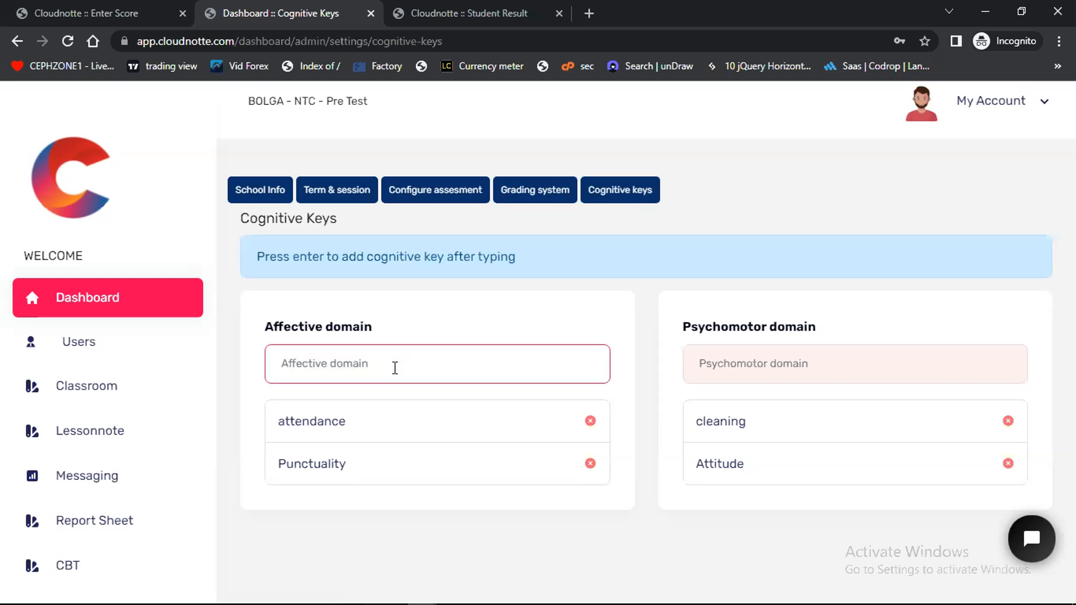
{"action": "type", "text": "c"}
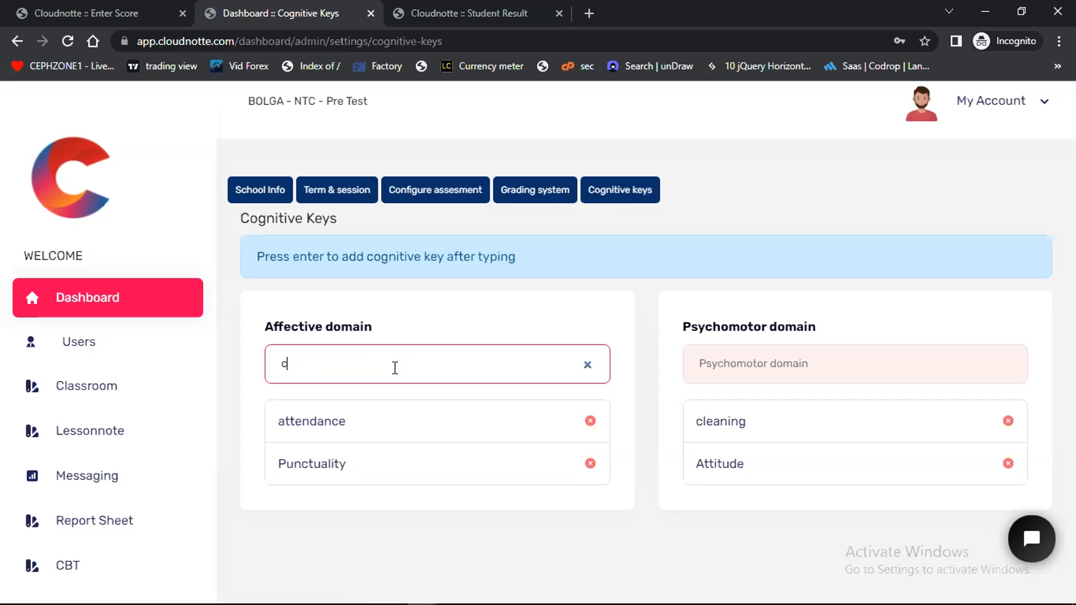
{"action": "type", "text": "ommuncation"}
{"action": "key", "text": "Return"}
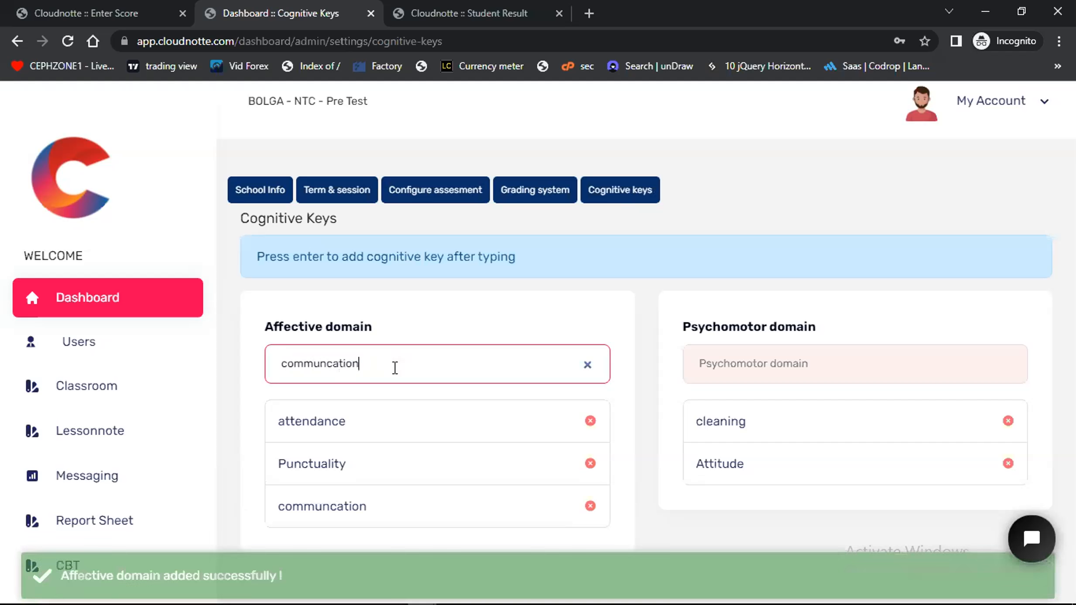
Add "Learning" to the psychomotor domain keys
{"action": "left_click", "coordinate": [773, 359]}
{"action": "type", "text": "Learning"}
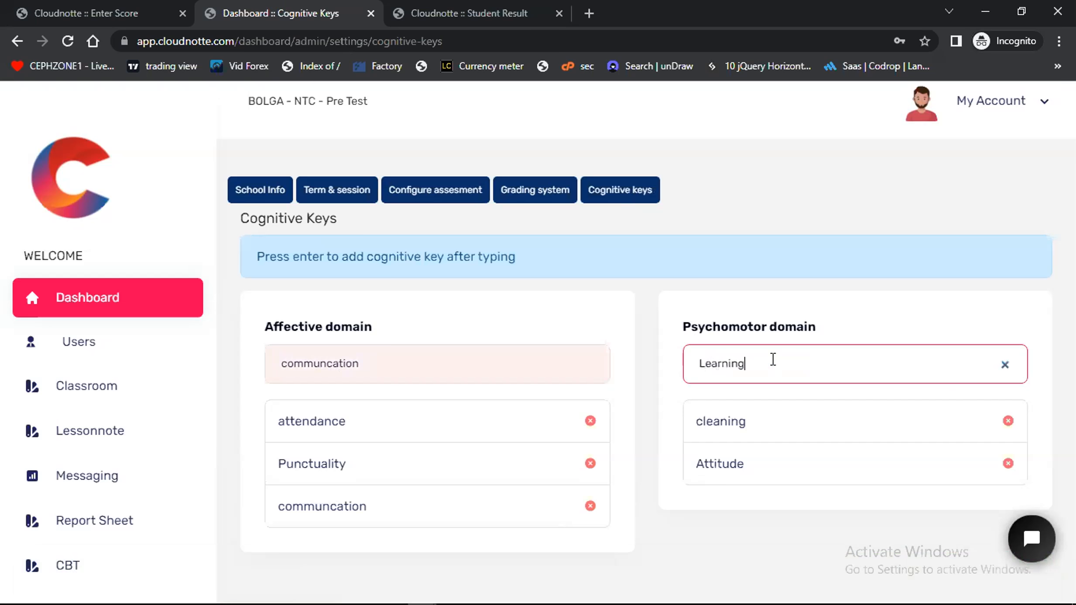
{"action": "key", "text": "Return"}
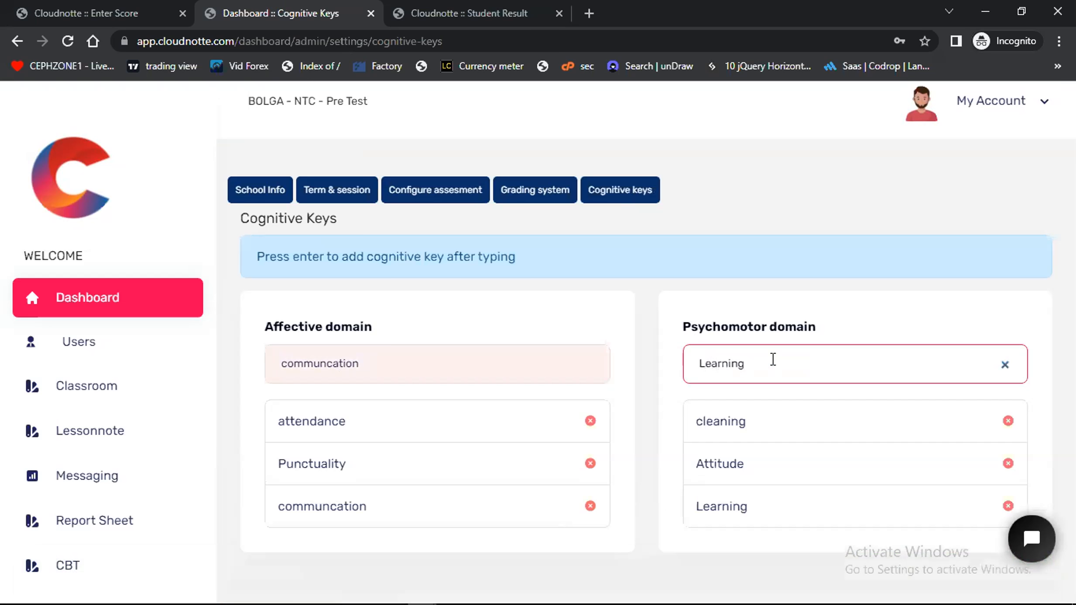
Reload the student's result in its tab and examine the rating tables of the Psychomotor Domain and Affective Domain
{"action": "left_click", "coordinate": [492, 10]}
{"action": "key", "text": "ctrl+r"}
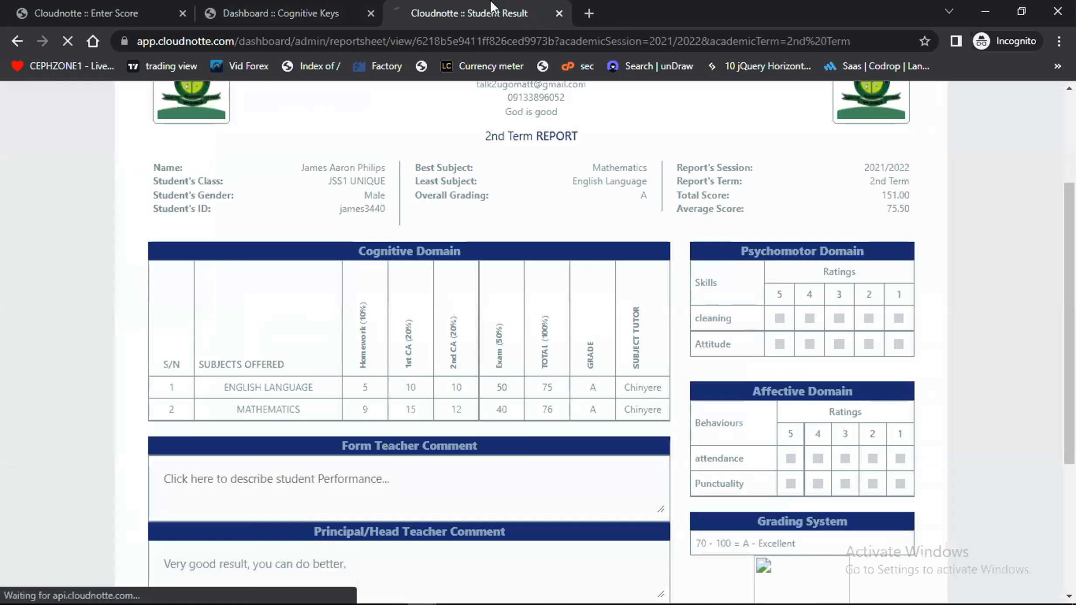
{"action": "right_click", "coordinate": [492, 7]}
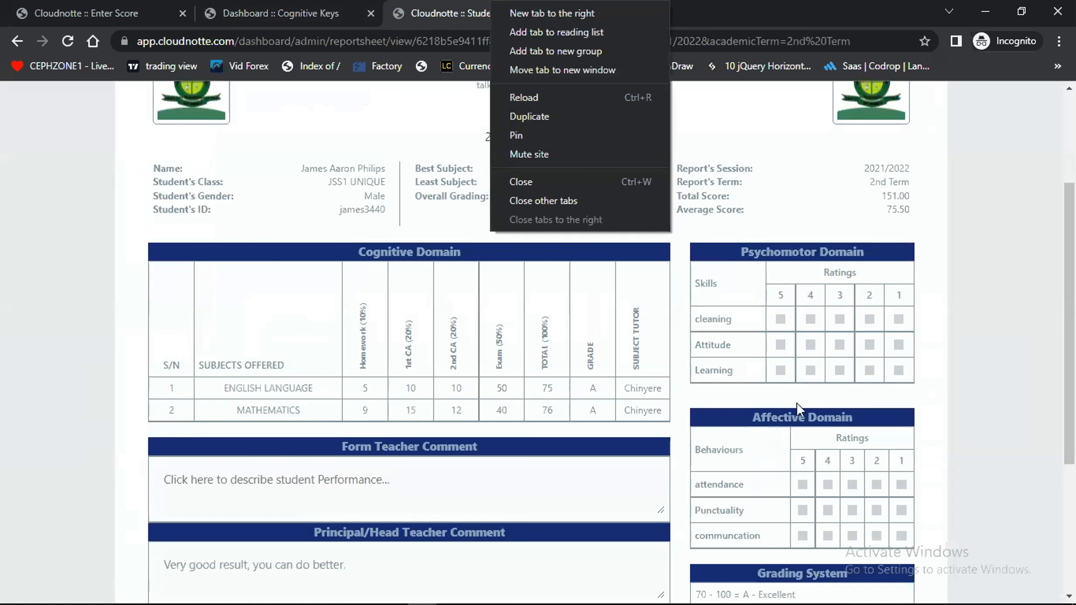
{"action": "left_click", "coordinate": [950, 329]}
{"action": "scroll", "coordinate": [951, 331], "scroll_direction": "down", "scroll_amount": 1}
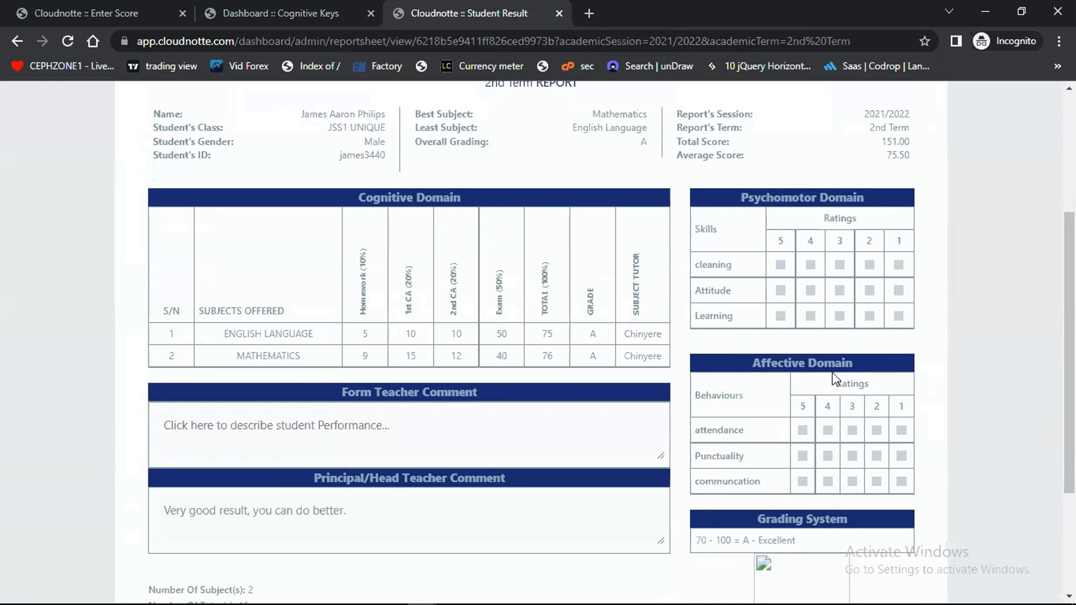
{"action": "scroll", "coordinate": [792, 449], "scroll_direction": "down", "scroll_amount": 1}
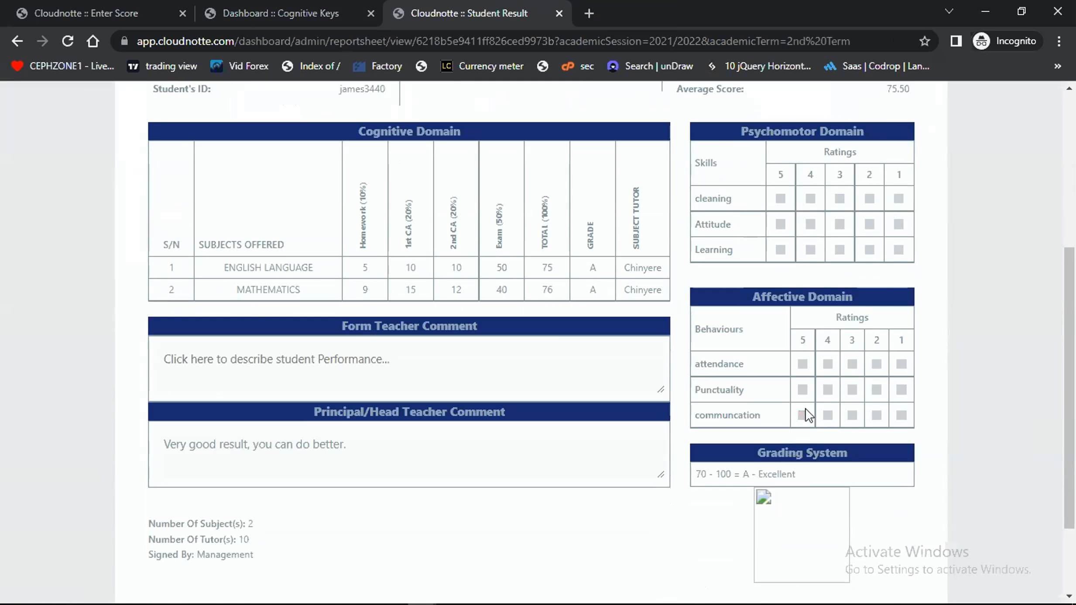
{"action": "scroll", "coordinate": [807, 415], "scroll_direction": "up", "scroll_amount": 5}
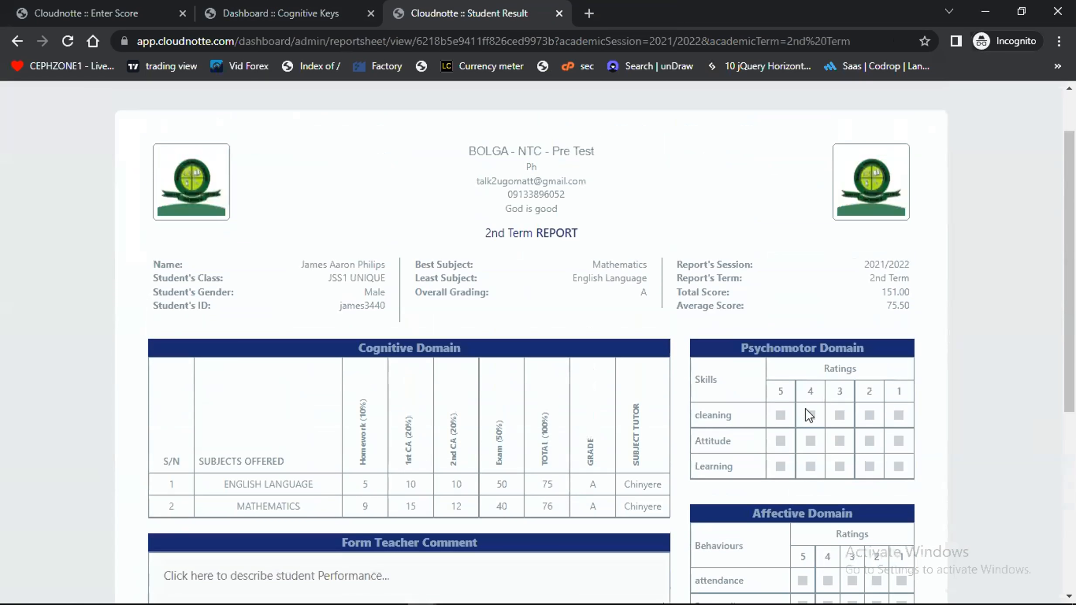
{"action": "scroll", "coordinate": [780, 384], "scroll_direction": "down", "scroll_amount": 1}
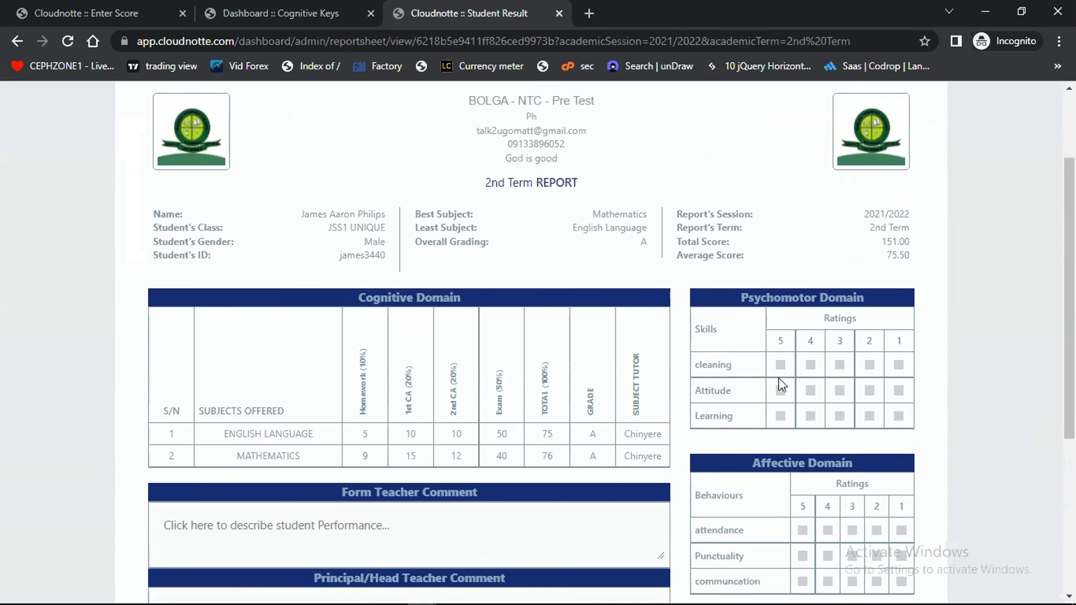
{"action": "scroll", "coordinate": [778, 380], "scroll_direction": "down", "scroll_amount": 1}
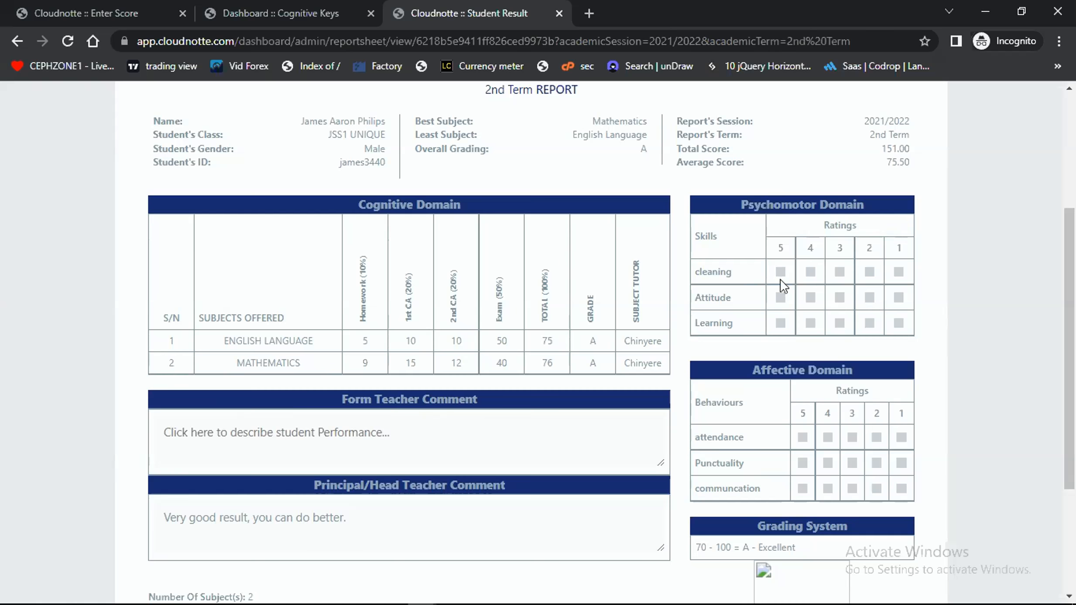
{"action": "scroll", "coordinate": [780, 279], "scroll_direction": "up", "scroll_amount": 1}
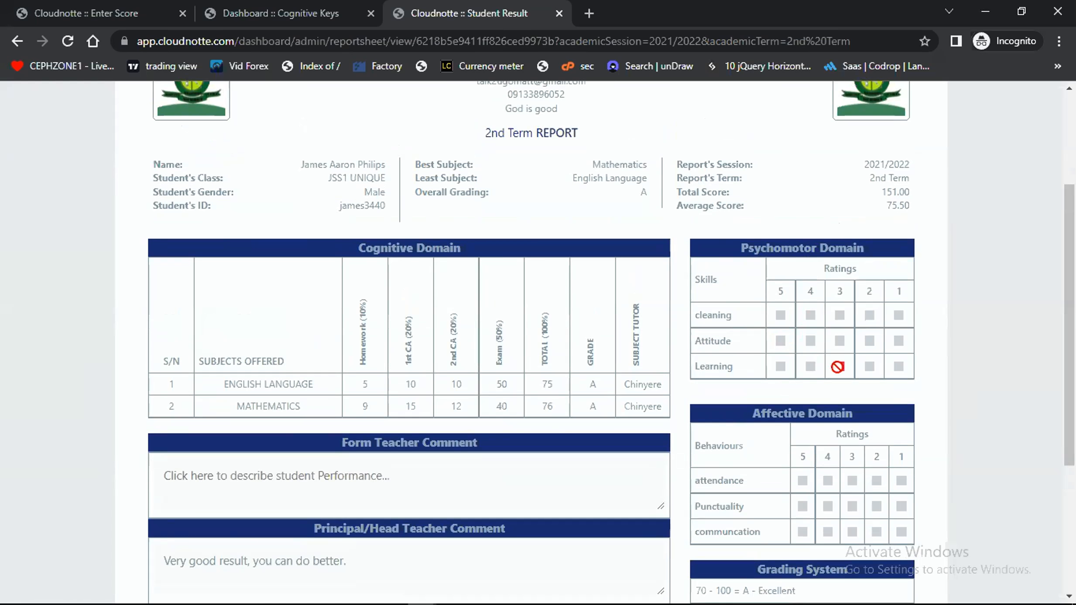
{"action": "scroll", "coordinate": [854, 502], "scroll_direction": "down", "scroll_amount": 1}
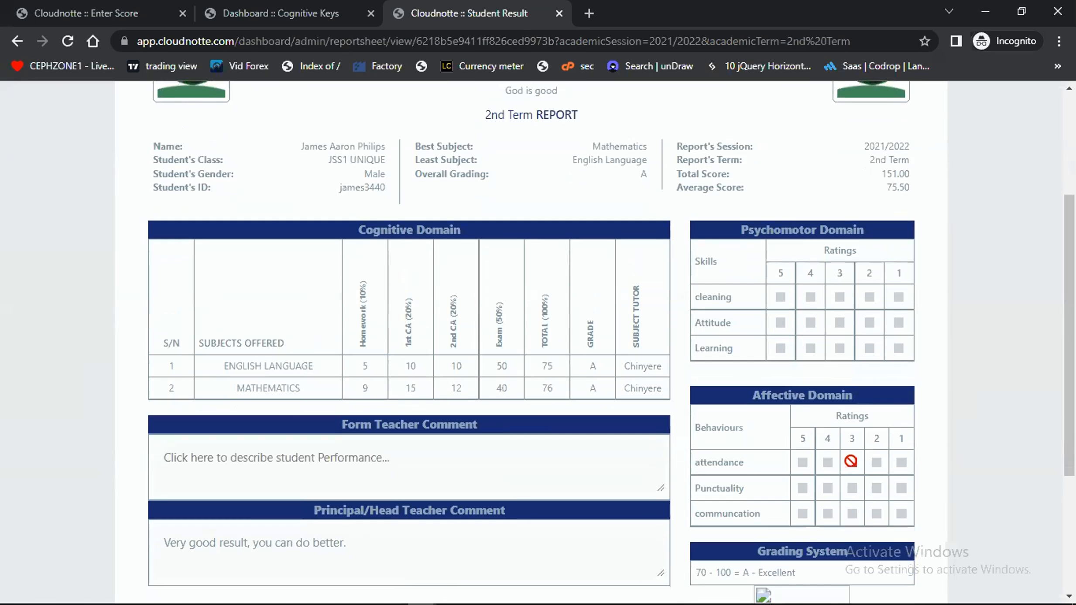
Examine the Affective Domain ratings, the Grading System and the report footer of the student's result
{"action": "scroll", "coordinate": [809, 529], "scroll_direction": "down", "scroll_amount": 1}
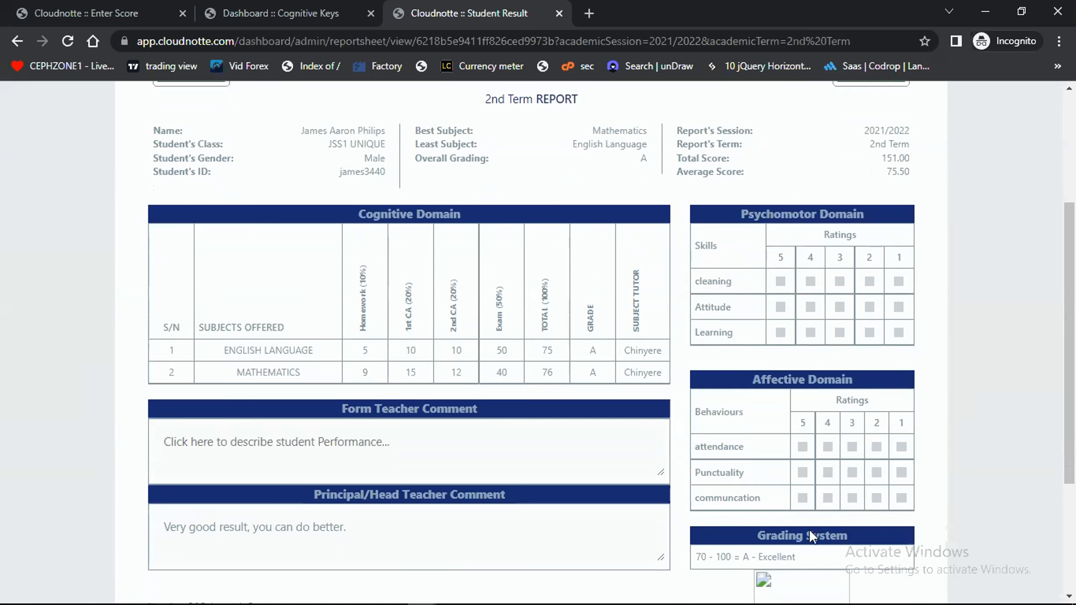
{"action": "scroll", "coordinate": [829, 430], "scroll_direction": "down", "scroll_amount": 5}
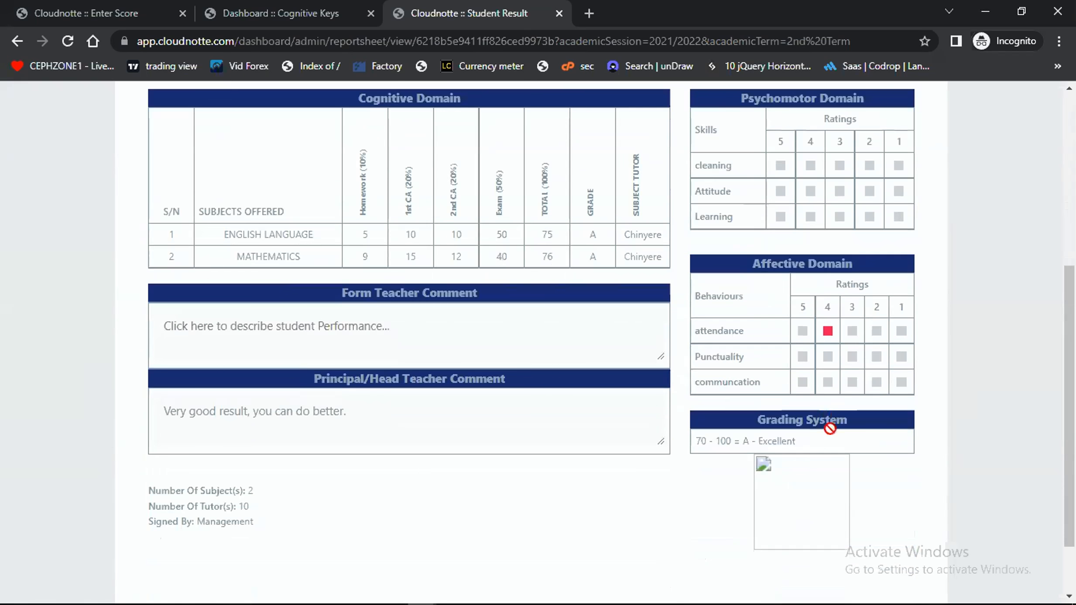
{"action": "scroll", "coordinate": [831, 429], "scroll_direction": "up", "scroll_amount": 6}
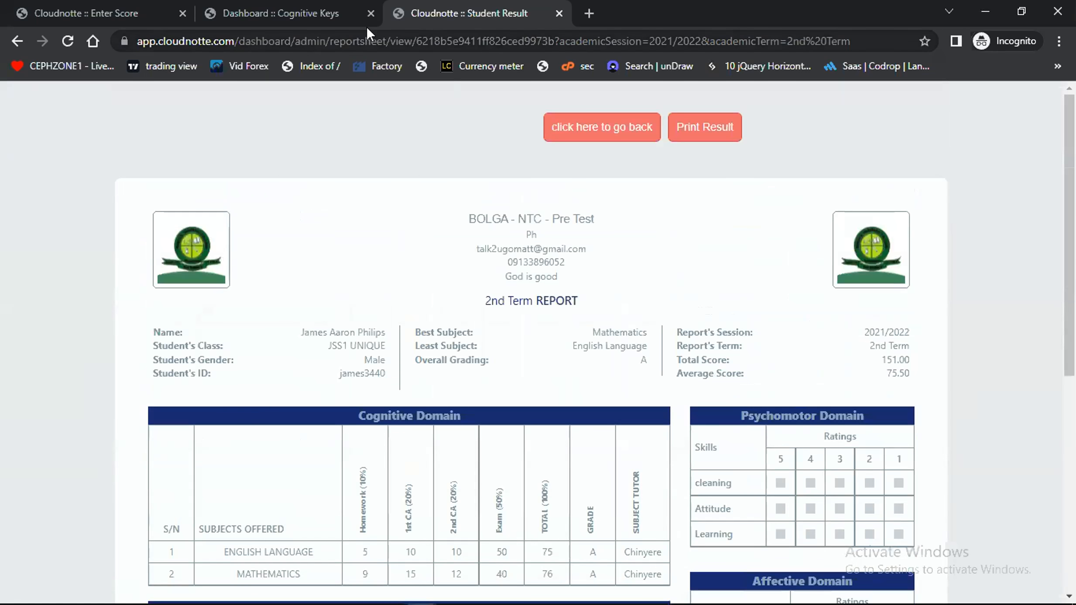
Separate the Enter Score tab into its own browser window and open the CBT page with all exams there
{"action": "left_click", "coordinate": [296, 2]}
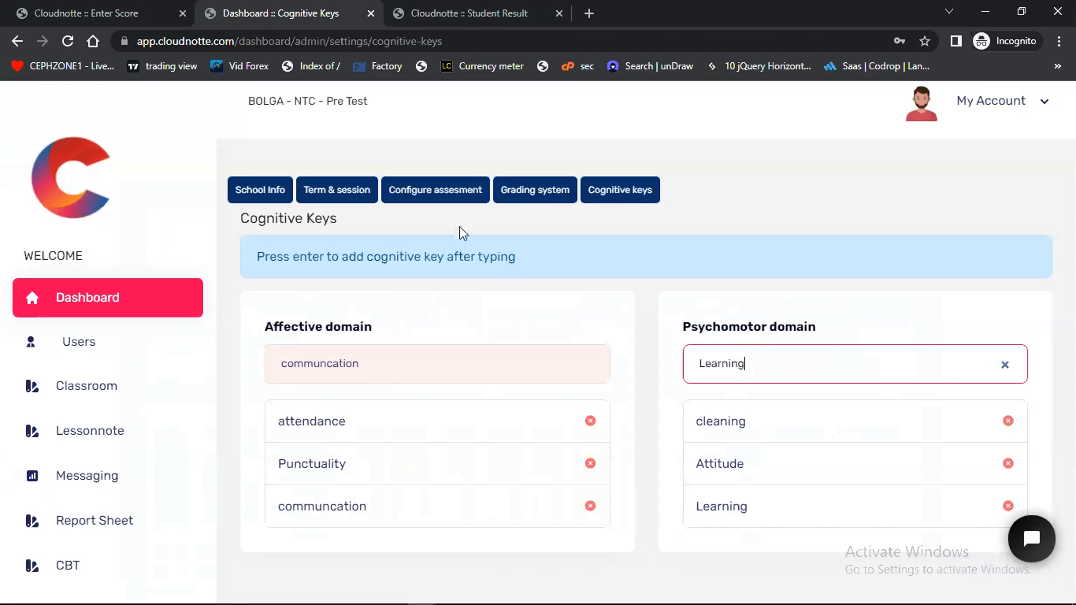
{"action": "left_click_drag", "start_coordinate": [124, 7], "coordinate": [119, 487]}
{"action": "scroll", "coordinate": [137, 444], "scroll_direction": "down", "scroll_amount": 2}
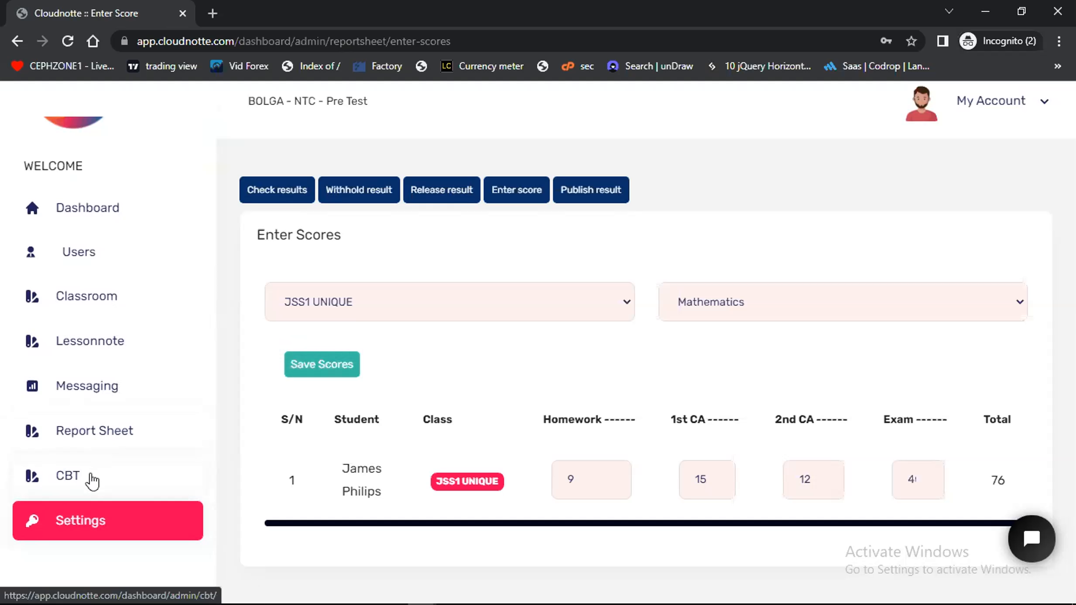
{"action": "left_click", "coordinate": [92, 479]}
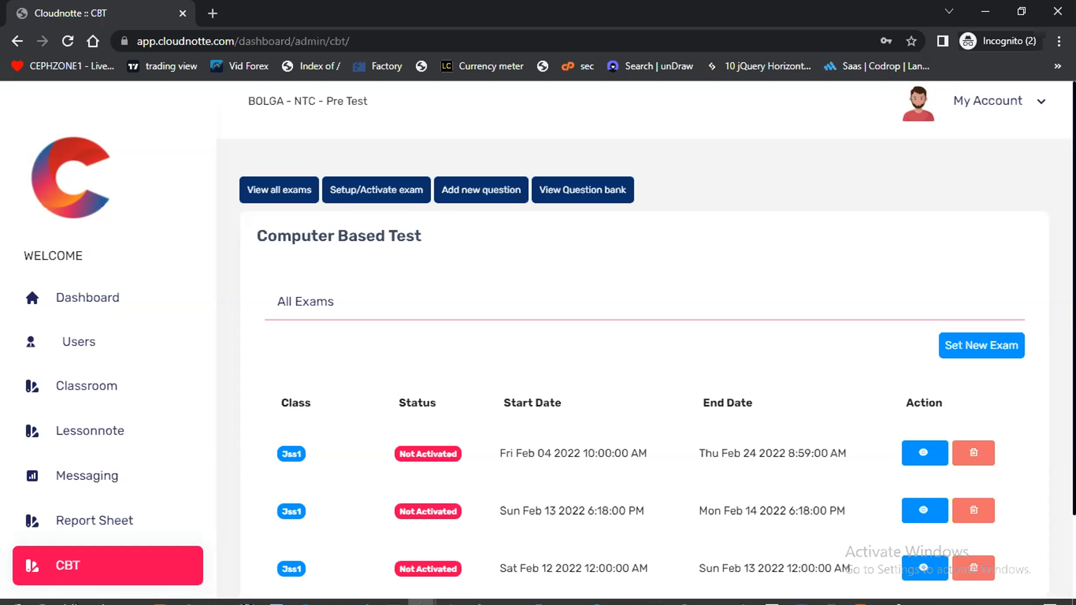
Switch to the browser window with the running Zoom meeting and its participants and chat
{"action": "mouse_move", "coordinate": [422, 592]}
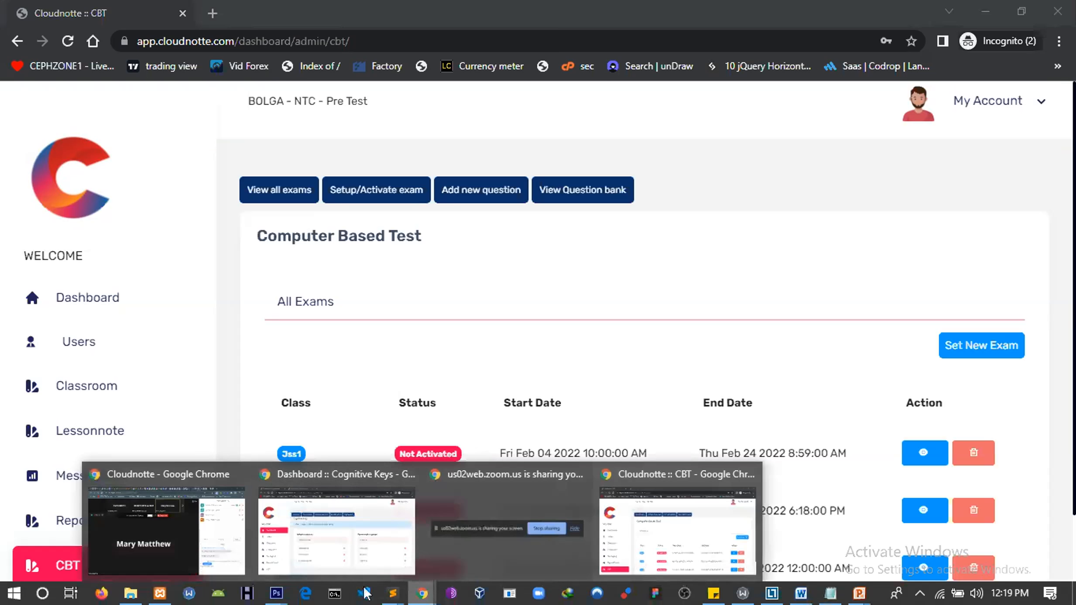
{"action": "left_click", "coordinate": [144, 530]}
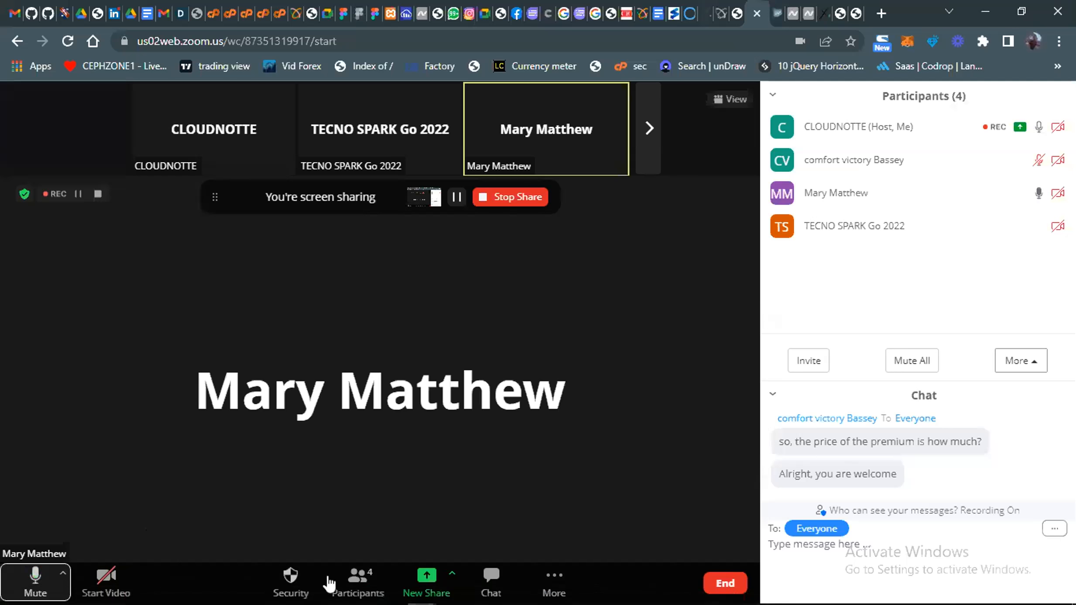